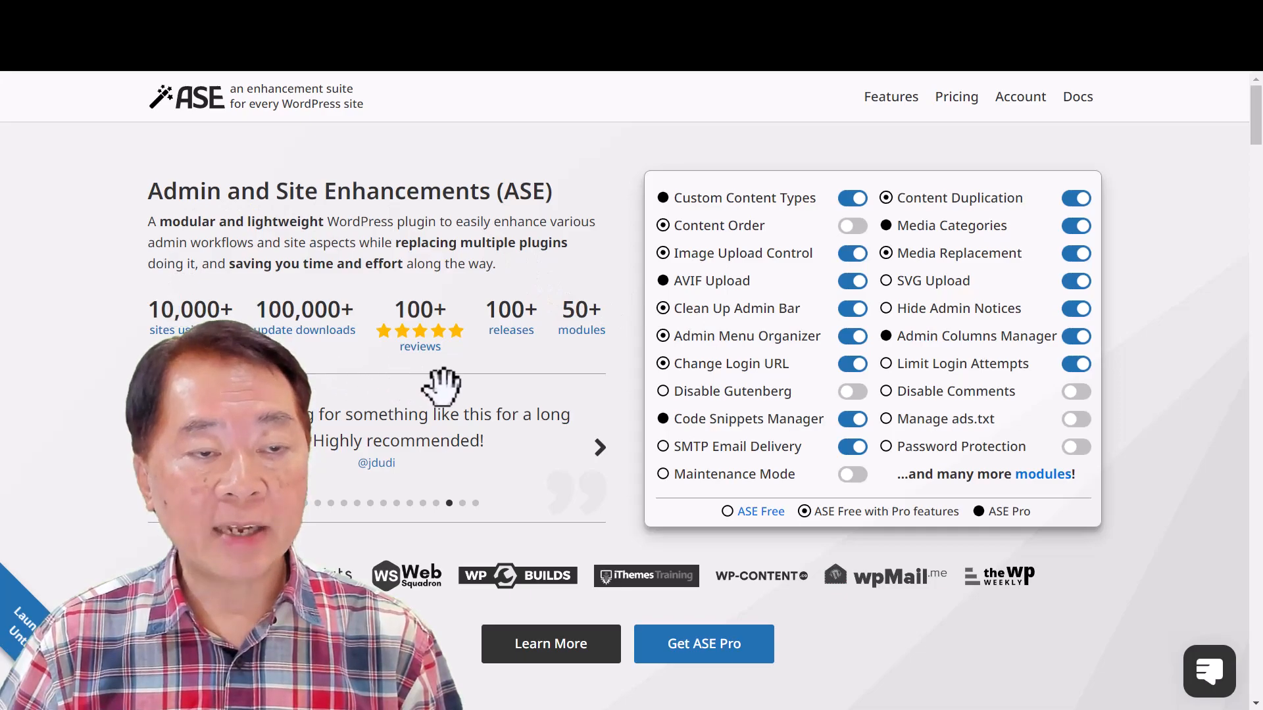
- Look over the ASE home page and the Explore ASE Features page to see the plugin's module overview
{"action": "scroll", "coordinate": [507, 415], "scroll_direction": "down", "scroll_amount": 1}
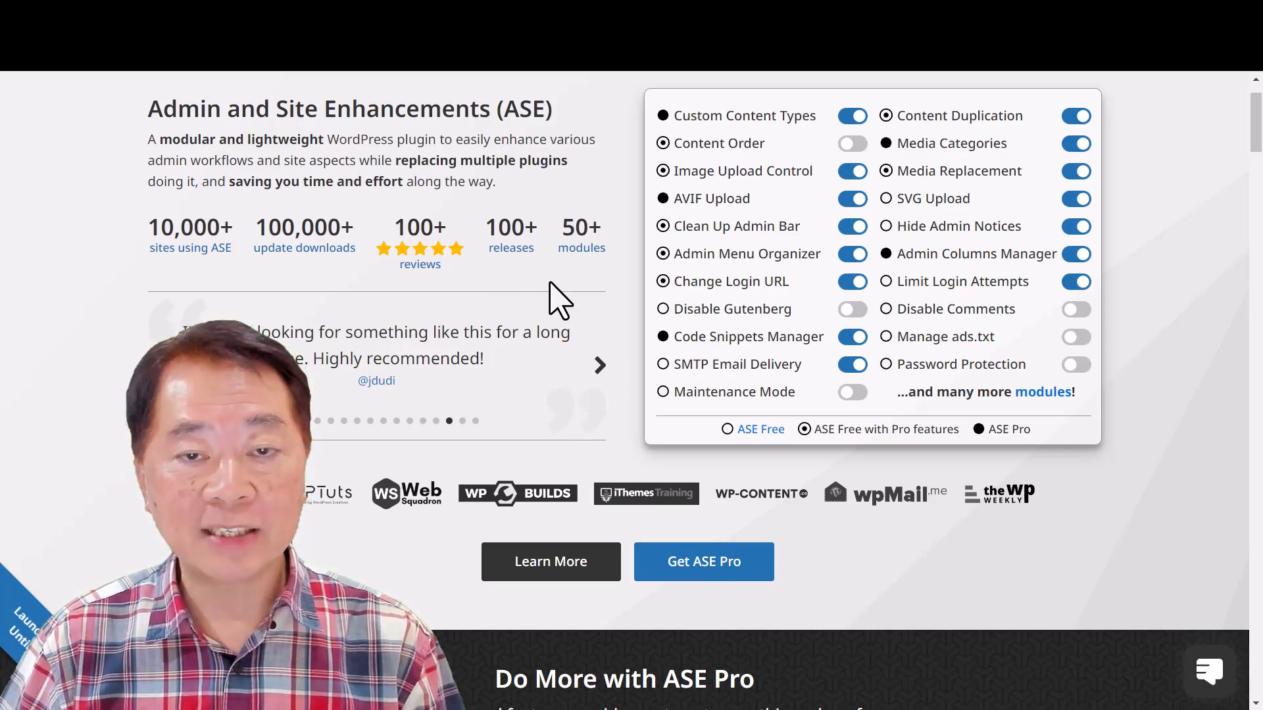
{"action": "scroll", "coordinate": [567, 341], "scroll_direction": "up", "scroll_amount": 2}
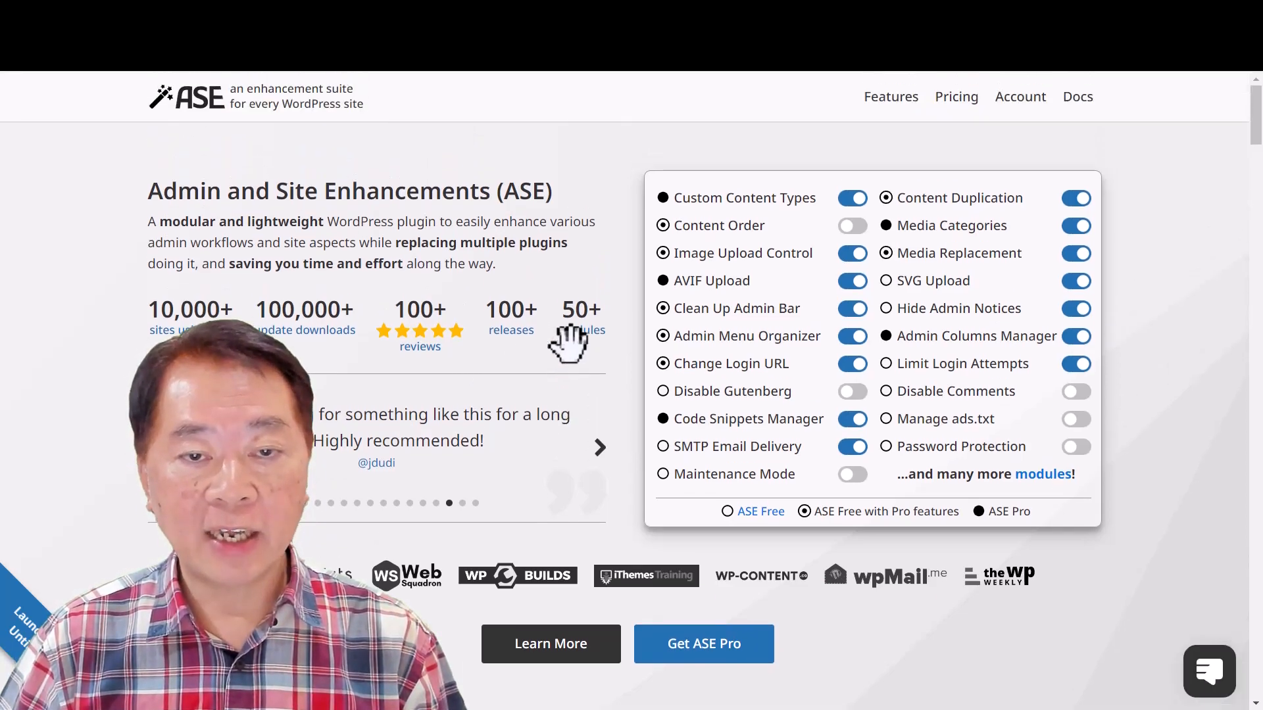
{"action": "scroll", "coordinate": [566, 342], "scroll_direction": "down", "scroll_amount": 3}
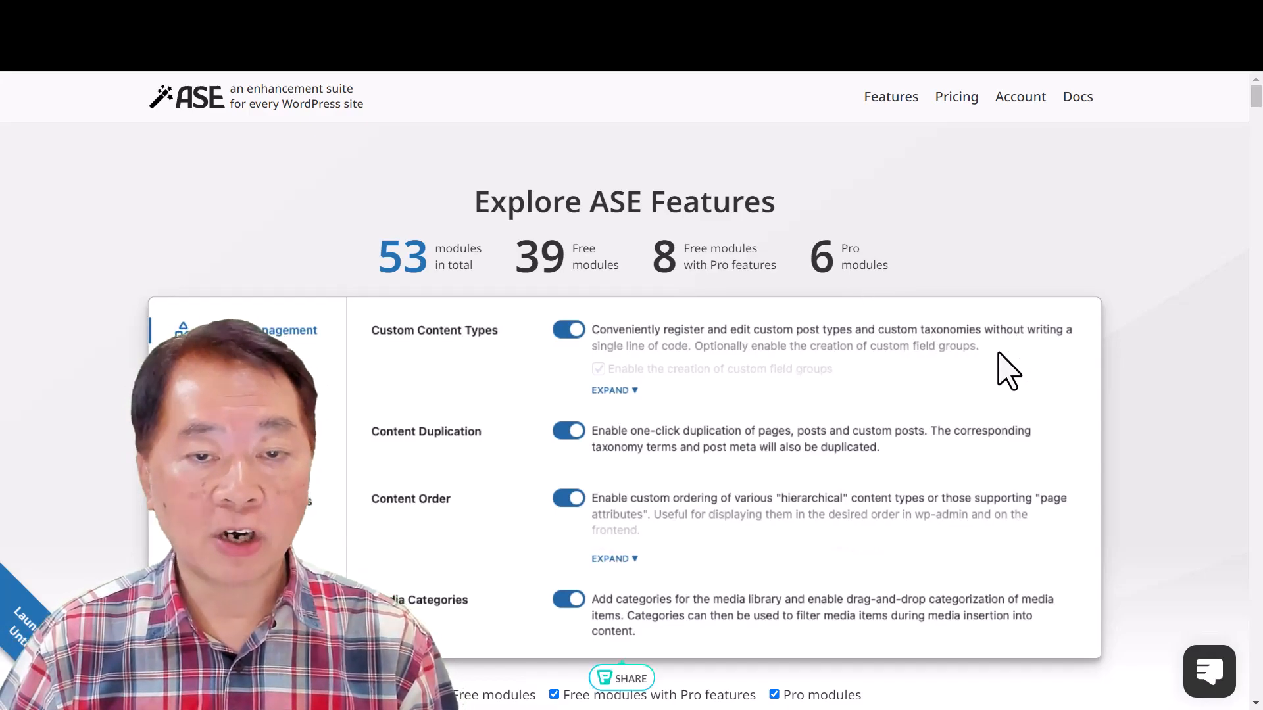
{"action": "scroll", "coordinate": [1006, 366], "scroll_direction": "down", "scroll_amount": 1}
{"action": "scroll", "coordinate": [1006, 367], "scroll_direction": "up", "scroll_amount": 1}
{"action": "scroll", "coordinate": [1006, 367], "scroll_direction": "down", "scroll_amount": 5}
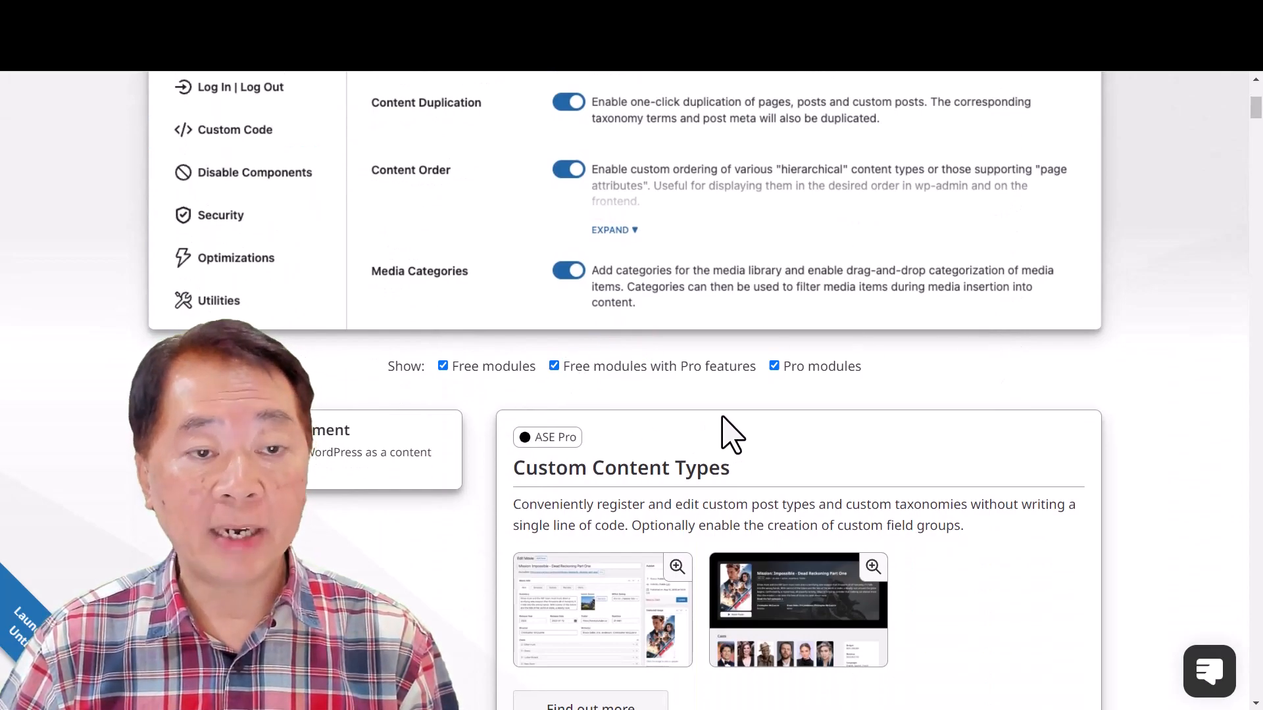
{"action": "scroll", "coordinate": [730, 434], "scroll_direction": "up", "scroll_amount": 3}
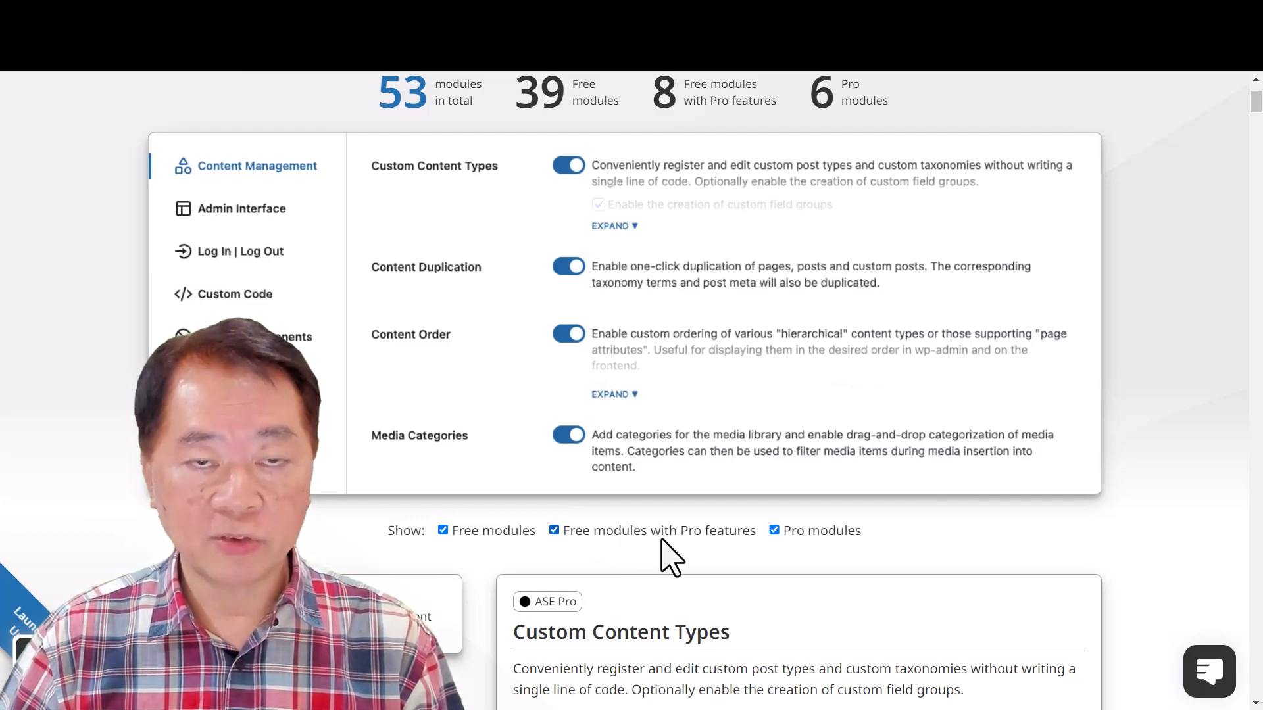
- Filter the ASE feature list to show only Pro modules, excluding free modules and free modules with Pro features
{"action": "scroll", "coordinate": [662, 540], "scroll_direction": "down", "scroll_amount": 2}
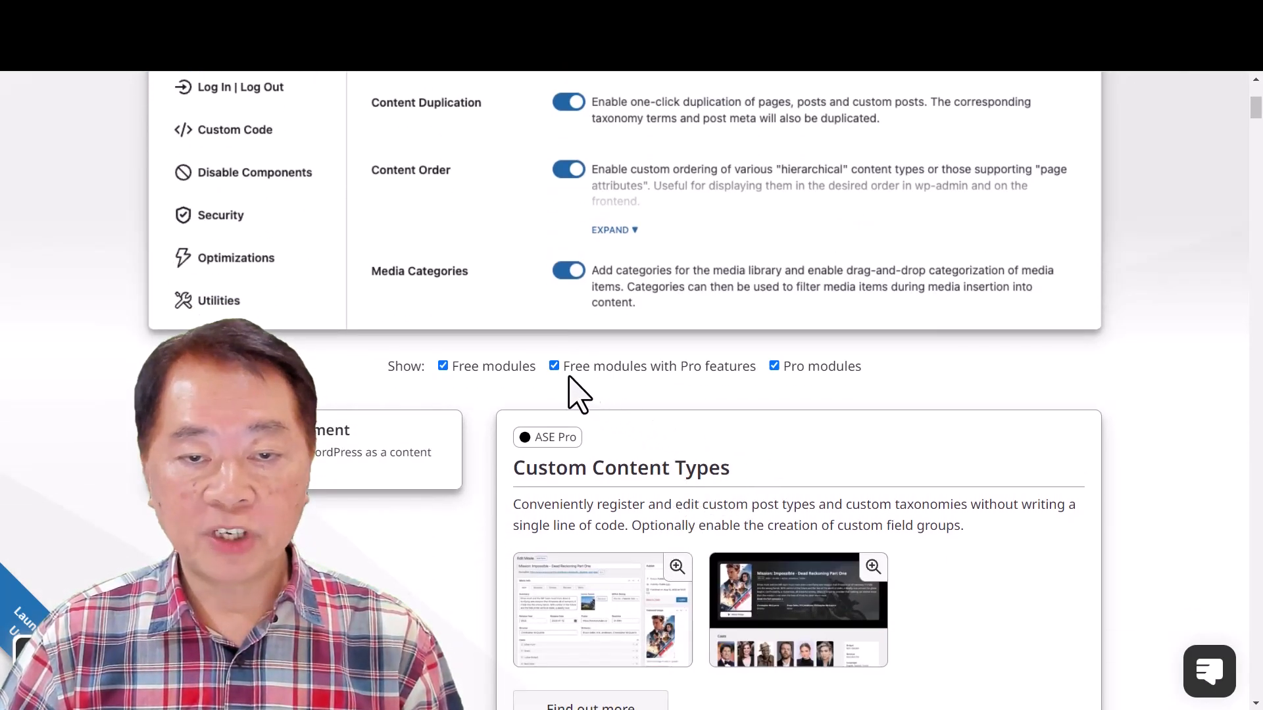
{"action": "left_click", "coordinate": [554, 366]}
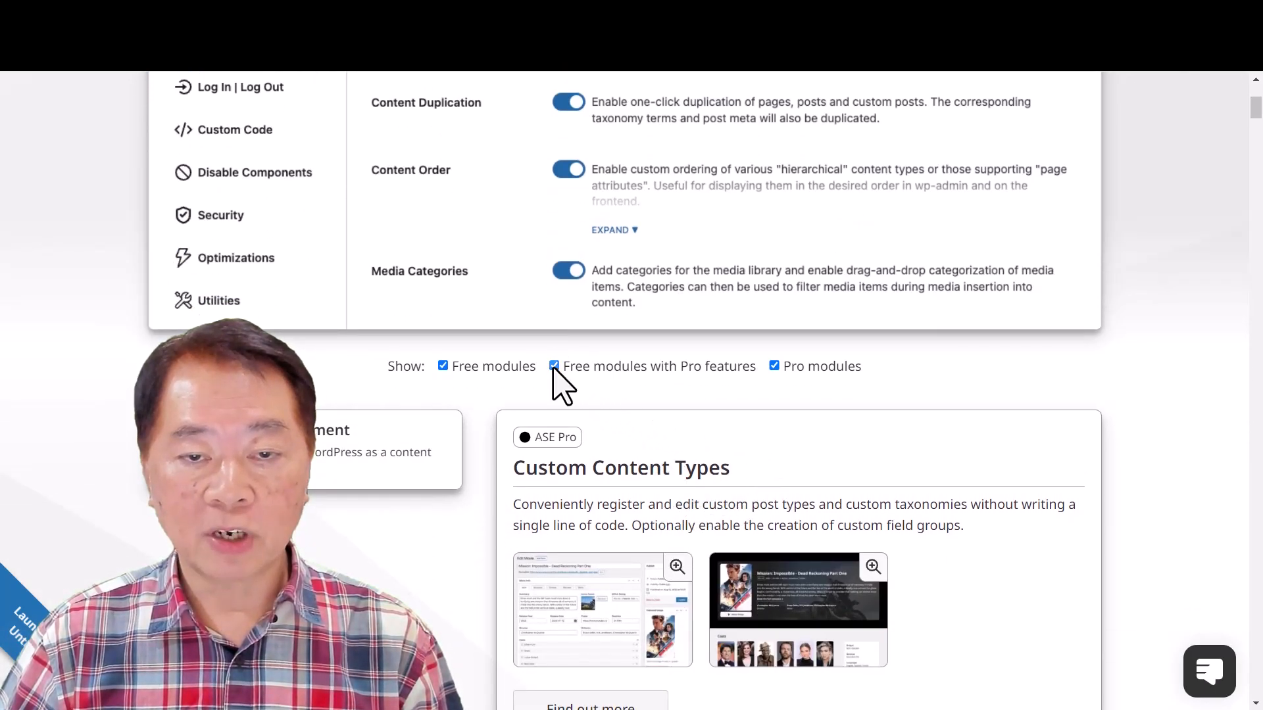
{"action": "left_click", "coordinate": [442, 366]}
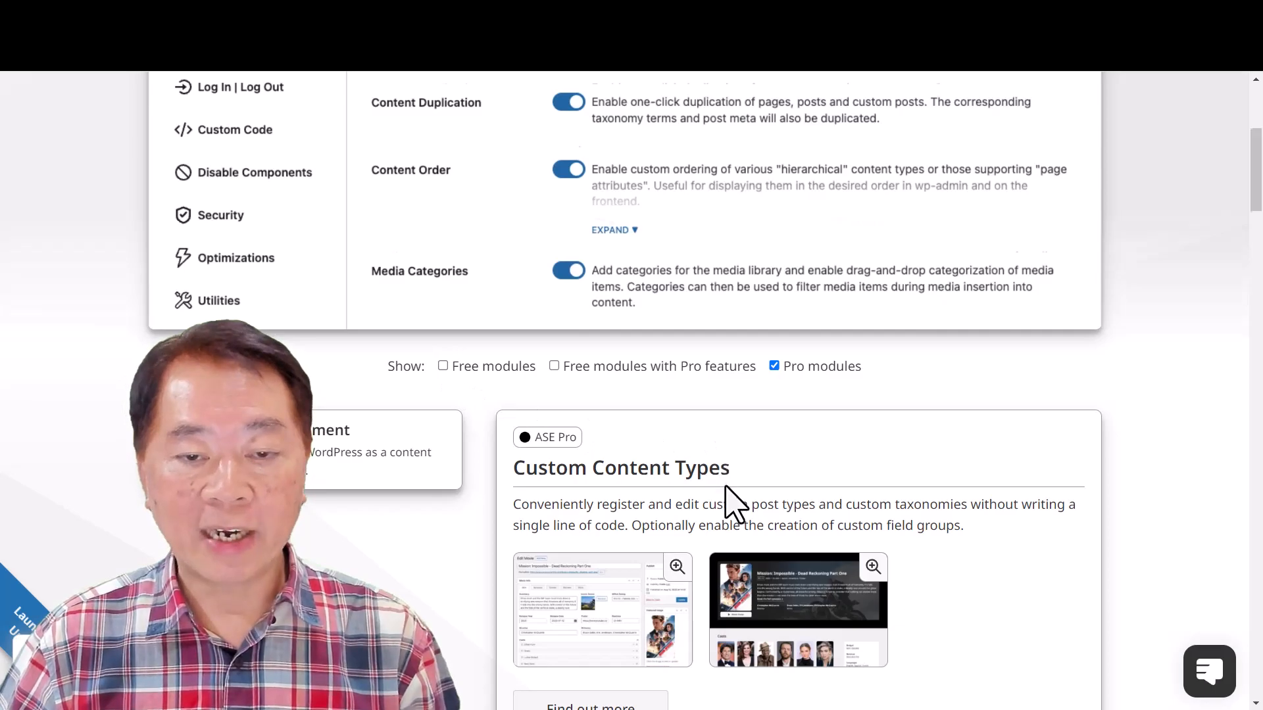
- Read through the Pro module descriptions, from Custom Content Types and Media Categories to Code Snippets Manager
{"action": "scroll", "coordinate": [726, 494], "scroll_direction": "down", "scroll_amount": 3}
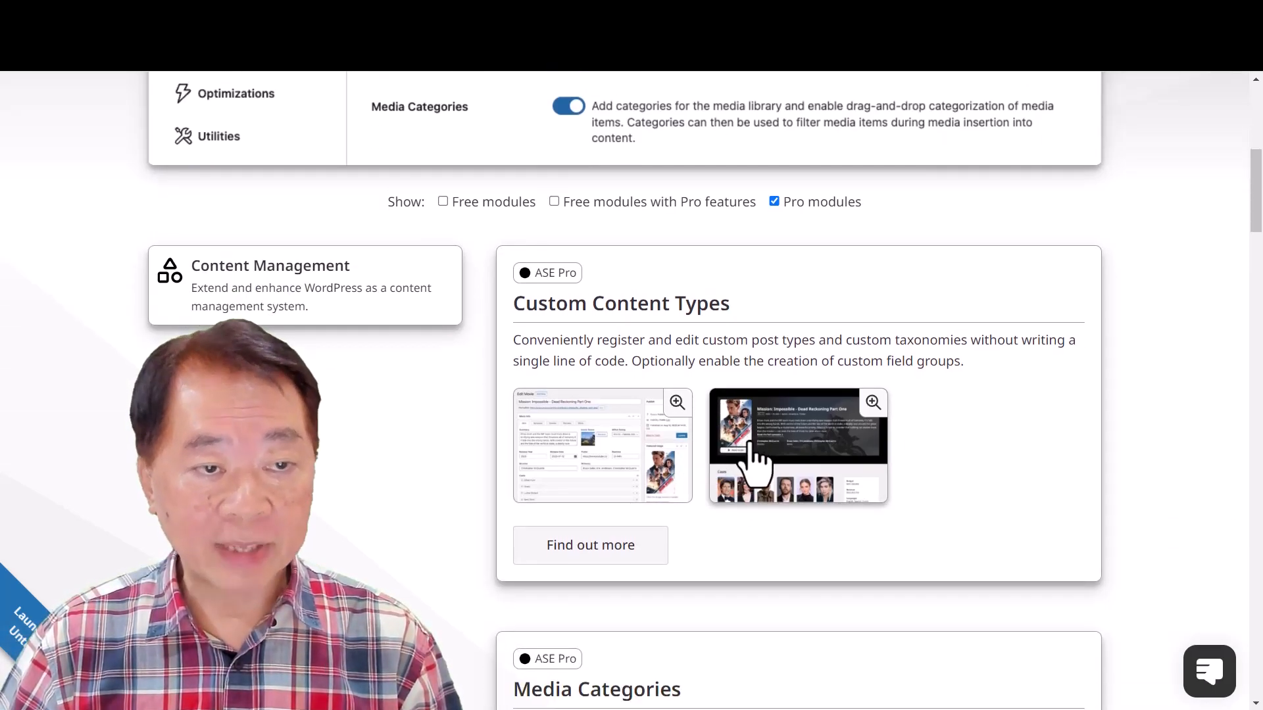
{"action": "scroll", "coordinate": [756, 464], "scroll_direction": "down", "scroll_amount": 1}
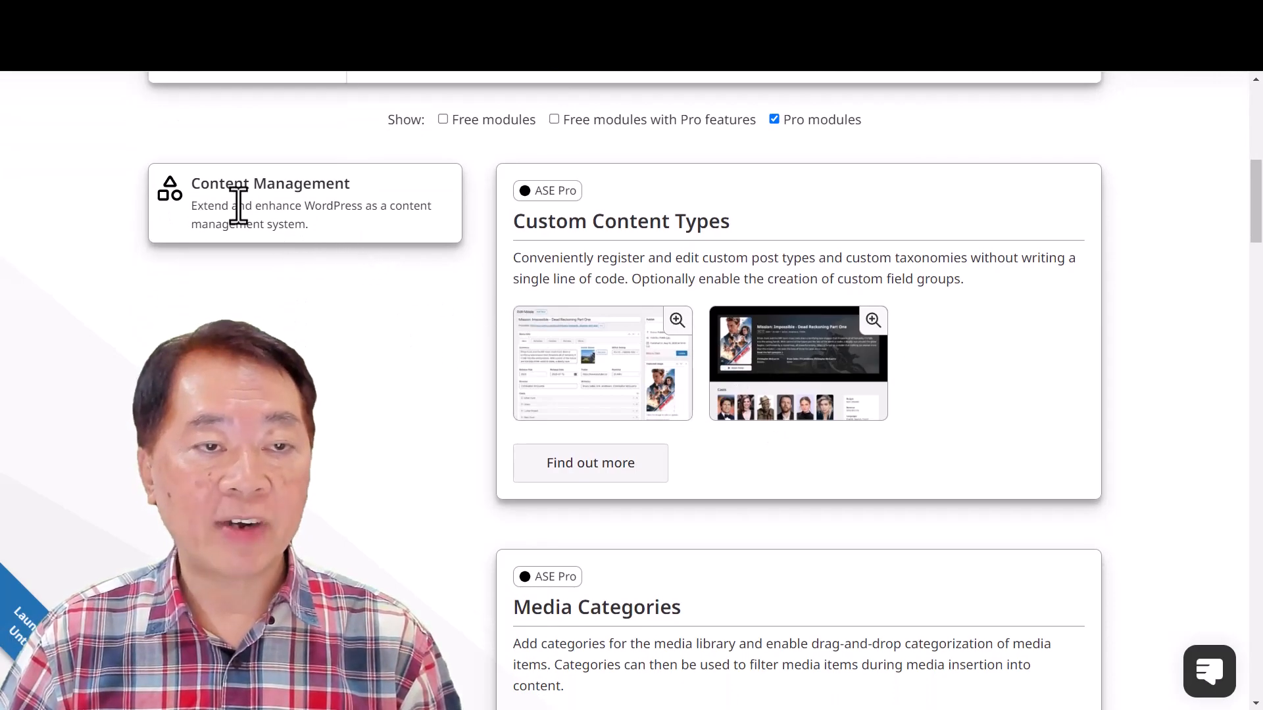
{"action": "scroll", "coordinate": [723, 468], "scroll_direction": "down", "scroll_amount": 2}
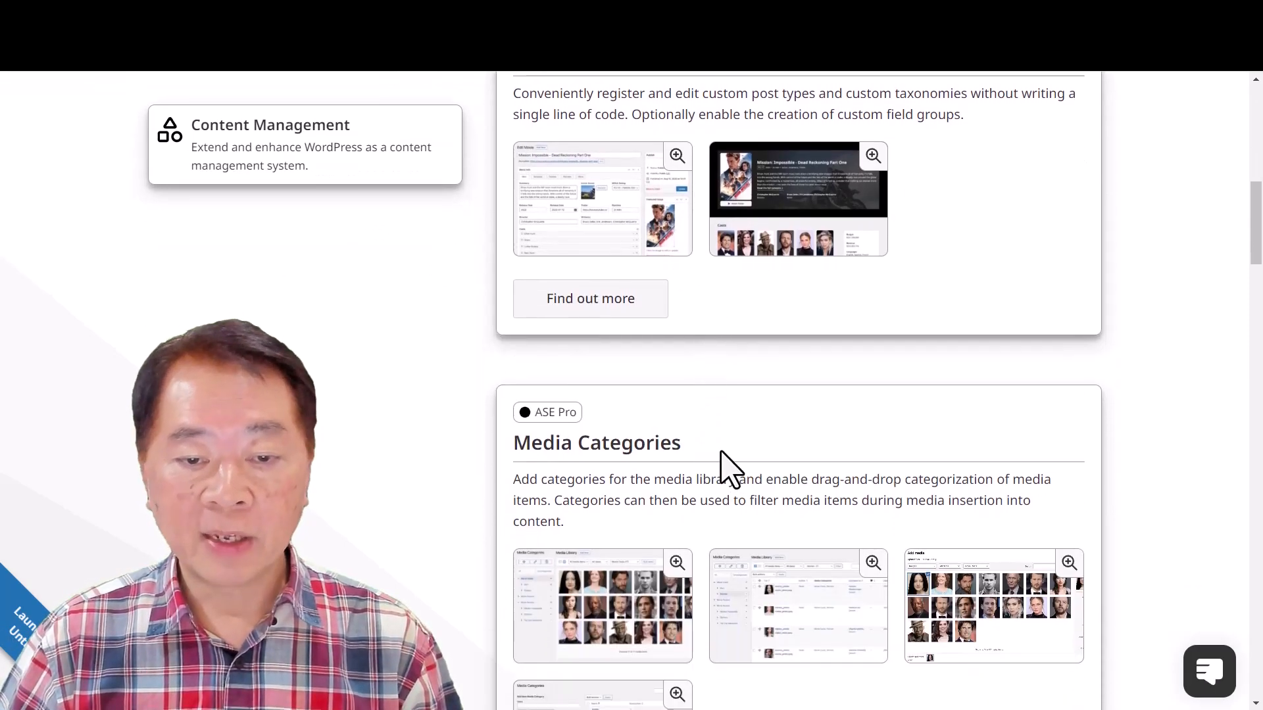
{"action": "scroll", "coordinate": [702, 480], "scroll_direction": "down", "scroll_amount": 2}
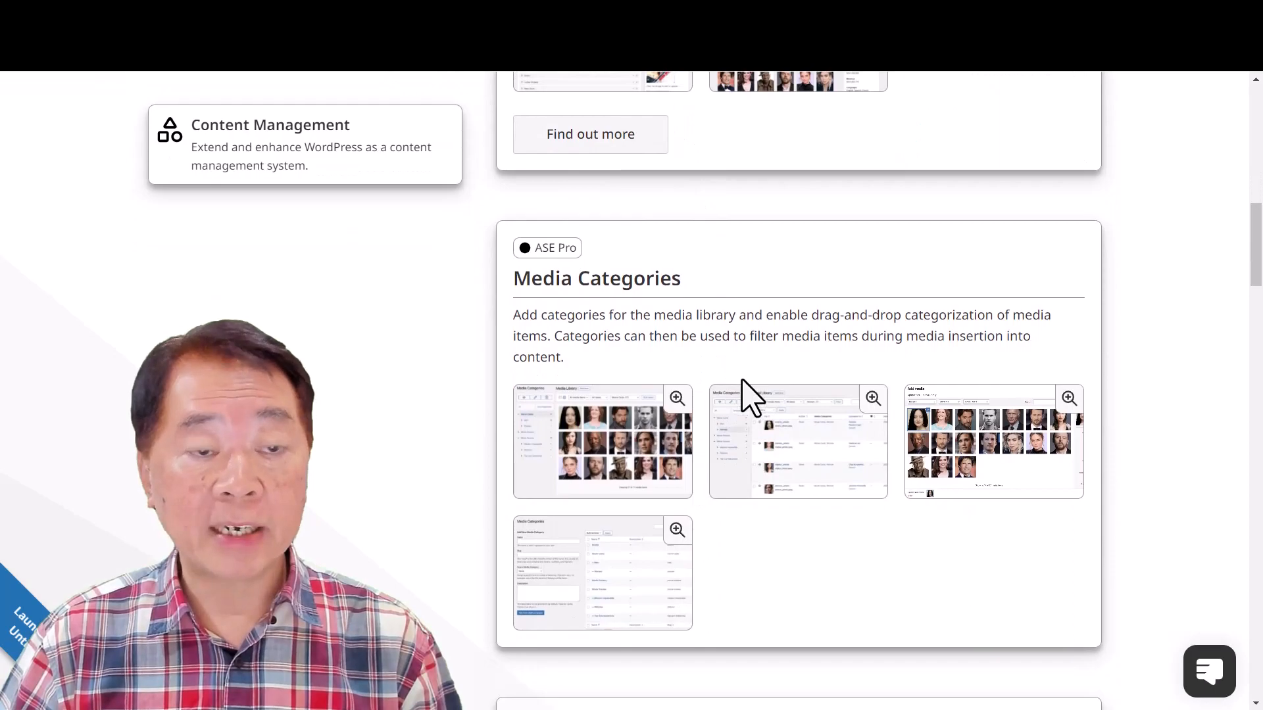
{"action": "scroll", "coordinate": [736, 407], "scroll_direction": "down", "scroll_amount": 5}
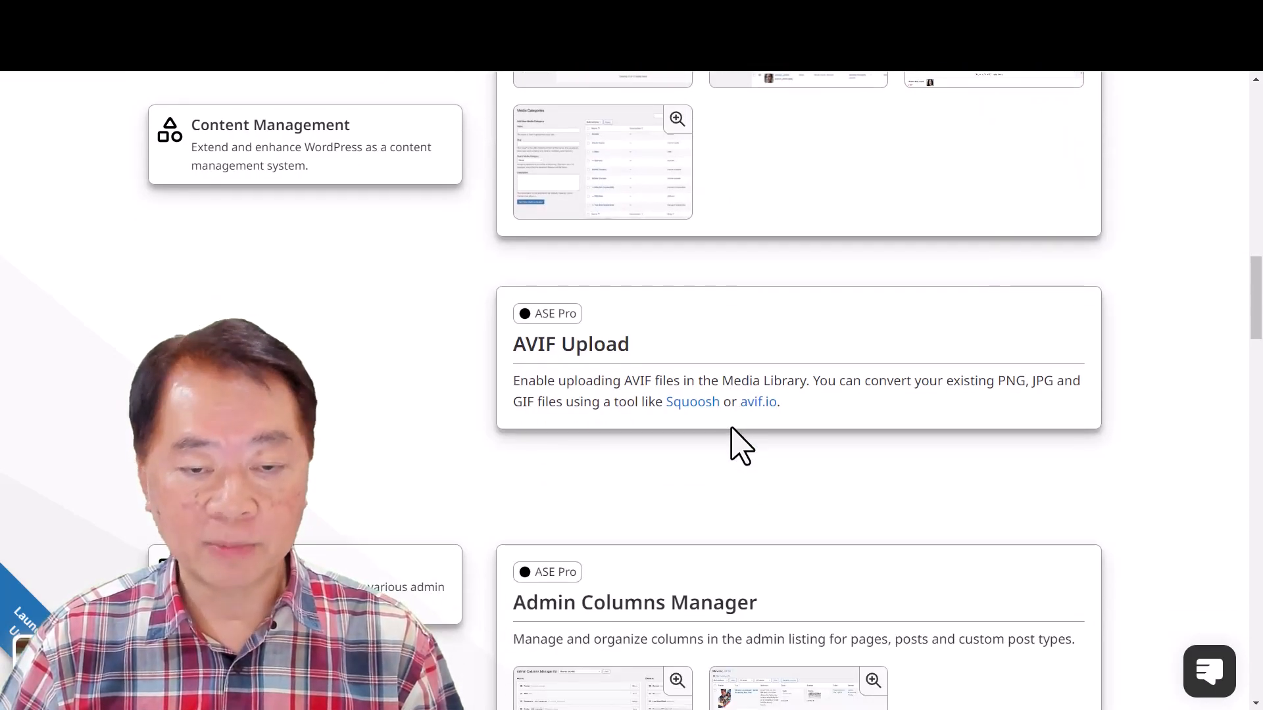
{"action": "scroll", "coordinate": [736, 437], "scroll_direction": "down", "scroll_amount": 3}
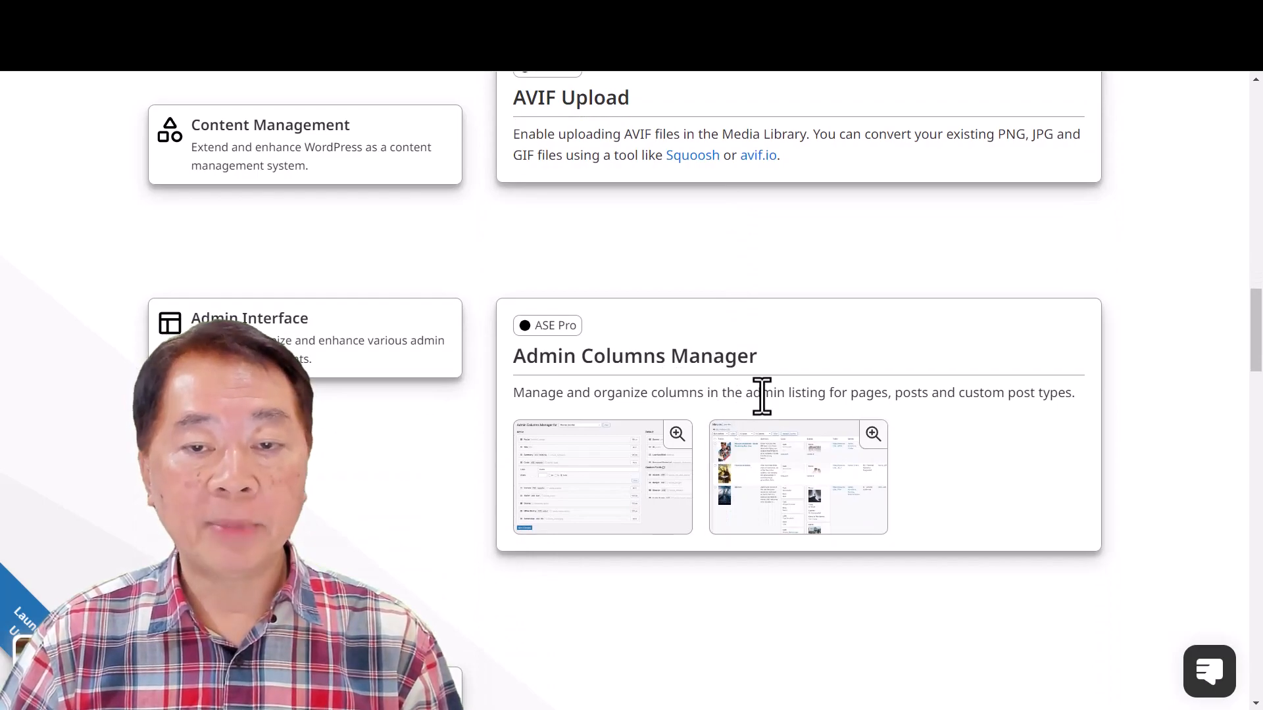
{"action": "scroll", "coordinate": [765, 430], "scroll_direction": "down", "scroll_amount": 5}
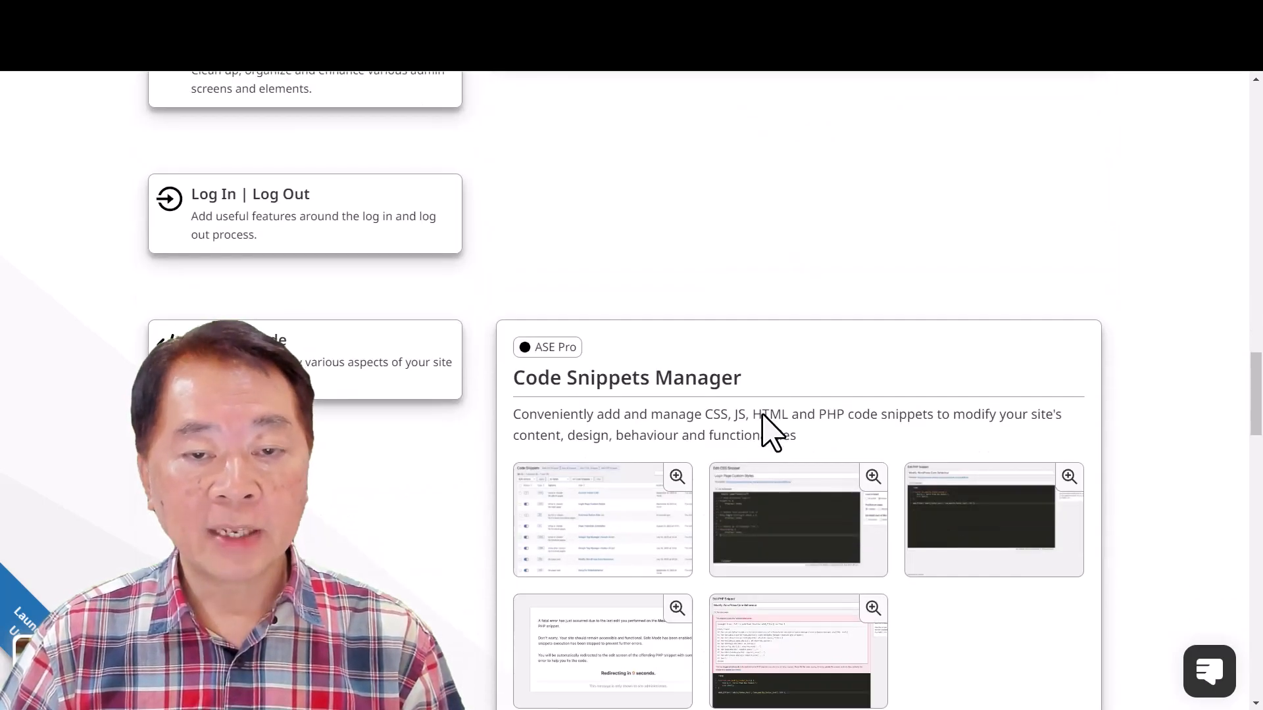
{"action": "scroll", "coordinate": [723, 431], "scroll_direction": "down", "scroll_amount": 4}
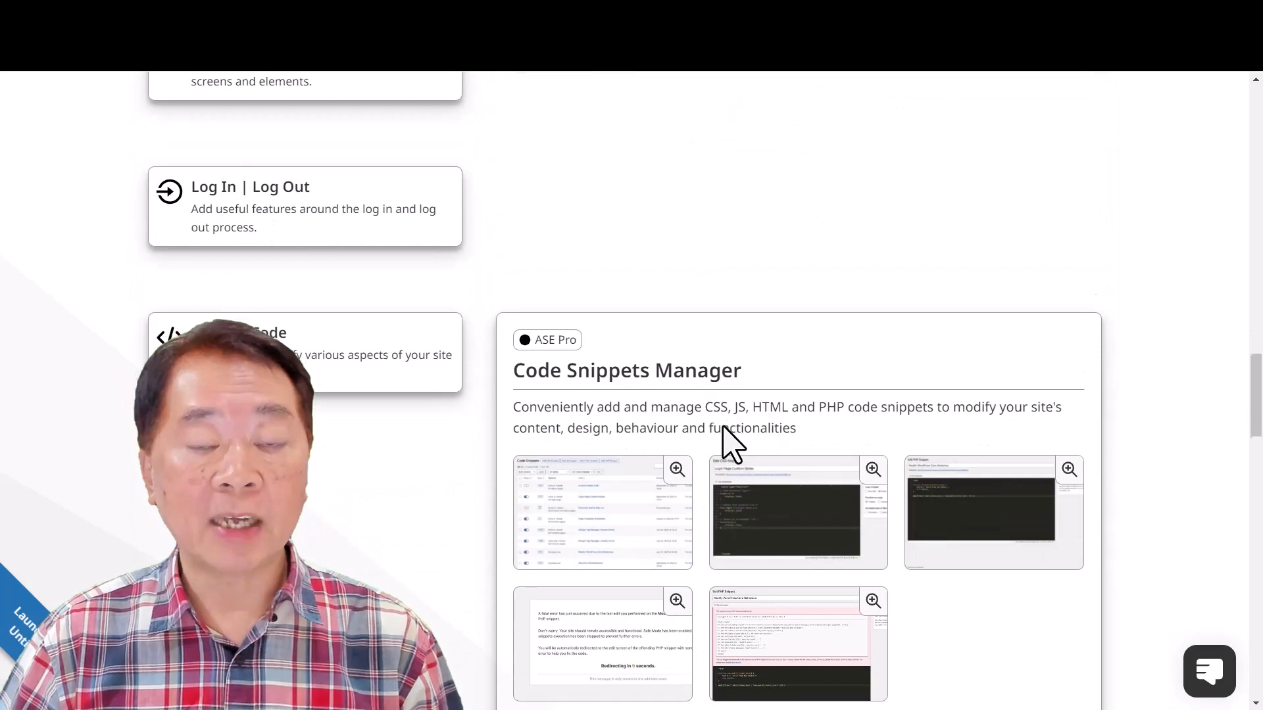
{"action": "scroll", "coordinate": [733, 445], "scroll_direction": "down", "scroll_amount": 11}
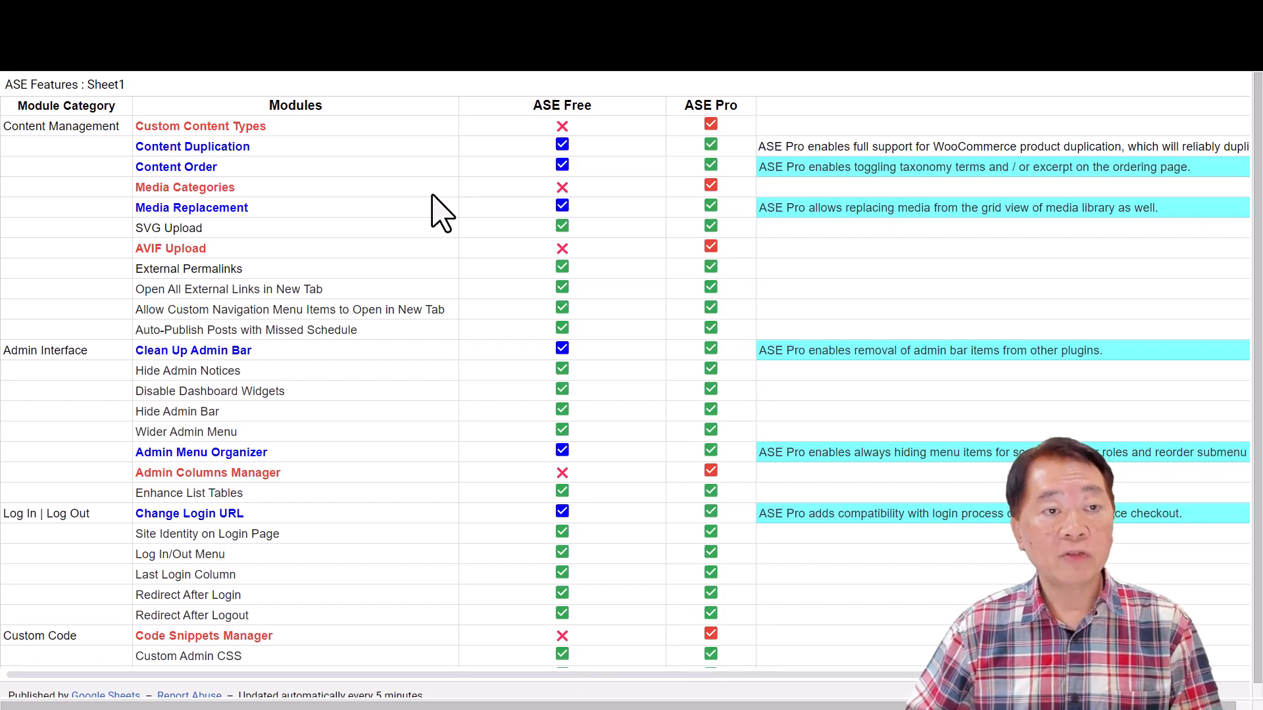
- Examine the ASE Features comparison sheet for modules exclusive to ASE Pro and the module totals in its legend
{"action": "scroll", "coordinate": [570, 326], "scroll_direction": "down", "scroll_amount": 10}
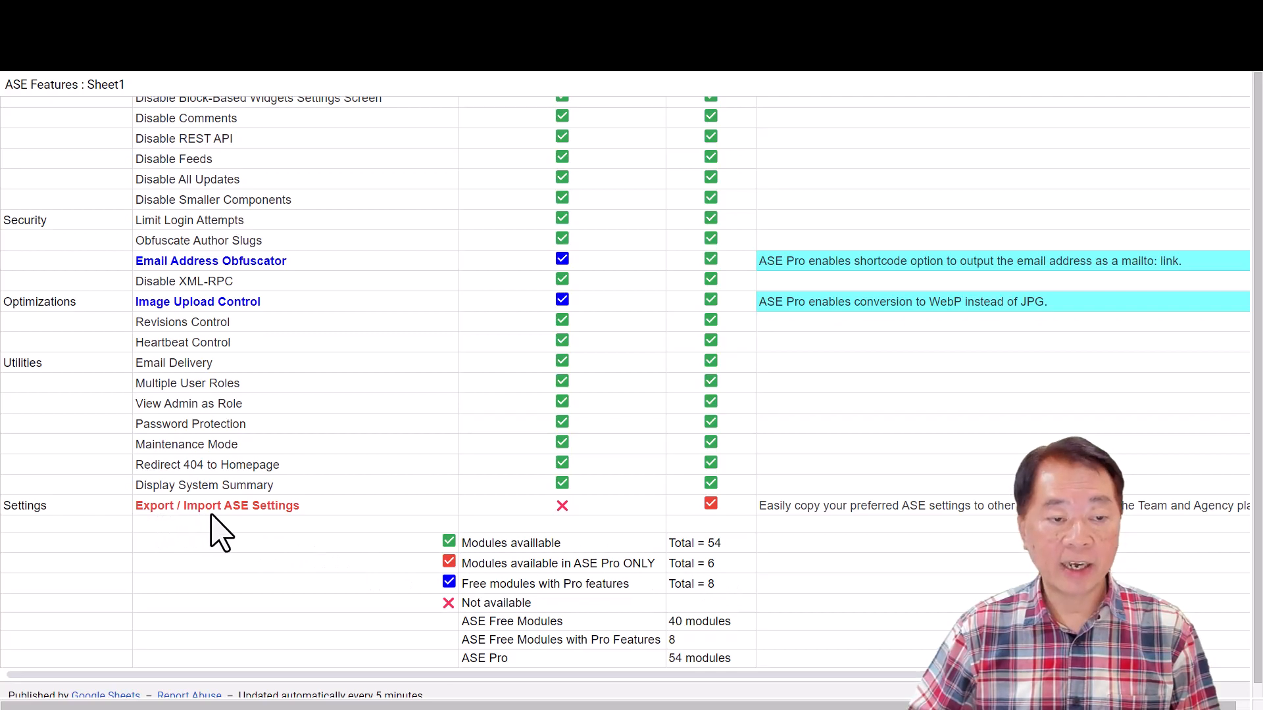
{"action": "scroll", "coordinate": [275, 536], "scroll_direction": "up", "scroll_amount": 5}
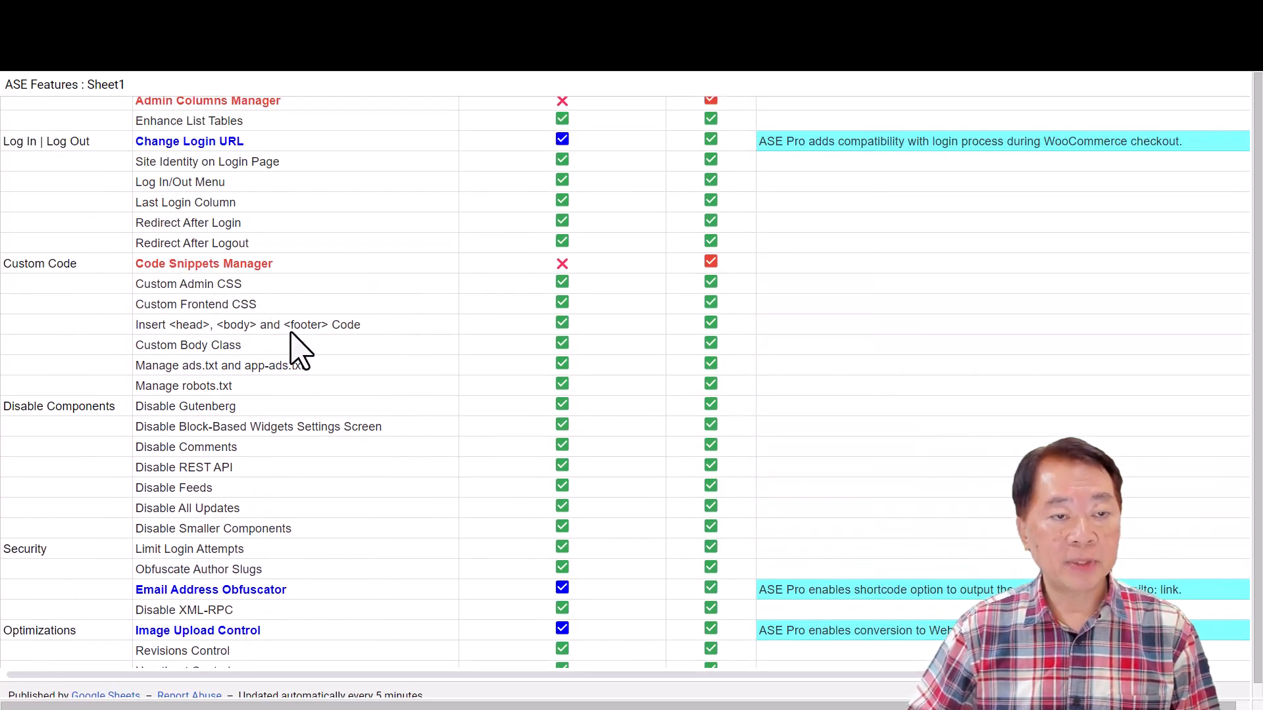
{"action": "scroll", "coordinate": [290, 335], "scroll_direction": "up", "scroll_amount": 3}
{"action": "scroll", "coordinate": [302, 319], "scroll_direction": "up", "scroll_amount": 3}
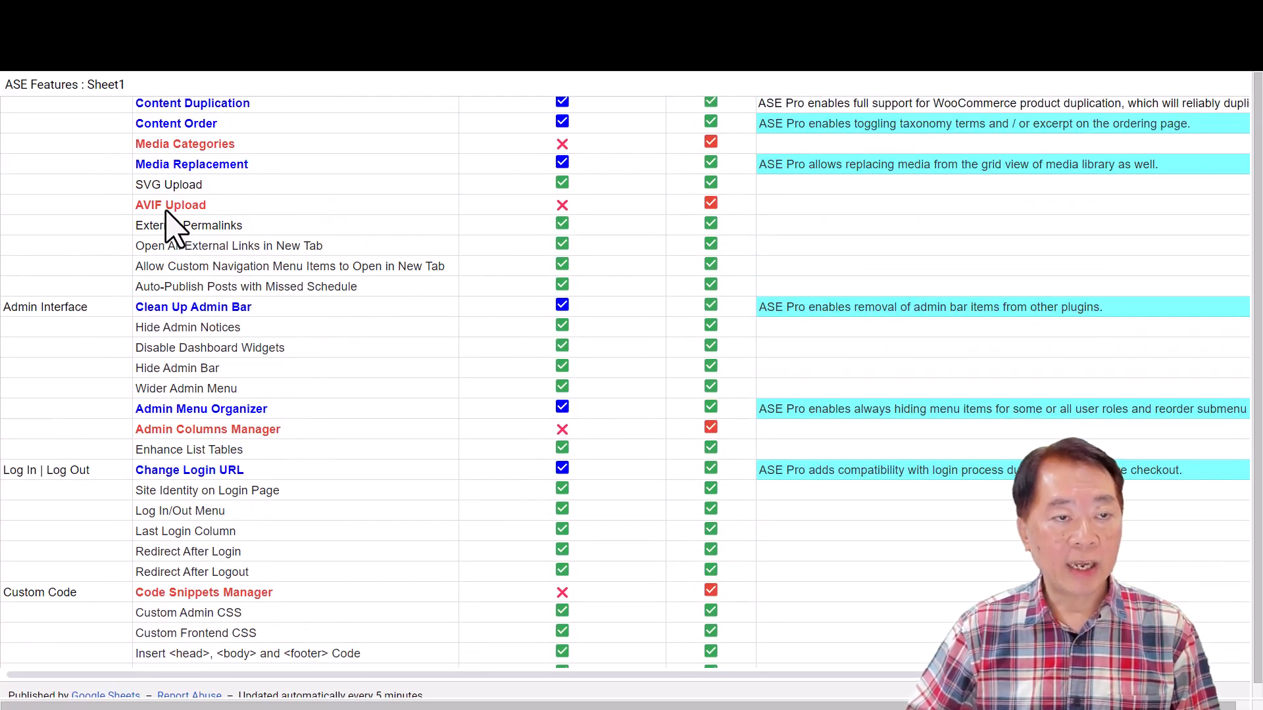
{"action": "scroll", "coordinate": [299, 253], "scroll_direction": "up", "scroll_amount": 1}
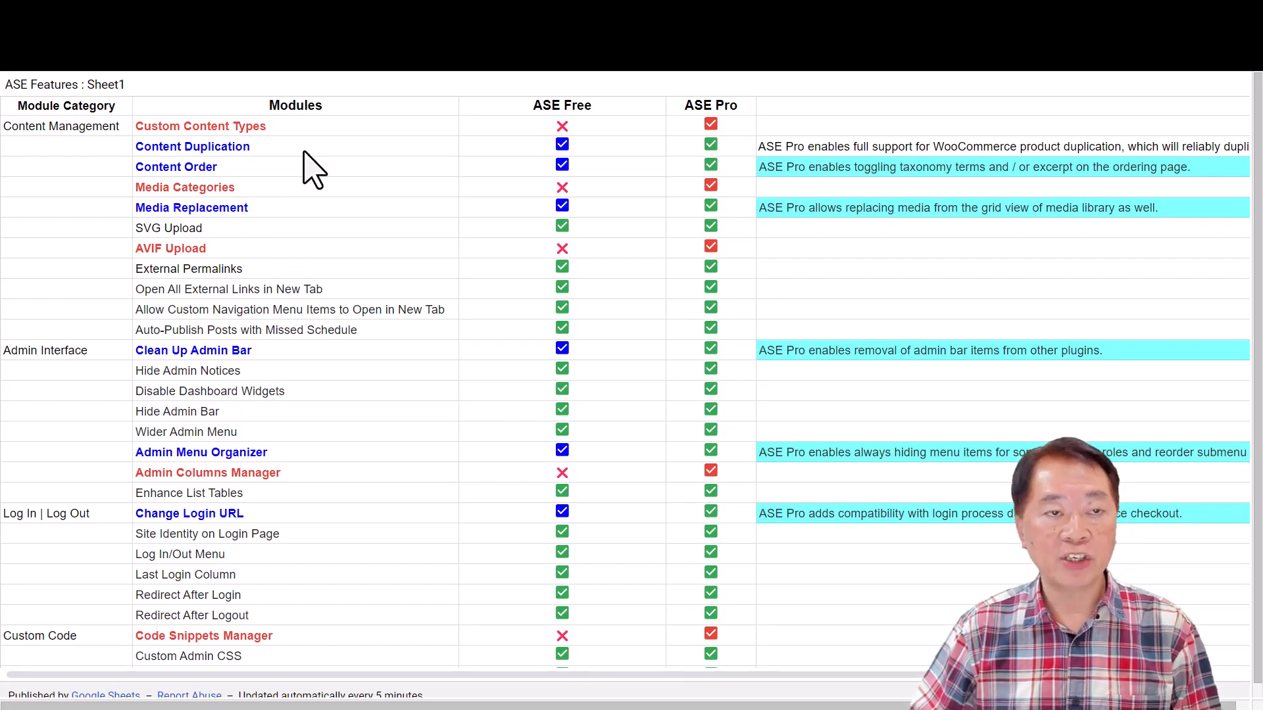
{"action": "scroll", "coordinate": [493, 386], "scroll_direction": "down", "scroll_amount": 10}
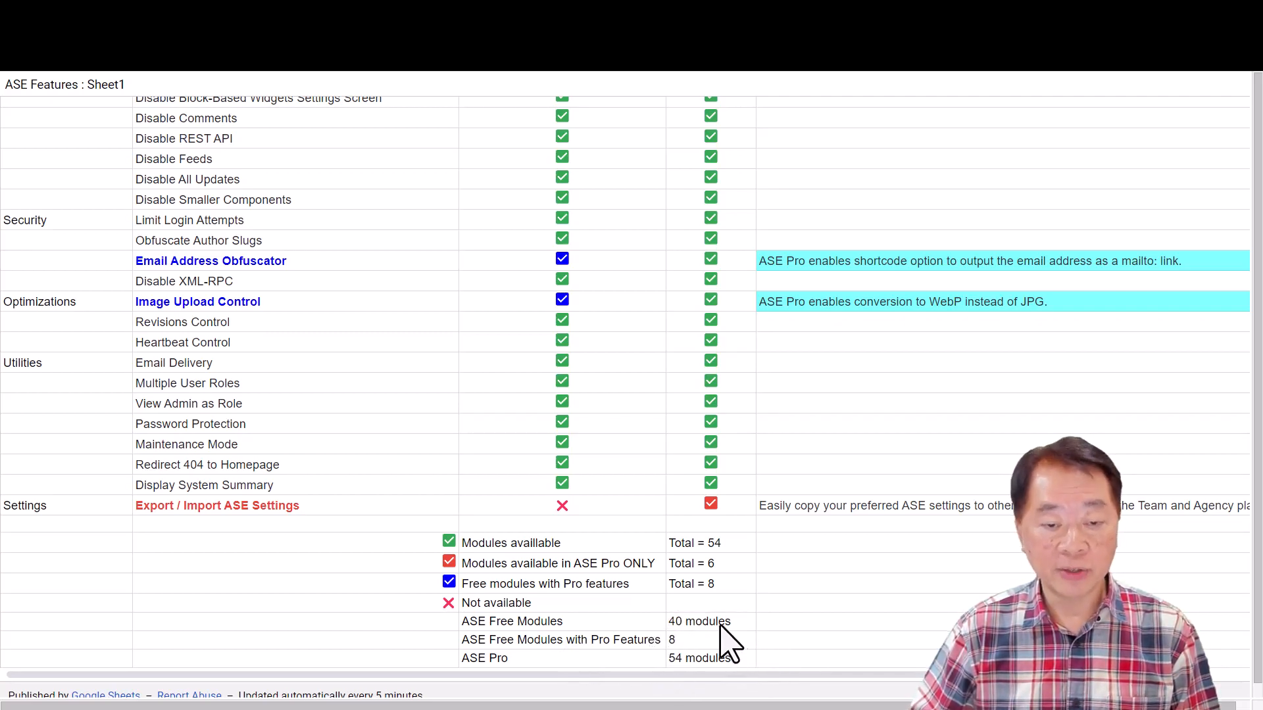
{"action": "scroll", "coordinate": [516, 434], "scroll_direction": "up", "scroll_amount": 1}
{"action": "scroll", "coordinate": [516, 434], "scroll_direction": "up", "scroll_amount": 10}
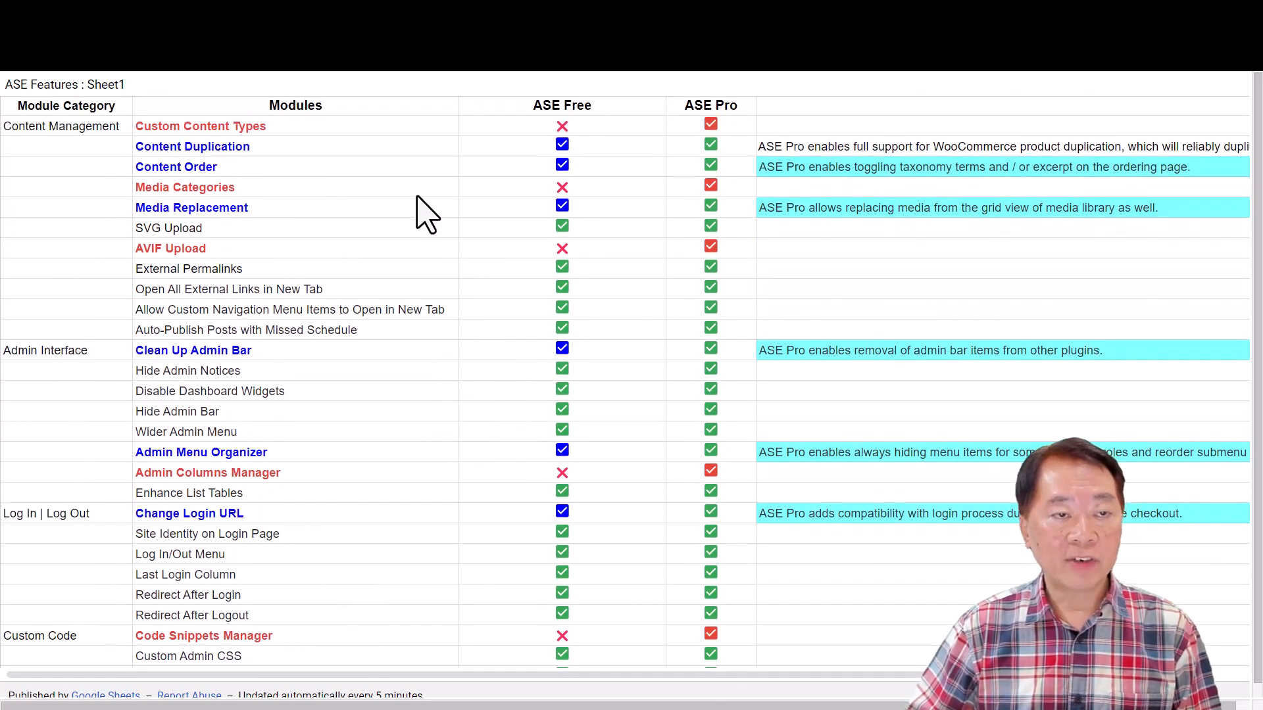
- Review which free modules in the comparison sheet gain extra Pro features, across all categories from Content Management to Settings
{"action": "scroll", "coordinate": [514, 432], "scroll_direction": "down", "scroll_amount": 2}
{"action": "scroll", "coordinate": [524, 449], "scroll_direction": "down", "scroll_amount": 10}
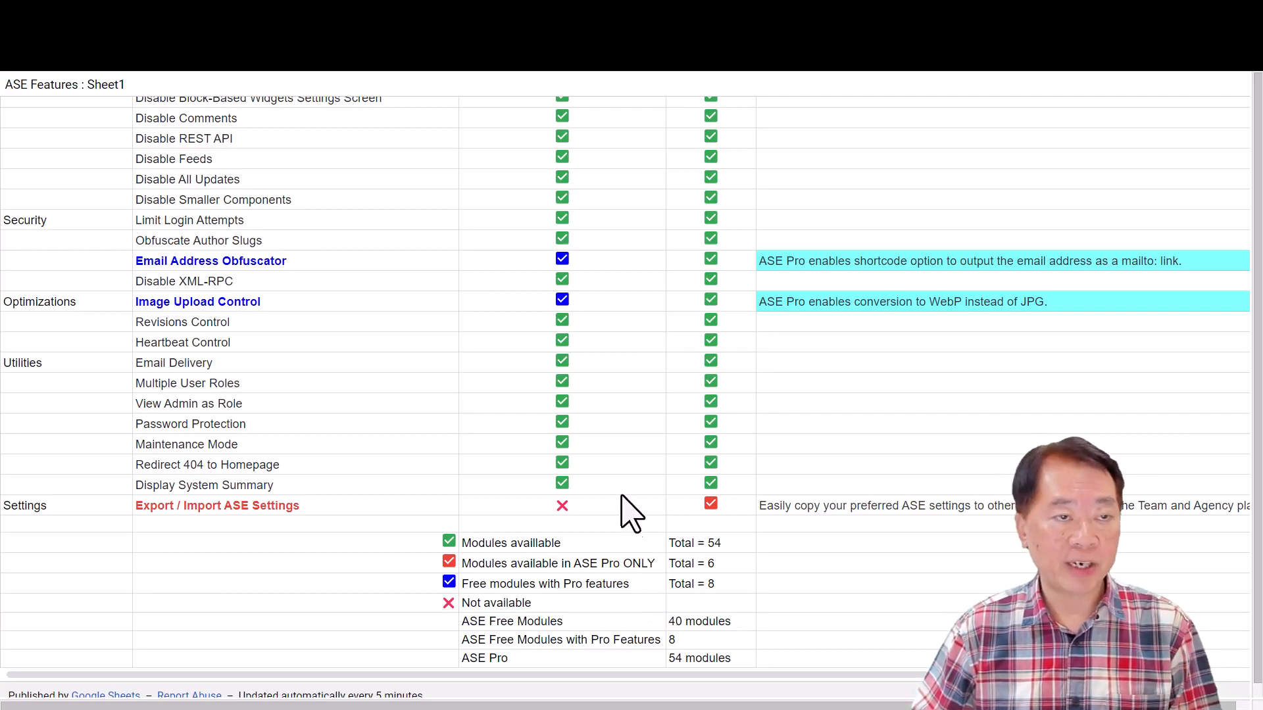
{"action": "scroll", "coordinate": [622, 487], "scroll_direction": "up", "scroll_amount": 15}
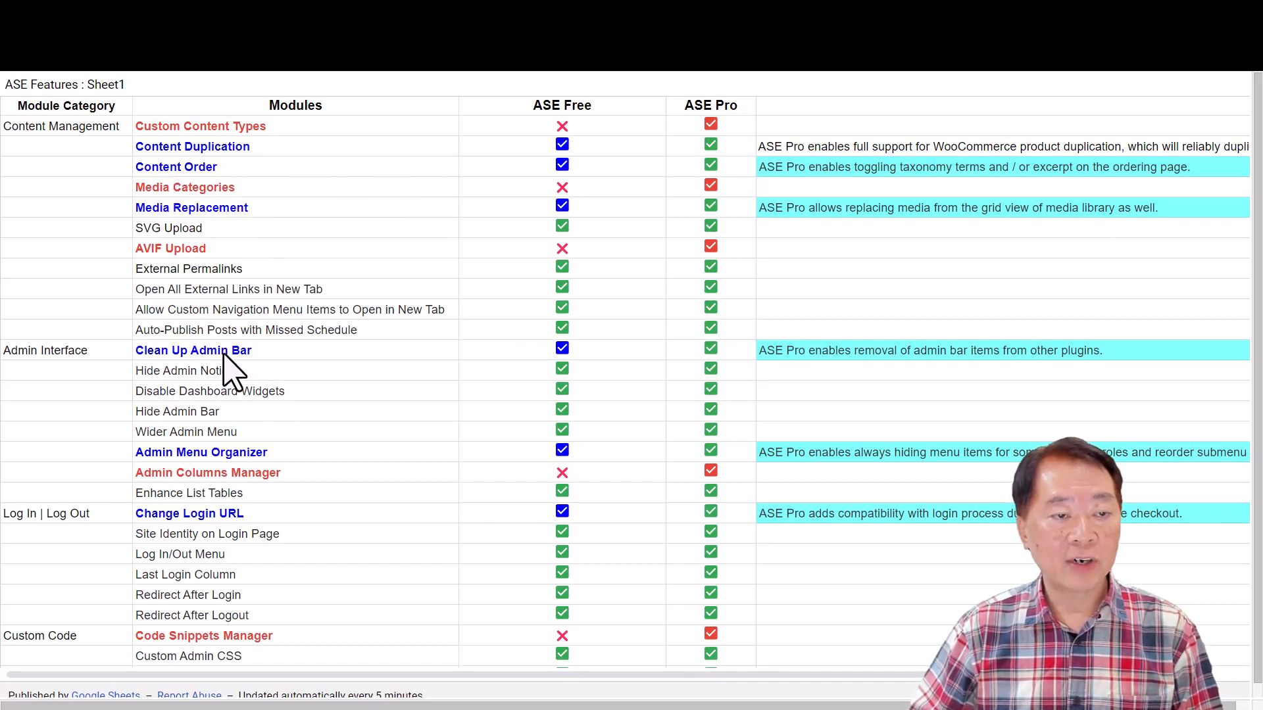
{"action": "scroll", "coordinate": [277, 382], "scroll_direction": "down", "scroll_amount": 3}
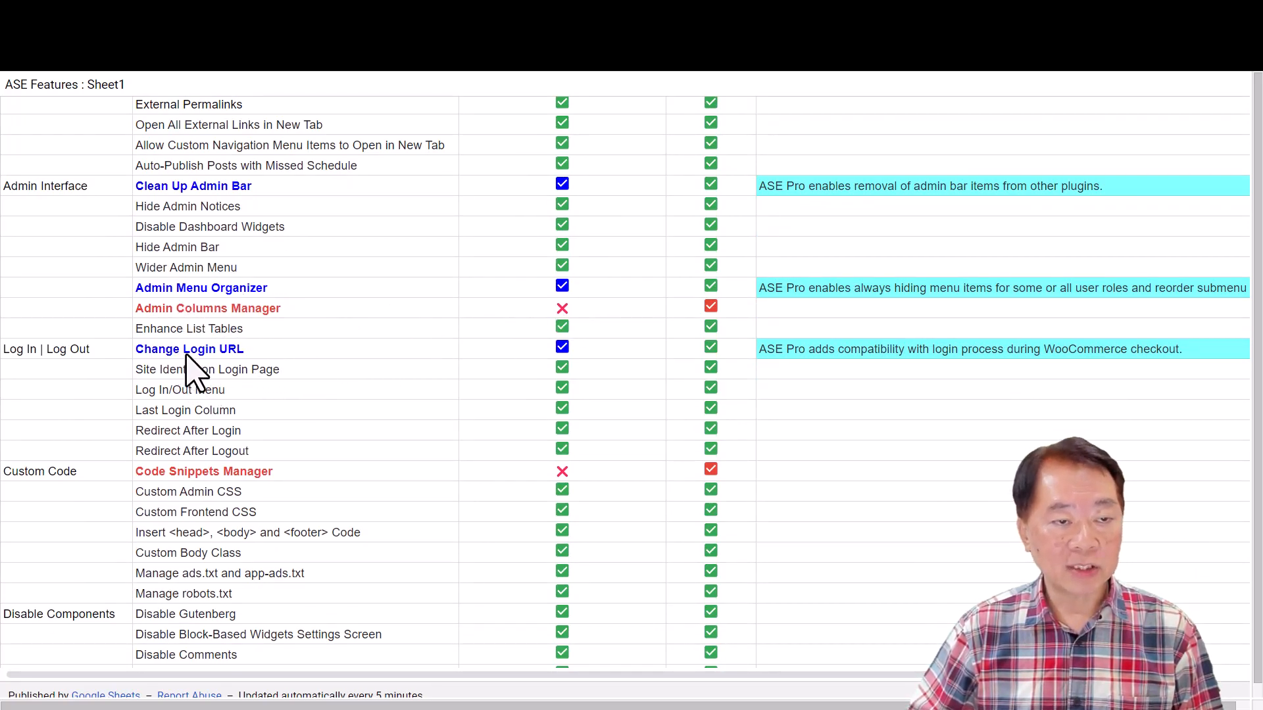
{"action": "scroll", "coordinate": [334, 428], "scroll_direction": "down", "scroll_amount": 6}
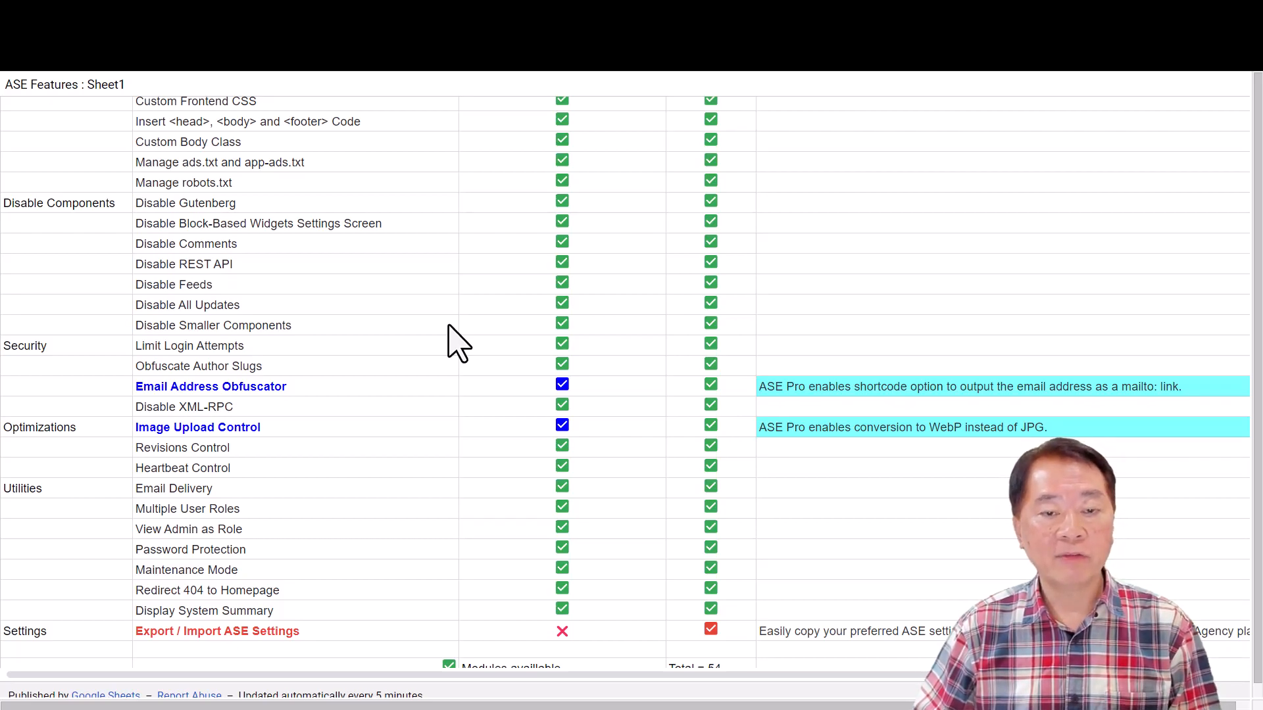
{"action": "scroll", "coordinate": [429, 357], "scroll_direction": "down", "scroll_amount": 3}
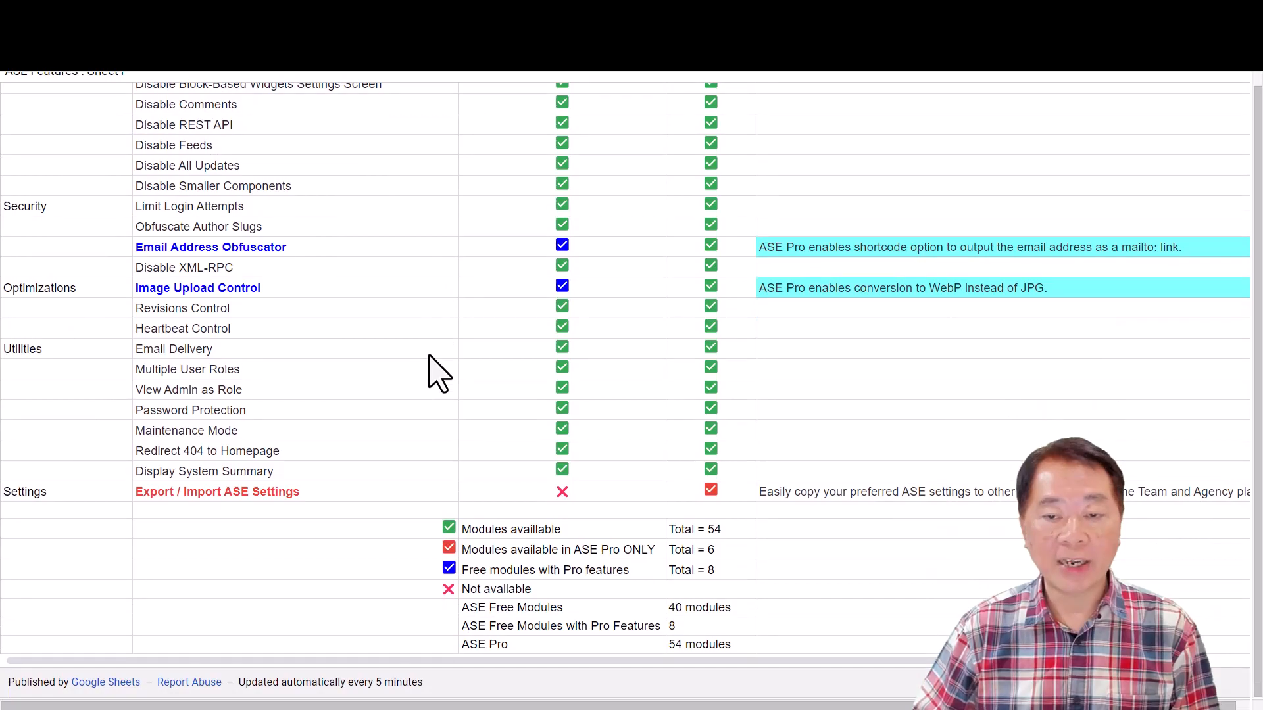
{"action": "scroll", "coordinate": [429, 356], "scroll_direction": "up", "scroll_amount": 15}
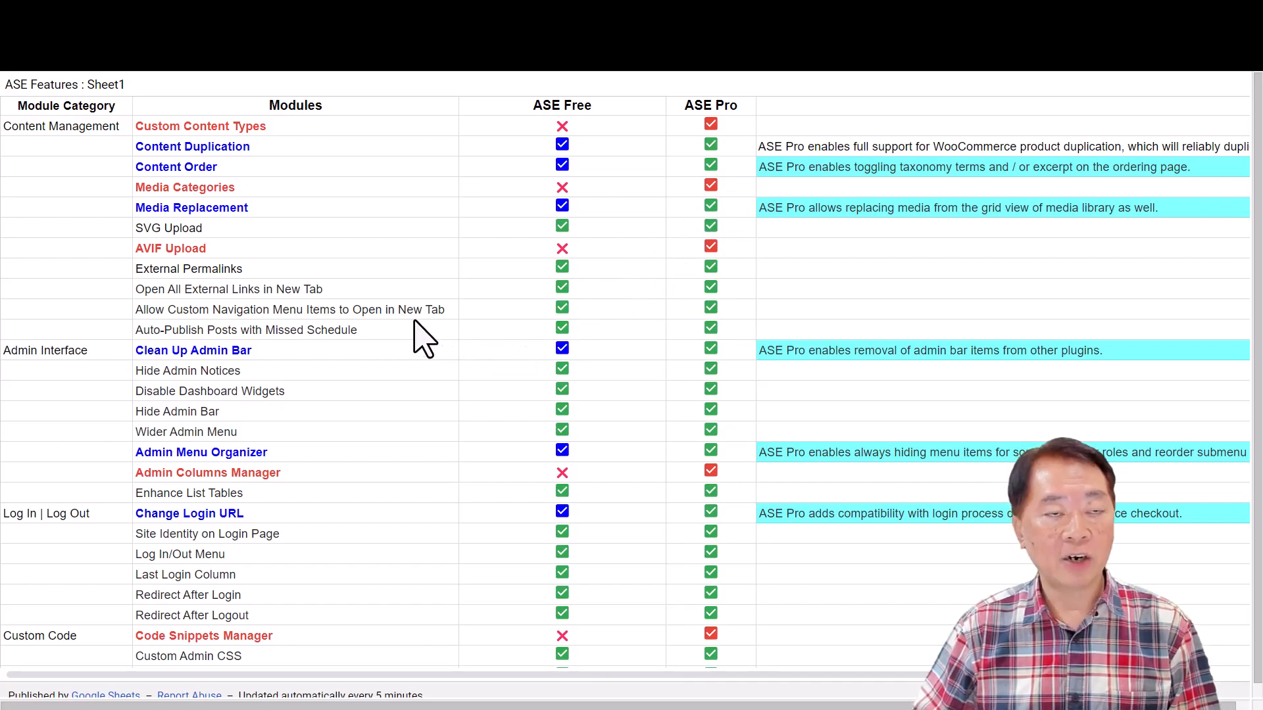
- Switch to the WordPress admin site and open the list of installed plugins
{"action": "key", "text": "ctrl+Tab"}
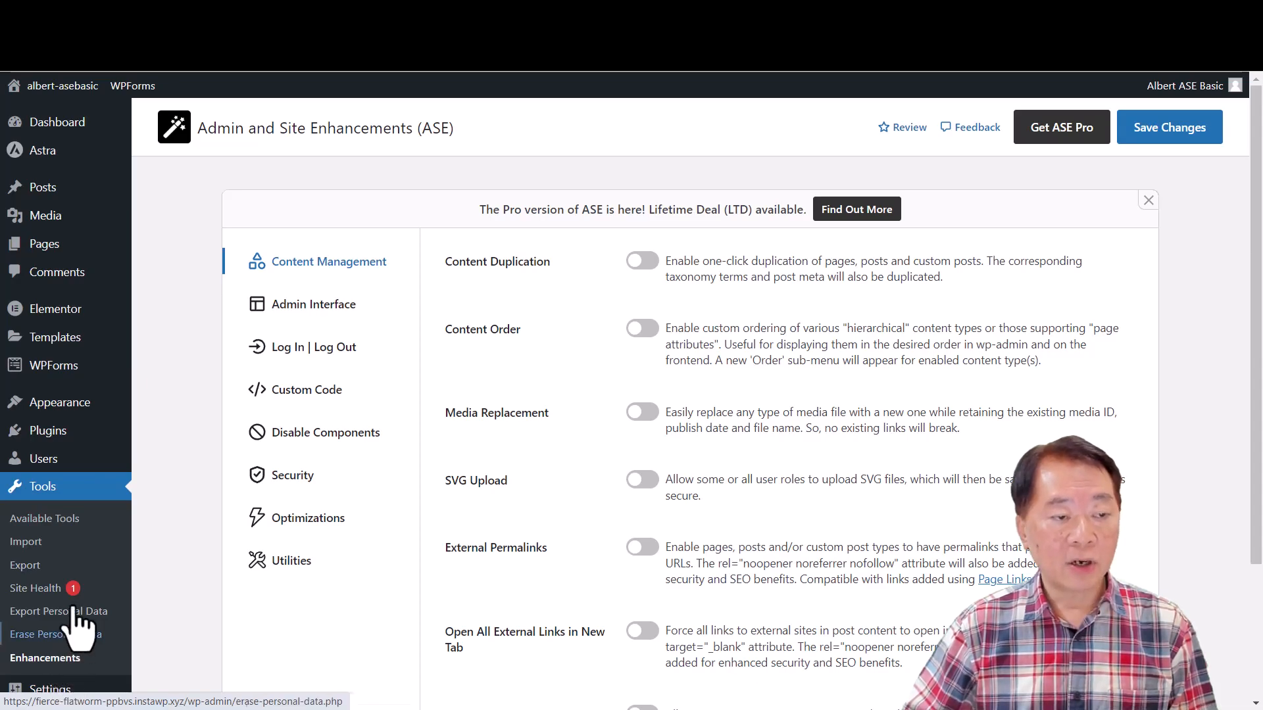
{"action": "mouse_move", "coordinate": [61, 439]}
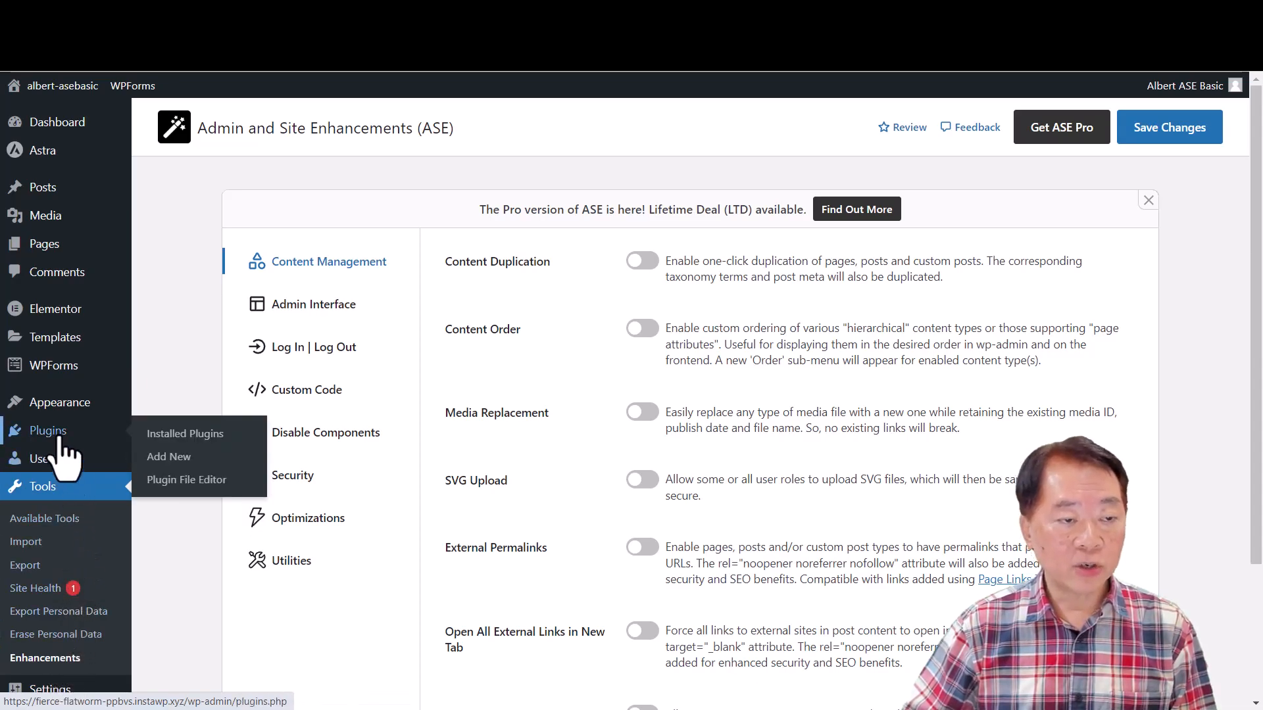
{"action": "left_click", "coordinate": [171, 436]}
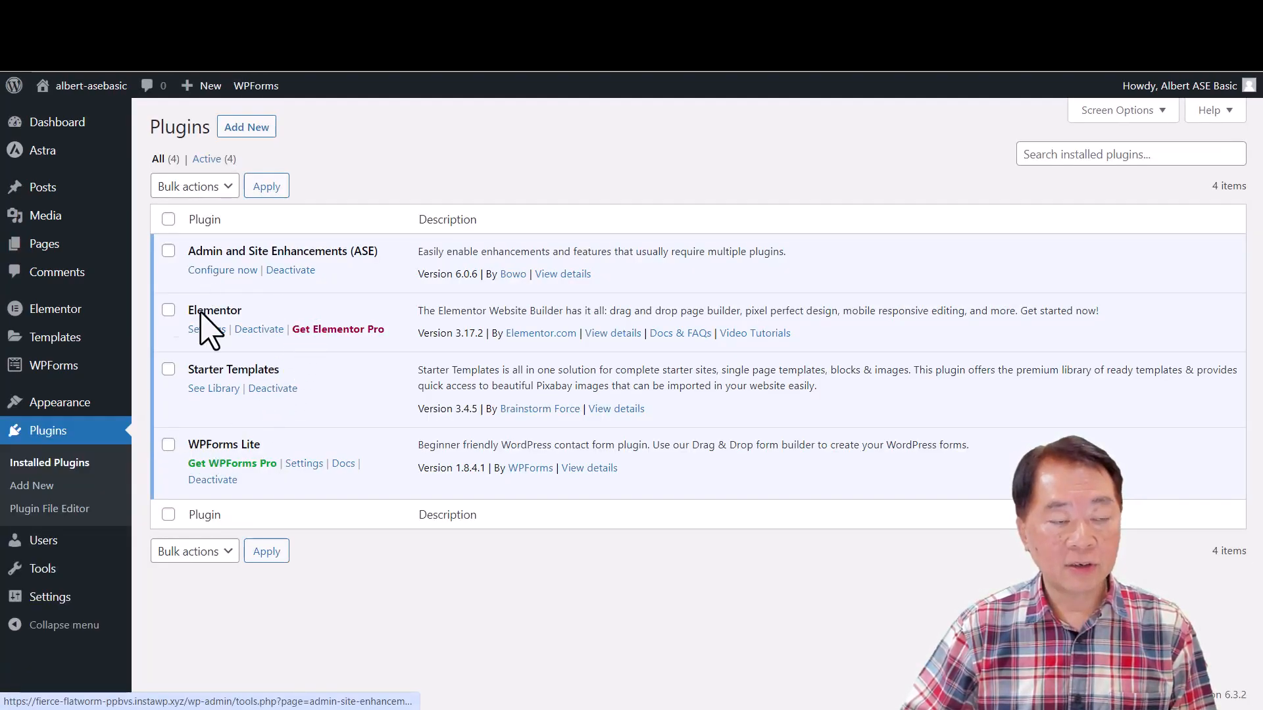
- Open the configuration page of the Admin and Site Enhancements (ASE) plugin and show its Content Management modules
{"action": "mouse_move", "coordinate": [53, 578]}
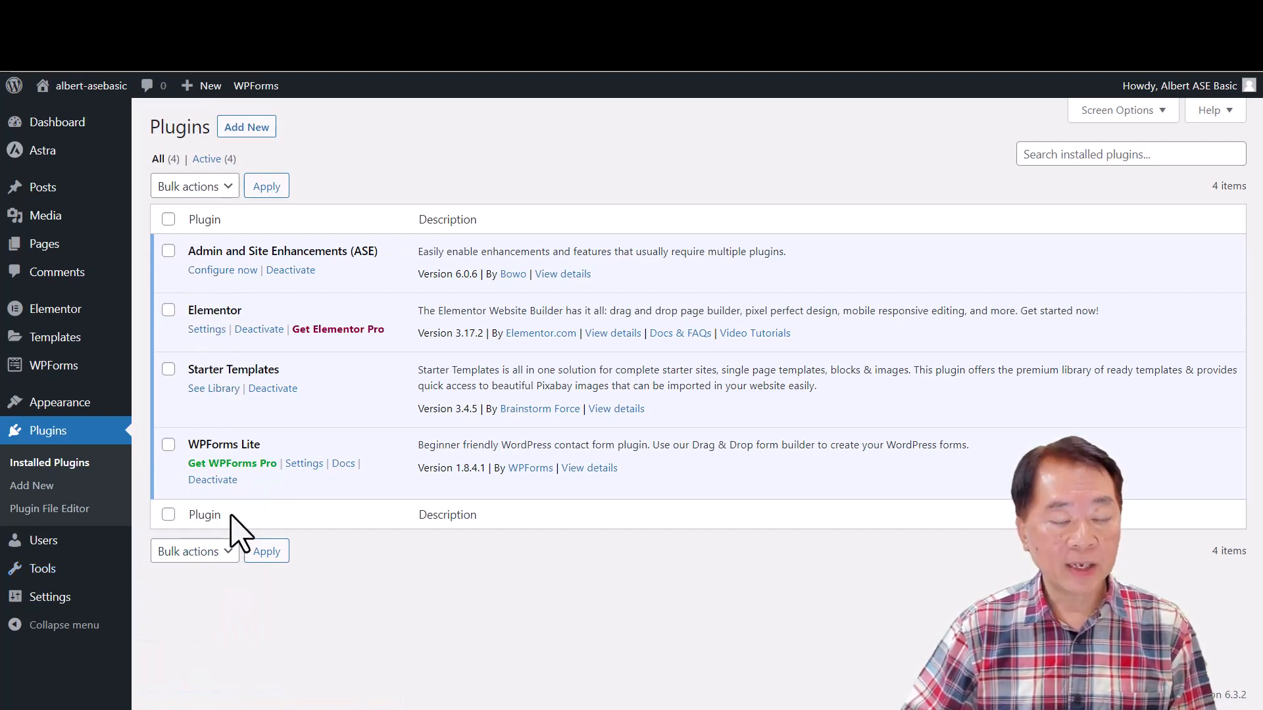
{"action": "left_click", "coordinate": [223, 271]}
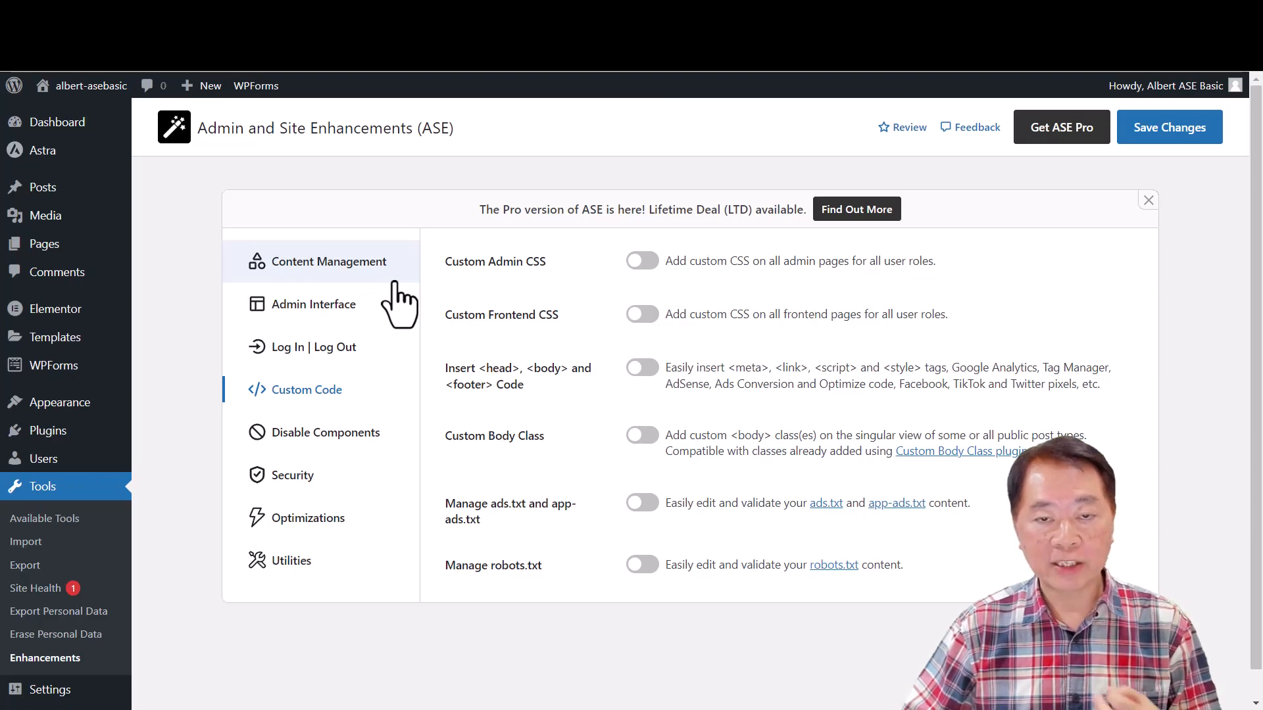
{"action": "left_click", "coordinate": [342, 269]}
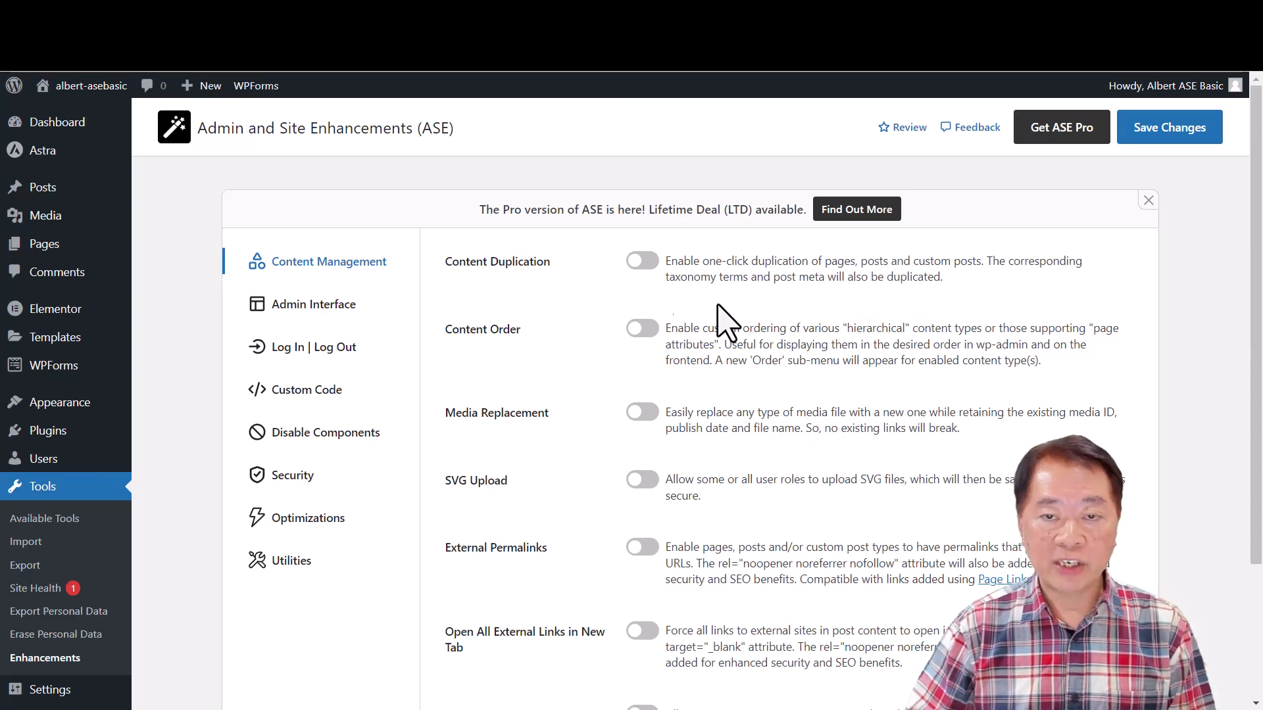
- Enable the Content Duplication module, save the changes, and check the lists of all posts and all pages
{"action": "left_click", "coordinate": [650, 270]}
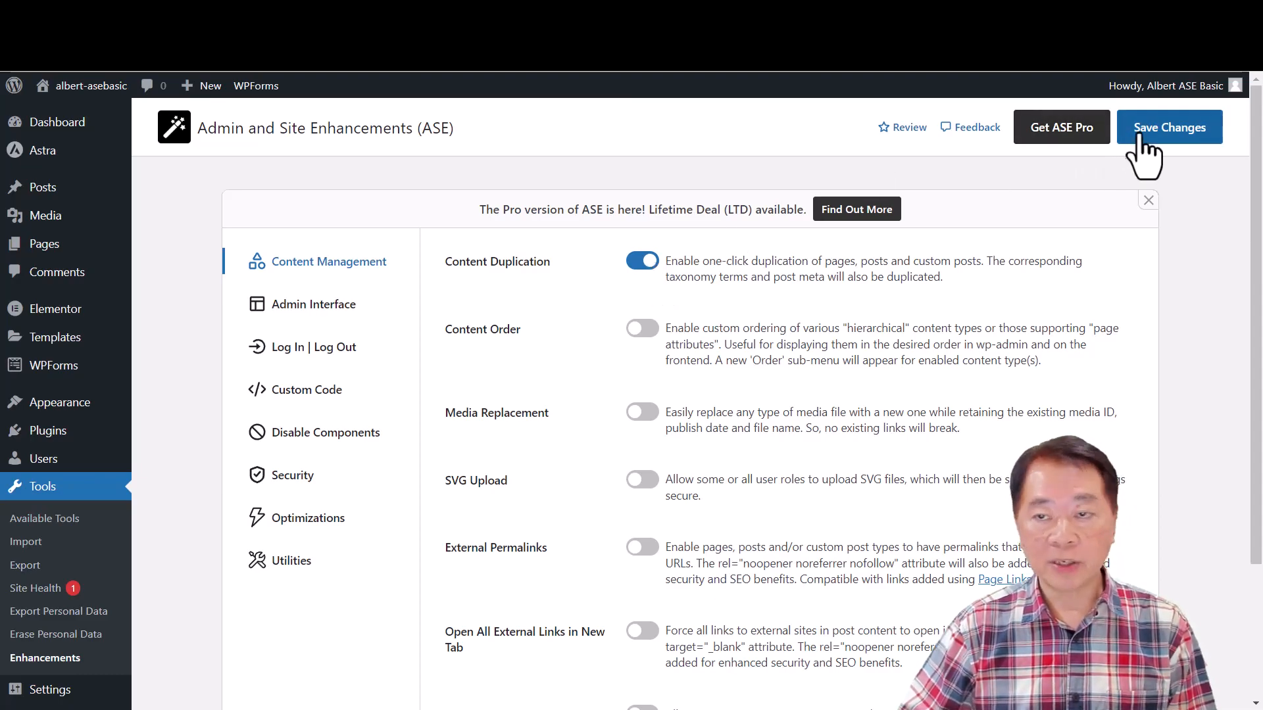
{"action": "left_click", "coordinate": [1181, 130]}
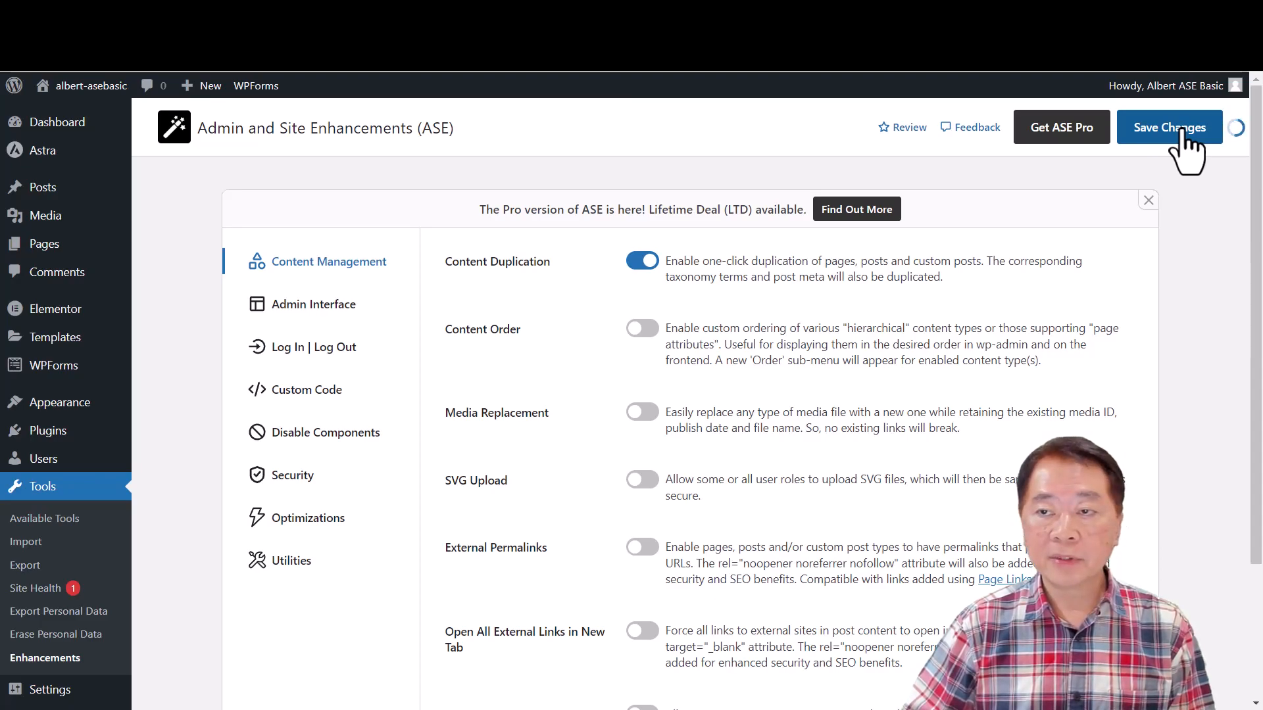
{"action": "mouse_move", "coordinate": [47, 191]}
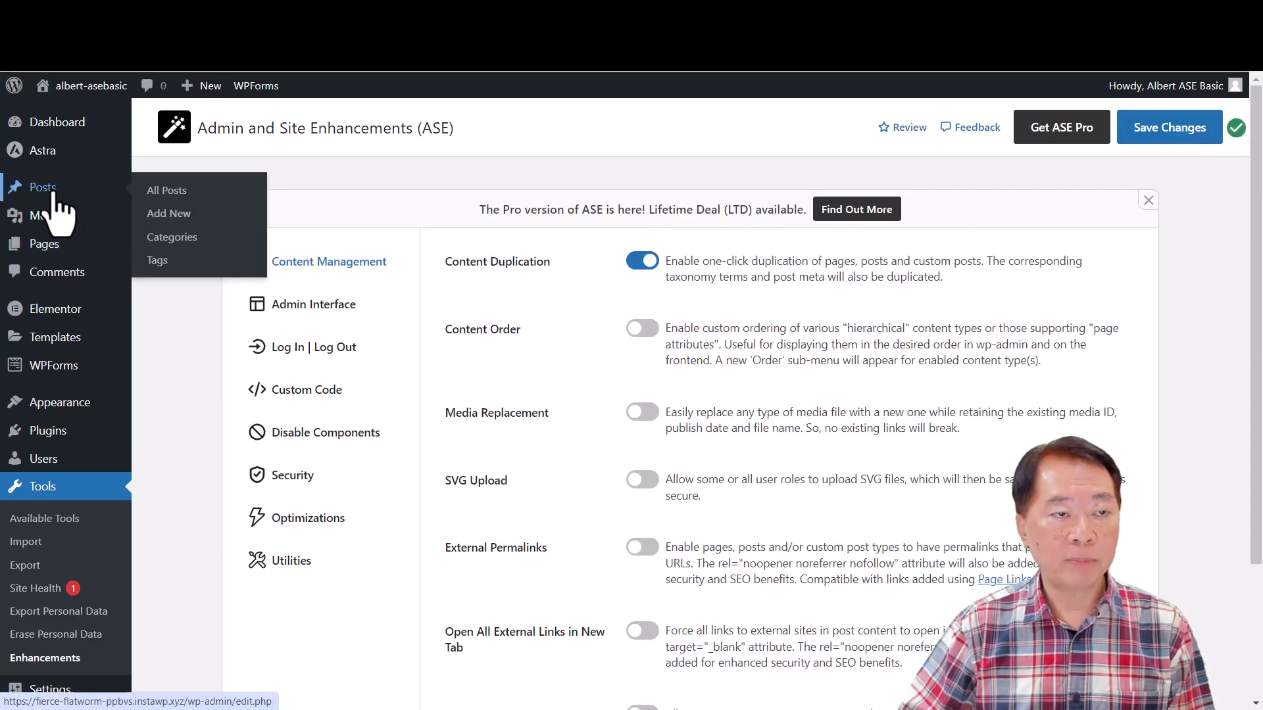
{"action": "left_click", "coordinate": [167, 196]}
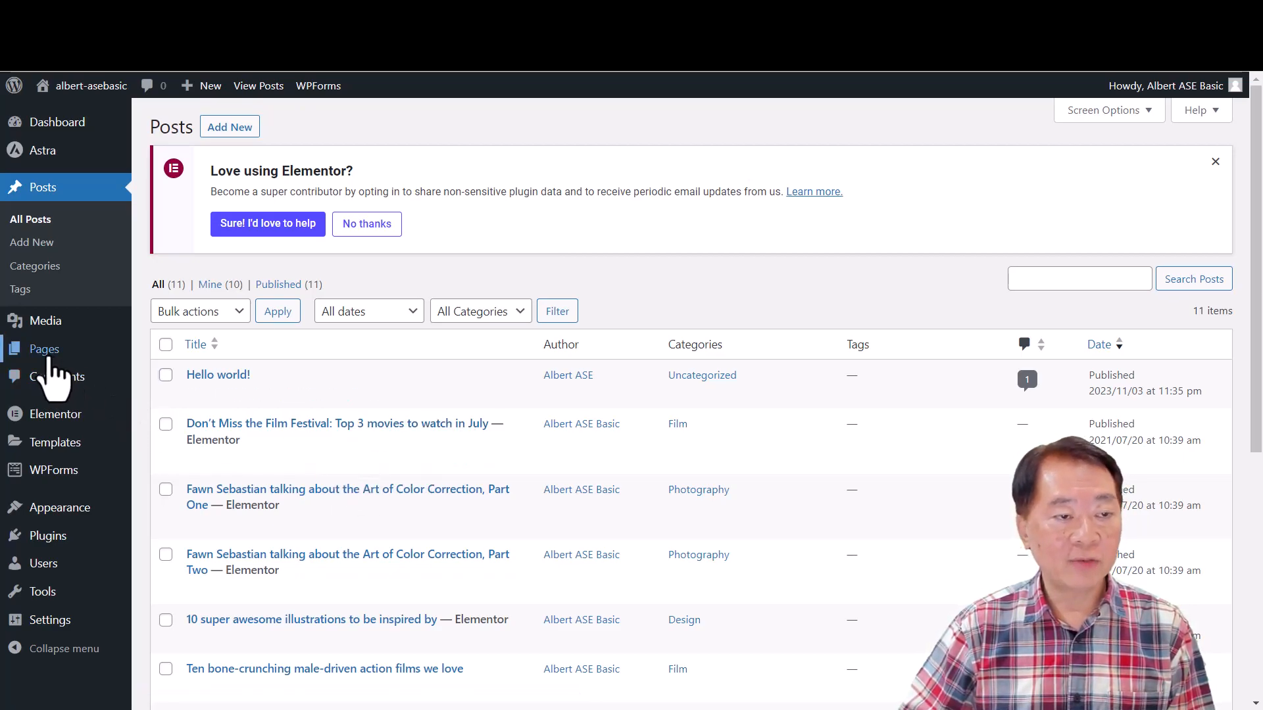
{"action": "mouse_move", "coordinate": [53, 358]}
{"action": "left_click", "coordinate": [172, 353]}
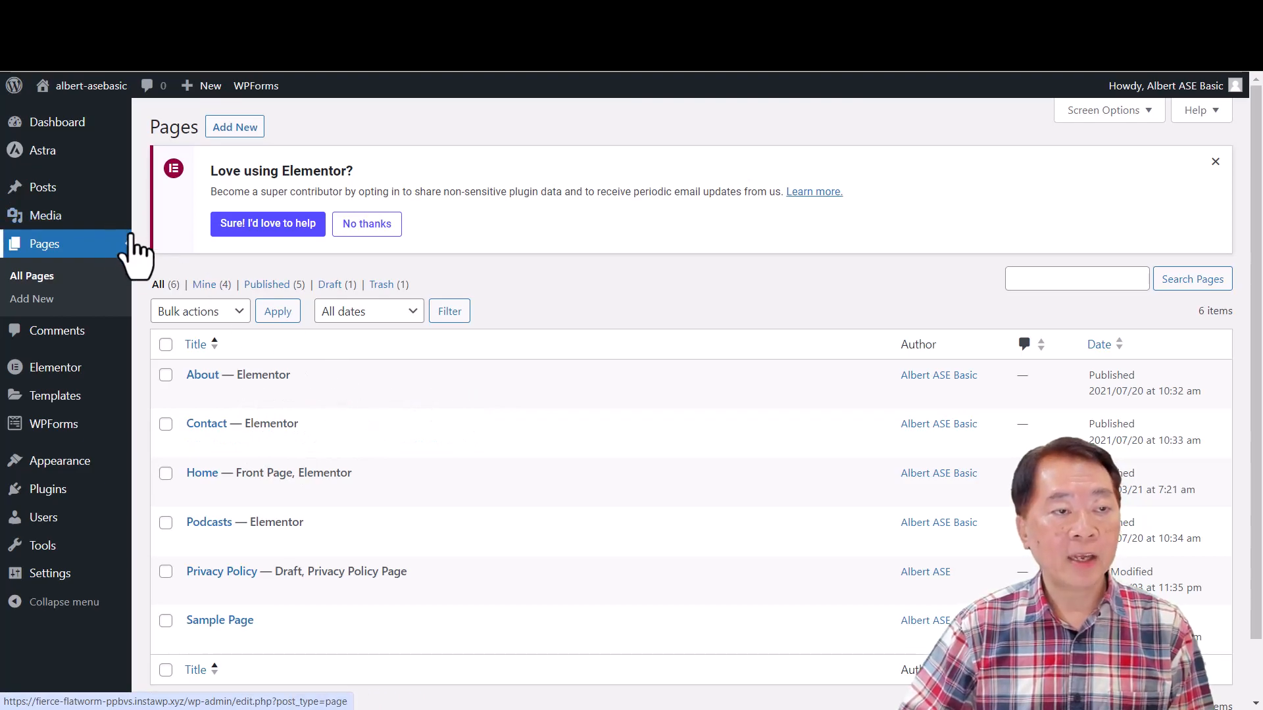
{"action": "left_click", "coordinate": [39, 188]}
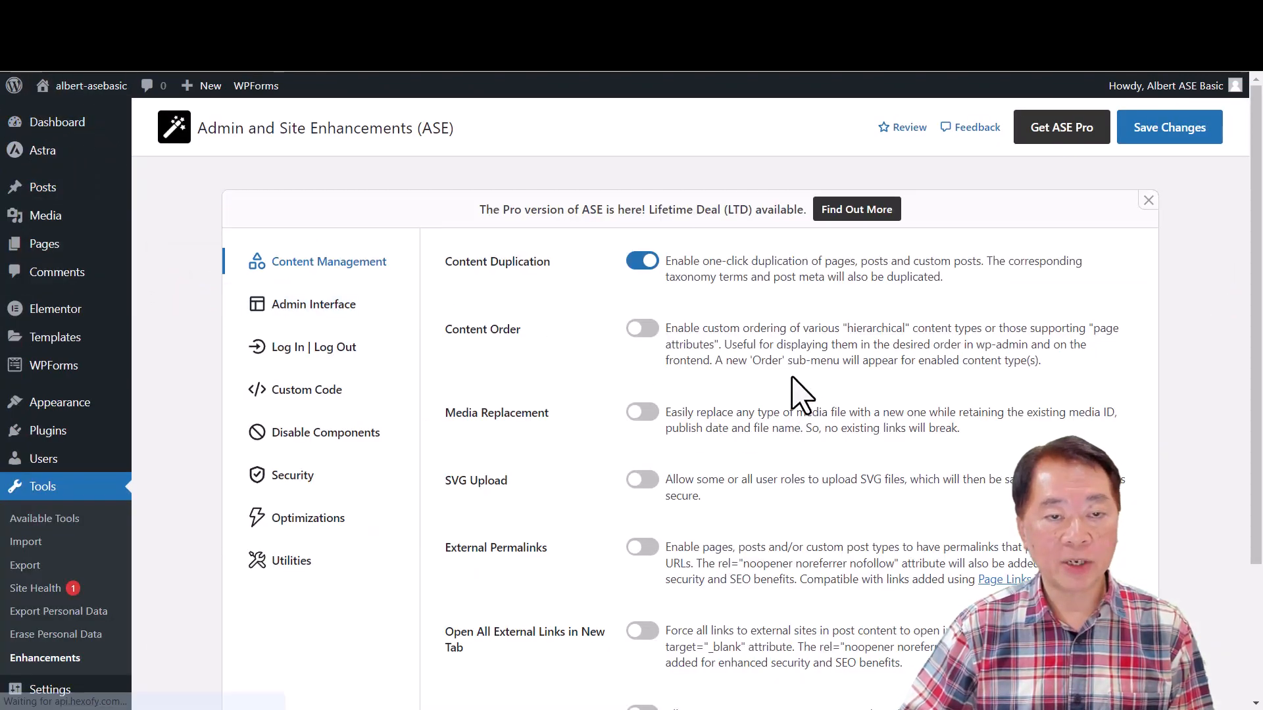
- Disable the Content Duplication module, save the changes, and check the list of all posts again
{"action": "left_click", "coordinate": [640, 263]}
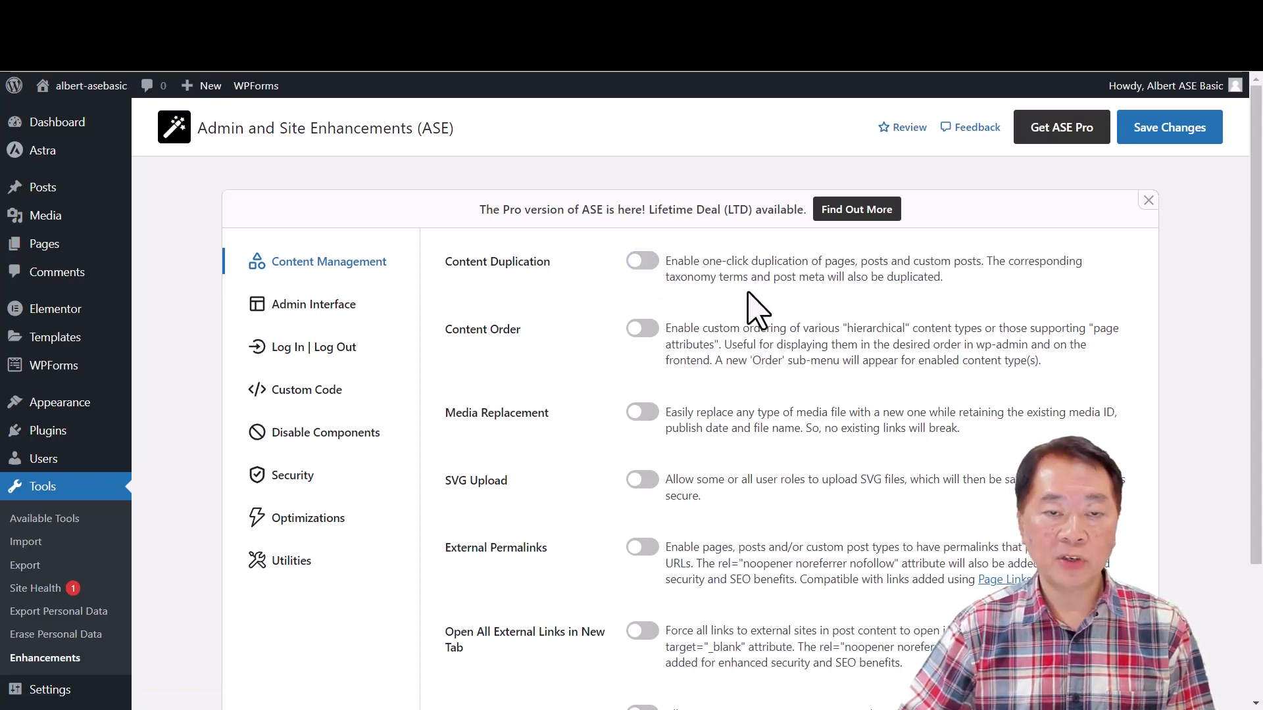
{"action": "left_click", "coordinate": [1164, 136]}
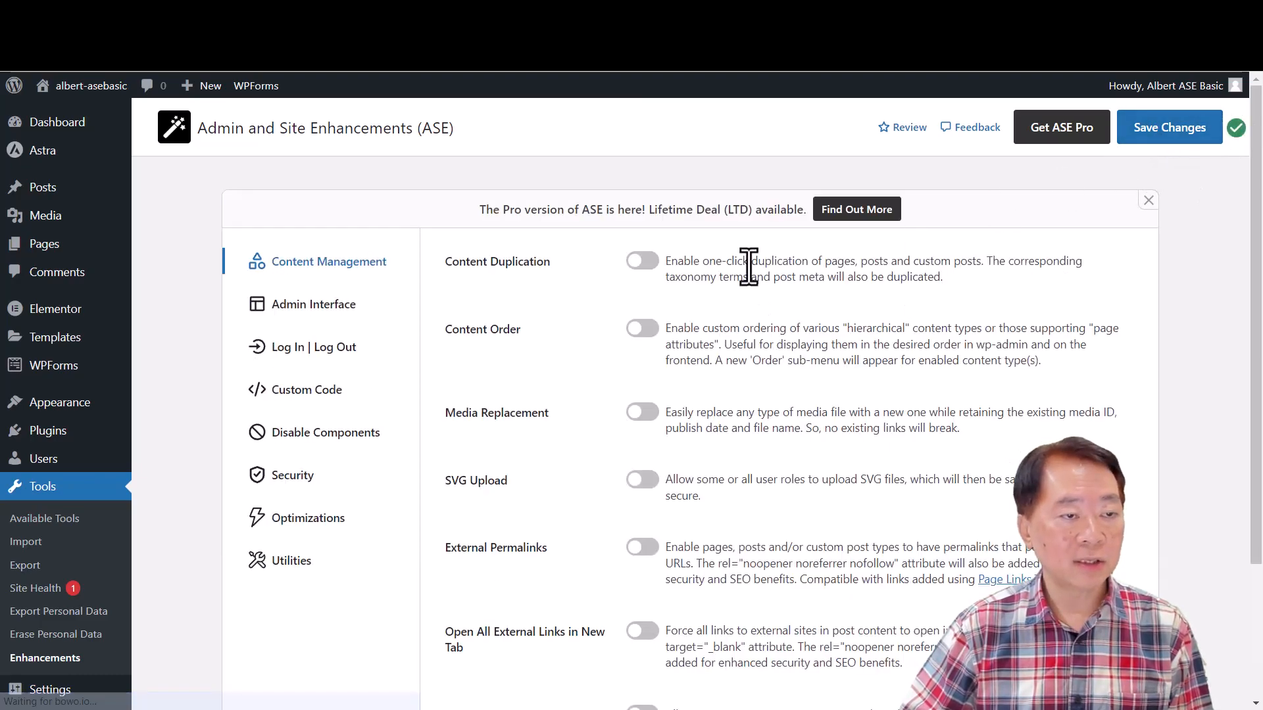
{"action": "left_click", "coordinate": [168, 191]}
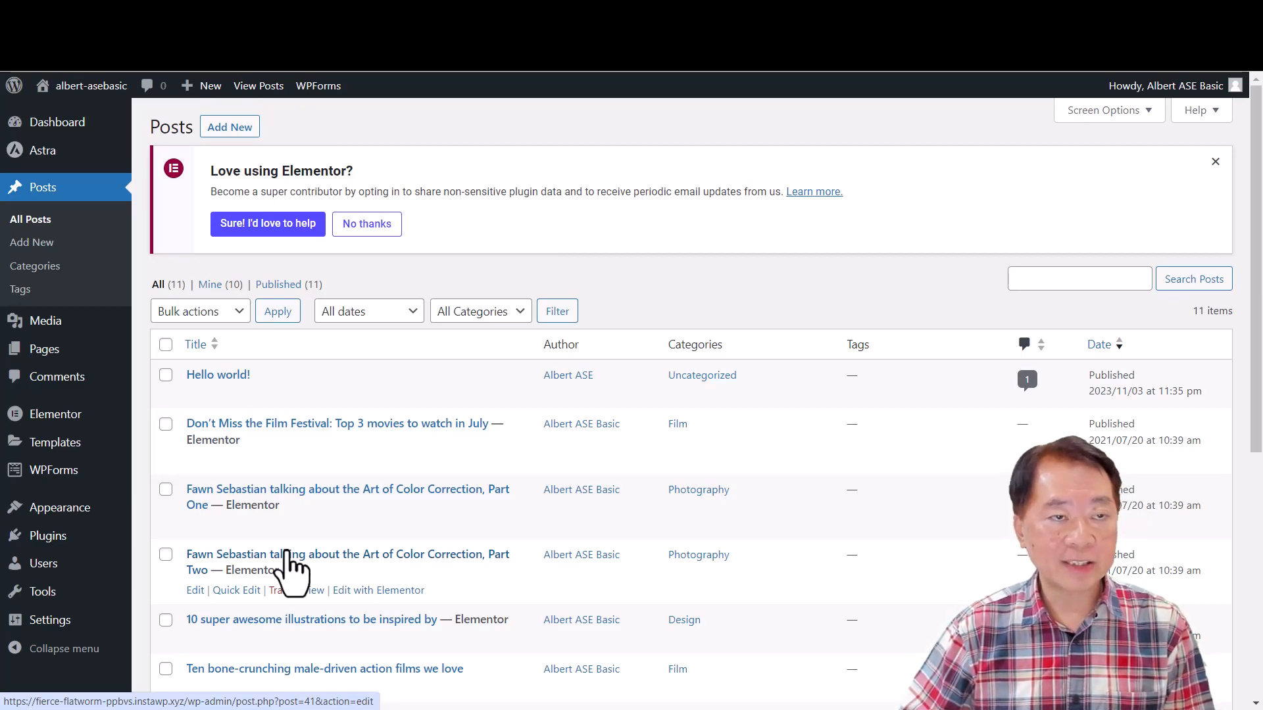
{"action": "left_click", "coordinate": [25, 72]}
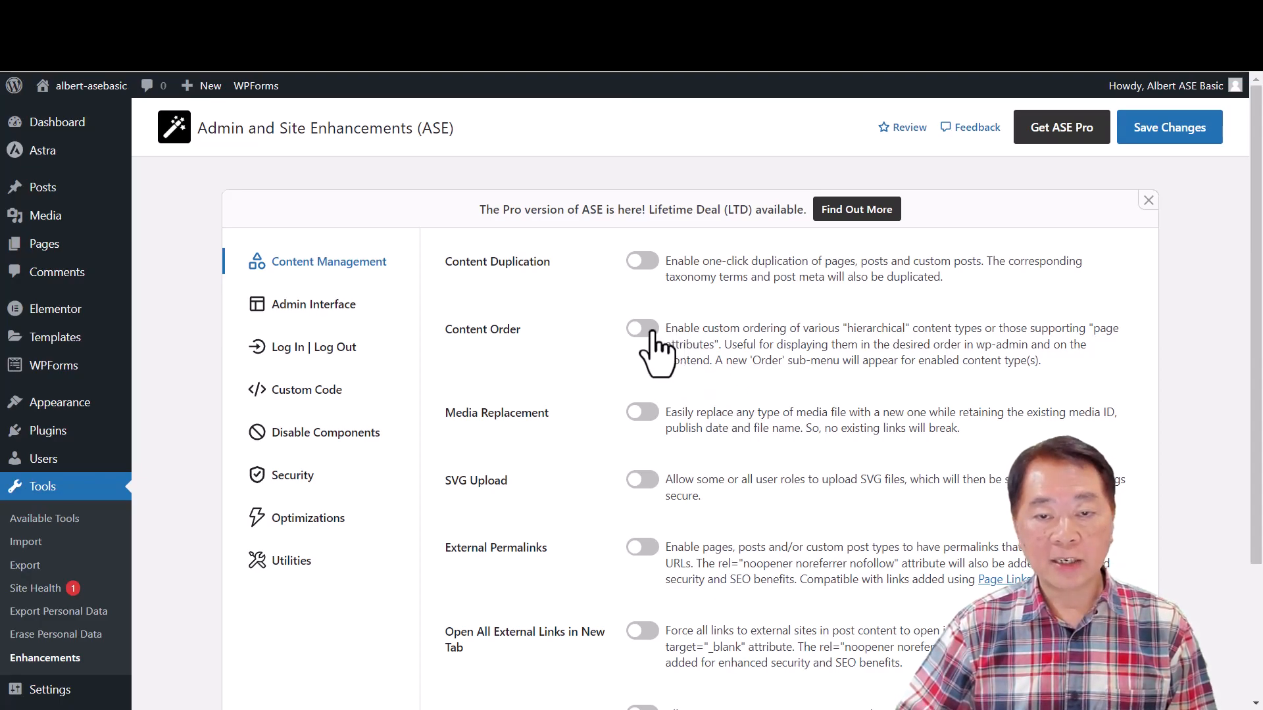
- Enable the Content Order module for Pages and Landing Pages, save the changes, and expand the module's options
{"action": "left_click", "coordinate": [650, 330]}
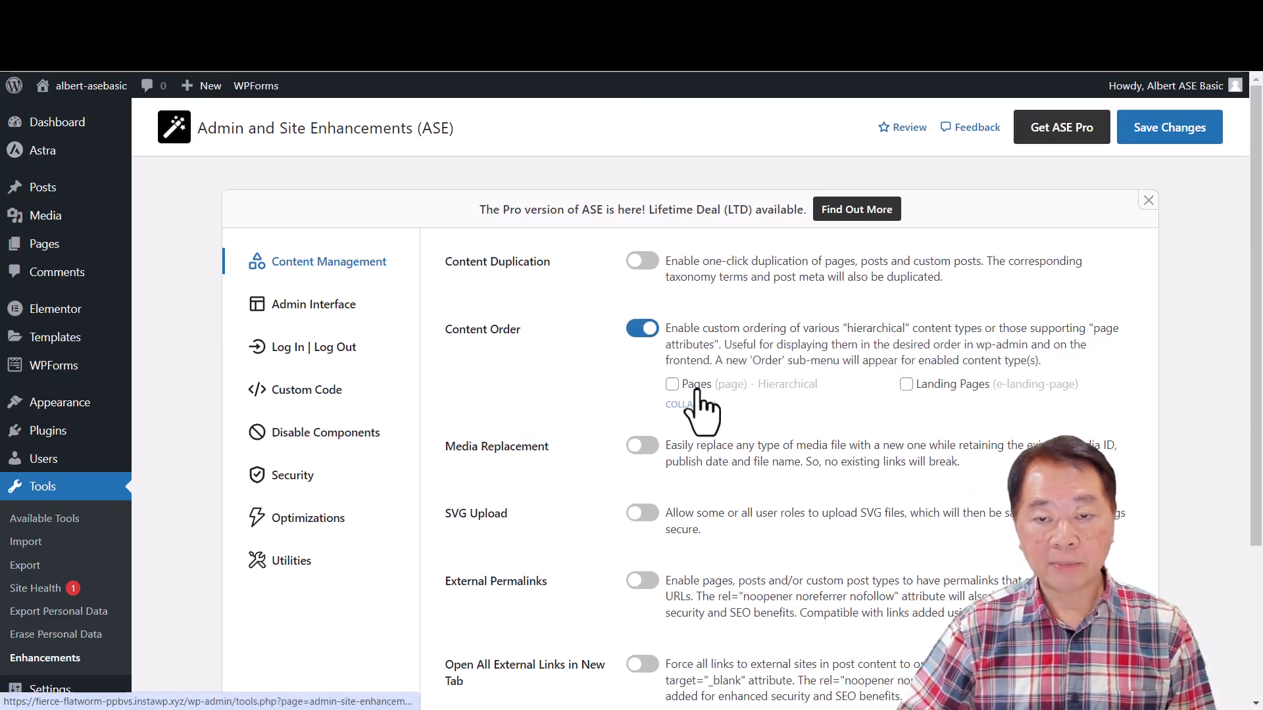
{"action": "left_click", "coordinate": [672, 385]}
{"action": "left_click", "coordinate": [906, 385]}
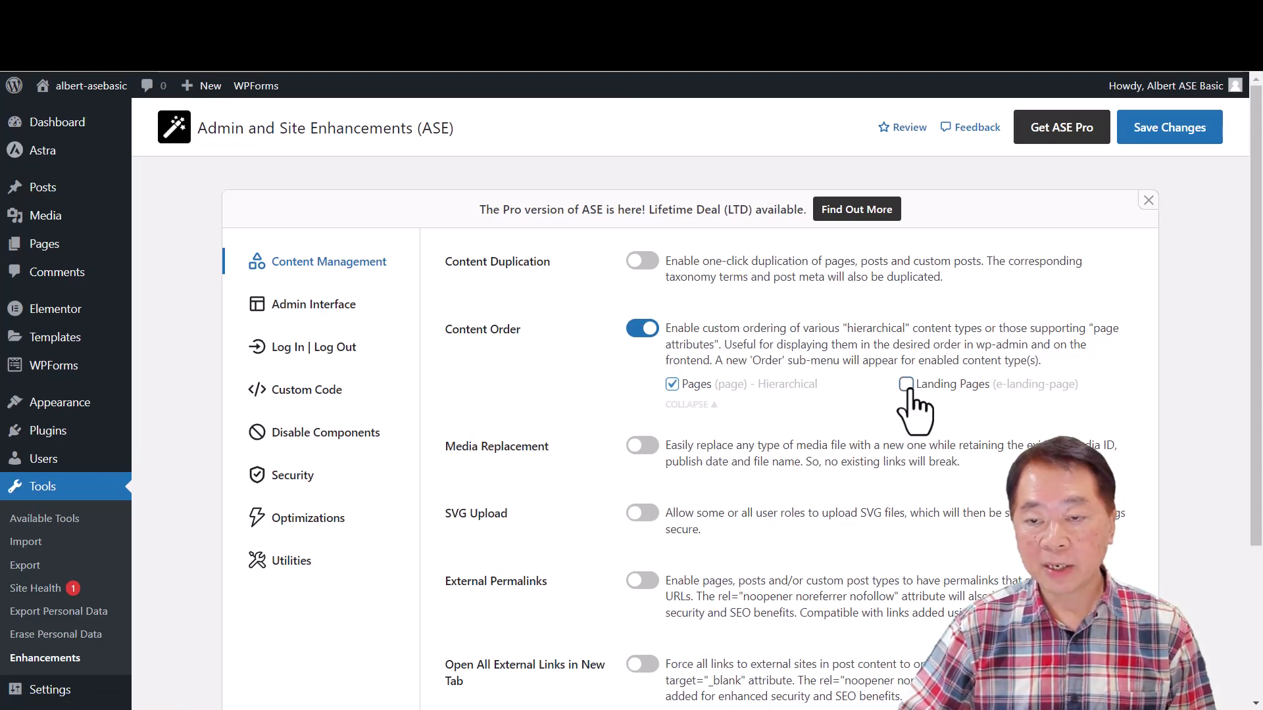
{"action": "left_click", "coordinate": [1162, 127]}
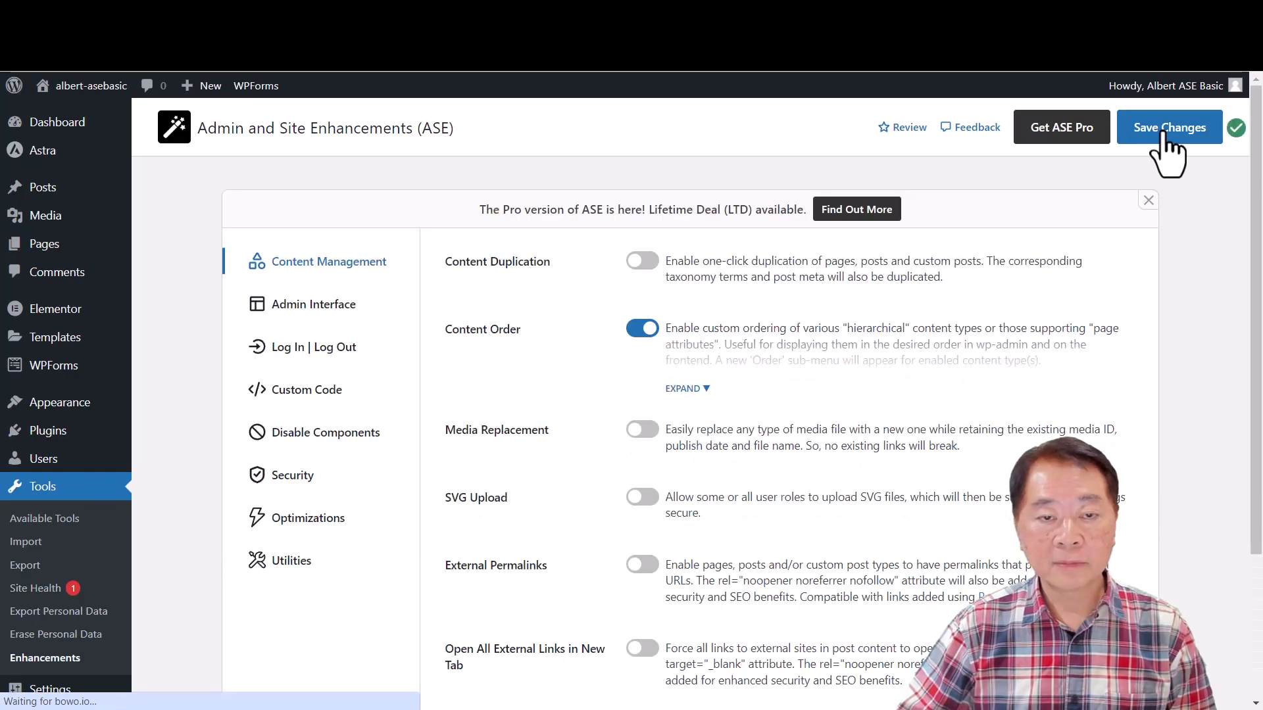
{"action": "left_click", "coordinate": [687, 389]}
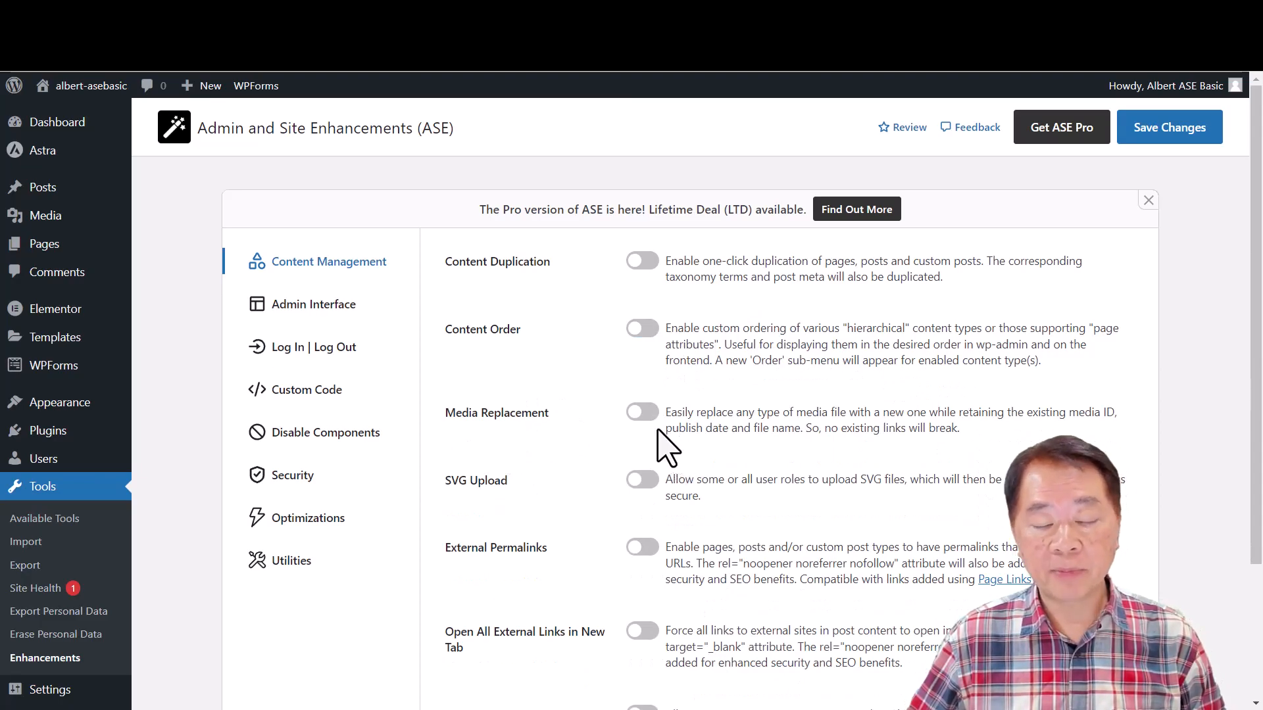
- Enable the Media Replacement module in the ASE settings and save the changes
{"action": "left_click", "coordinate": [643, 413]}
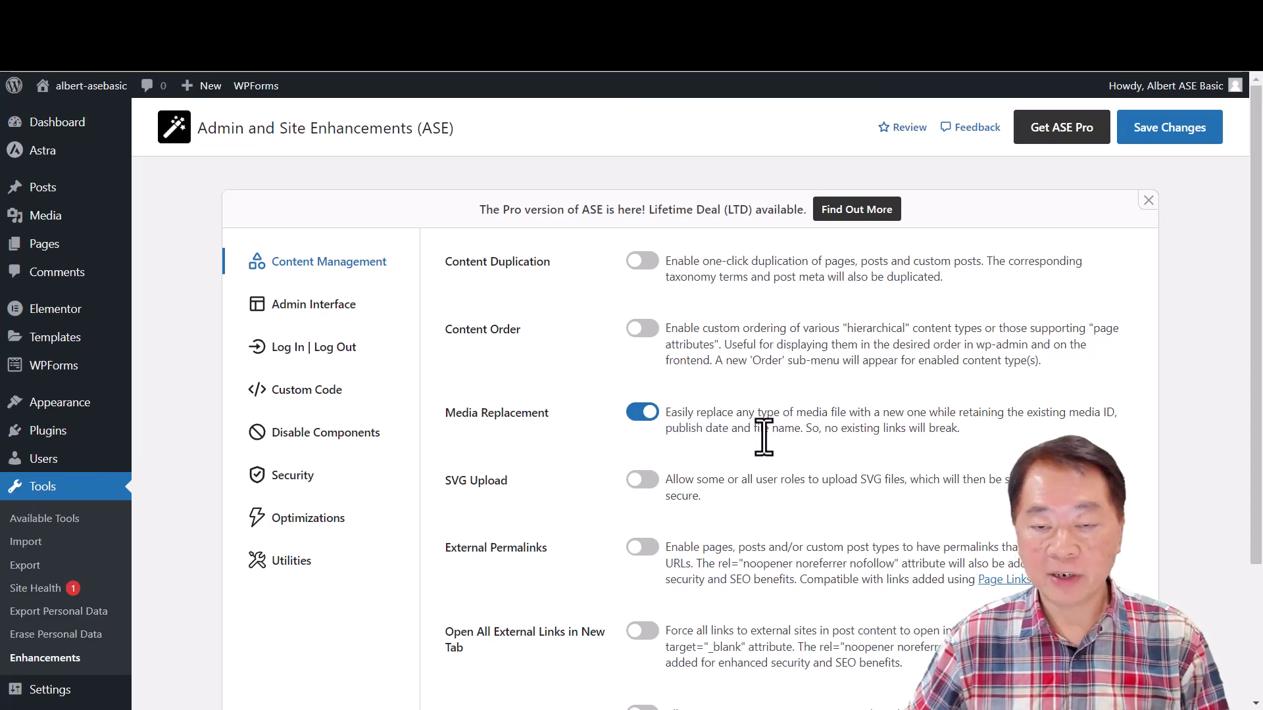
{"action": "left_click", "coordinate": [644, 414]}
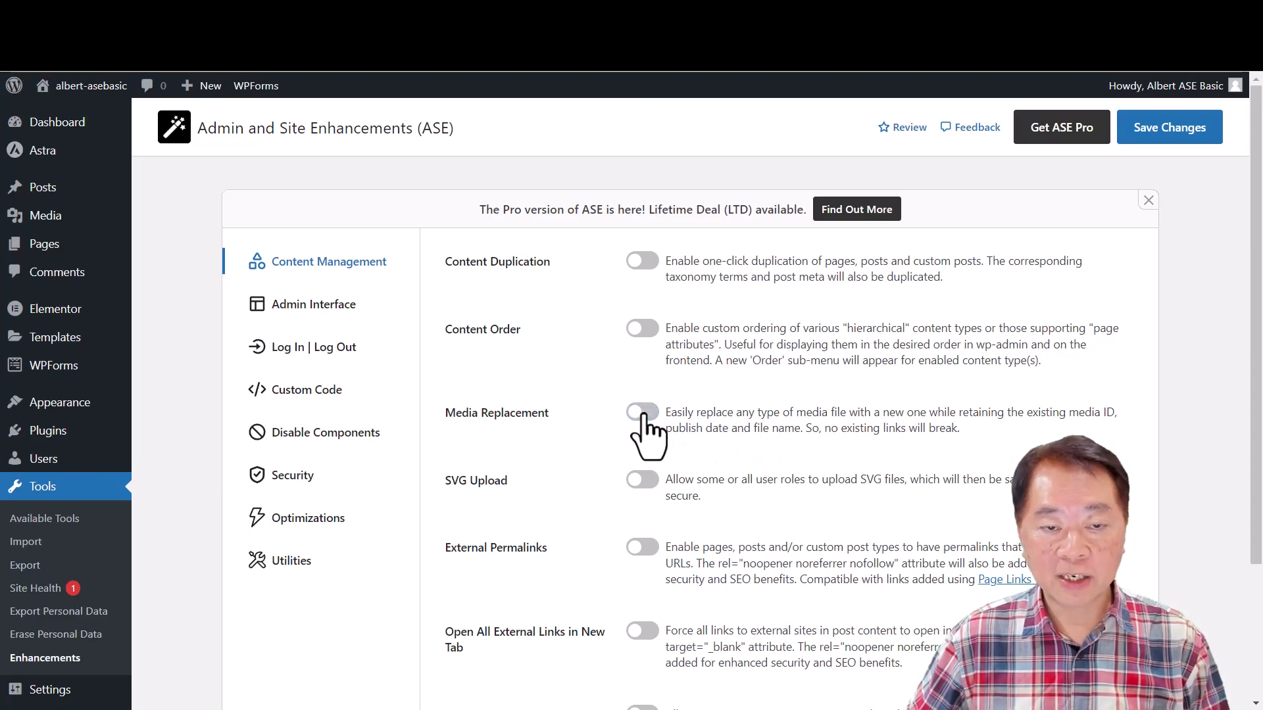
{"action": "left_click", "coordinate": [644, 414]}
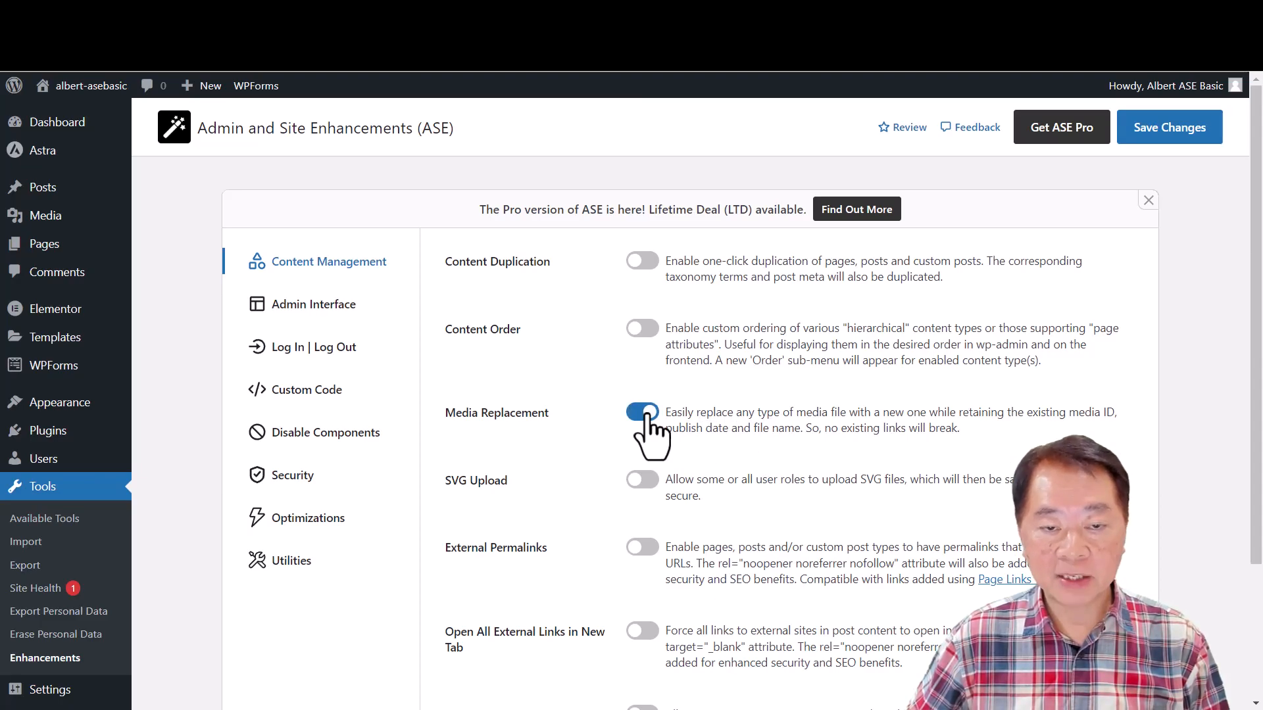
{"action": "left_click", "coordinate": [1158, 134]}
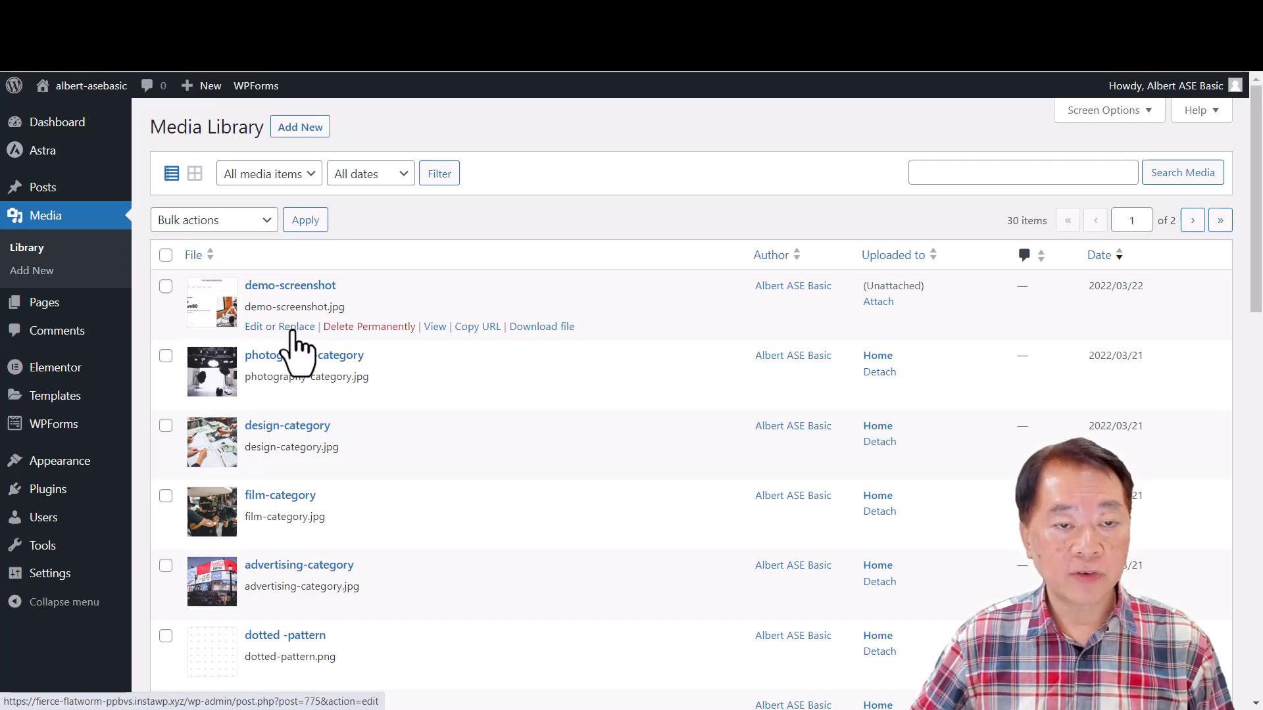
- Open demo-screenshot for replacement from the Media Library, view the upload and library sources for a new file, and close the selection without choosing one
{"action": "left_click", "coordinate": [295, 329]}
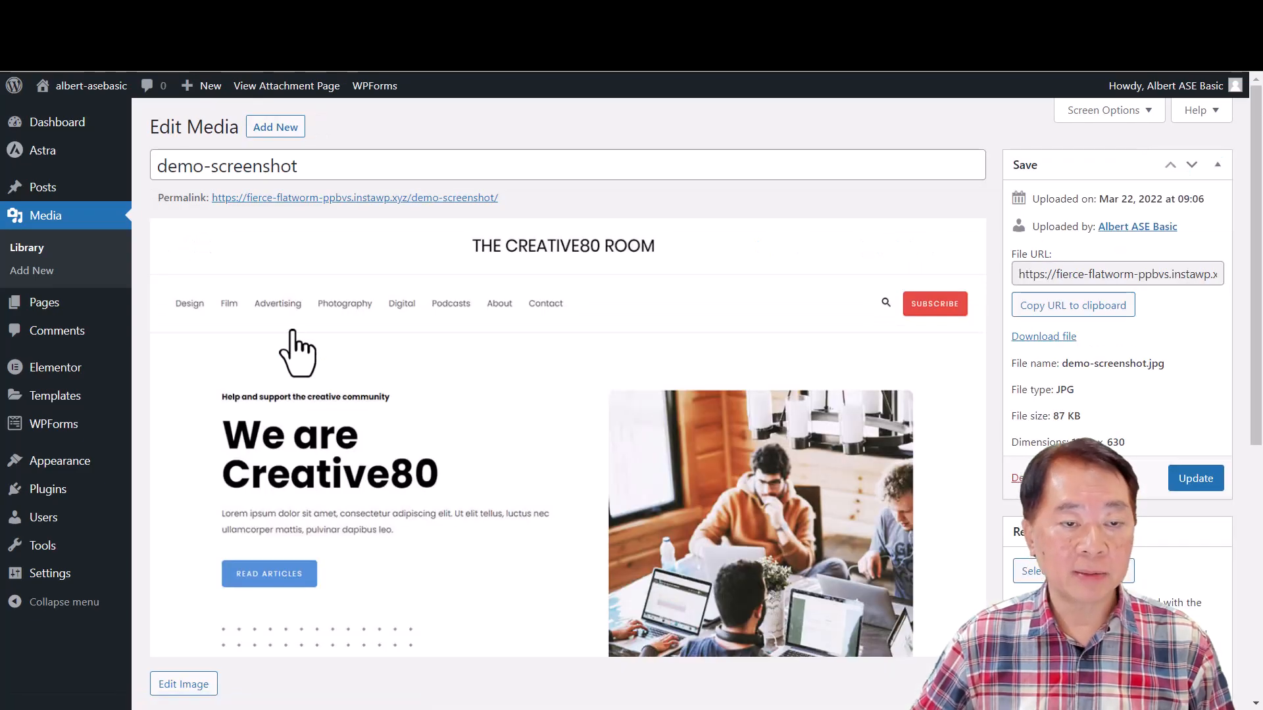
{"action": "scroll", "coordinate": [1135, 530], "scroll_direction": "down", "scroll_amount": 4}
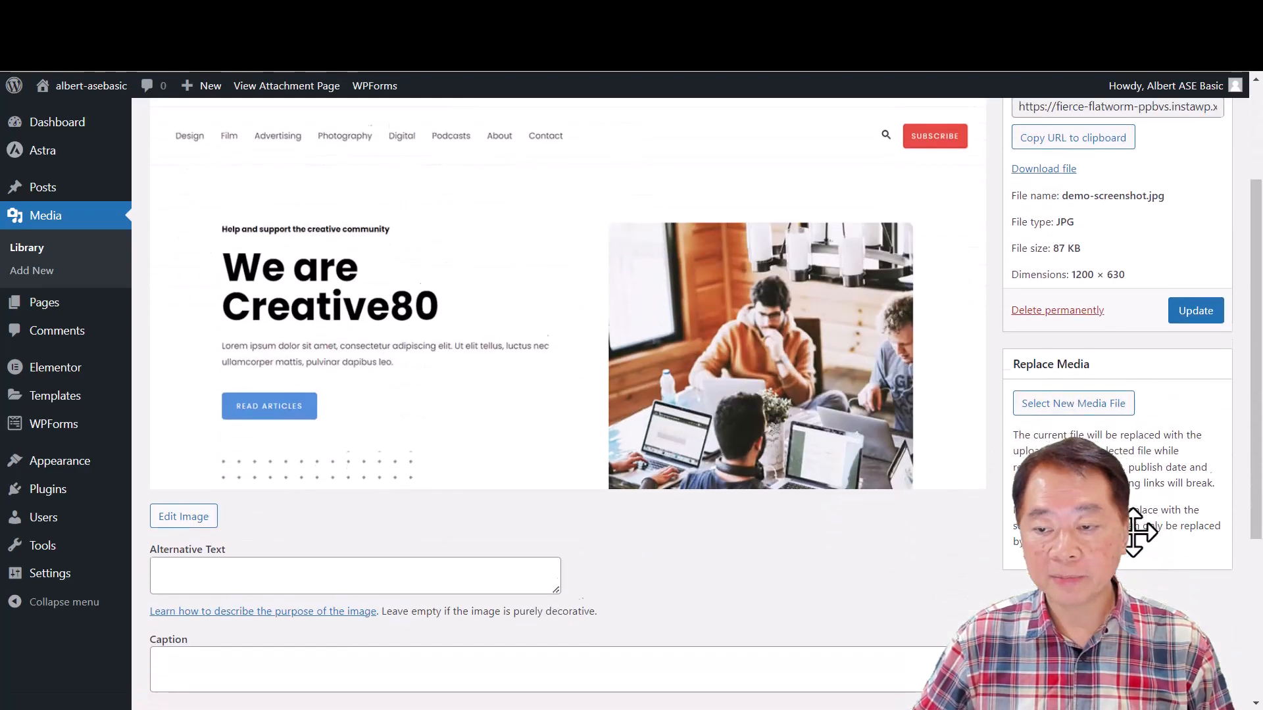
{"action": "left_click", "coordinate": [1078, 329]}
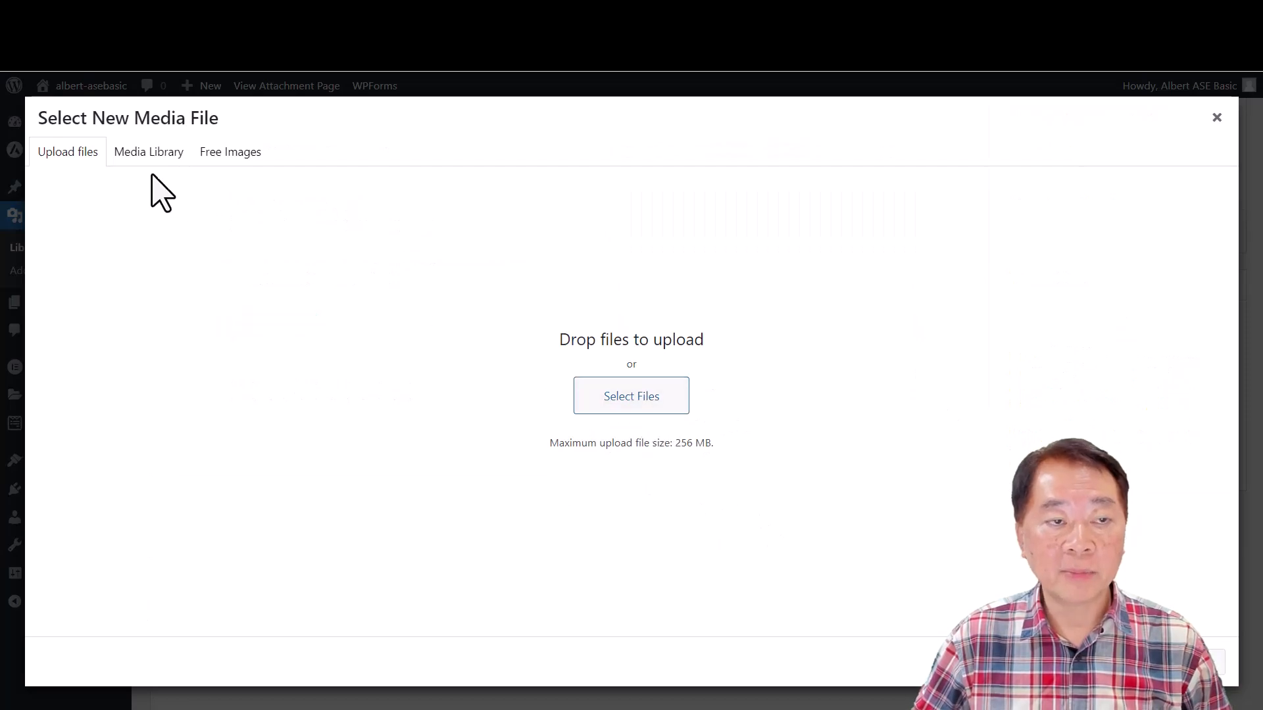
{"action": "left_click", "coordinate": [145, 154]}
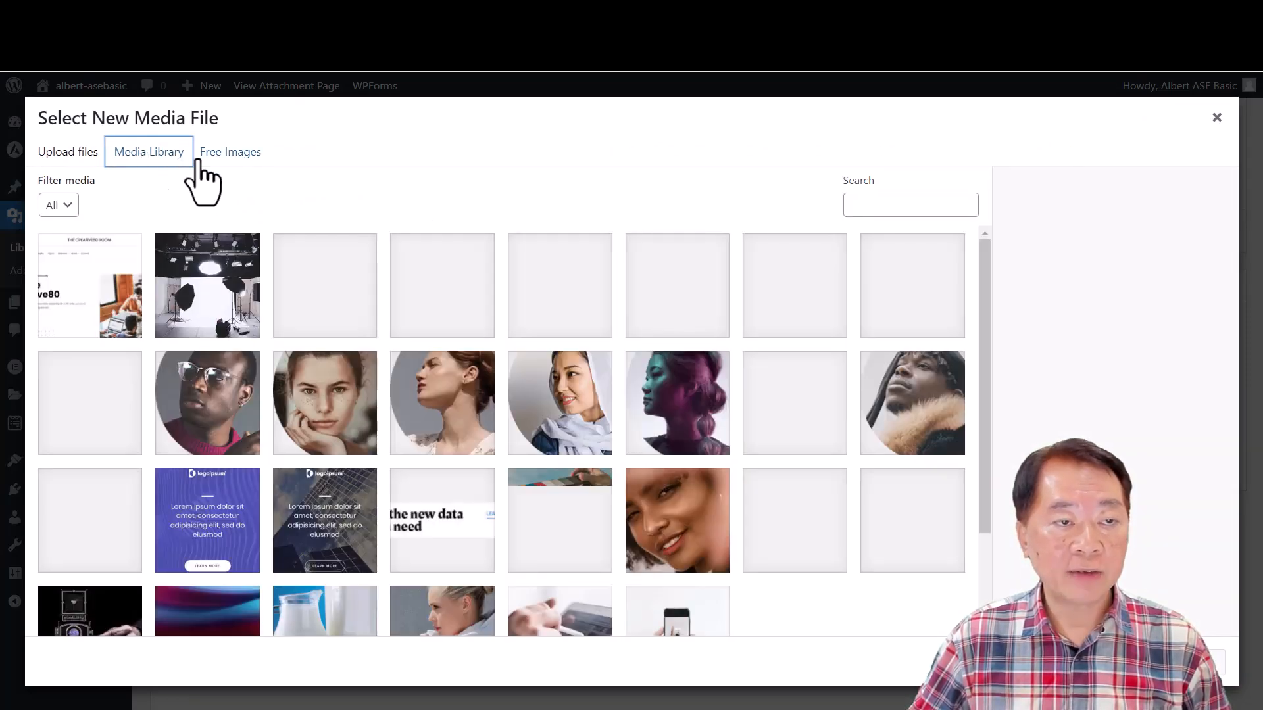
{"action": "left_click", "coordinate": [68, 155]}
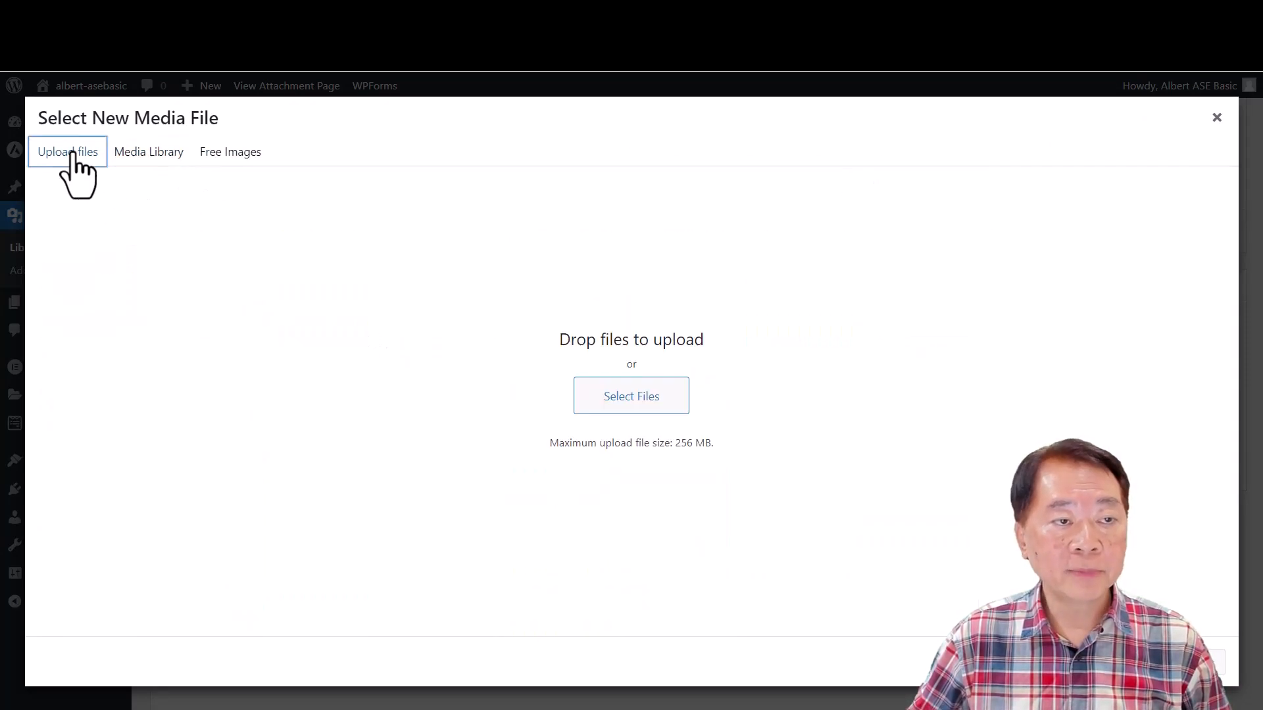
{"action": "left_click", "coordinate": [163, 160]}
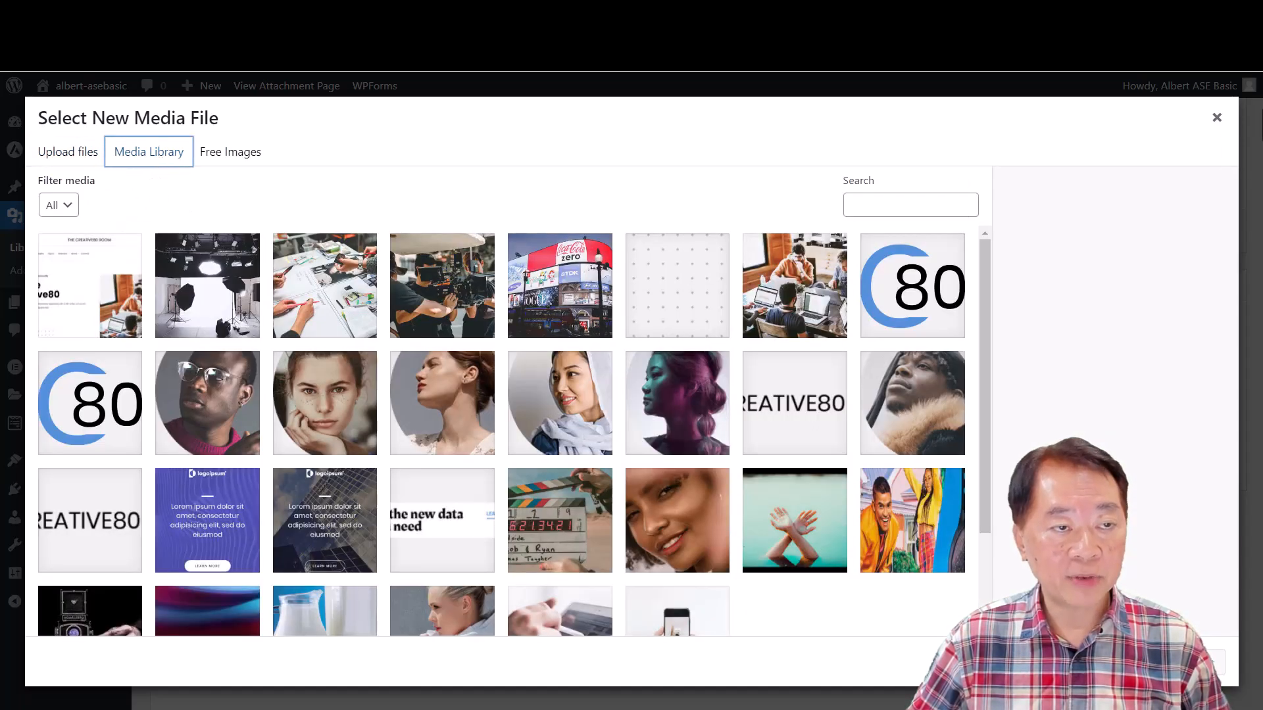
{"action": "left_click", "coordinate": [1217, 118]}
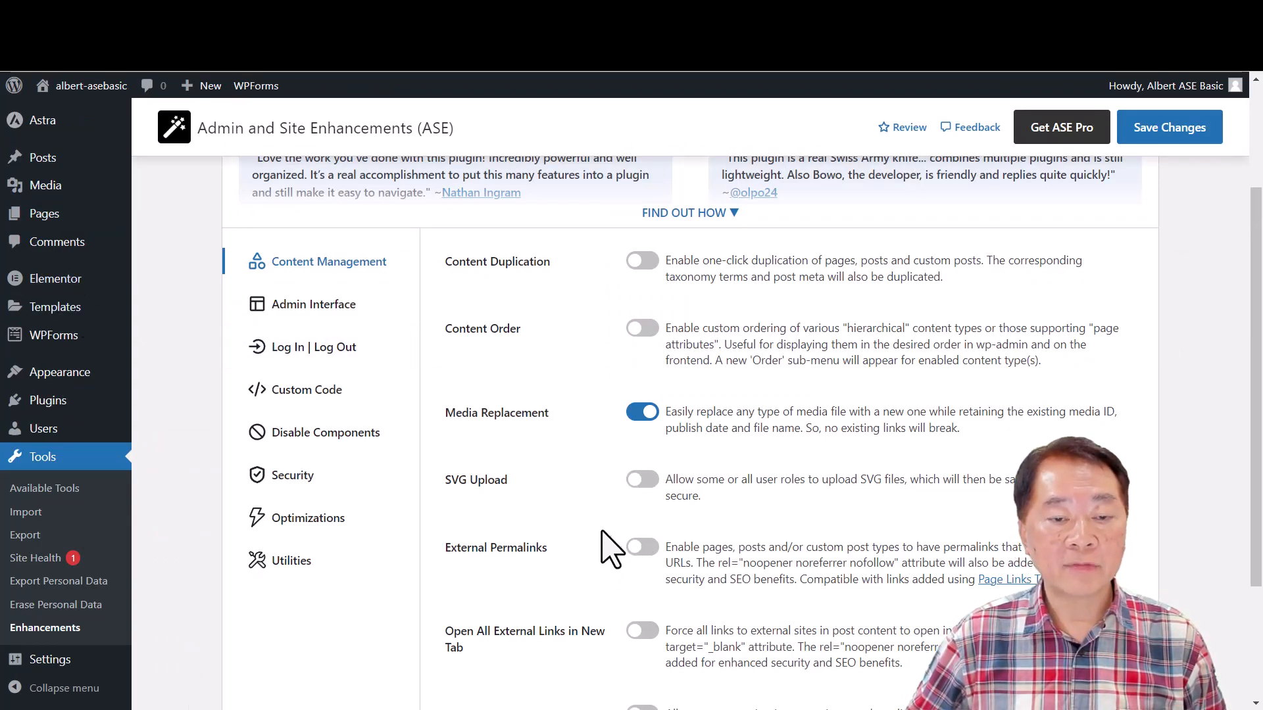
- Enable the SVG Upload module with its user role options expanded, and switch off Media Replacement
{"action": "scroll", "coordinate": [601, 533], "scroll_direction": "down", "scroll_amount": 3}
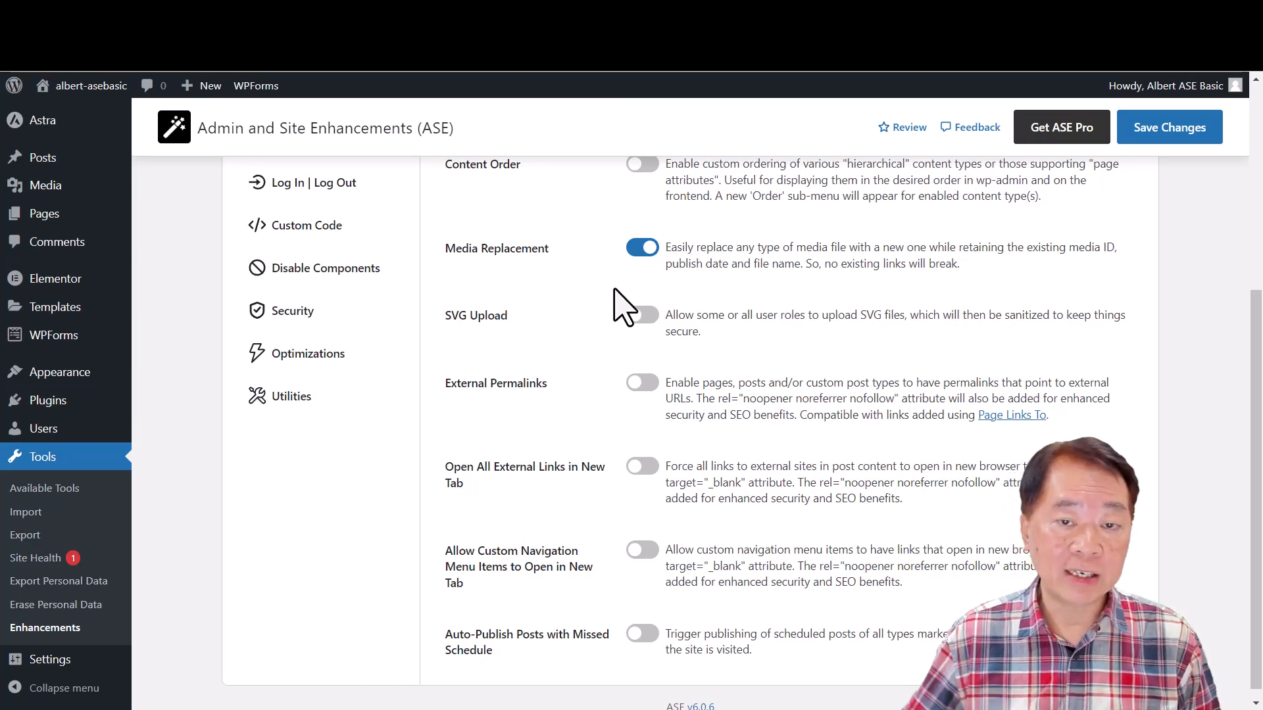
{"action": "left_click", "coordinate": [643, 315]}
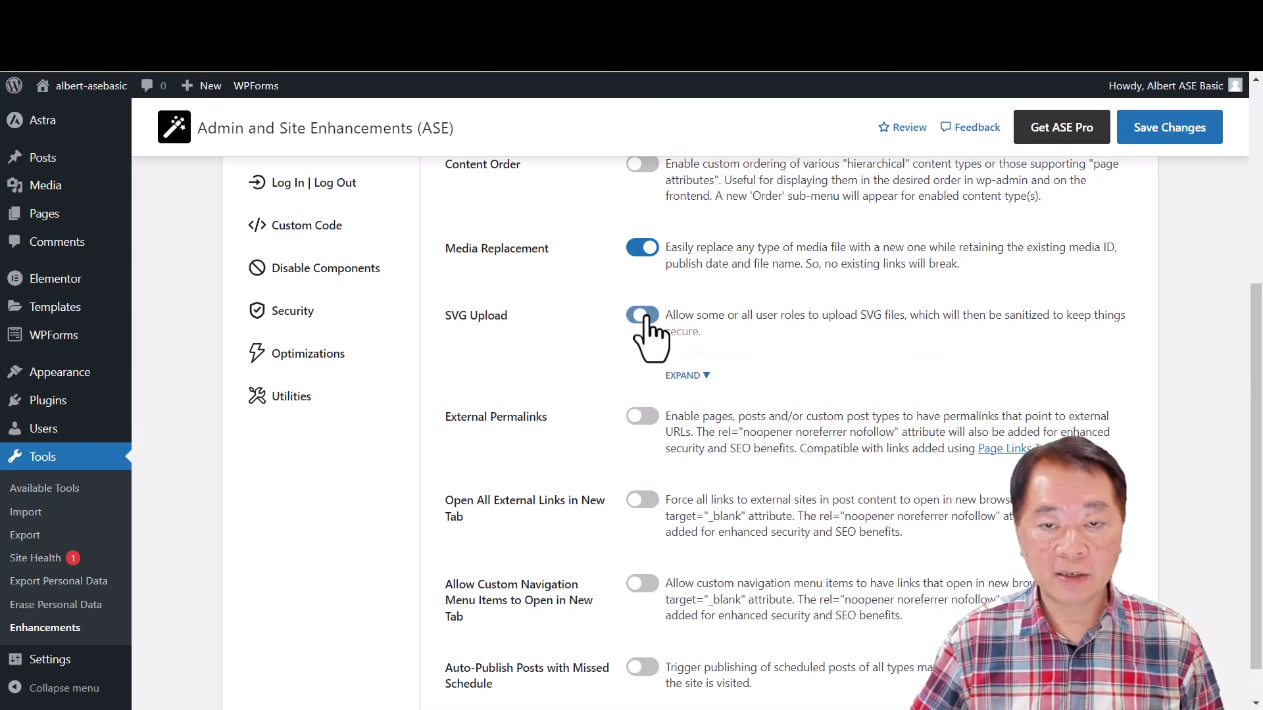
{"action": "left_click", "coordinate": [639, 250]}
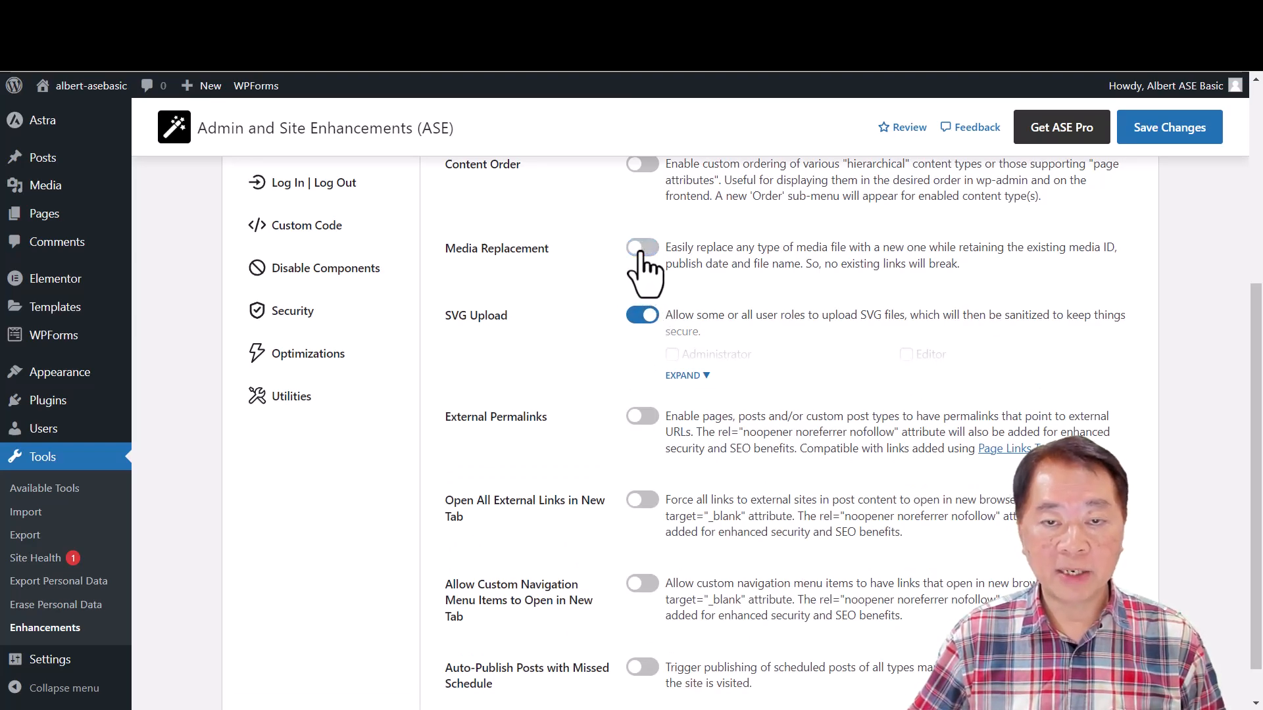
{"action": "left_click", "coordinate": [702, 376]}
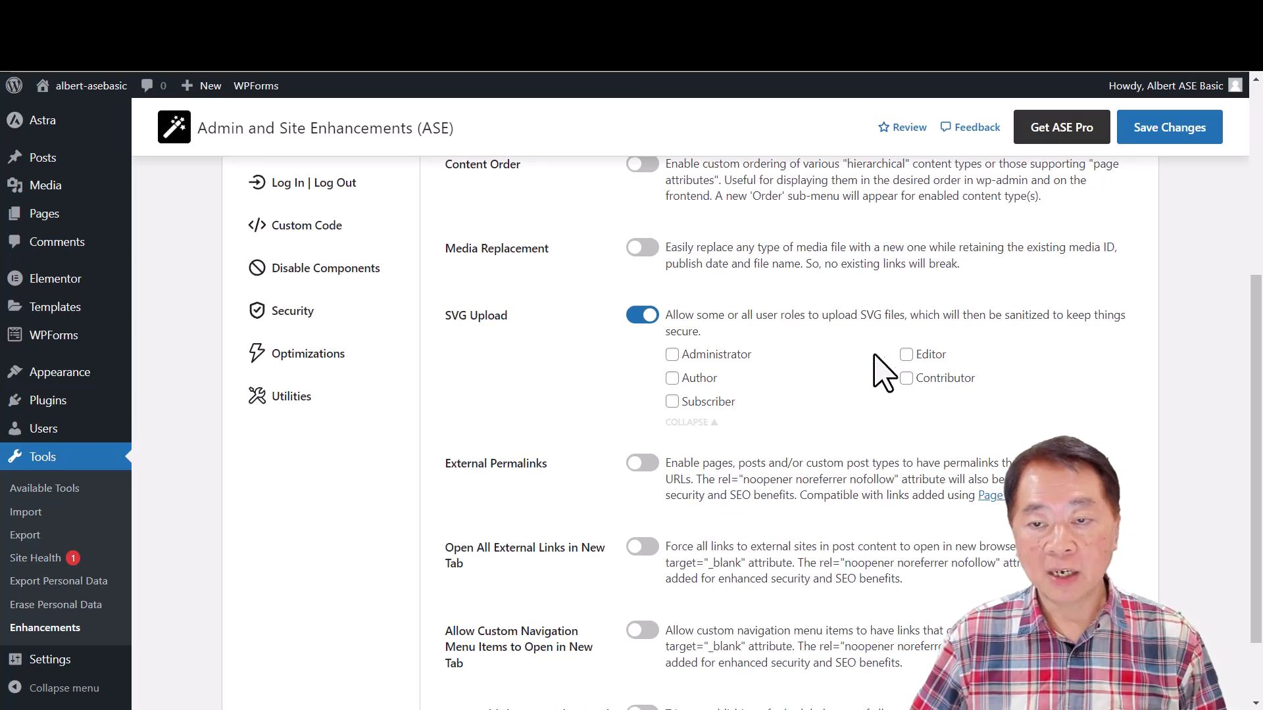
- Allow SVG uploads for the Administrator, Editor, Author, Contributor and Subscriber roles
{"action": "left_click", "coordinate": [671, 401]}
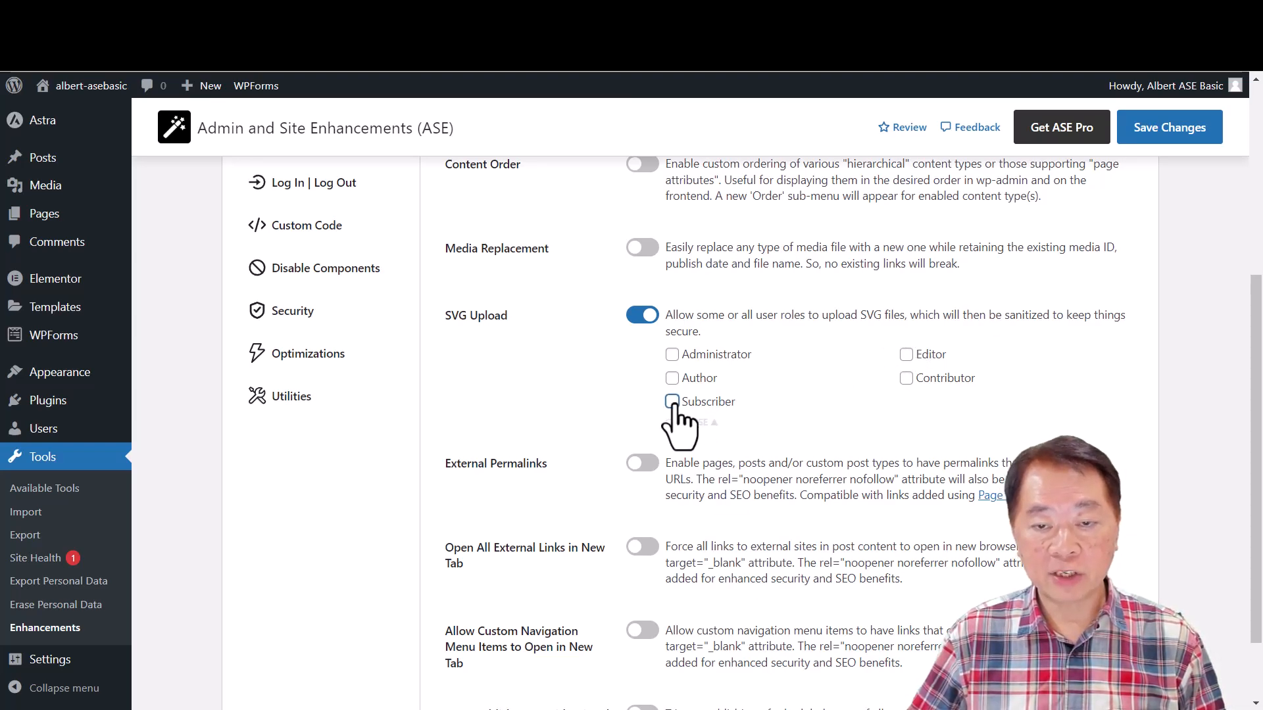
{"action": "left_click", "coordinate": [672, 355]}
{"action": "left_click", "coordinate": [906, 356]}
{"action": "left_click", "coordinate": [905, 379]}
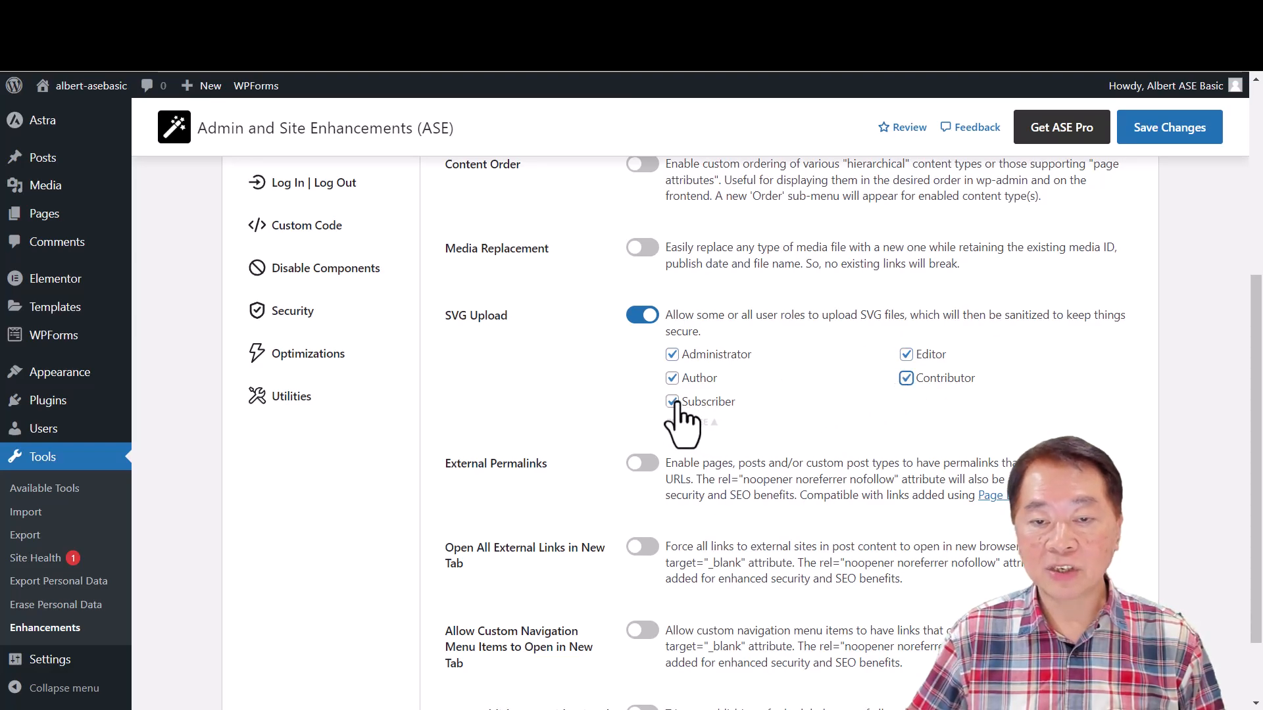
- Clear all selected user roles under SVG Upload and switch the module off
{"action": "left_click", "coordinate": [672, 379]}
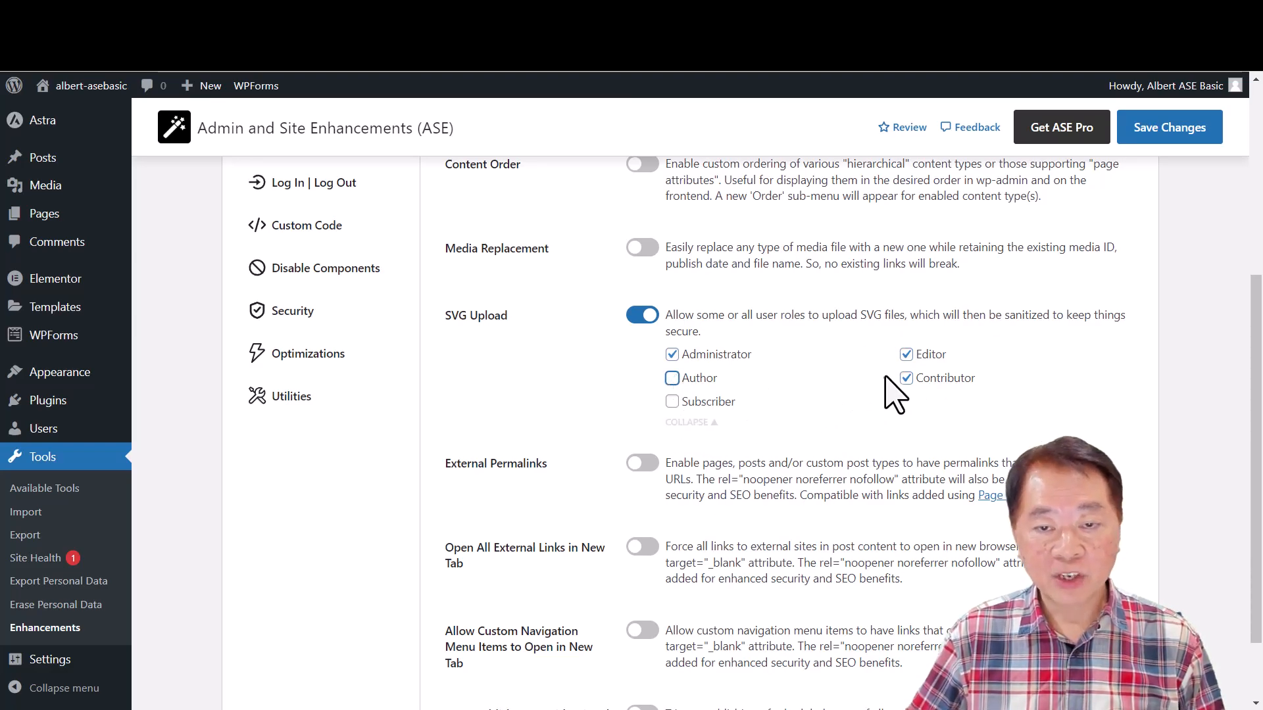
{"action": "left_click", "coordinate": [906, 355]}
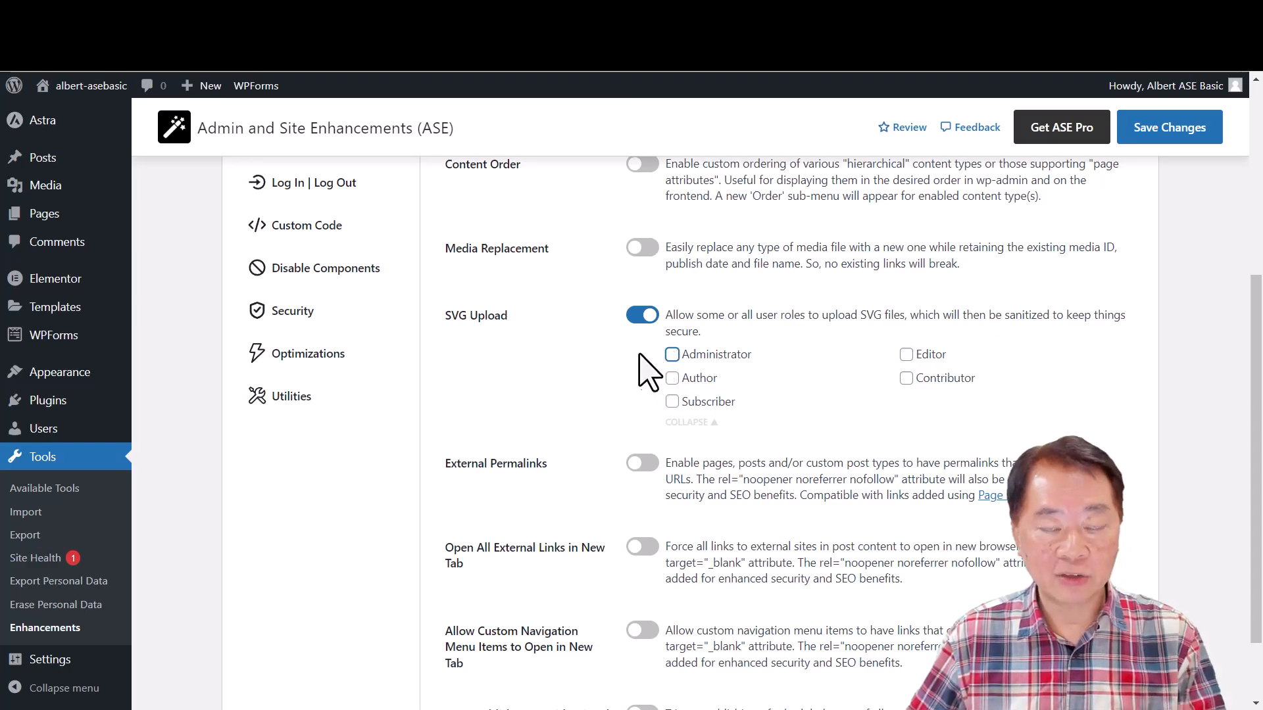
{"action": "left_click", "coordinate": [638, 318]}
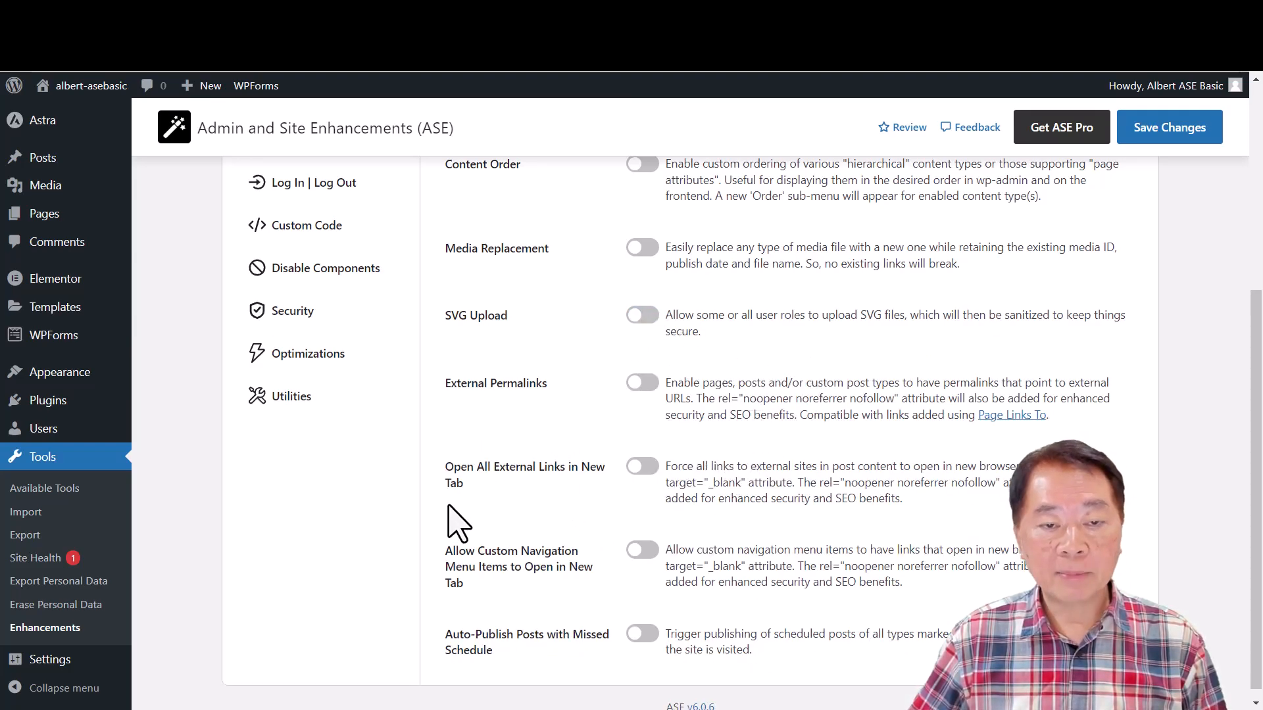
{"action": "scroll", "coordinate": [529, 493], "scroll_direction": "up", "scroll_amount": 4}
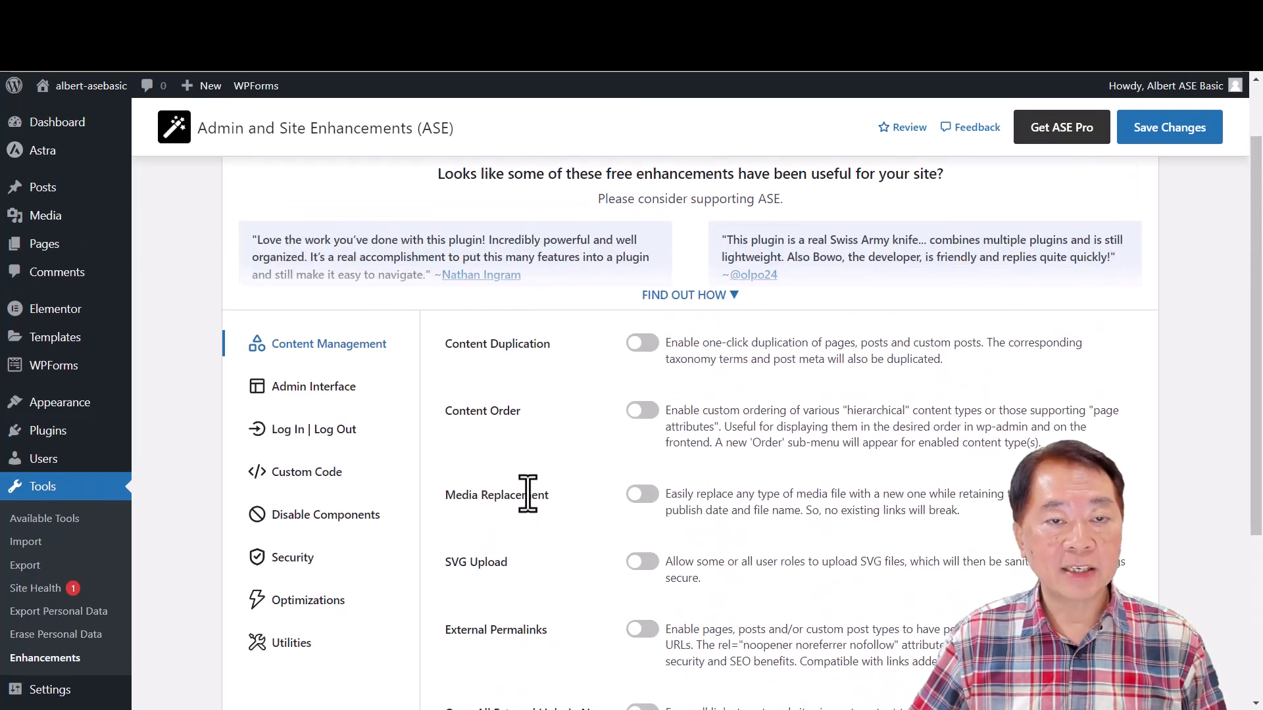
- Enable the Open All External Links in New Tab module and switch it back off
{"action": "scroll", "coordinate": [530, 493], "scroll_direction": "down", "scroll_amount": 1}
{"action": "scroll", "coordinate": [537, 509], "scroll_direction": "down", "scroll_amount": 3}
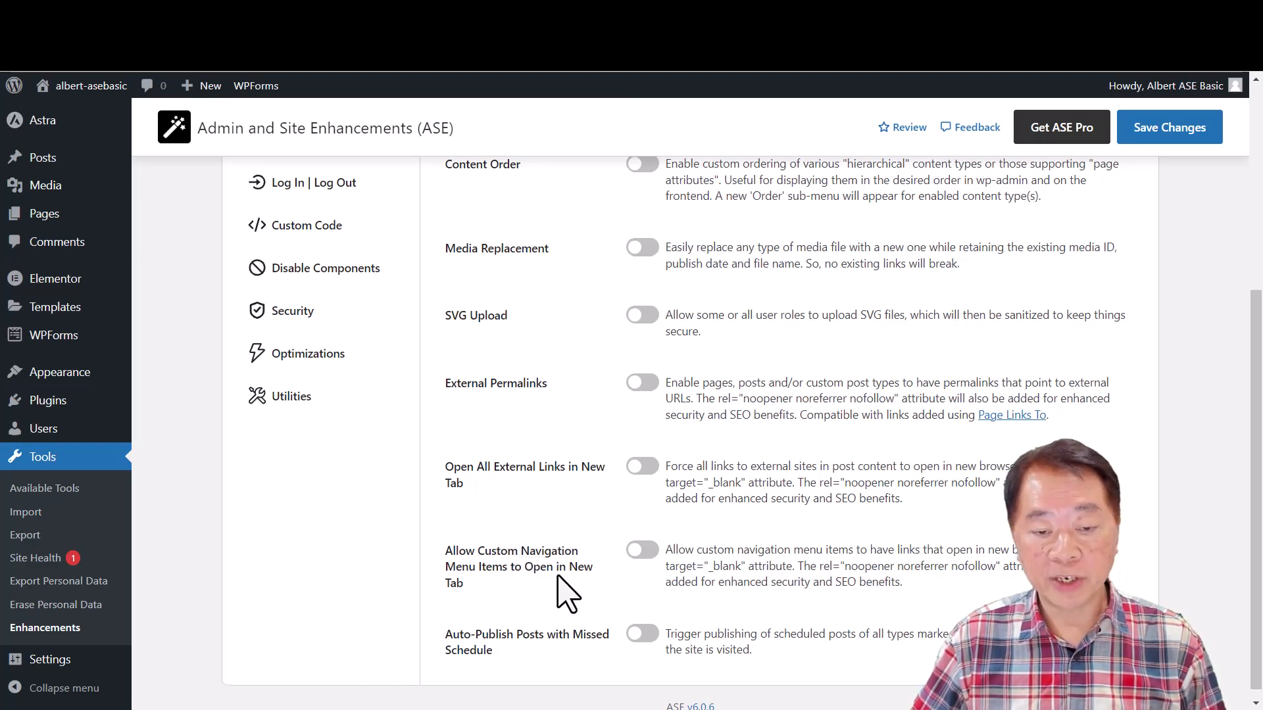
{"action": "scroll", "coordinate": [558, 576], "scroll_direction": "down", "scroll_amount": 1}
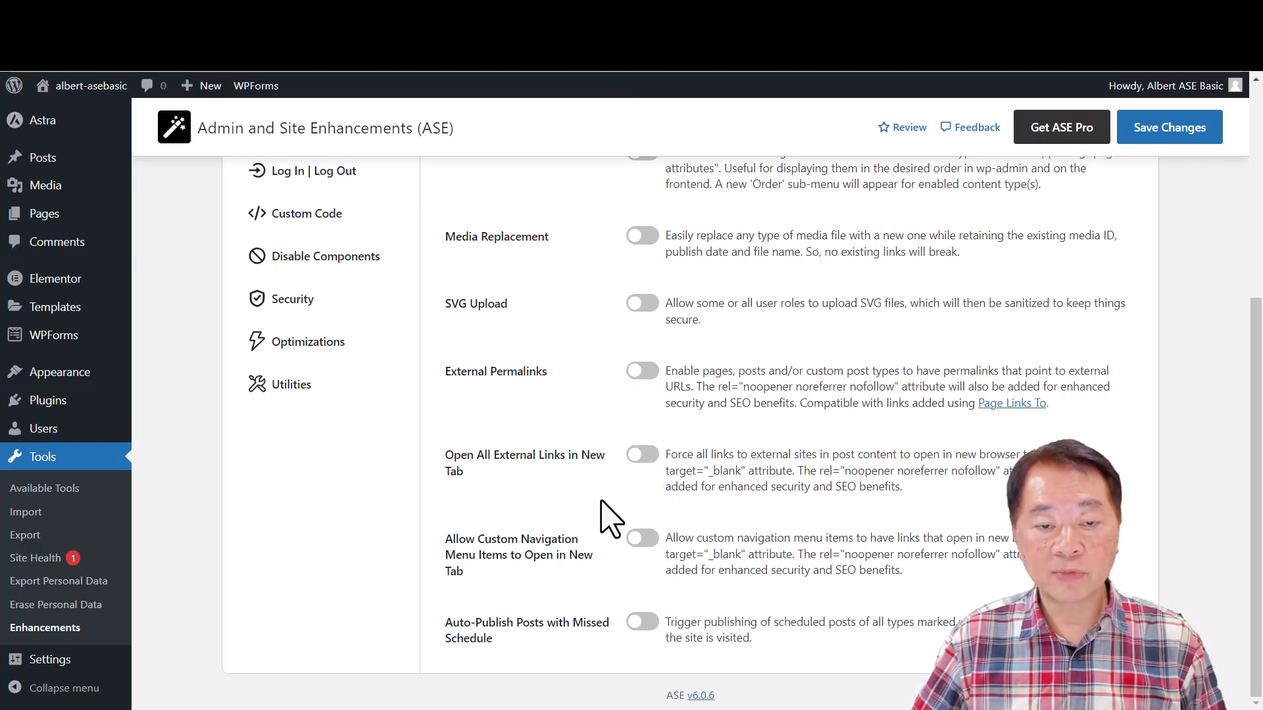
{"action": "left_click", "coordinate": [643, 456]}
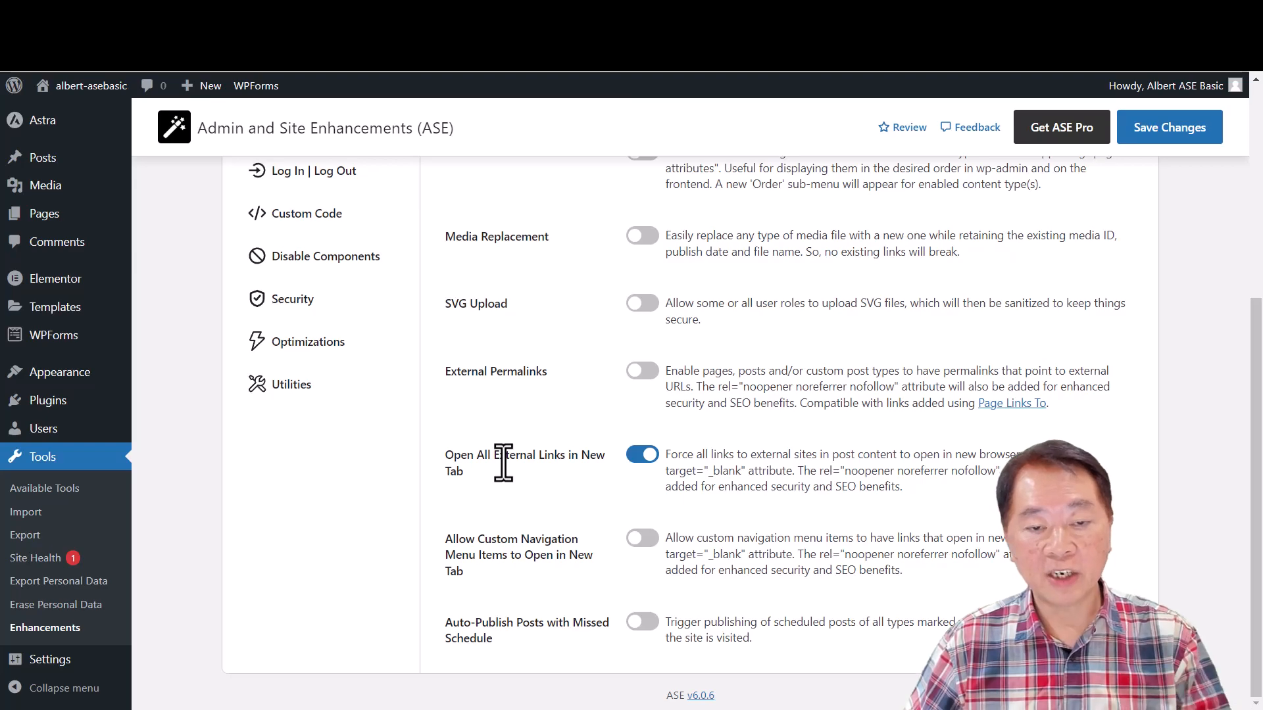
{"action": "left_click", "coordinate": [641, 458]}
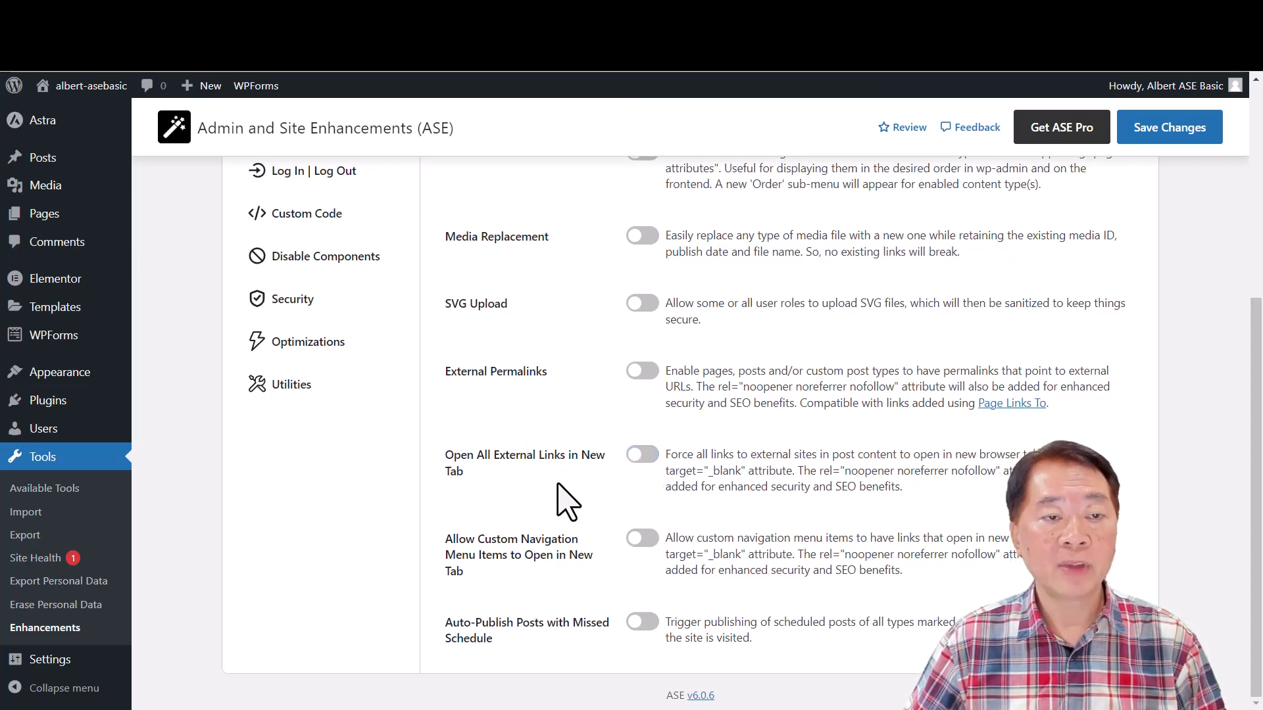
- Show the Admin Interface modules and enable Clean Up Admin Bar with its removal options expanded
{"action": "scroll", "coordinate": [565, 496], "scroll_direction": "up", "scroll_amount": 5}
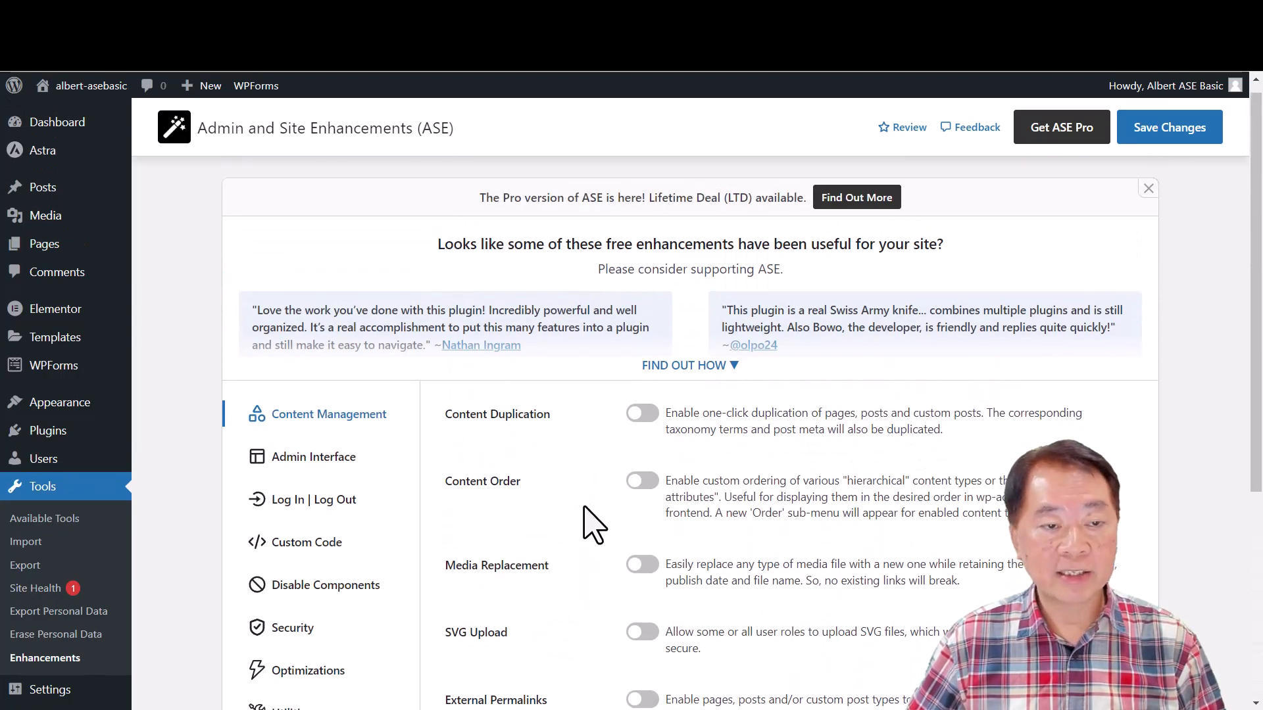
{"action": "scroll", "coordinate": [587, 531], "scroll_direction": "down", "scroll_amount": 3}
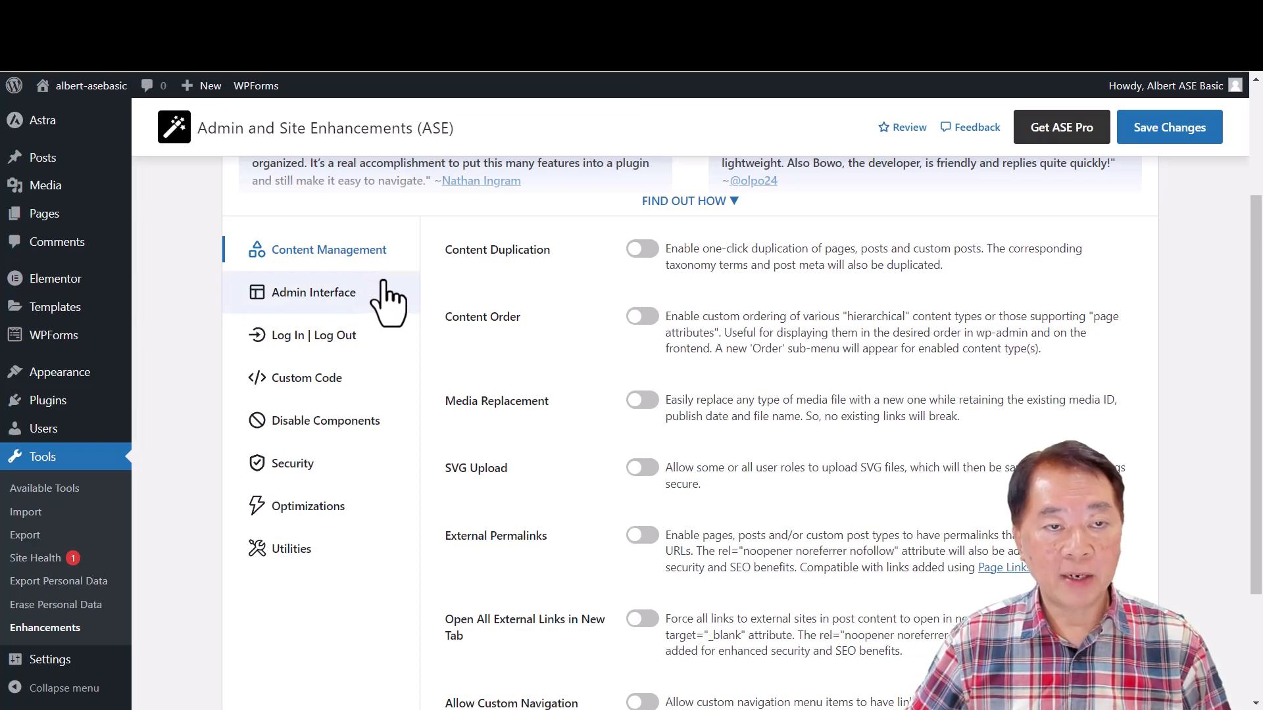
{"action": "left_click", "coordinate": [337, 300]}
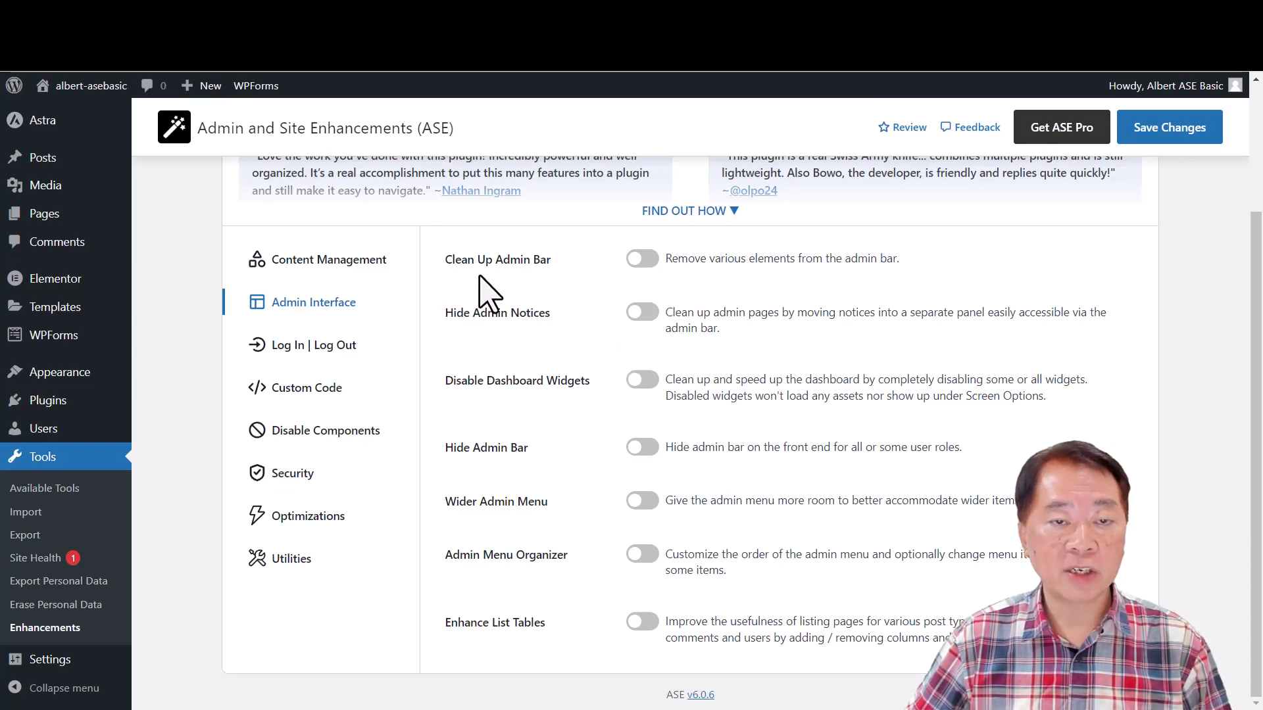
{"action": "left_click", "coordinate": [642, 259]}
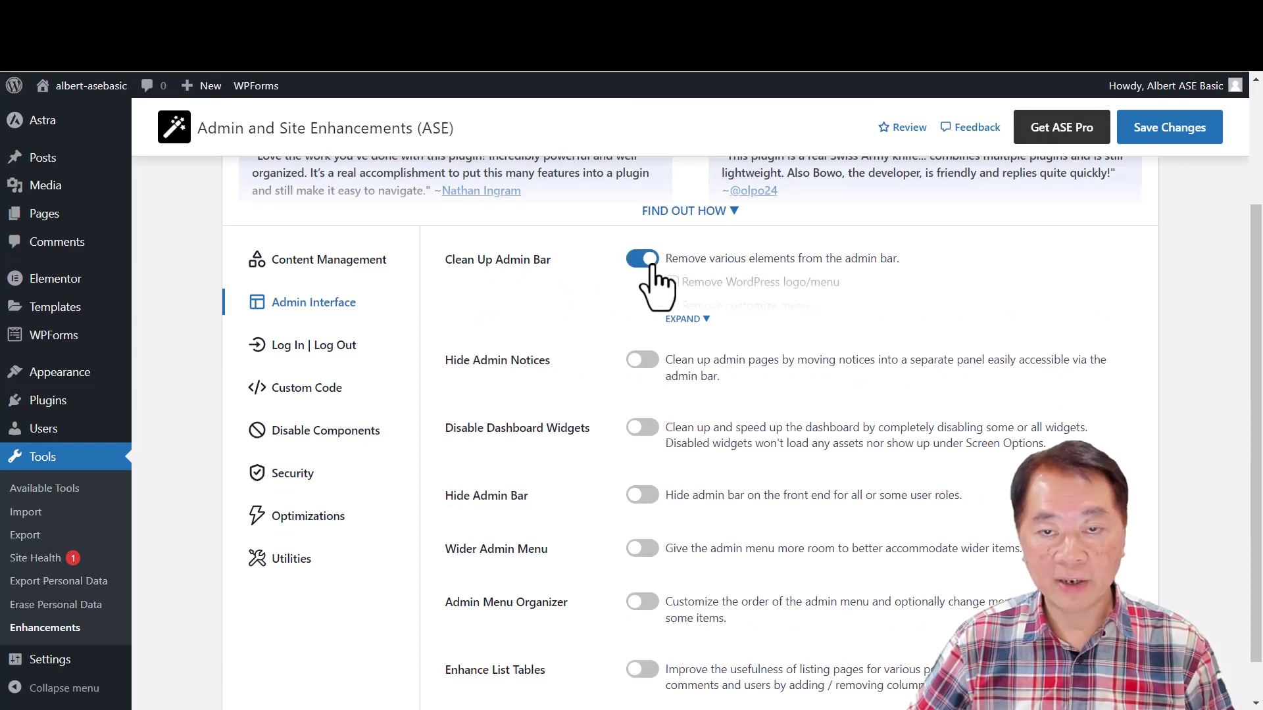
{"action": "left_click", "coordinate": [688, 320]}
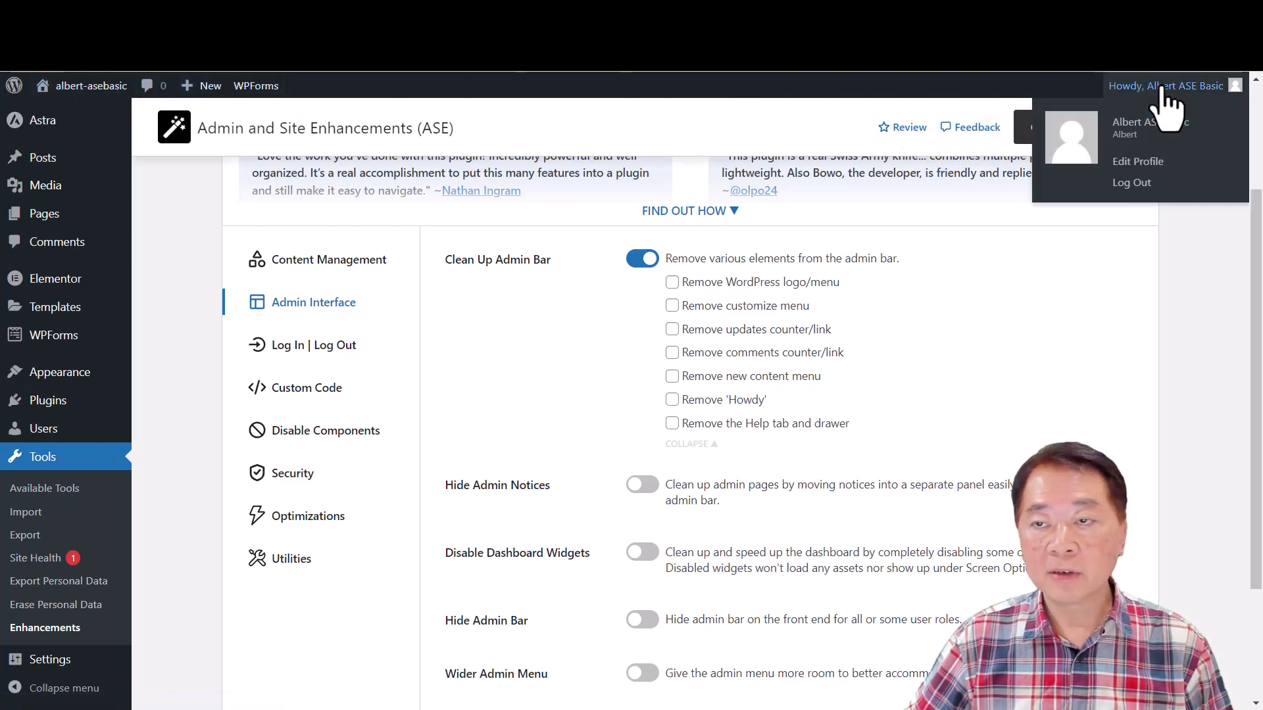
- Select every Clean Up Admin Bar option, from the WordPress logo/menu to the Help tab and drawer, and save the changes
{"action": "mouse_move", "coordinate": [13, 92]}
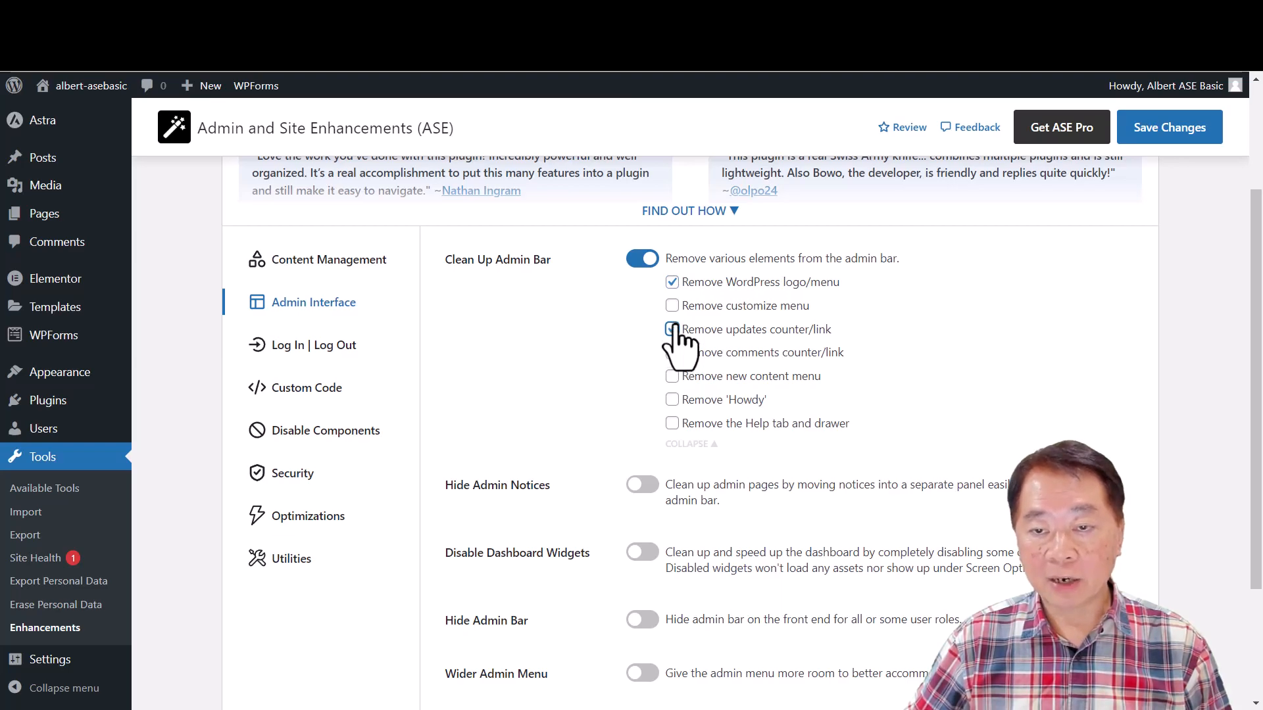
{"action": "left_click", "coordinate": [672, 328]}
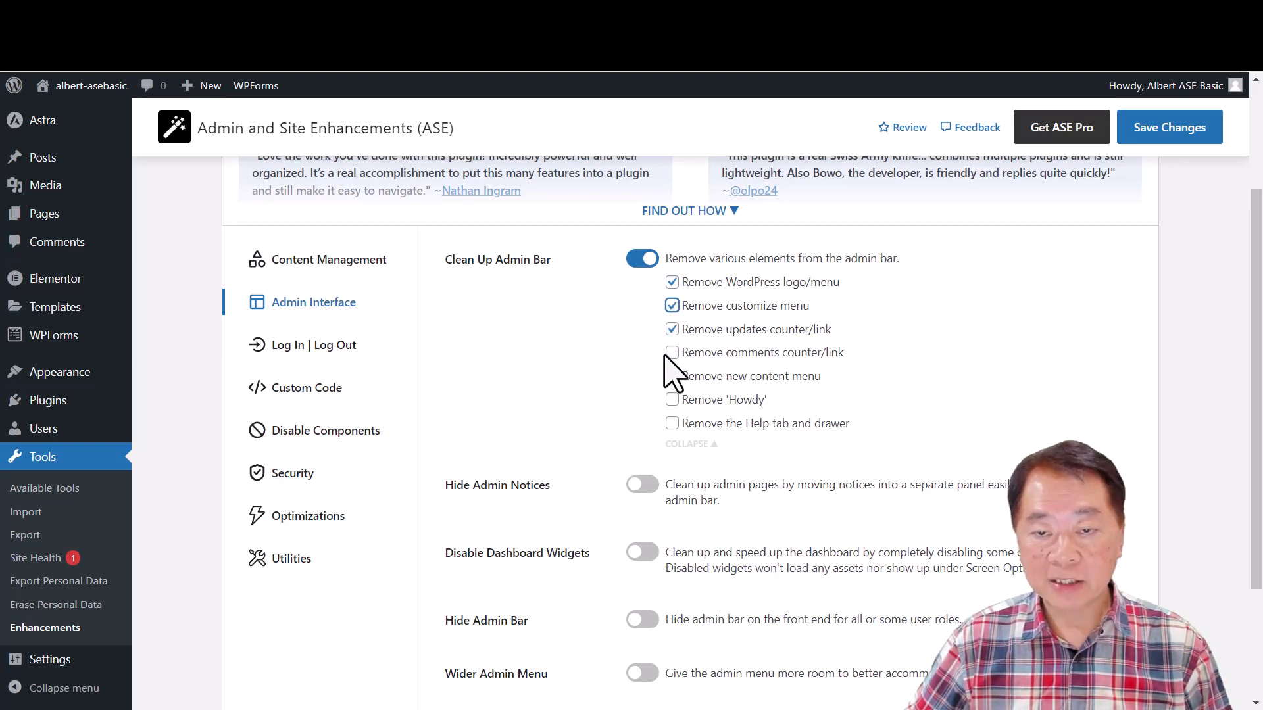
{"action": "left_click", "coordinate": [672, 355]}
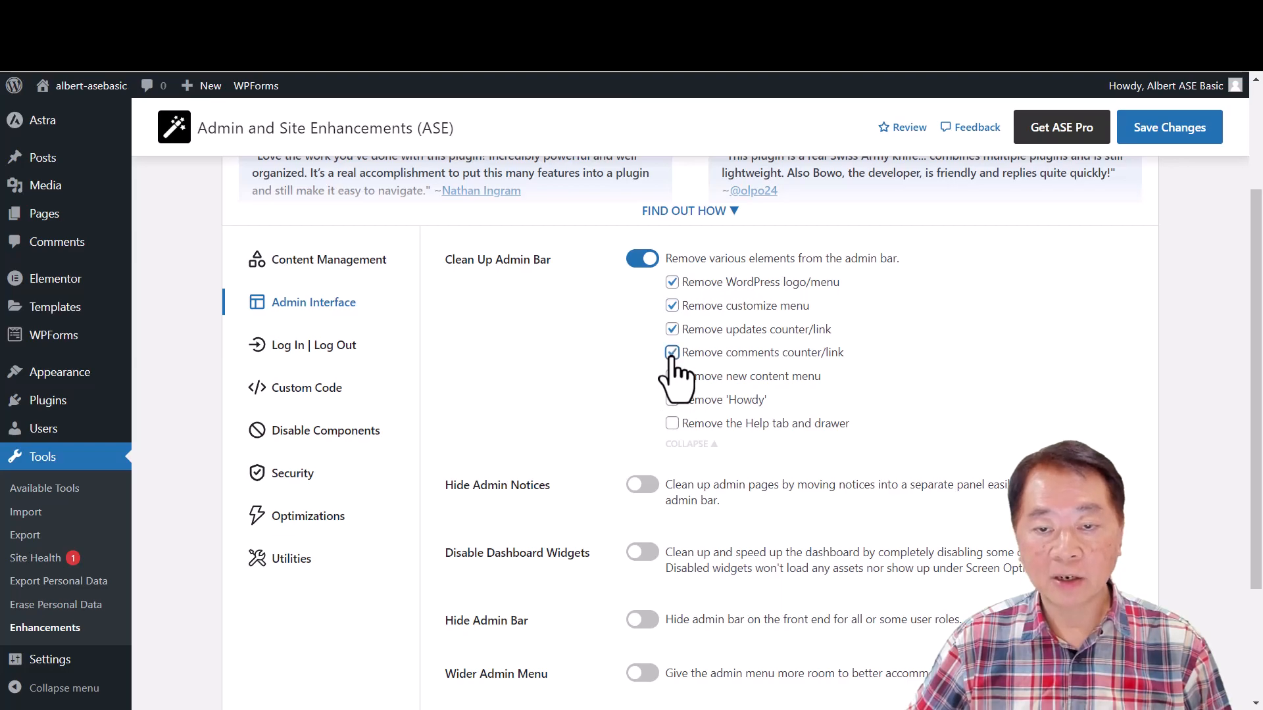
{"action": "left_click", "coordinate": [671, 399]}
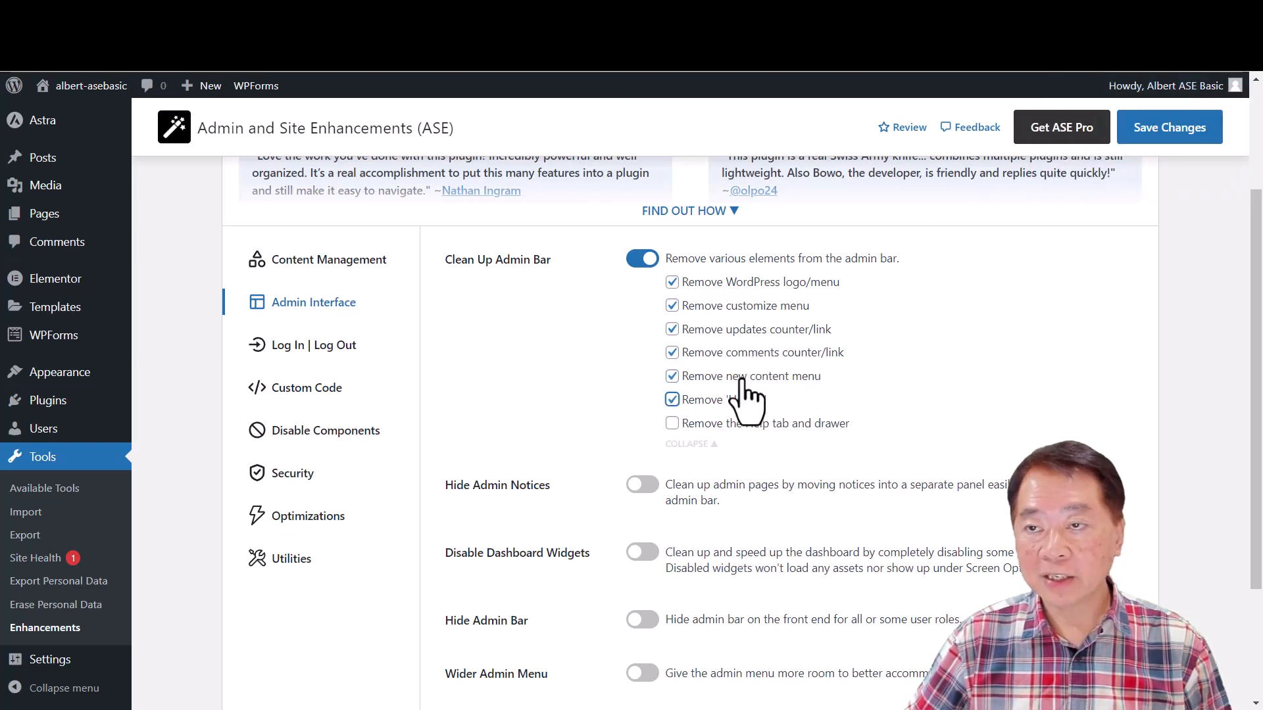
{"action": "left_click", "coordinate": [671, 423]}
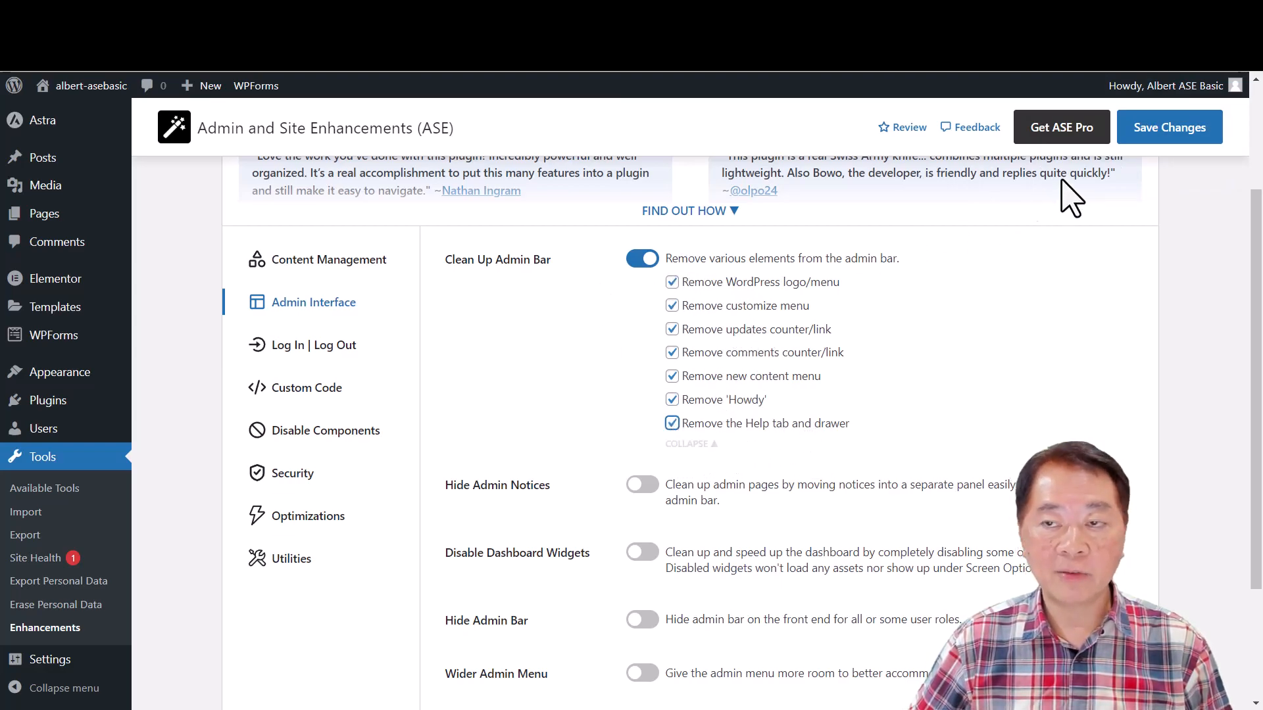
{"action": "left_click", "coordinate": [1177, 131]}
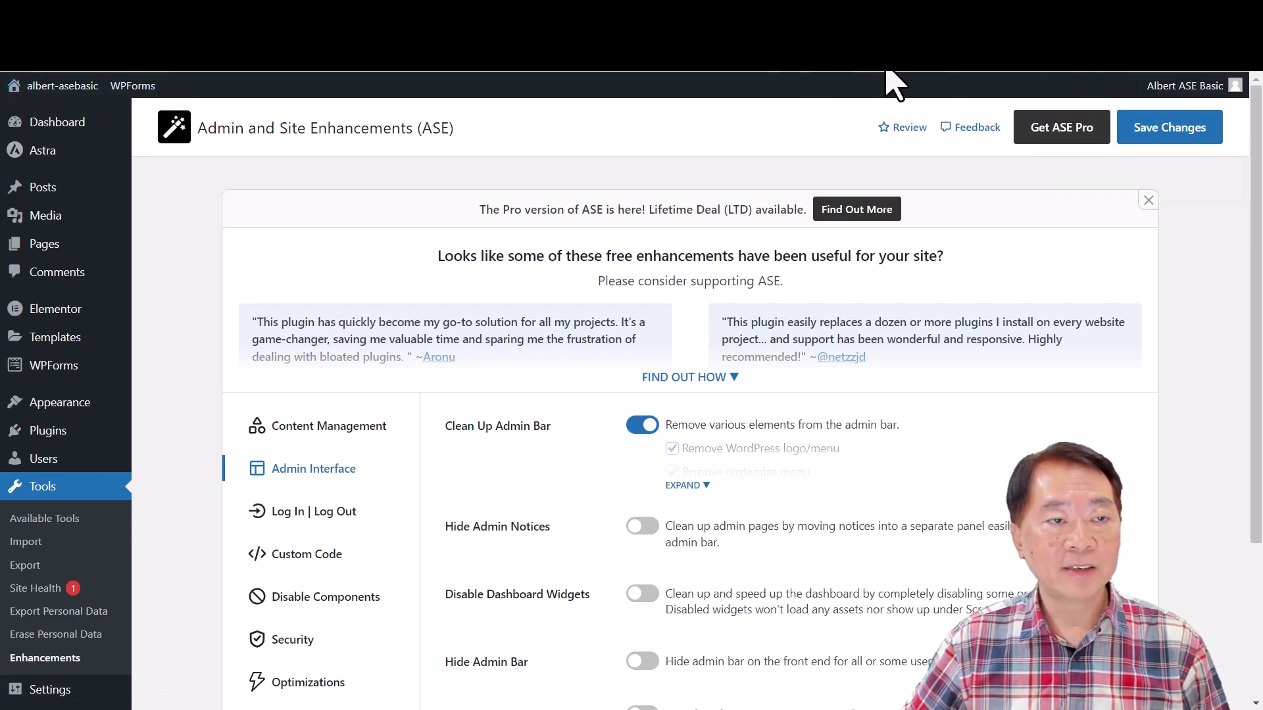
- Check the cleaned-up admin bar, then switch off Clean Up Admin Bar and save the changes
{"action": "mouse_move", "coordinate": [1177, 89]}
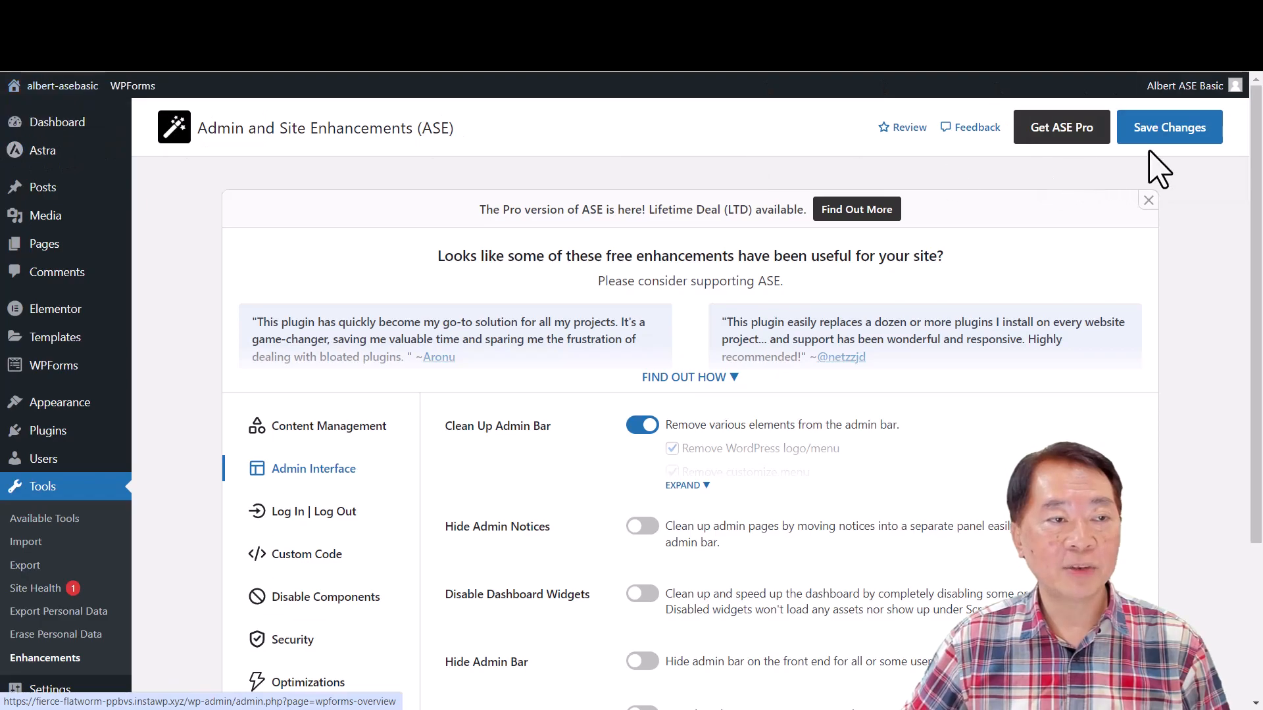
{"action": "scroll", "coordinate": [733, 473], "scroll_direction": "down", "scroll_amount": 1}
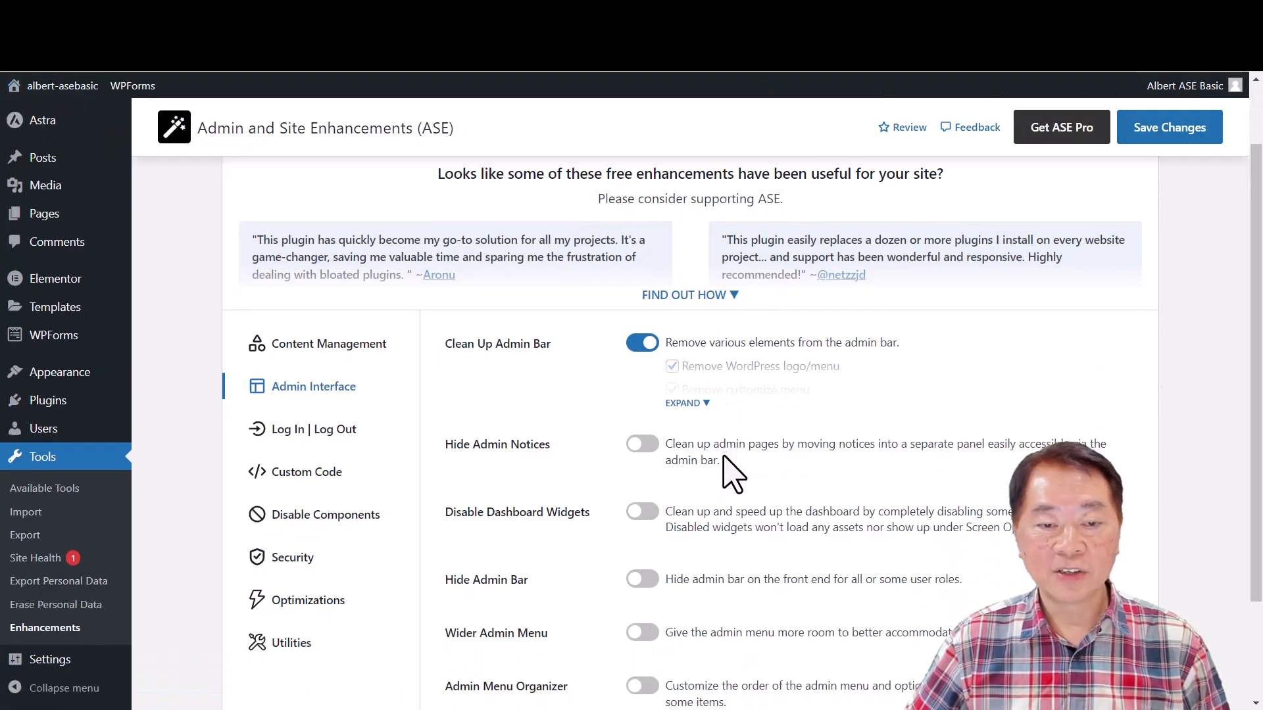
{"action": "left_click", "coordinate": [641, 343]}
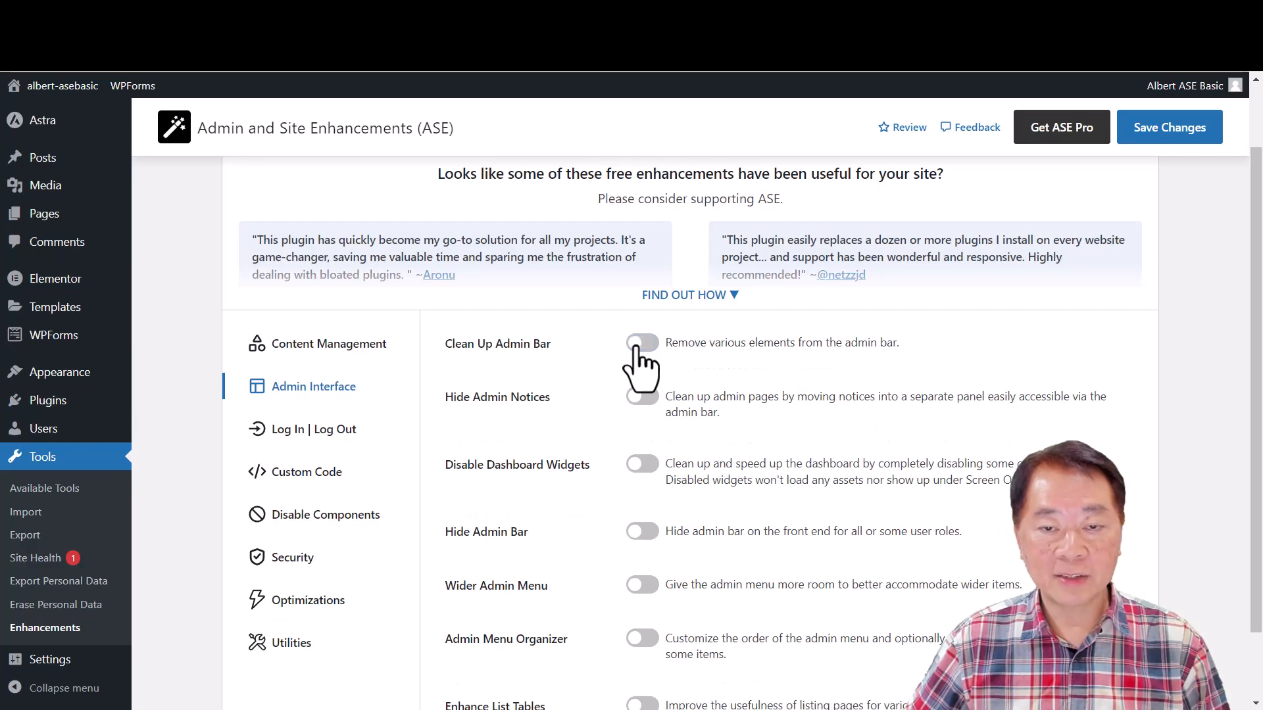
{"action": "left_click", "coordinate": [1159, 135]}
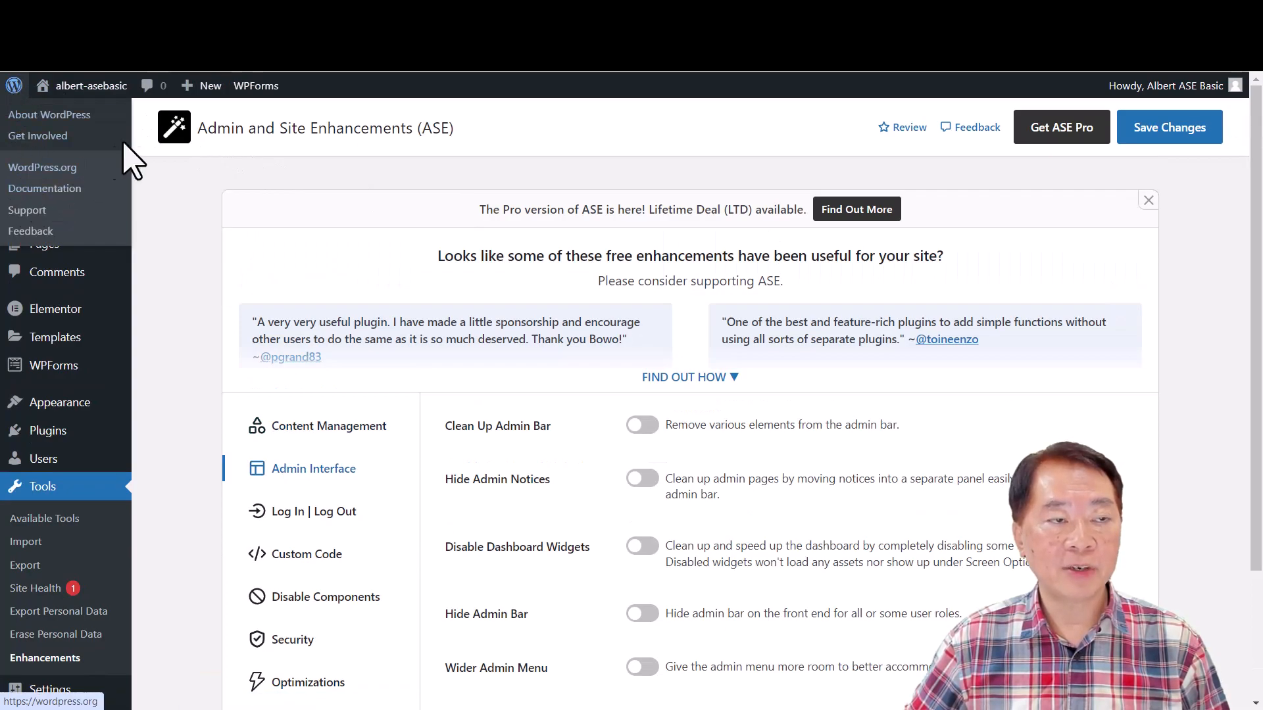
{"action": "mouse_move", "coordinate": [213, 90]}
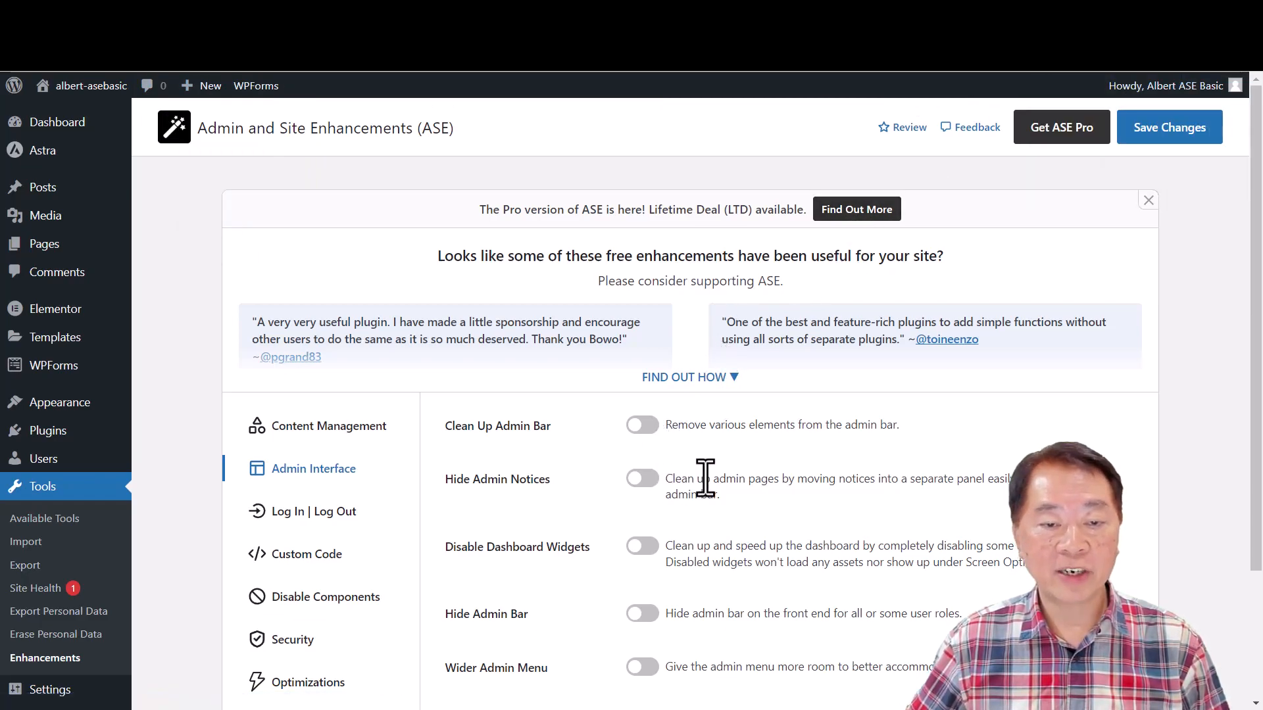
- Enable the Disable Dashboard Widgets module and expand its list of widgets
{"action": "scroll", "coordinate": [704, 480], "scroll_direction": "down", "scroll_amount": 3}
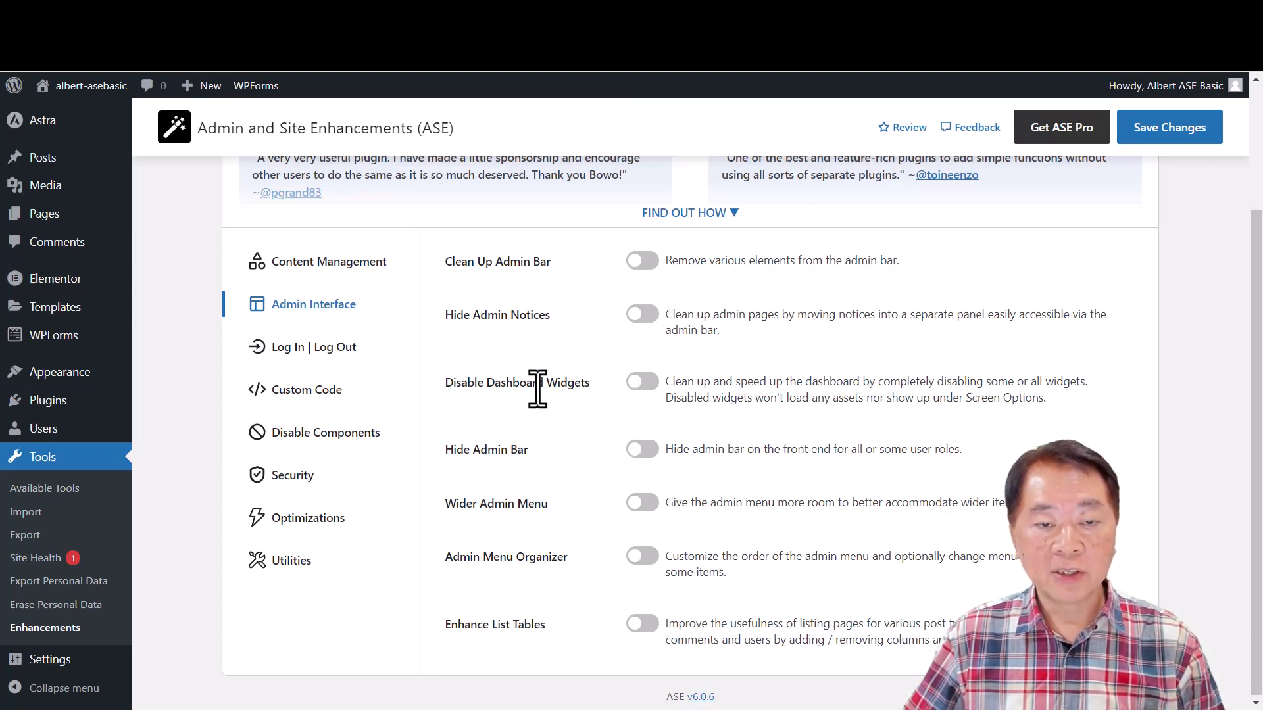
{"action": "left_click", "coordinate": [643, 382]}
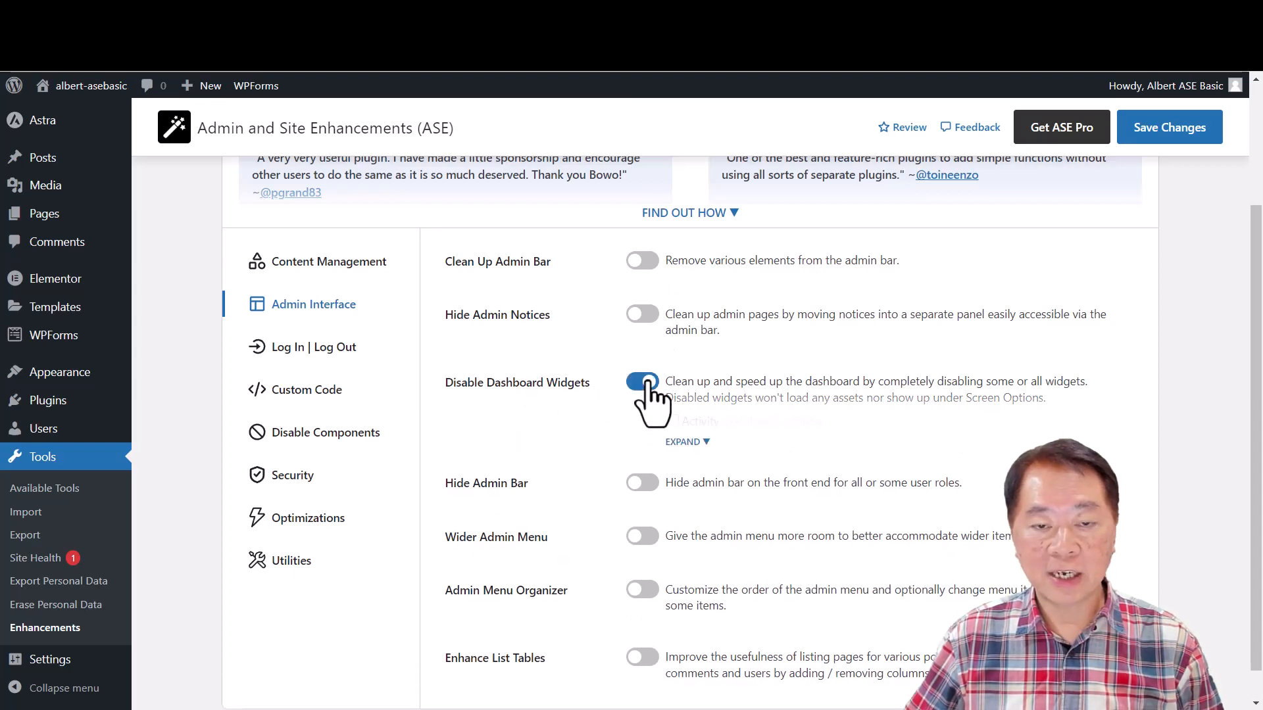
{"action": "left_click", "coordinate": [680, 439]}
{"action": "scroll", "coordinate": [916, 515], "scroll_direction": "down", "scroll_amount": 1}
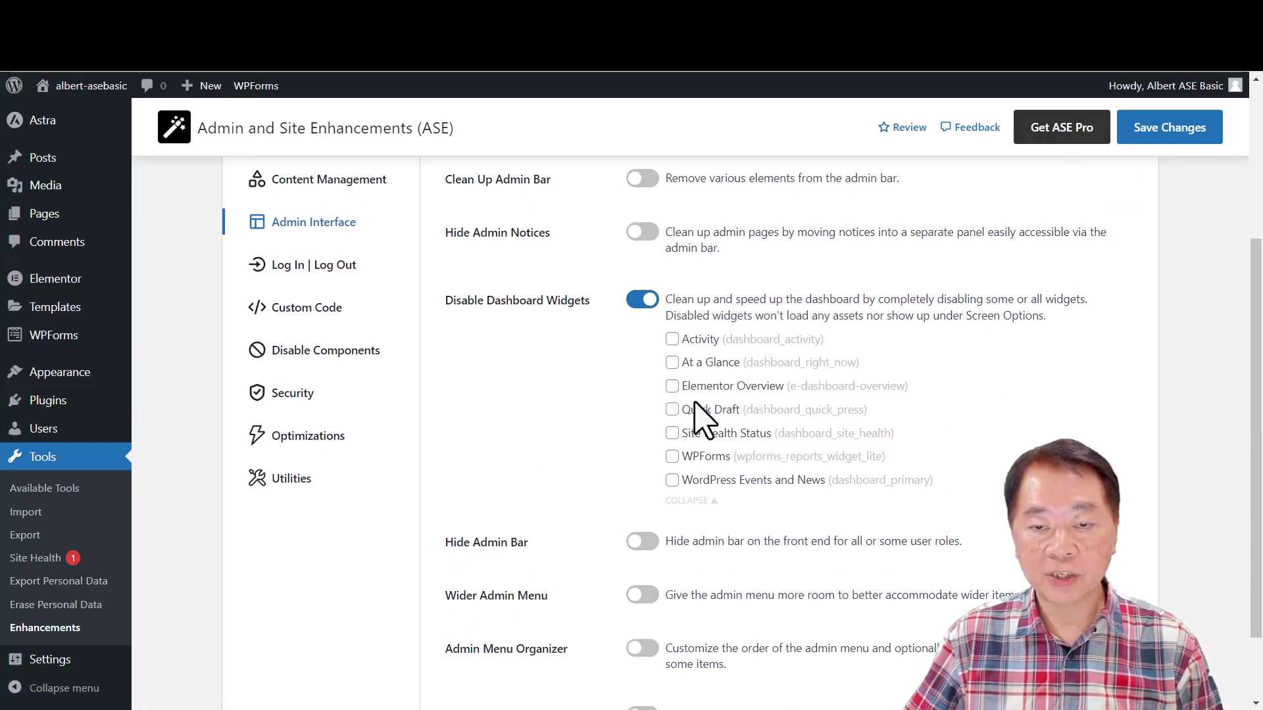
- Open the Dashboard home page in a new browser tab, examine its widgets, and return to the ASE settings
{"action": "mouse_move", "coordinate": [77, 89]}
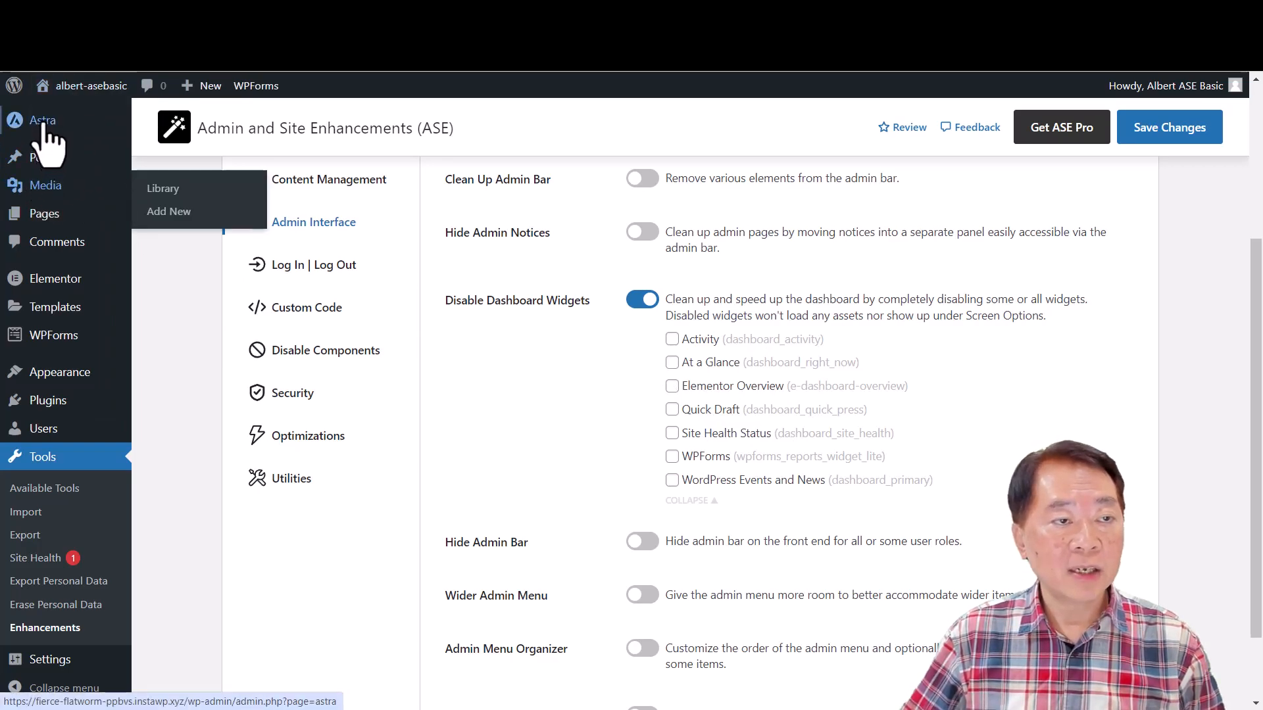
{"action": "scroll", "coordinate": [76, 152], "scroll_direction": "up", "scroll_amount": 4}
{"action": "mouse_move", "coordinate": [73, 125]}
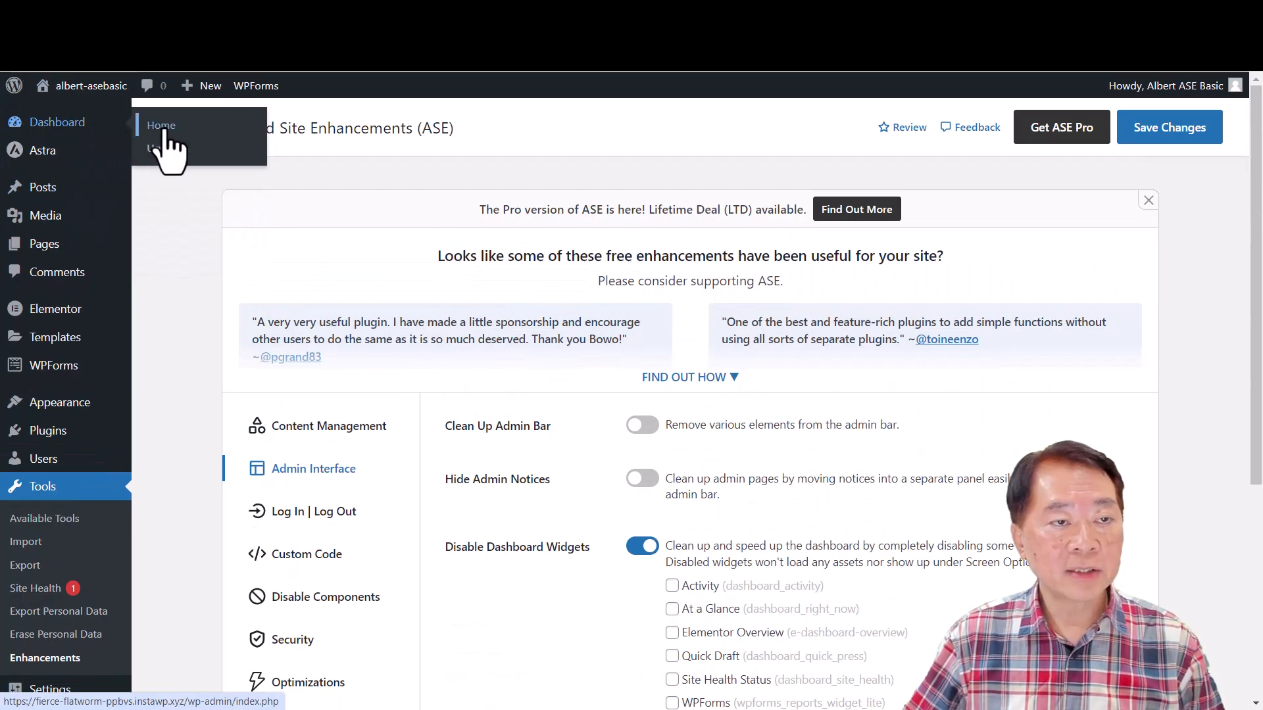
{"action": "right_click", "coordinate": [66, 124]}
{"action": "left_click", "coordinate": [149, 138]}
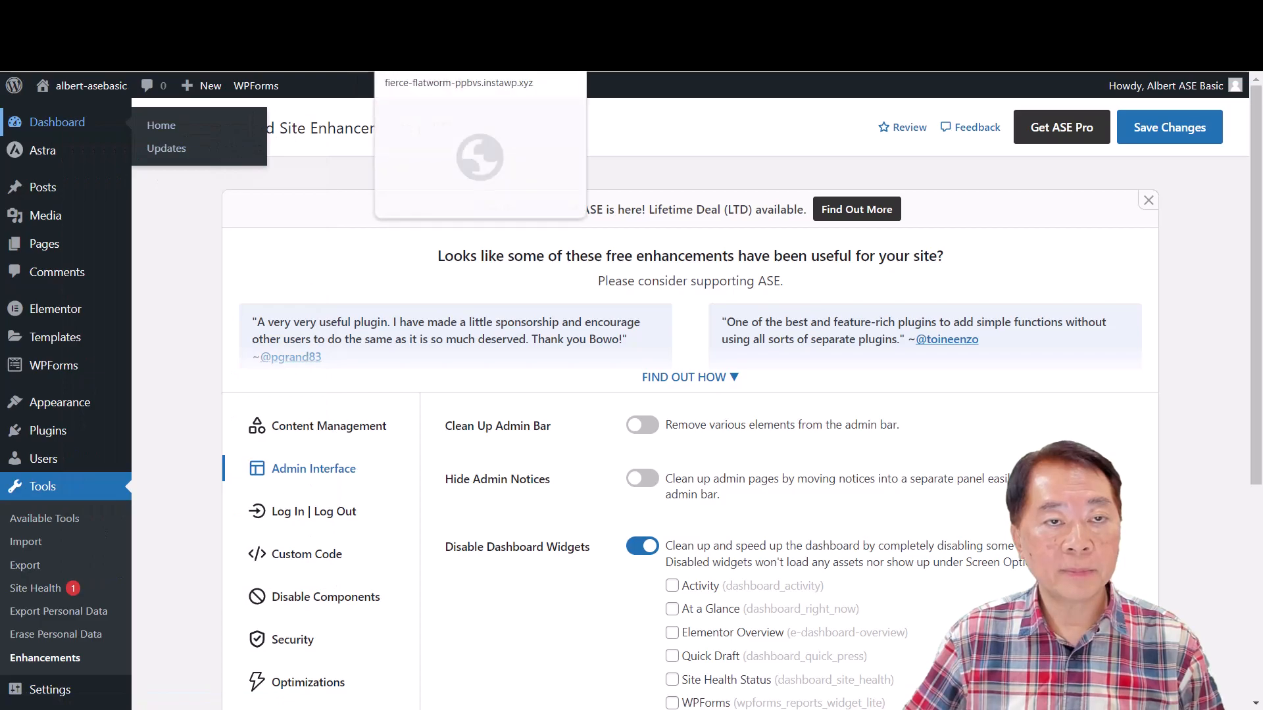
{"action": "left_click", "coordinate": [447, 14]}
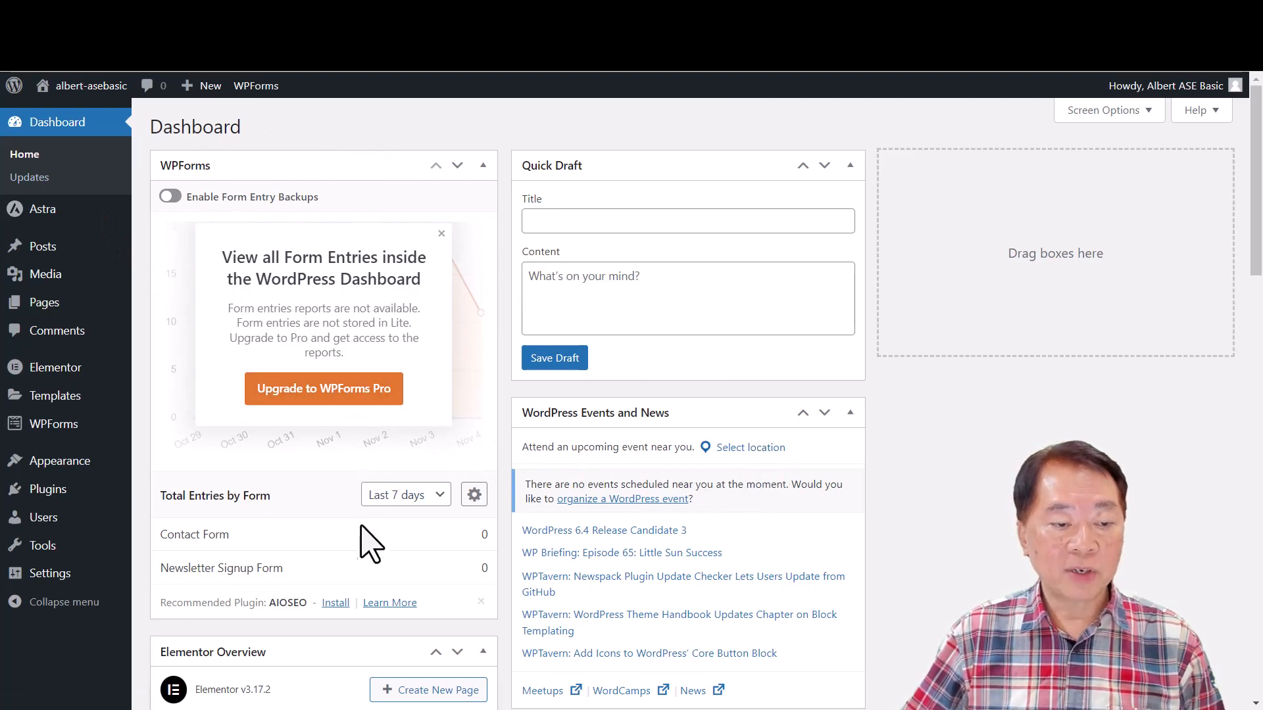
{"action": "scroll", "coordinate": [300, 585], "scroll_direction": "down", "scroll_amount": 3}
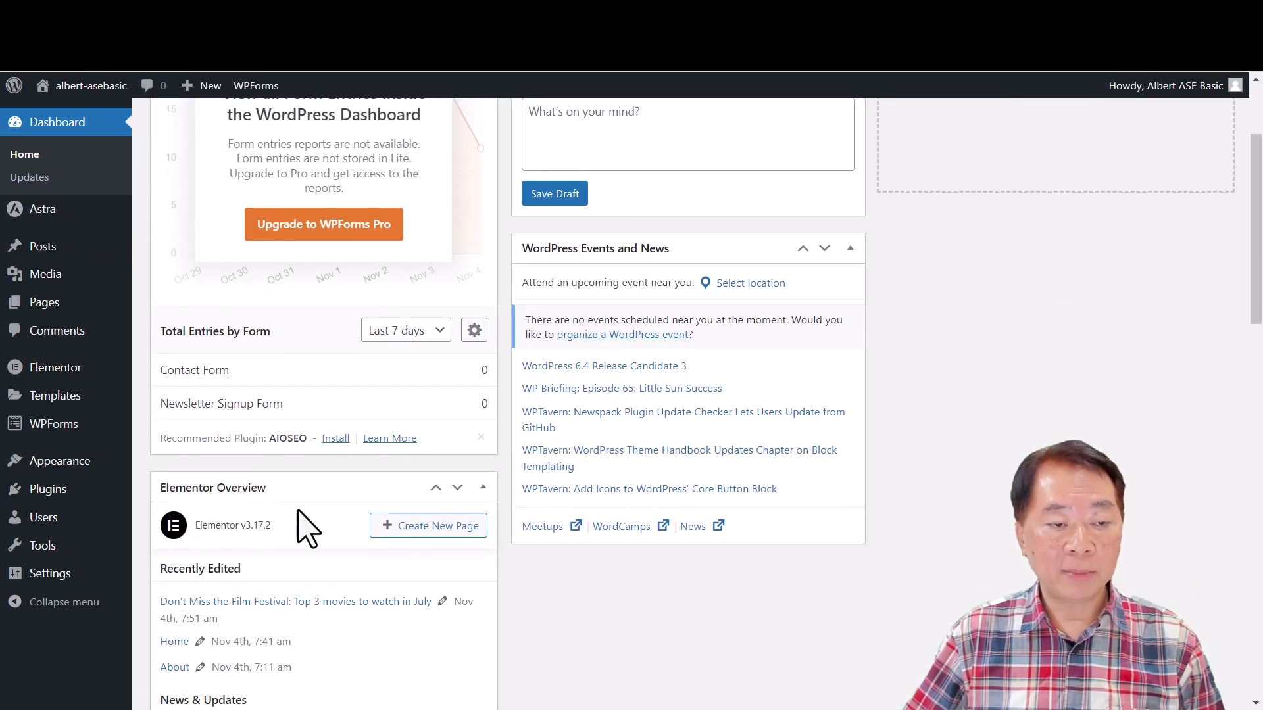
{"action": "scroll", "coordinate": [393, 571], "scroll_direction": "down", "scroll_amount": 3}
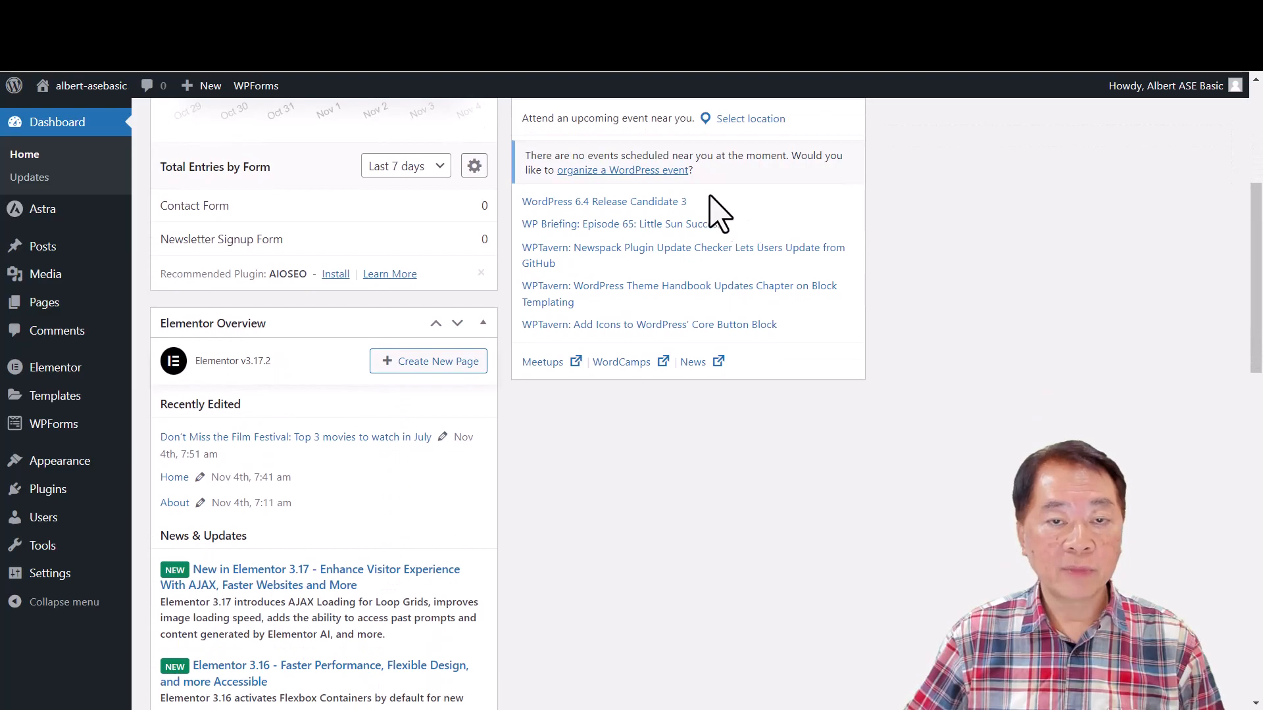
{"action": "scroll", "coordinate": [394, 539], "scroll_direction": "down", "scroll_amount": 1}
{"action": "scroll", "coordinate": [389, 554], "scroll_direction": "down", "scroll_amount": 3}
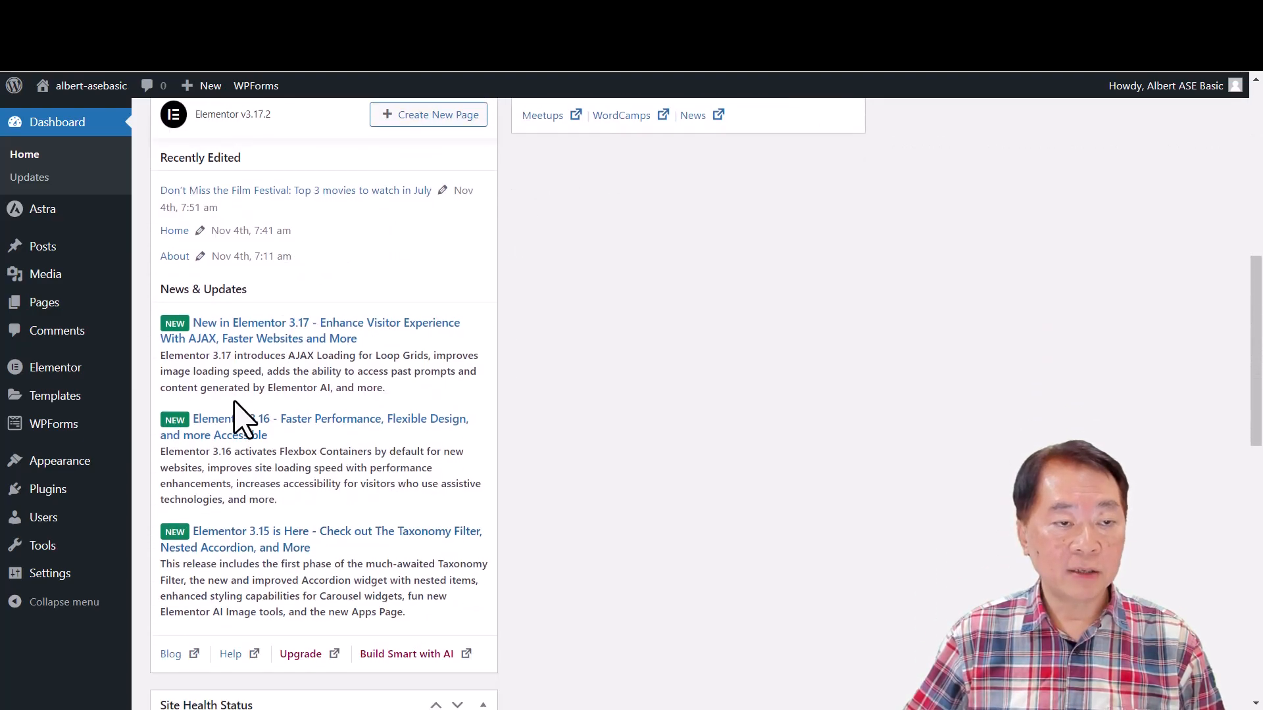
{"action": "scroll", "coordinate": [276, 428], "scroll_direction": "up", "scroll_amount": 10}
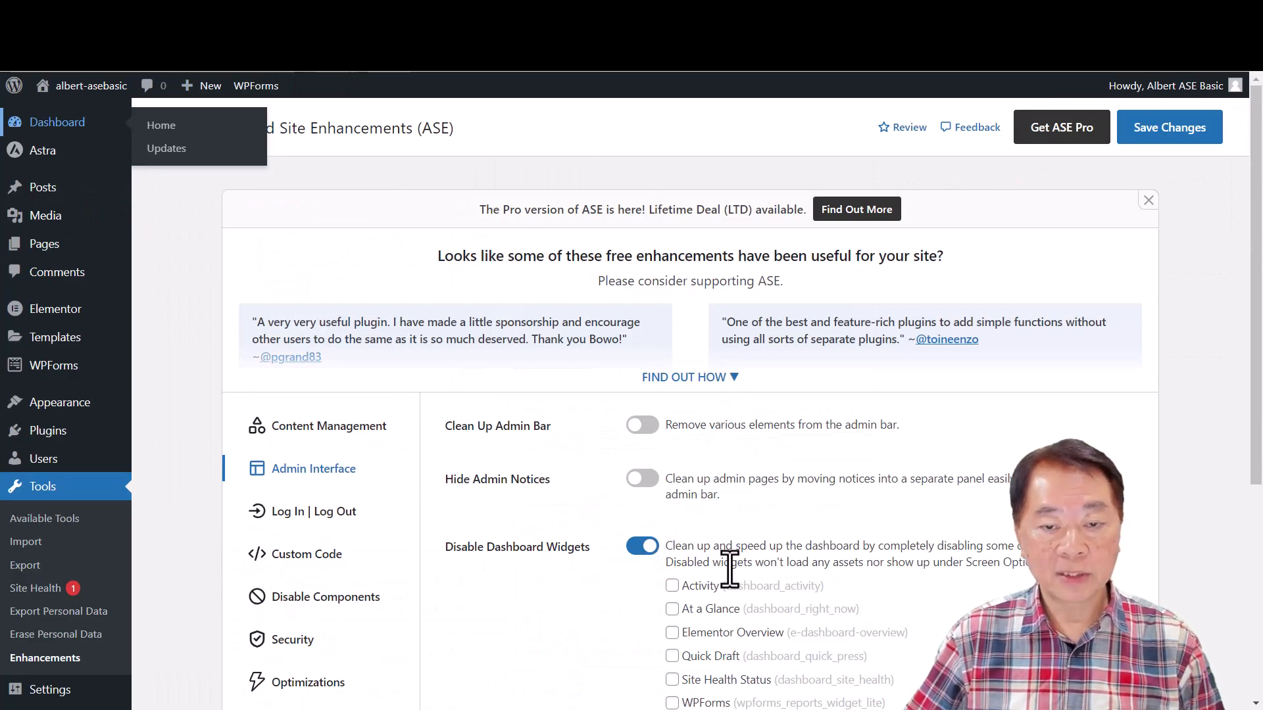
- Select the Activity, At a Glance, Elementor Overview, Quick Draft, WPForms, and WordPress Events and News widgets for disabling
{"action": "scroll", "coordinate": [730, 575], "scroll_direction": "down", "scroll_amount": 3}
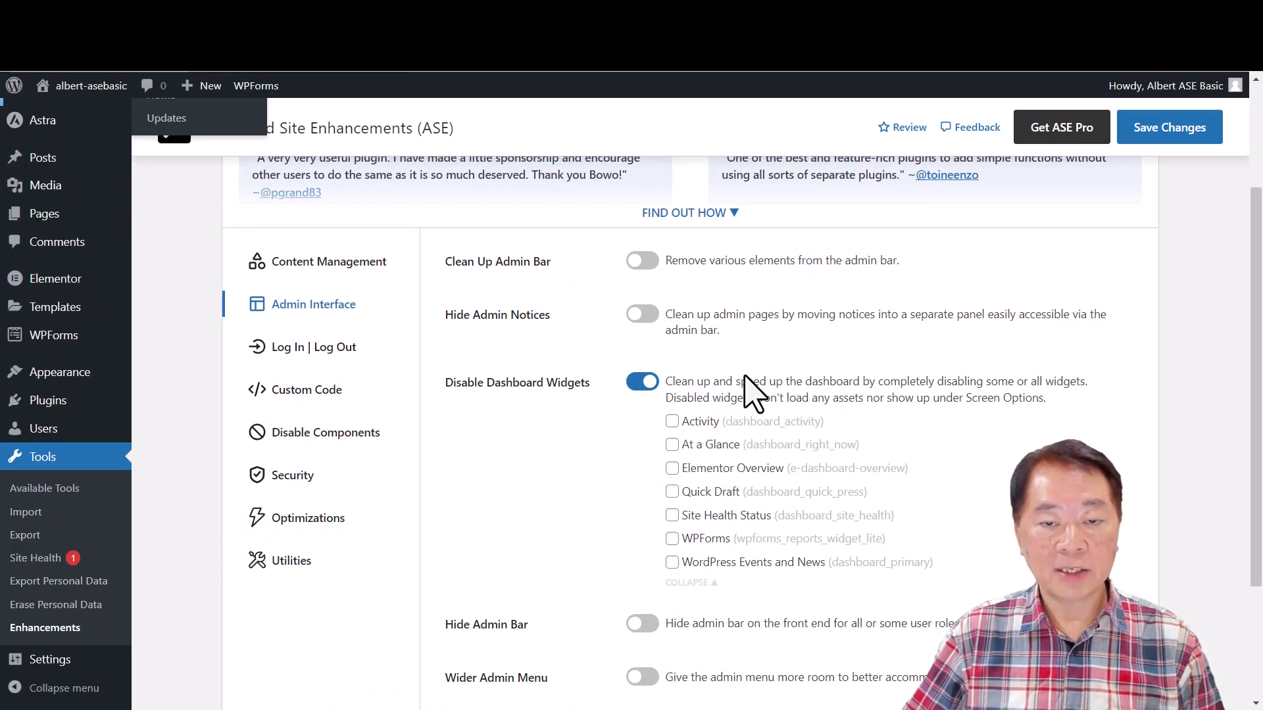
{"action": "left_click", "coordinate": [672, 422]}
{"action": "left_click", "coordinate": [672, 445]}
{"action": "left_click", "coordinate": [672, 468]}
{"action": "left_click", "coordinate": [672, 492]}
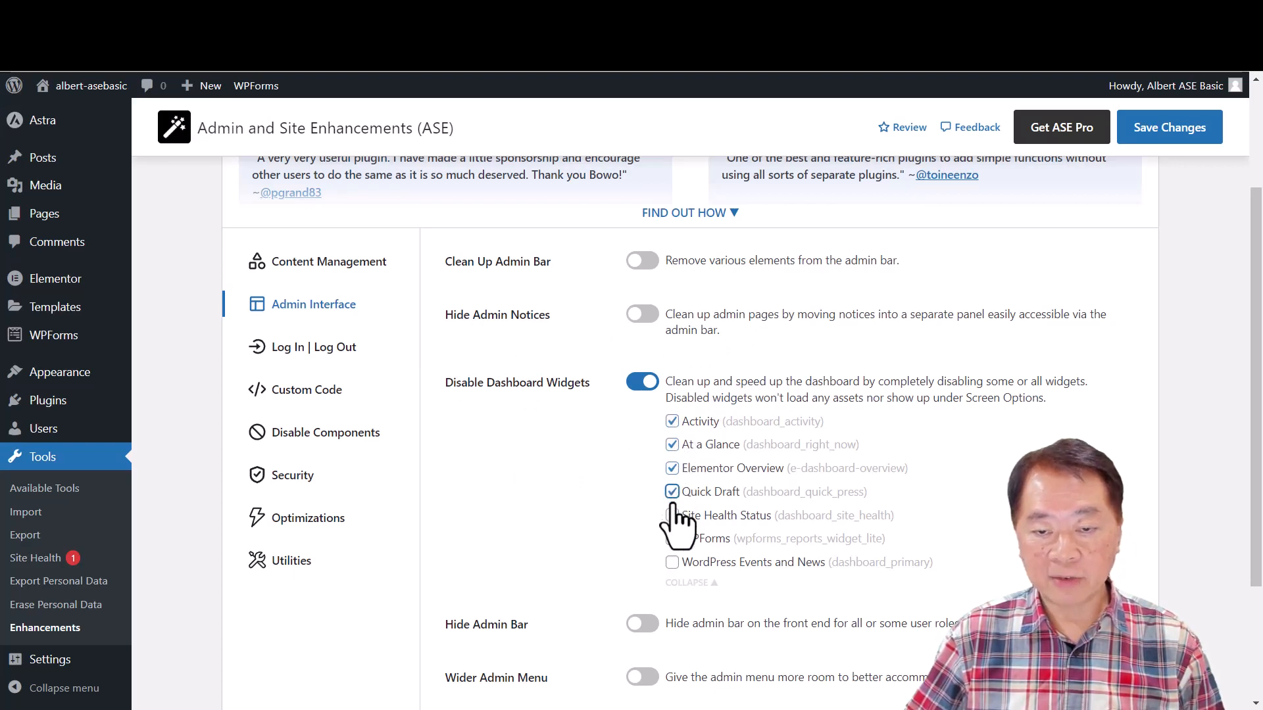
{"action": "left_click", "coordinate": [672, 539]}
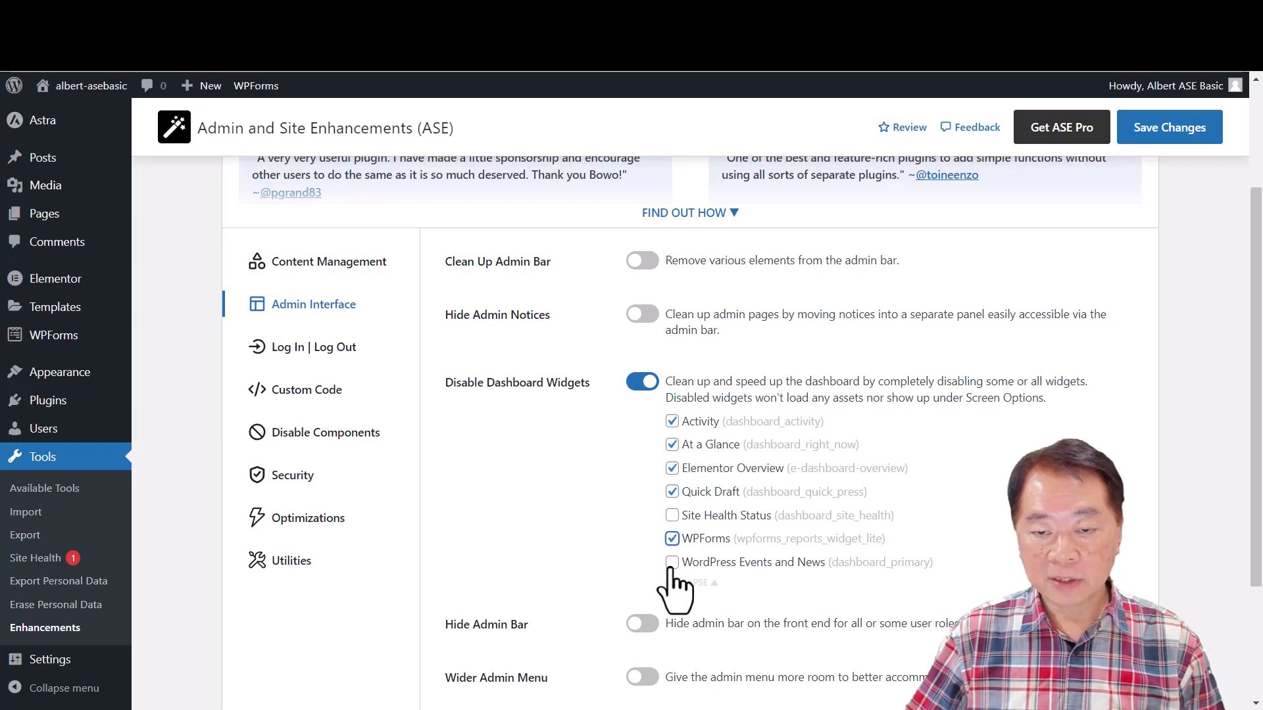
{"action": "left_click", "coordinate": [672, 563]}
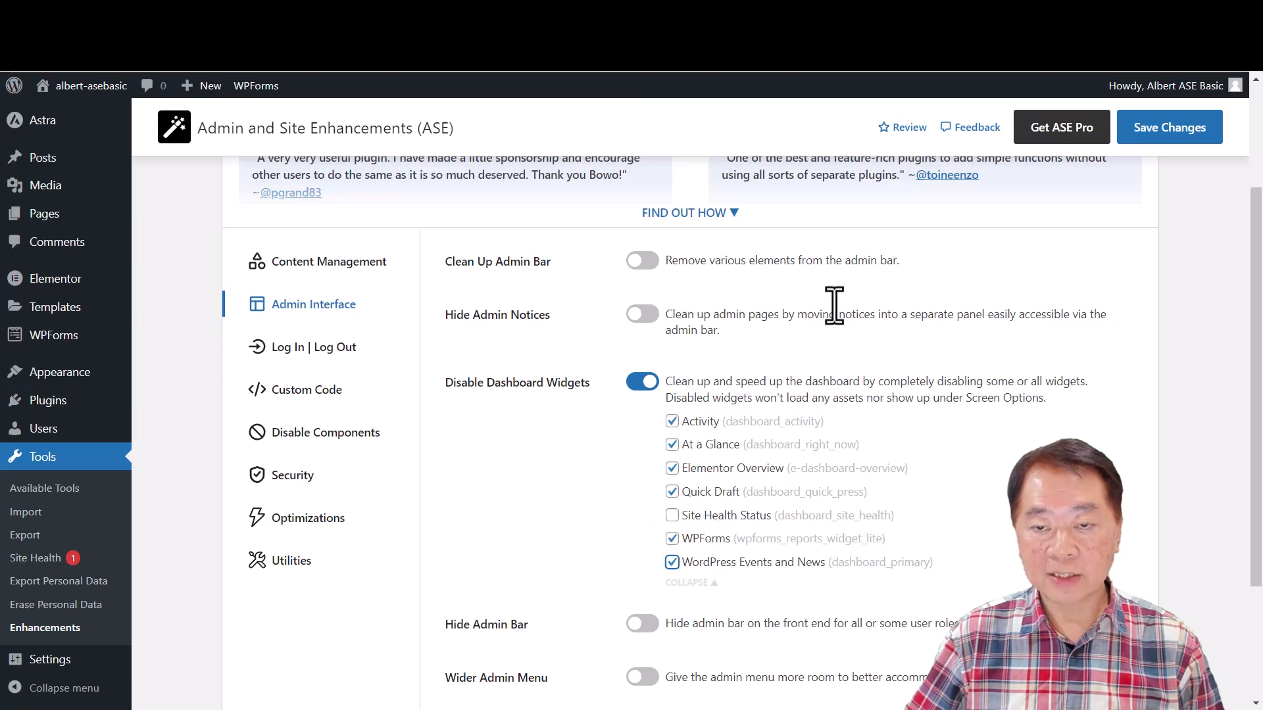
- Save the dashboard widget selection, then reload the Dashboard page in its browser tab to check which widgets remain
{"action": "left_click", "coordinate": [1167, 142]}
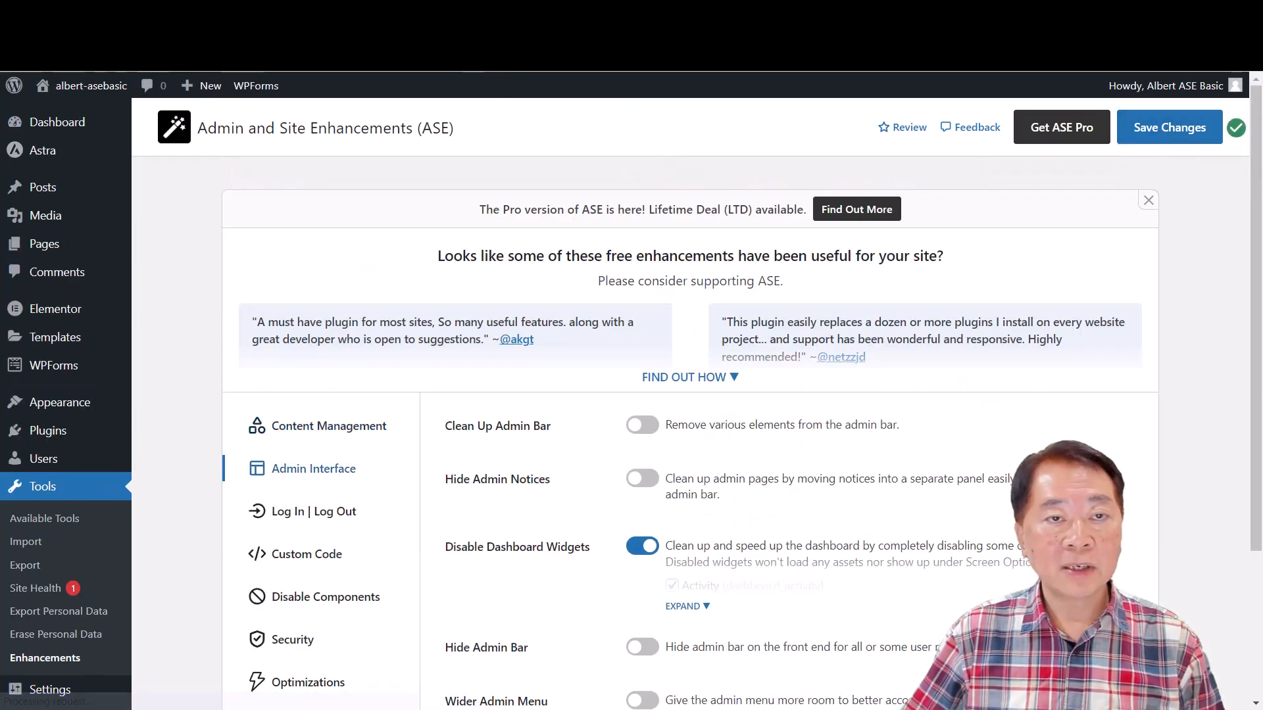
{"action": "left_click", "coordinate": [434, 20]}
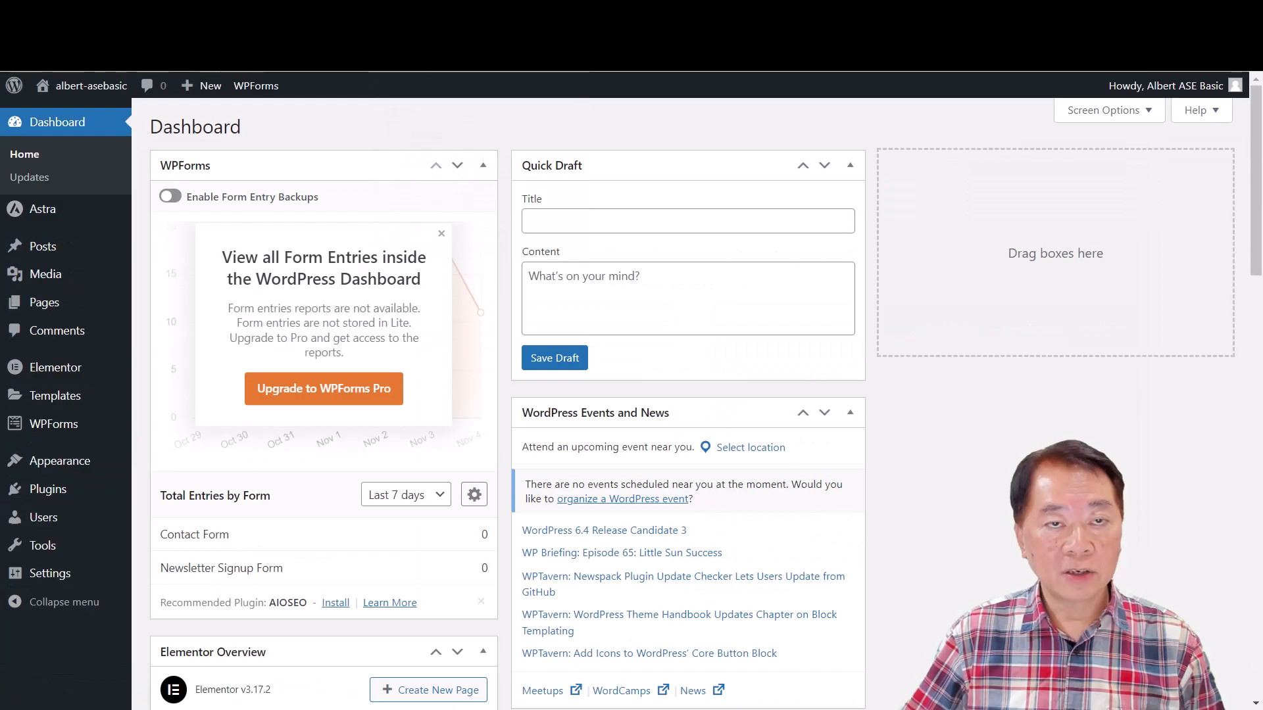
{"action": "left_click", "coordinate": [80, 54]}
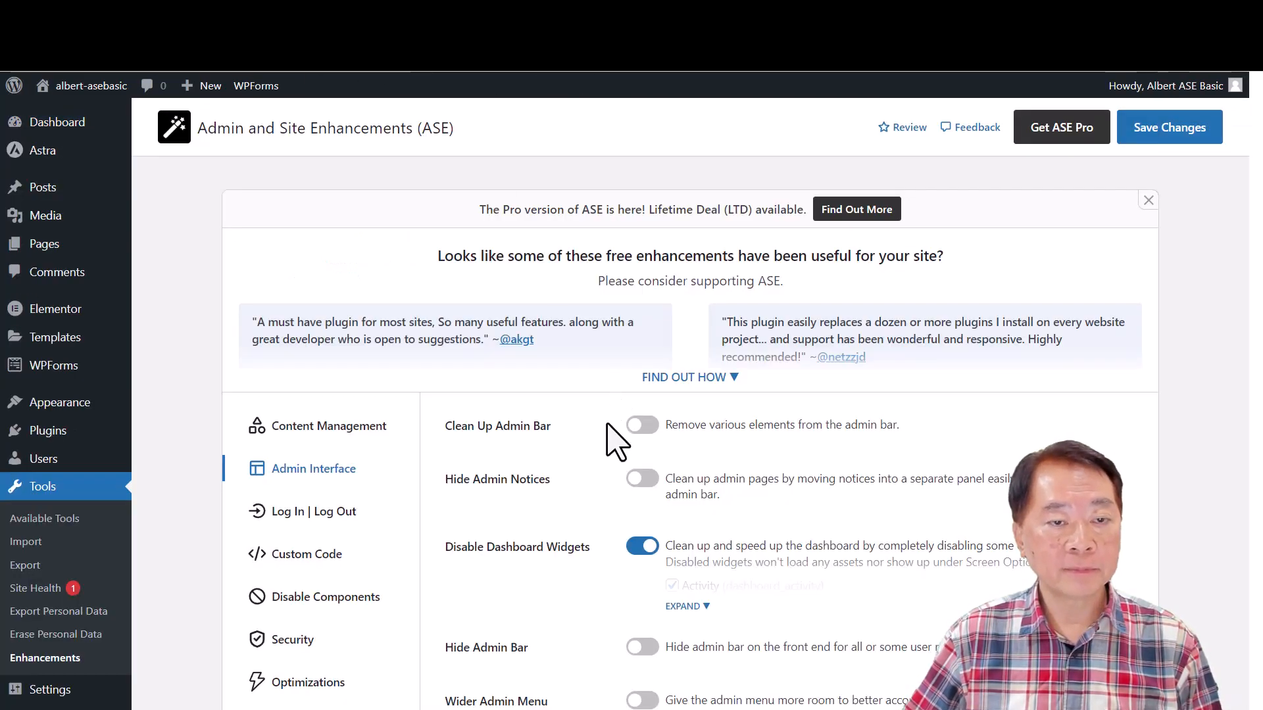
- Switch off the Disable Dashboard Widgets module in the ASE settings and save the changes
{"action": "left_click", "coordinate": [634, 545]}
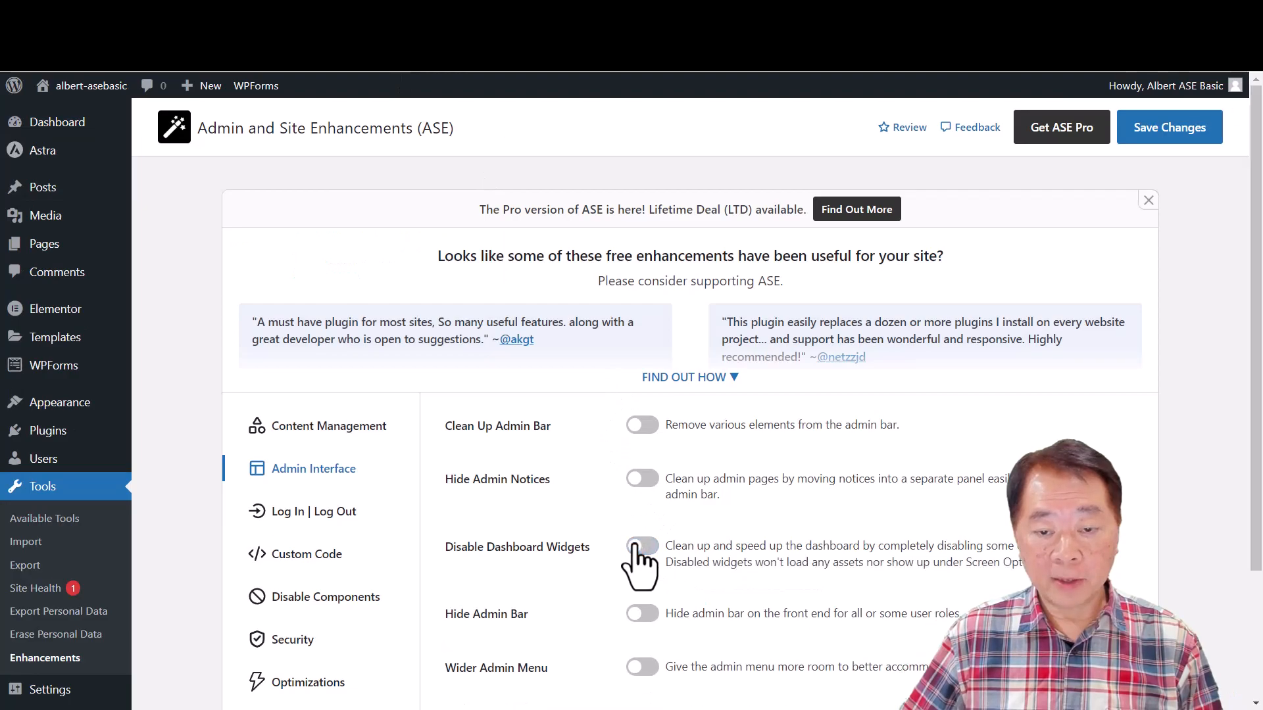
{"action": "left_click", "coordinate": [1151, 138]}
- Enable the Hide Admin Bar module for the Administrator role and save the changes
{"action": "scroll", "coordinate": [900, 434], "scroll_direction": "down", "scroll_amount": 2}
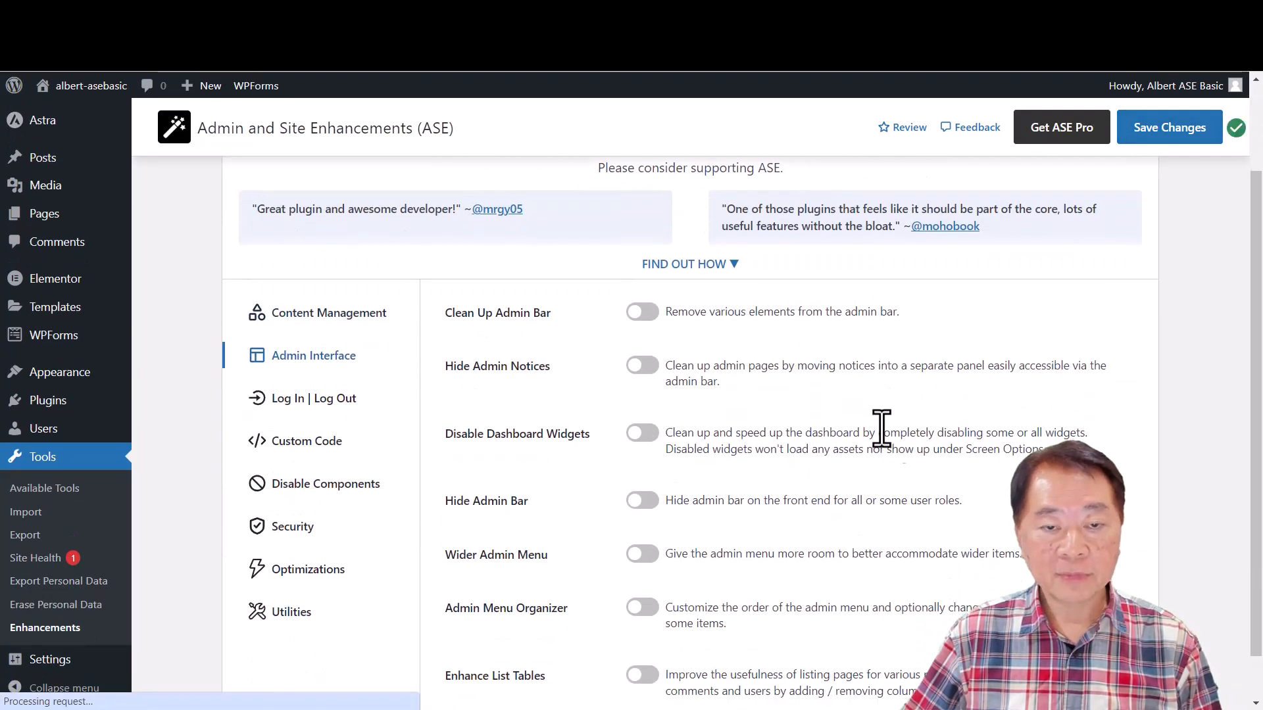
{"action": "left_click", "coordinate": [654, 502]}
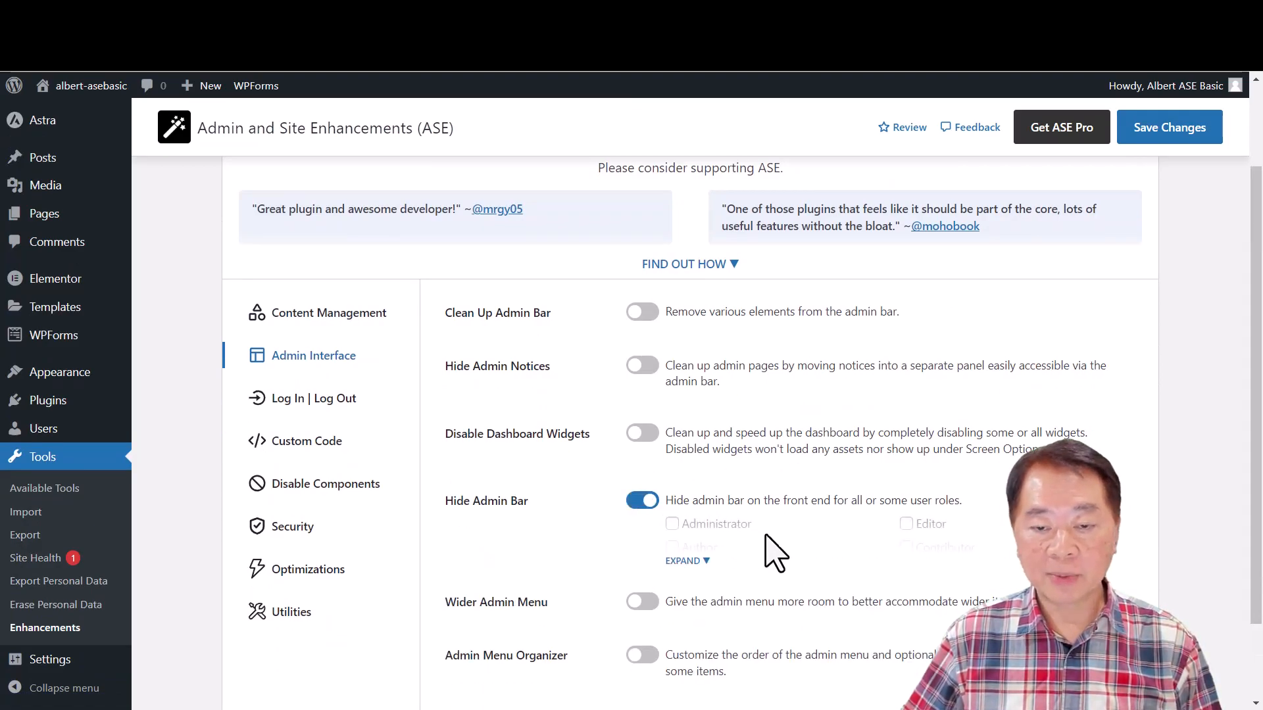
{"action": "scroll", "coordinate": [783, 565], "scroll_direction": "down", "scroll_amount": 1}
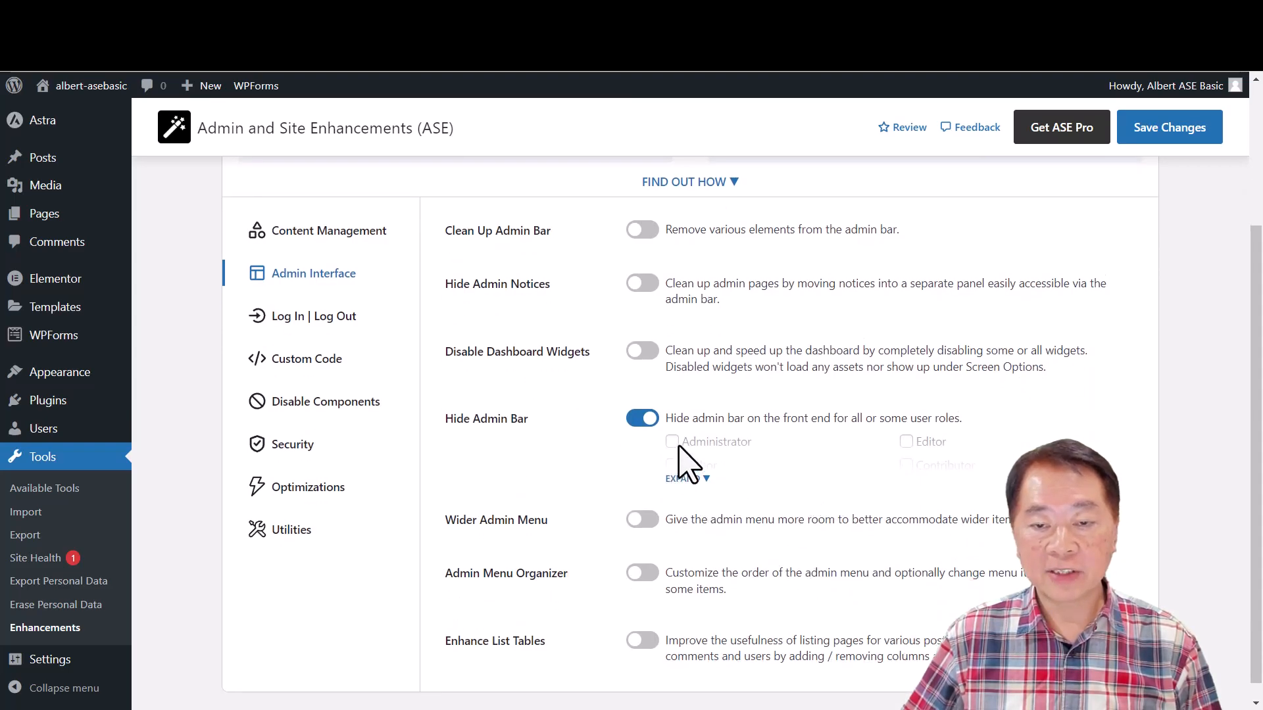
{"action": "left_click", "coordinate": [688, 478]}
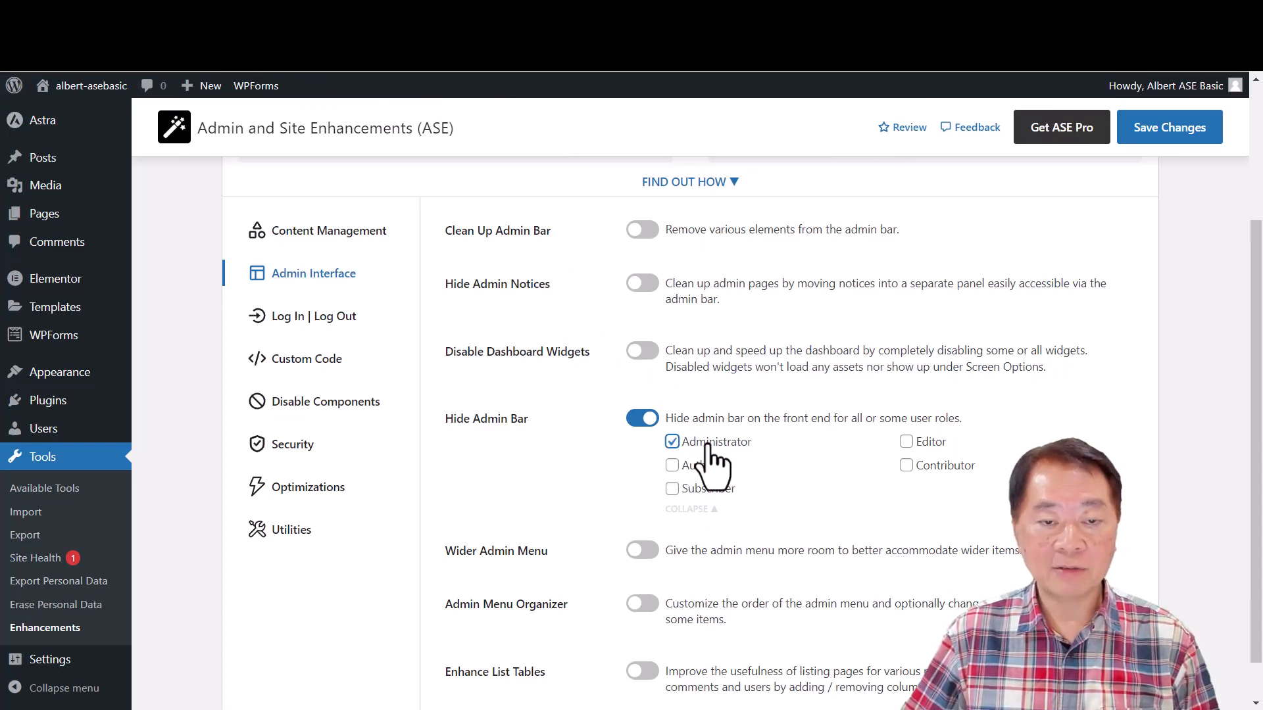
{"action": "left_click", "coordinate": [1167, 131]}
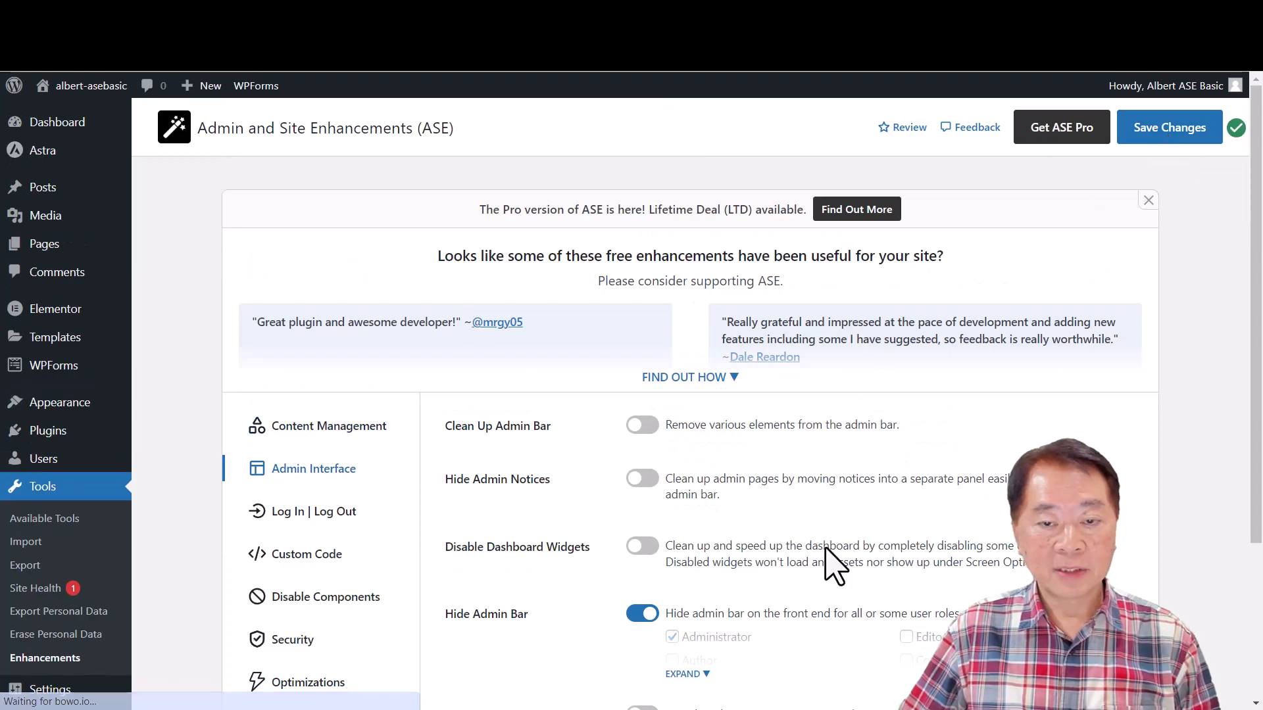
- Open the site's front end in a new browser tab, check it for the admin bar, and return to the ASE settings
{"action": "mouse_move", "coordinate": [53, 98]}
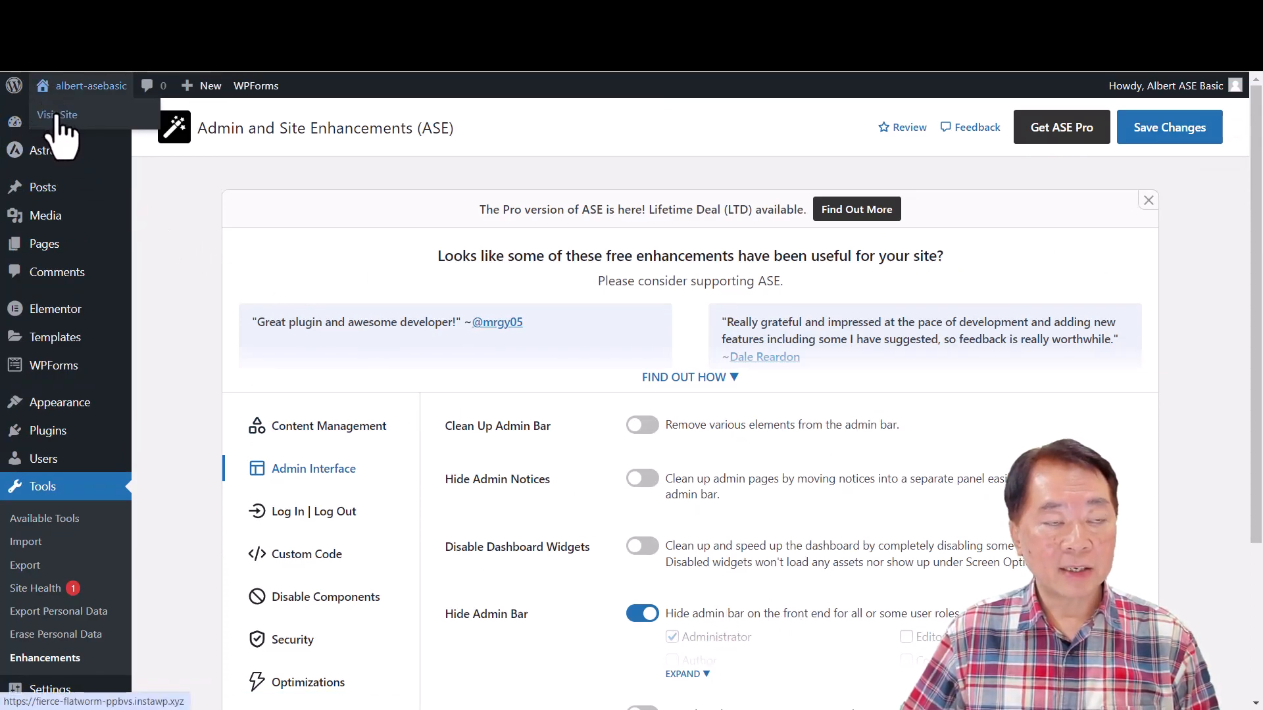
{"action": "right_click", "coordinate": [52, 113]}
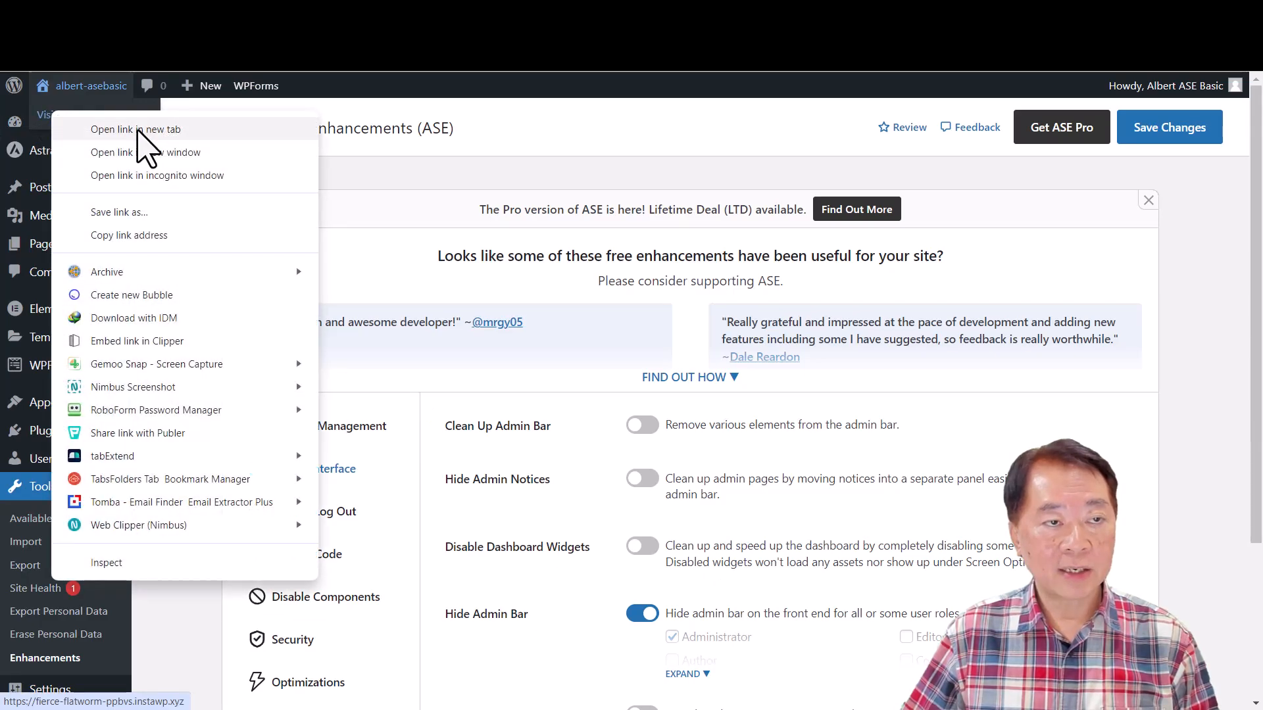
{"action": "left_click", "coordinate": [131, 127]}
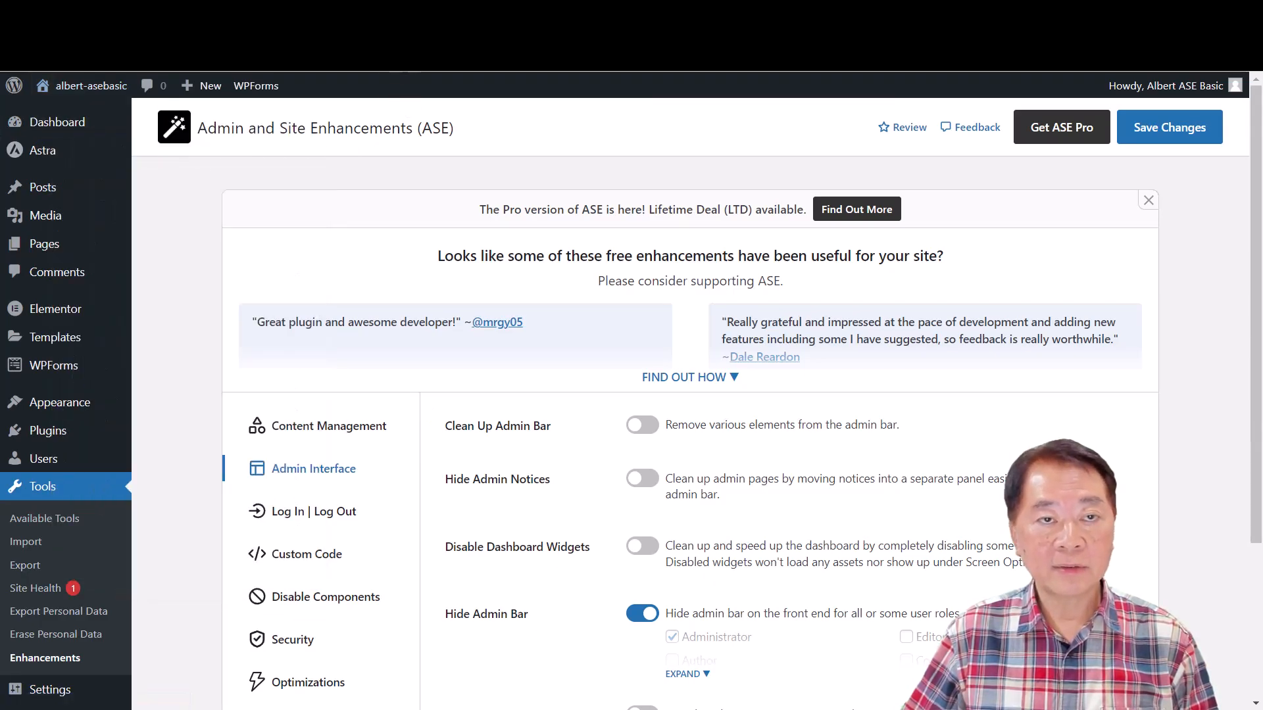
{"action": "left_click", "coordinate": [434, 15]}
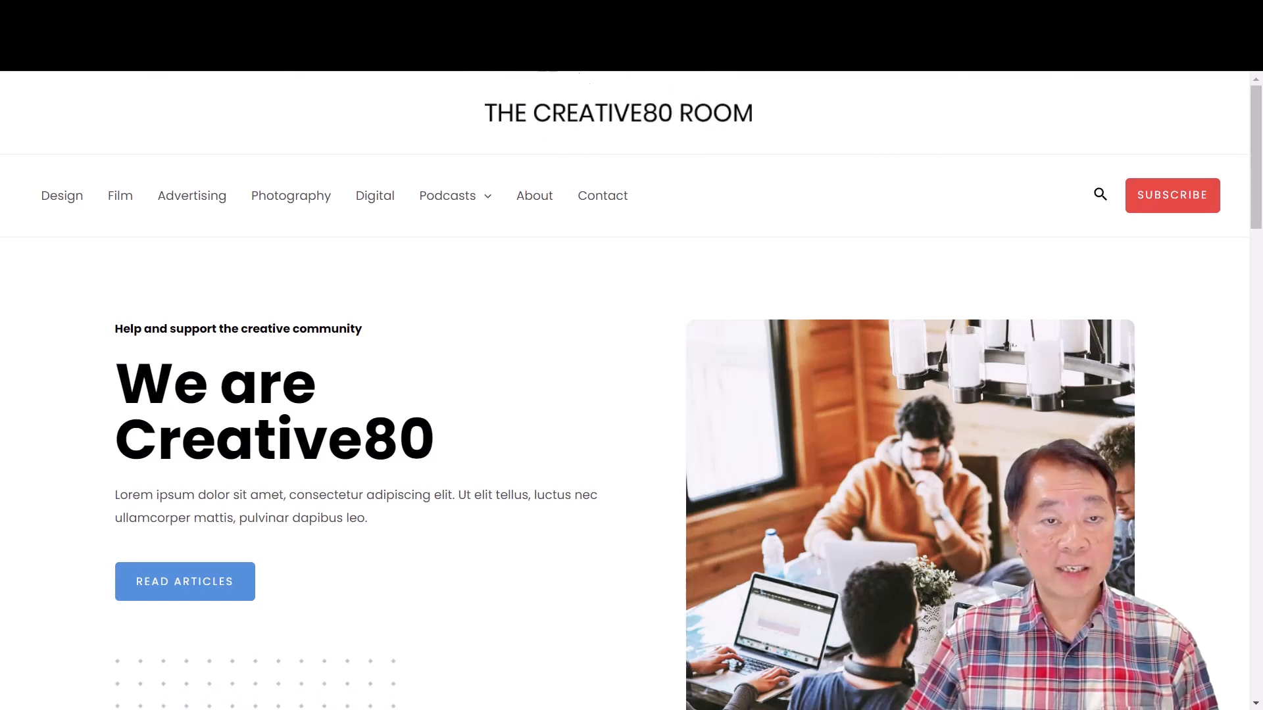
{"action": "left_click", "coordinate": [351, 14]}
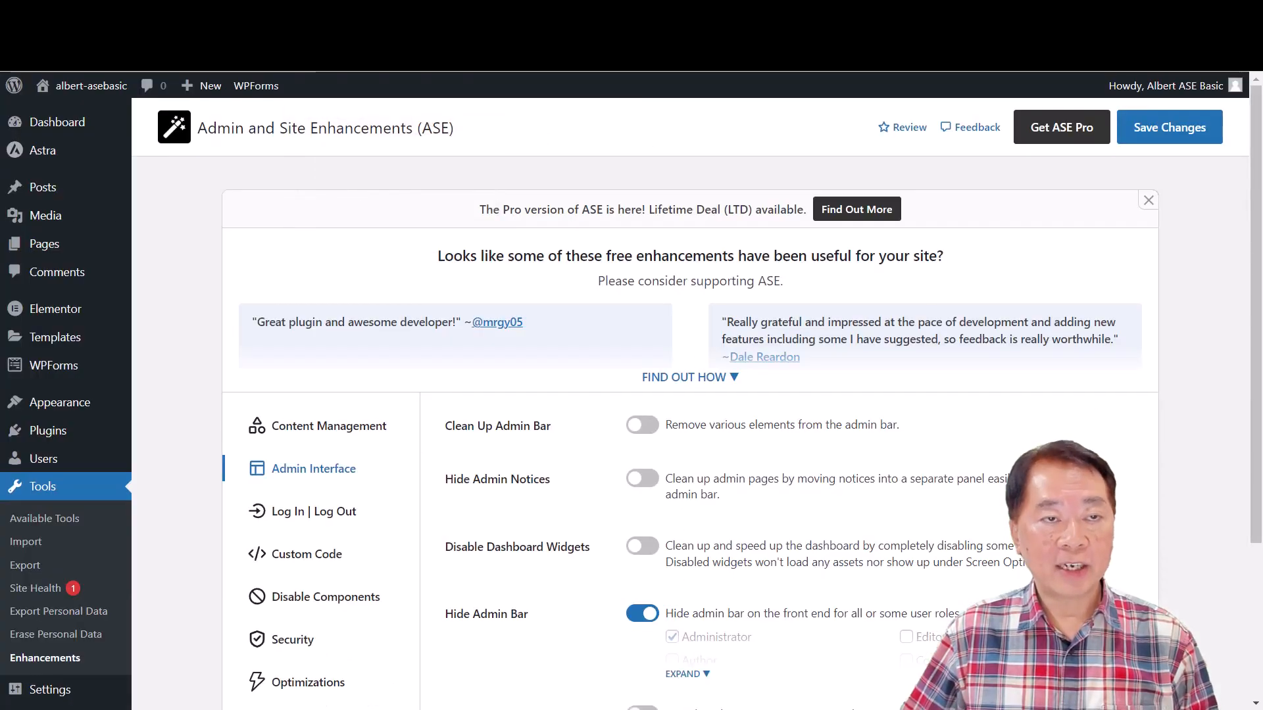
- Switch off the Hide Admin Bar module and save the changes
{"action": "left_click", "coordinate": [643, 618]}
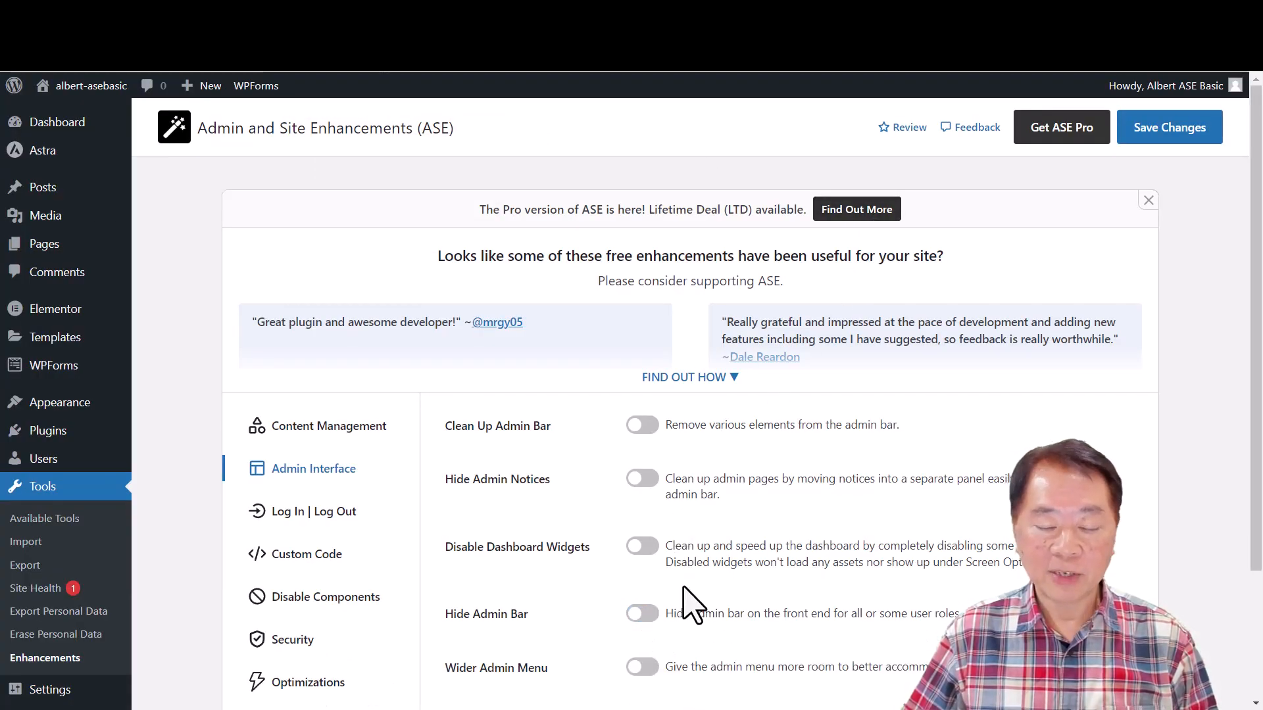
{"action": "scroll", "coordinate": [684, 602], "scroll_direction": "down", "scroll_amount": 3}
{"action": "left_click", "coordinate": [1166, 132]}
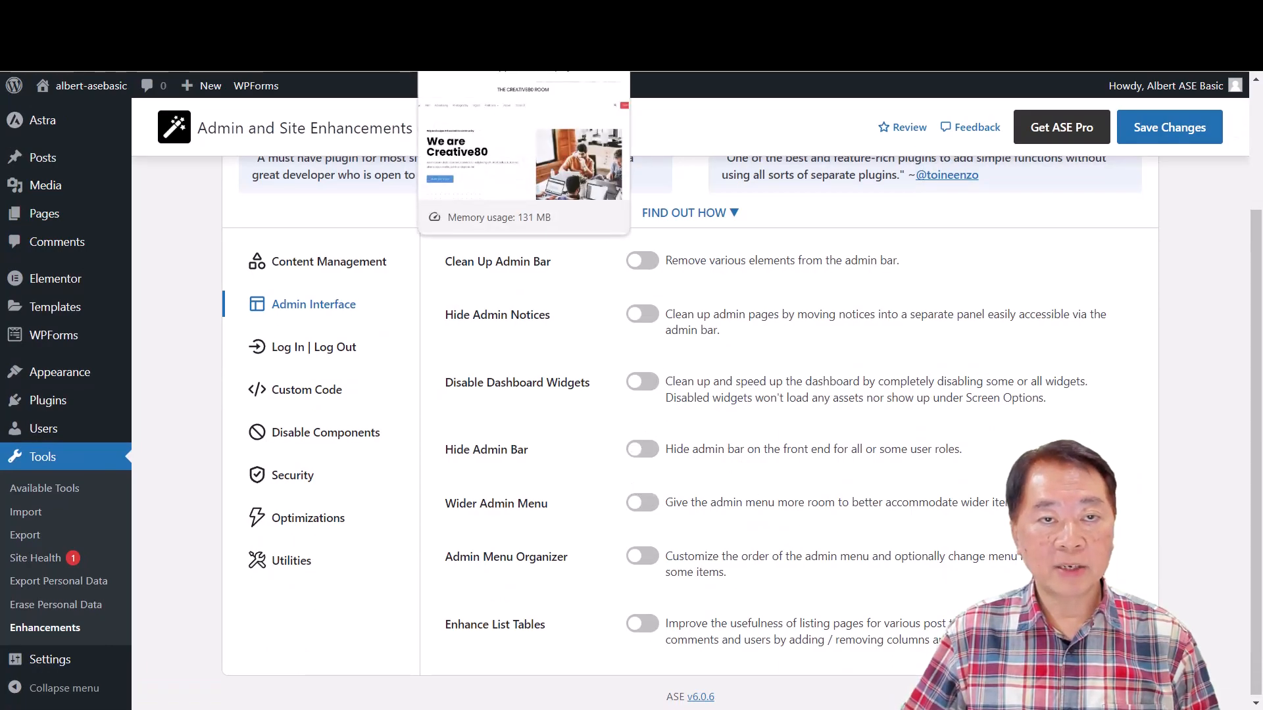
- Reload the site's front-end page, check the admin bar again, and return to the ASE settings
{"action": "left_click", "coordinate": [486, 13]}
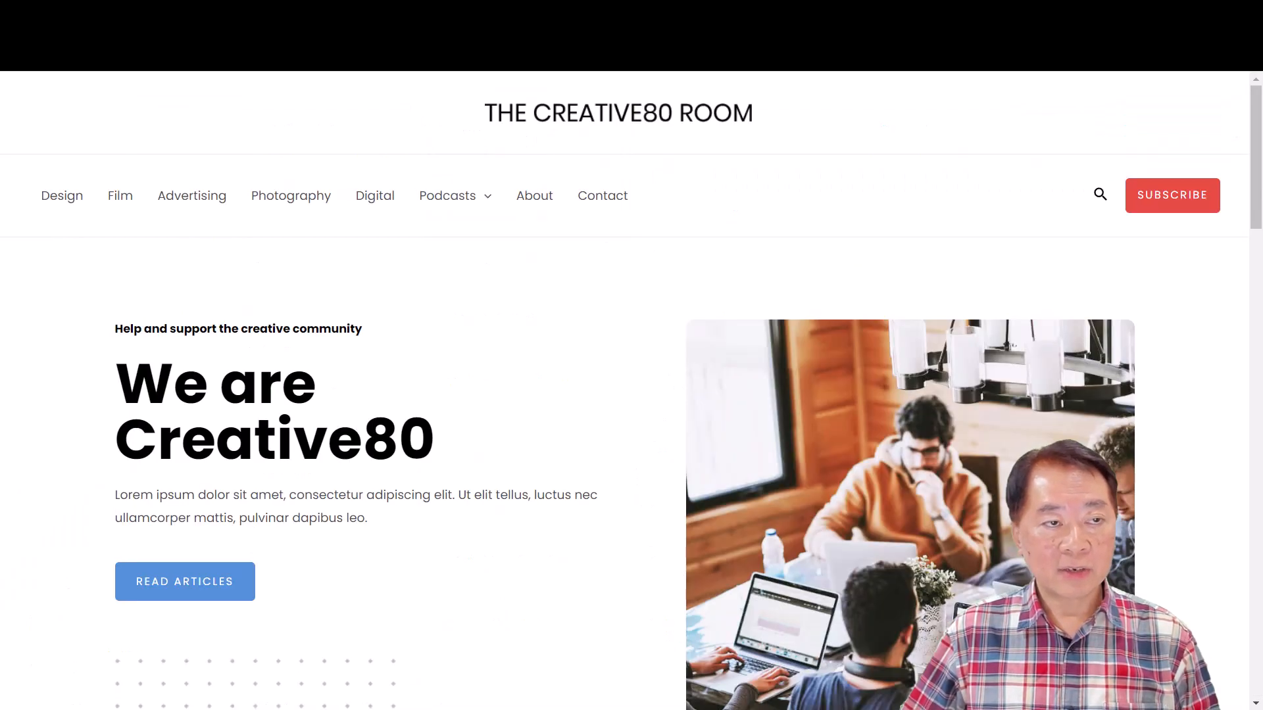
{"action": "key", "text": "F5"}
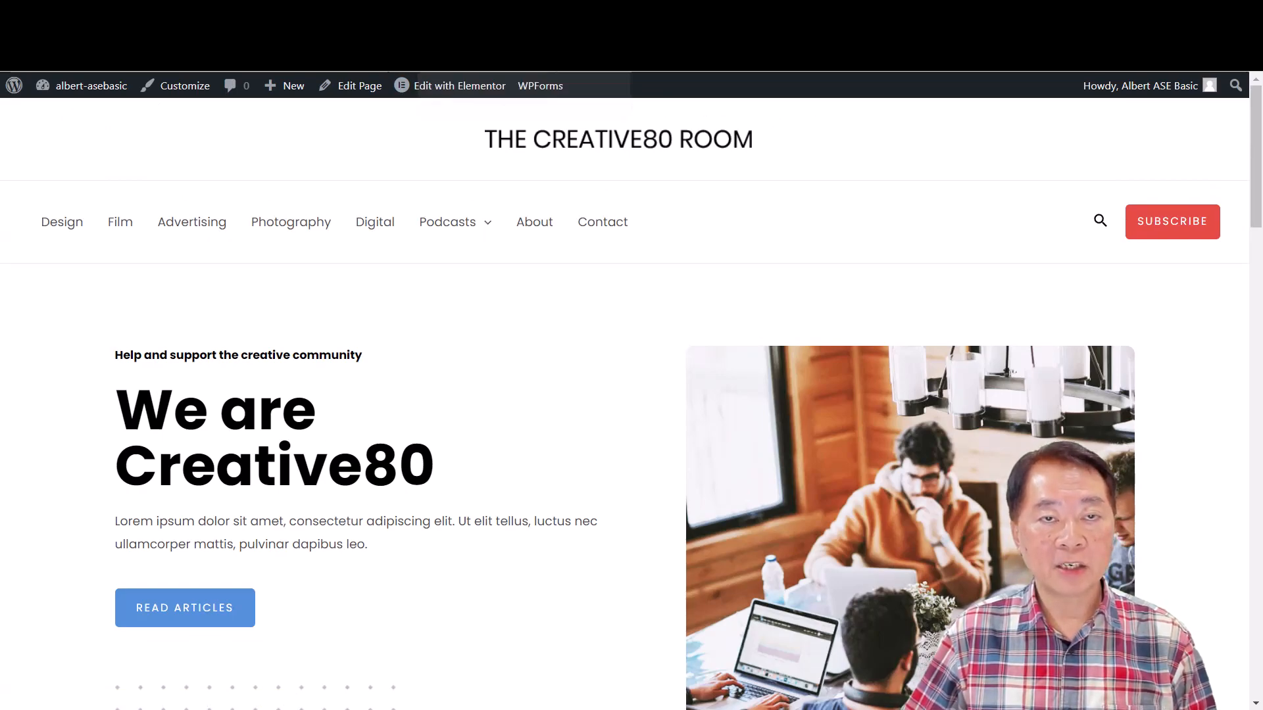
{"action": "left_click", "coordinate": [487, 14]}
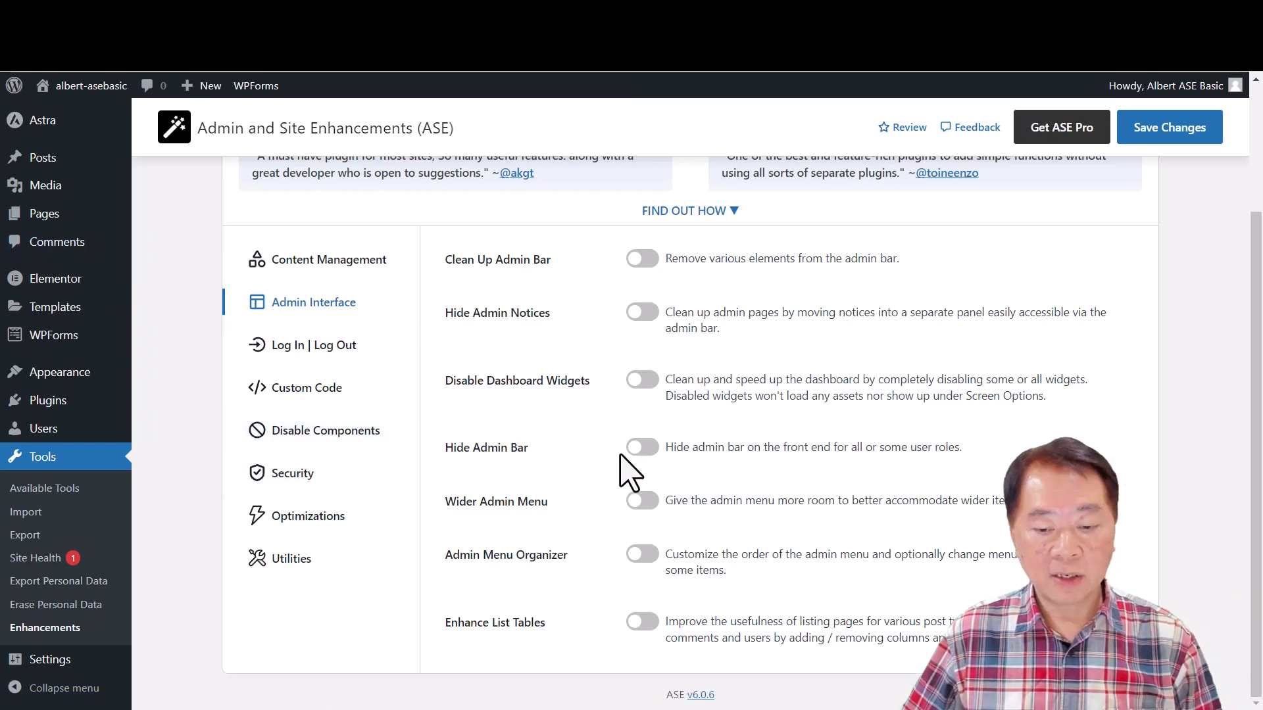
- Enable the Wider Admin Menu module, set the menu width to 200px, and save the changes
{"action": "left_click", "coordinate": [651, 501]}
{"action": "scroll", "coordinate": [736, 535], "scroll_direction": "down", "scroll_amount": 1}
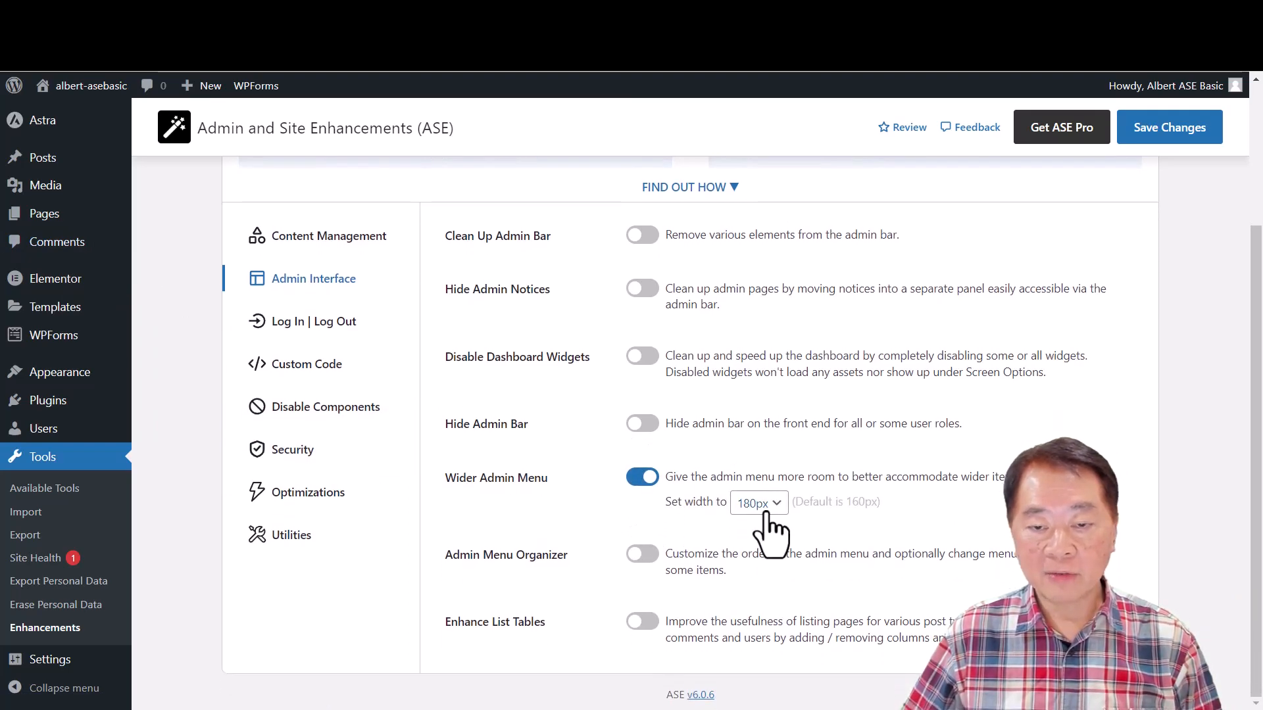
{"action": "left_click", "coordinate": [765, 510]}
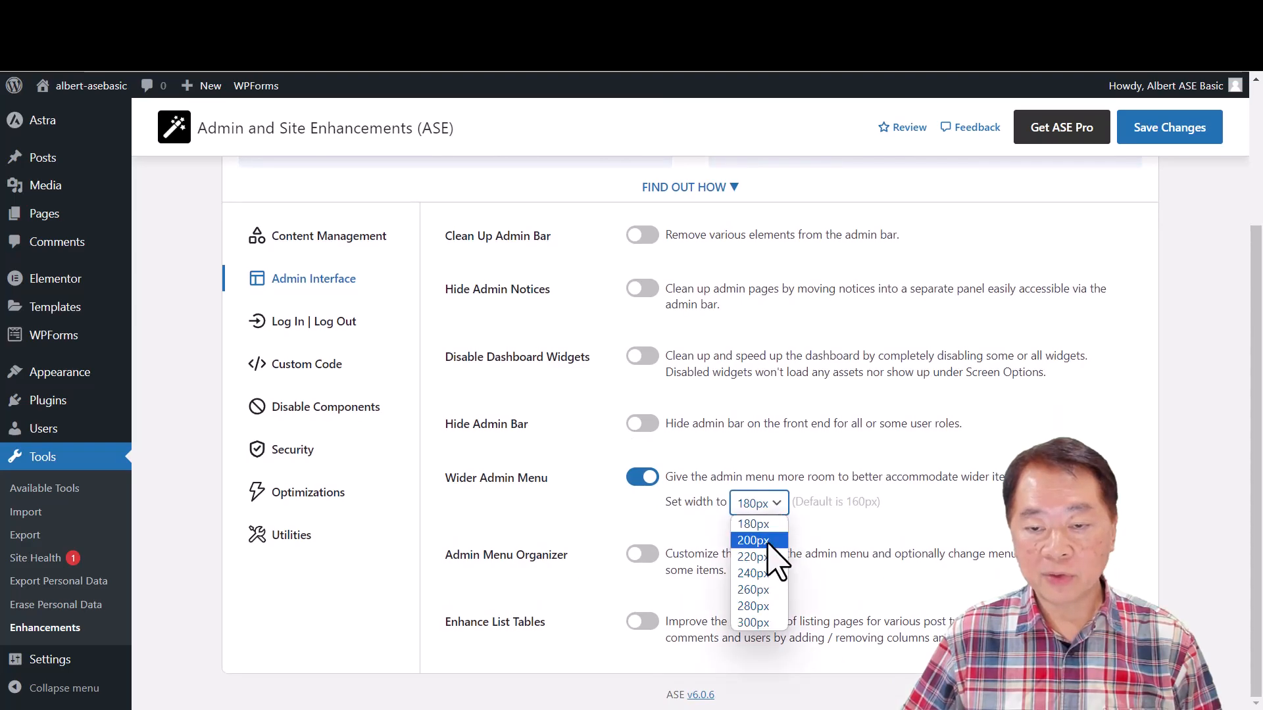
{"action": "left_click", "coordinate": [768, 541]}
{"action": "left_click", "coordinate": [1150, 130]}
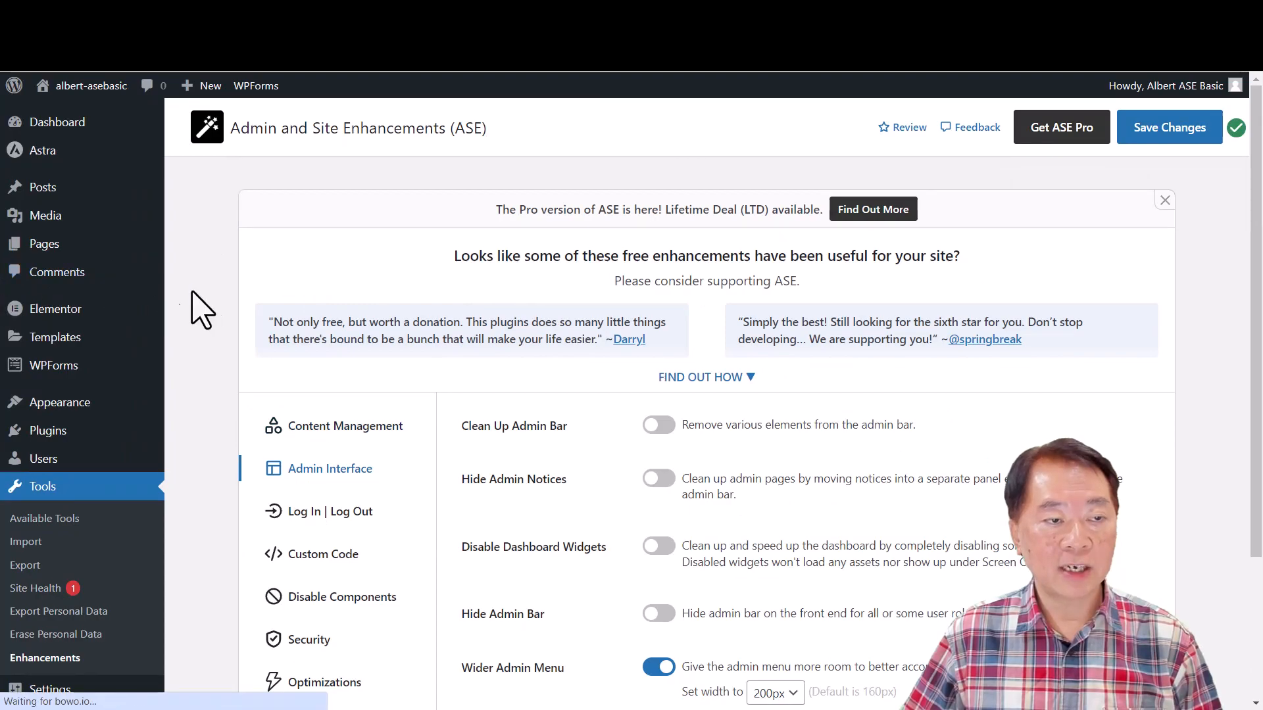
- Inspect the widened admin menu and its WPForms submenu, then switch off the Wider Admin Menu module
{"action": "mouse_move", "coordinate": [103, 304]}
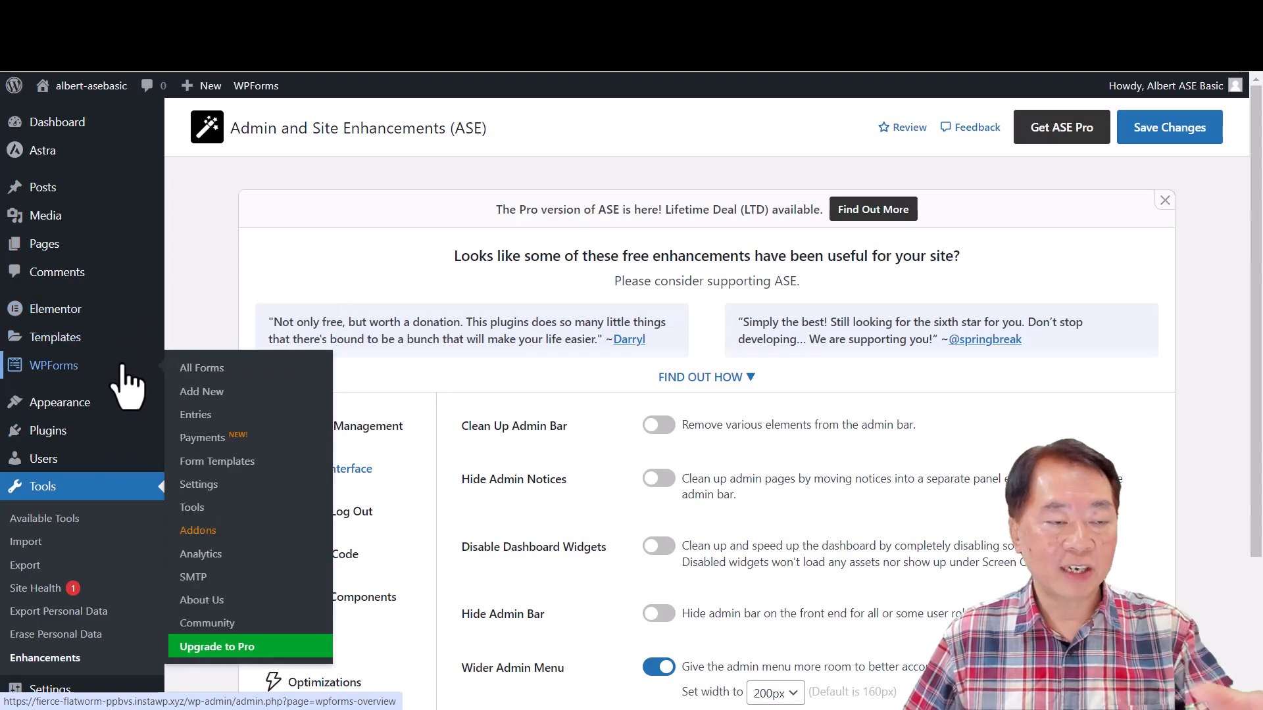
{"action": "scroll", "coordinate": [806, 549], "scroll_direction": "down", "scroll_amount": 3}
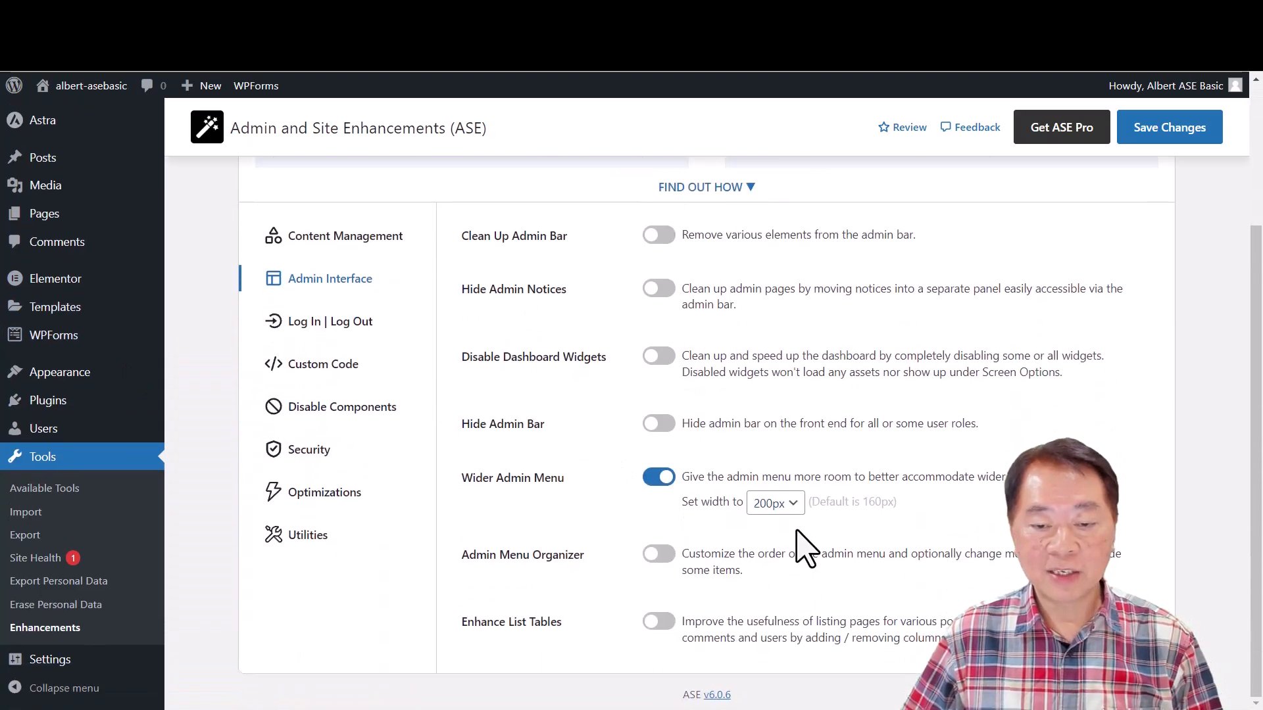
{"action": "left_click", "coordinate": [654, 479]}
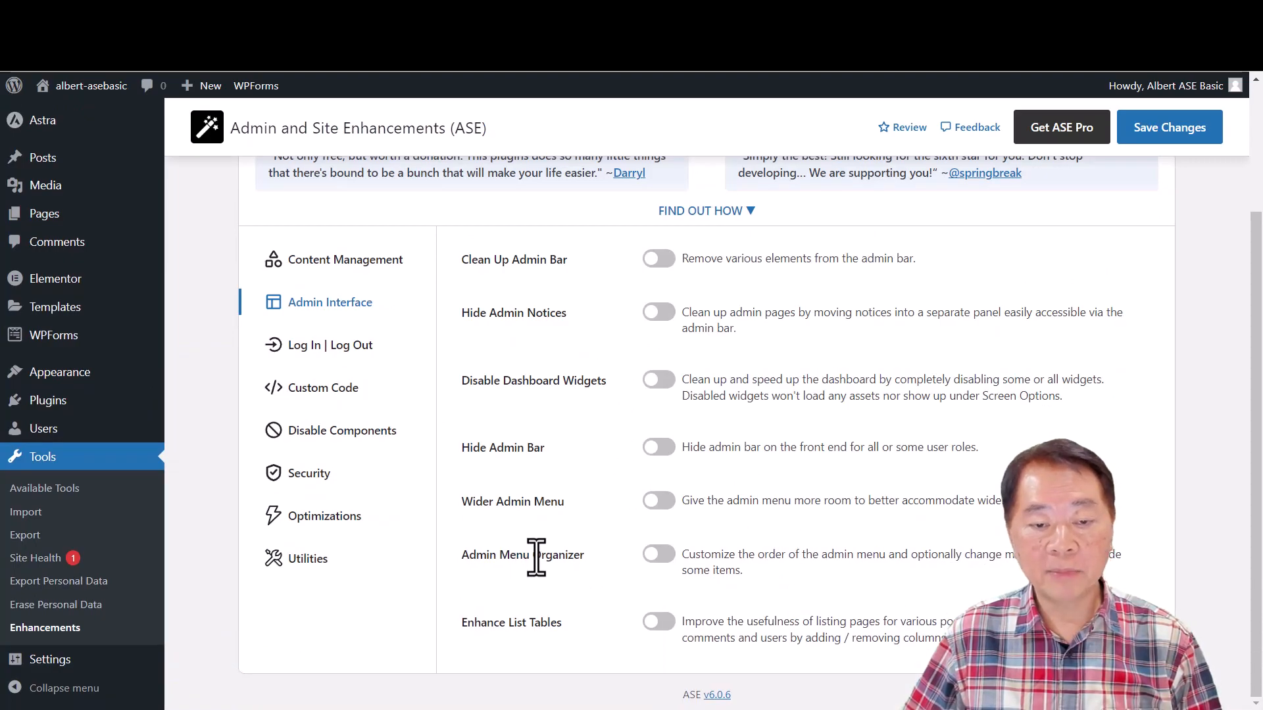
- Enable the Admin Menu Organizer module and expand its list of menu items
{"action": "left_click", "coordinate": [666, 554]}
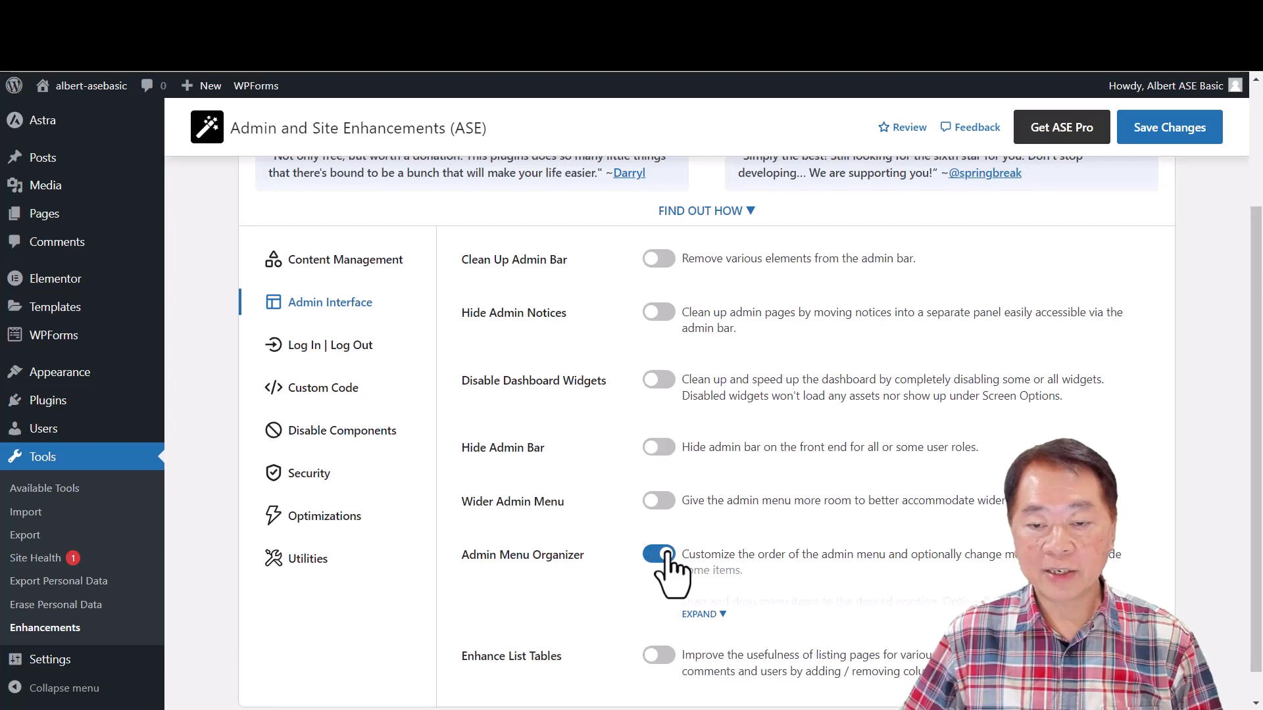
{"action": "scroll", "coordinate": [756, 591], "scroll_direction": "down", "scroll_amount": 1}
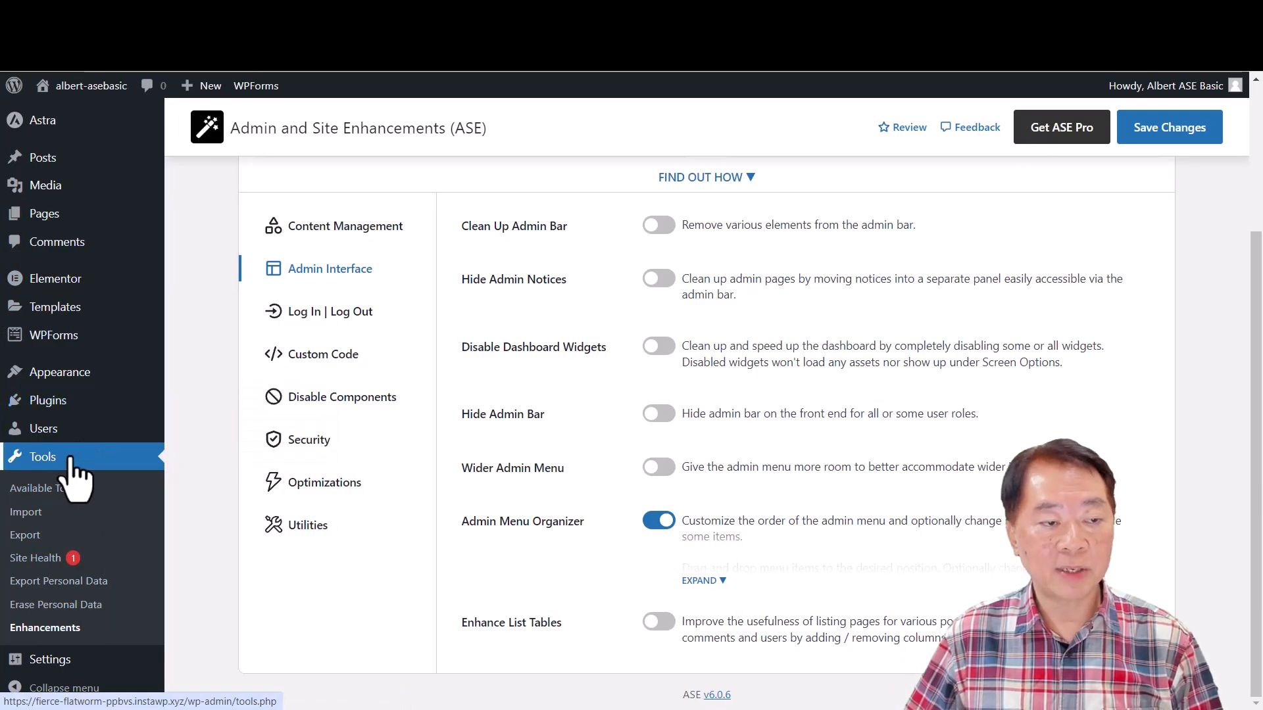
{"action": "left_click", "coordinate": [715, 581]}
{"action": "scroll", "coordinate": [837, 507], "scroll_direction": "down", "scroll_amount": 4}
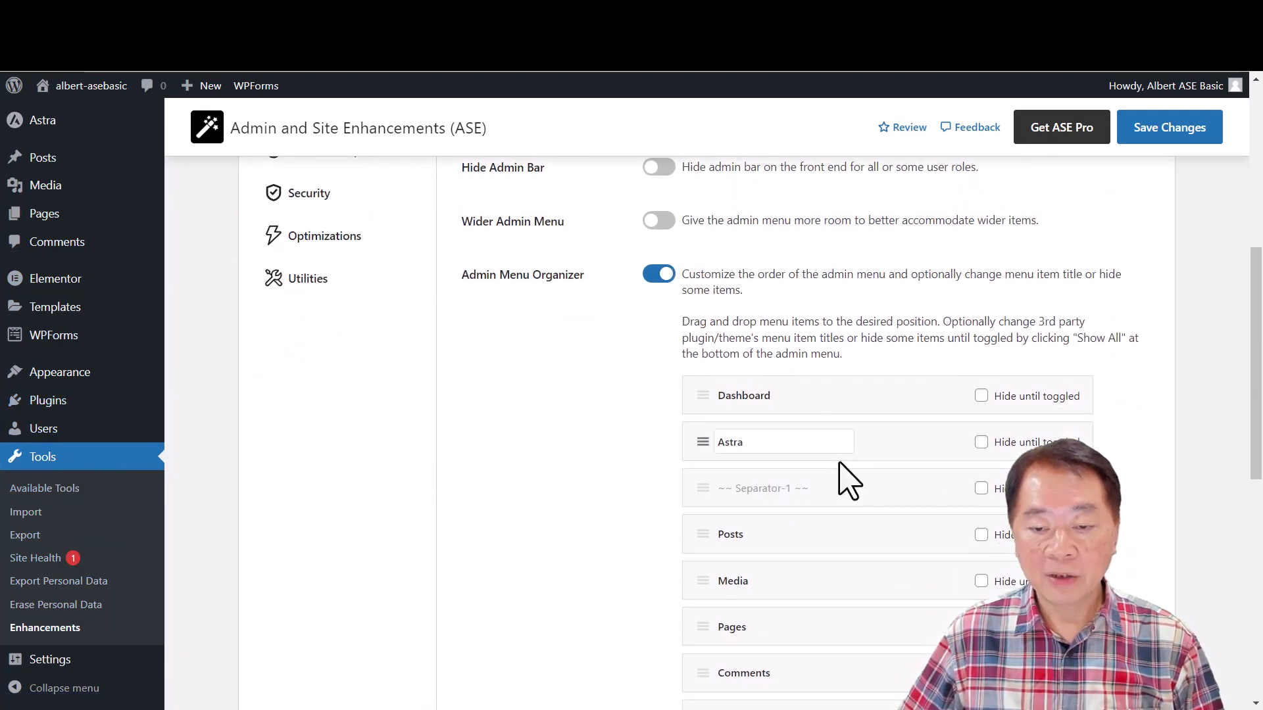
- Compare the organizer list with the admin menu and set the Astra and WPForms items to Hide until toggled
{"action": "scroll", "coordinate": [99, 362], "scroll_direction": "up", "scroll_amount": 3}
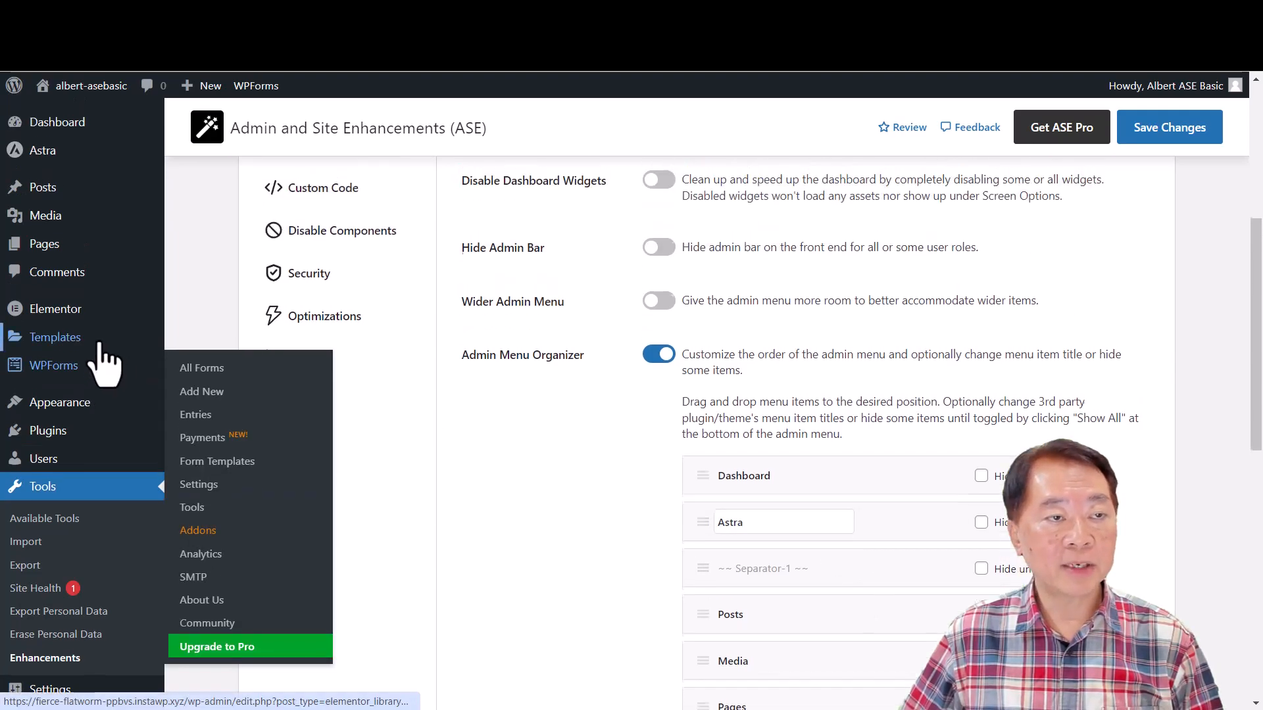
{"action": "mouse_move", "coordinate": [56, 127]}
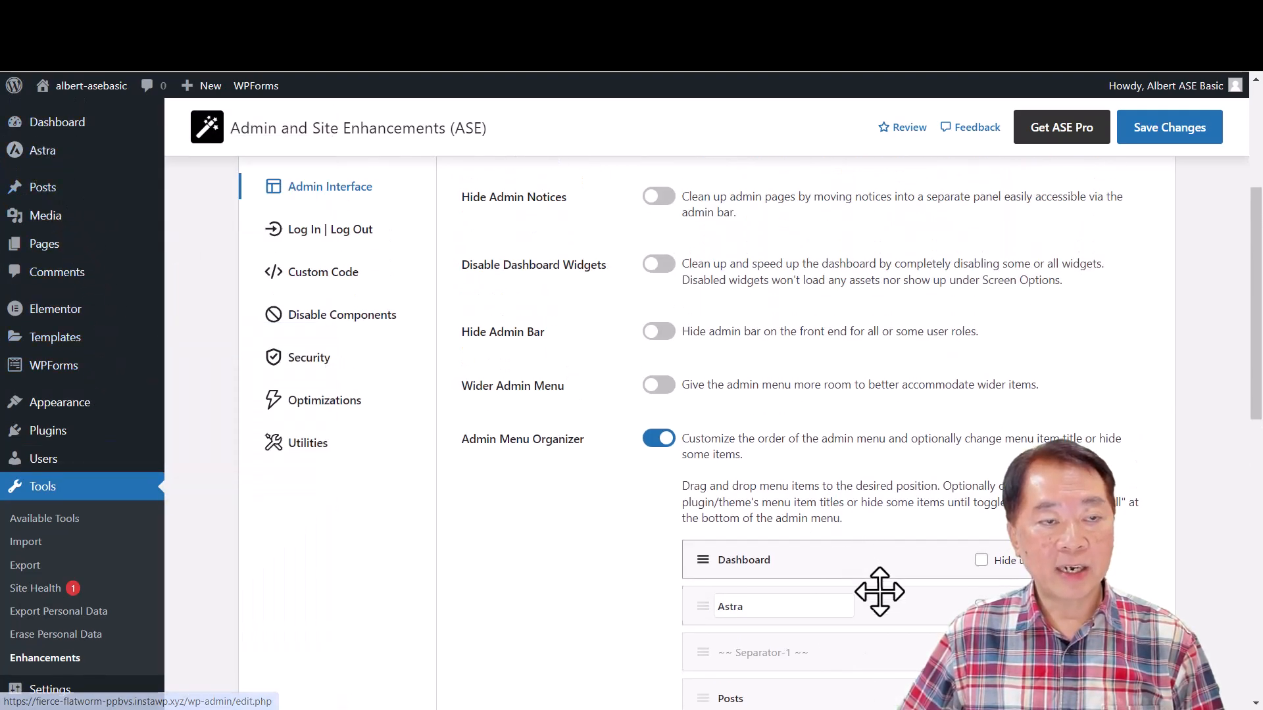
{"action": "scroll", "coordinate": [883, 600], "scroll_direction": "down", "scroll_amount": 1}
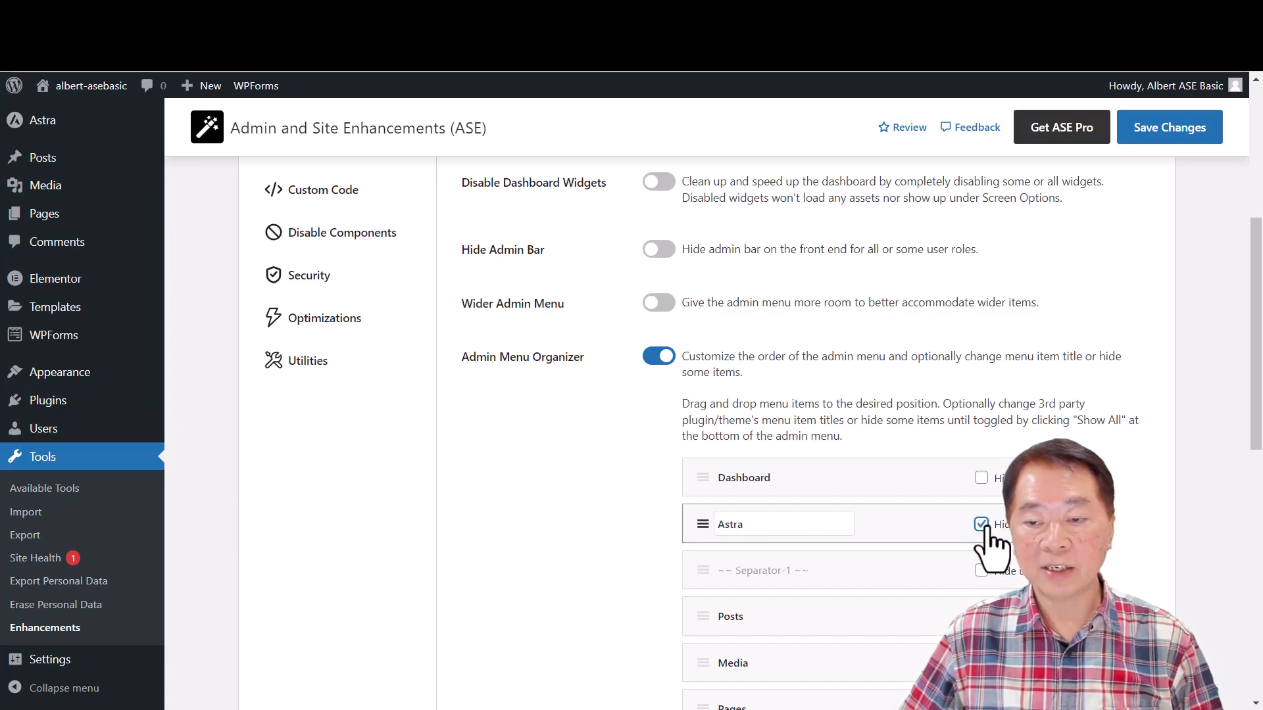
{"action": "scroll", "coordinate": [907, 602], "scroll_direction": "down", "scroll_amount": 3}
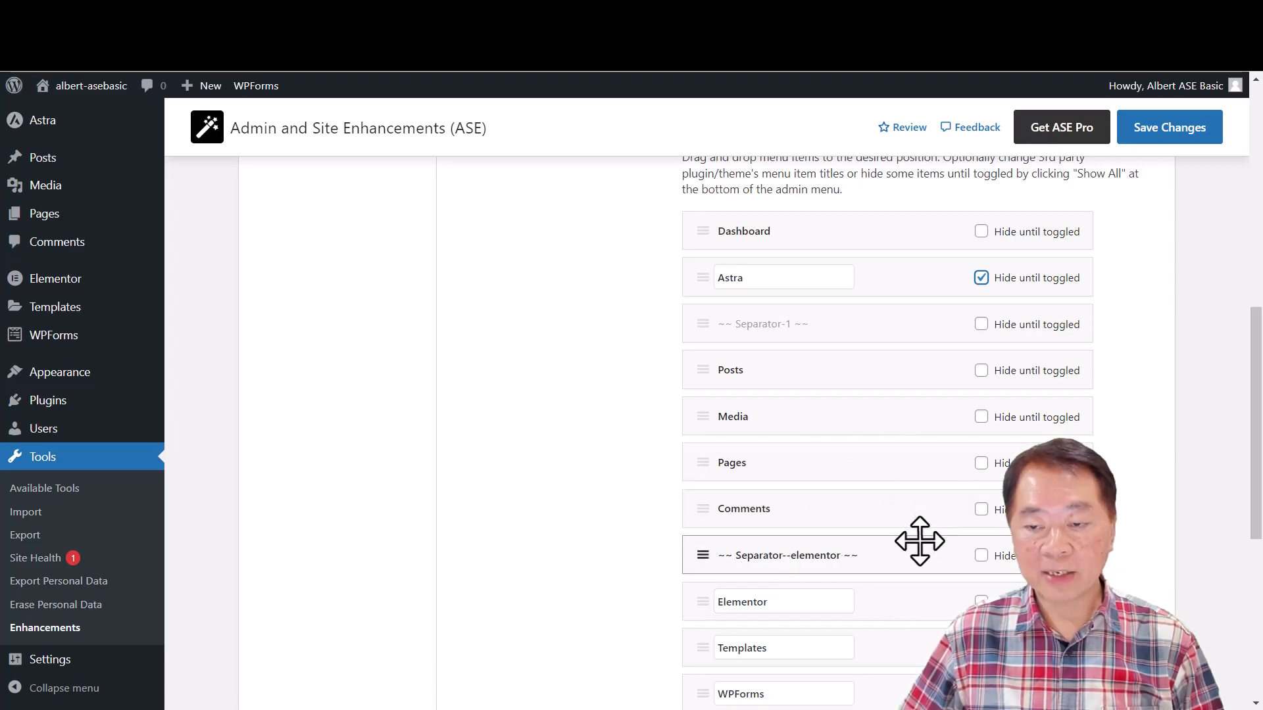
{"action": "scroll", "coordinate": [920, 541], "scroll_direction": "down", "scroll_amount": 2}
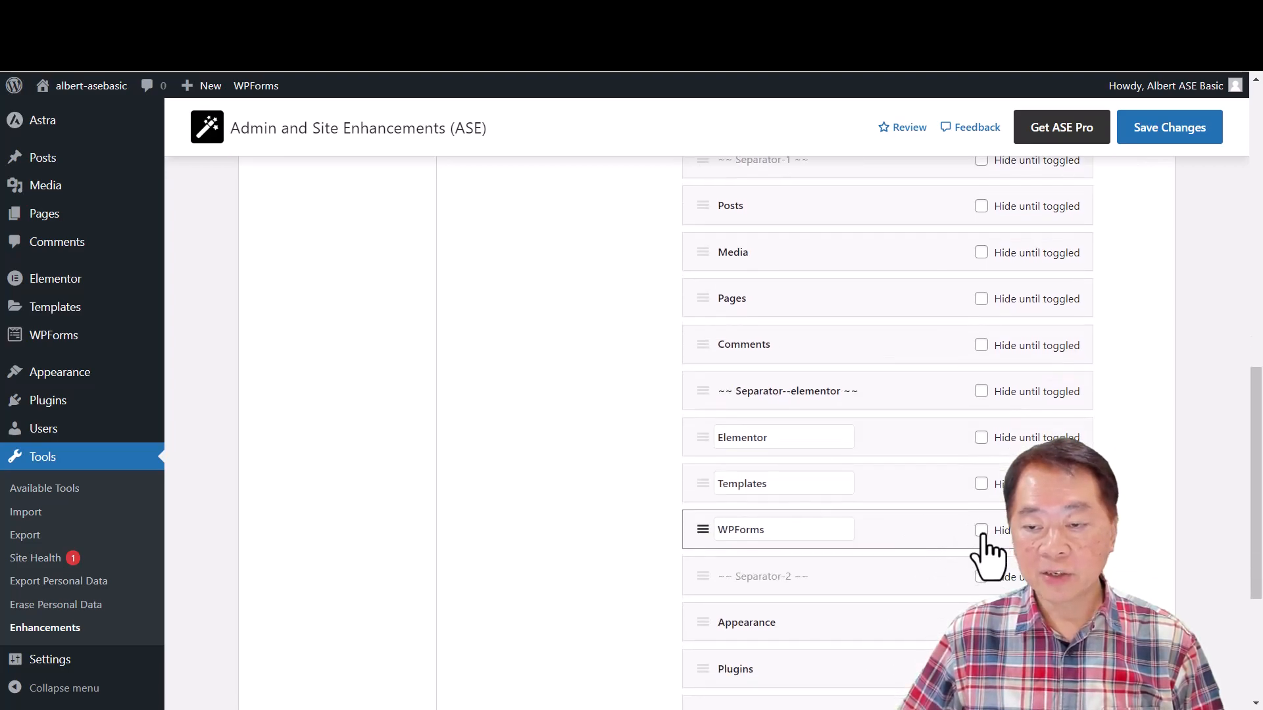
{"action": "scroll", "coordinate": [920, 569], "scroll_direction": "down", "scroll_amount": 2}
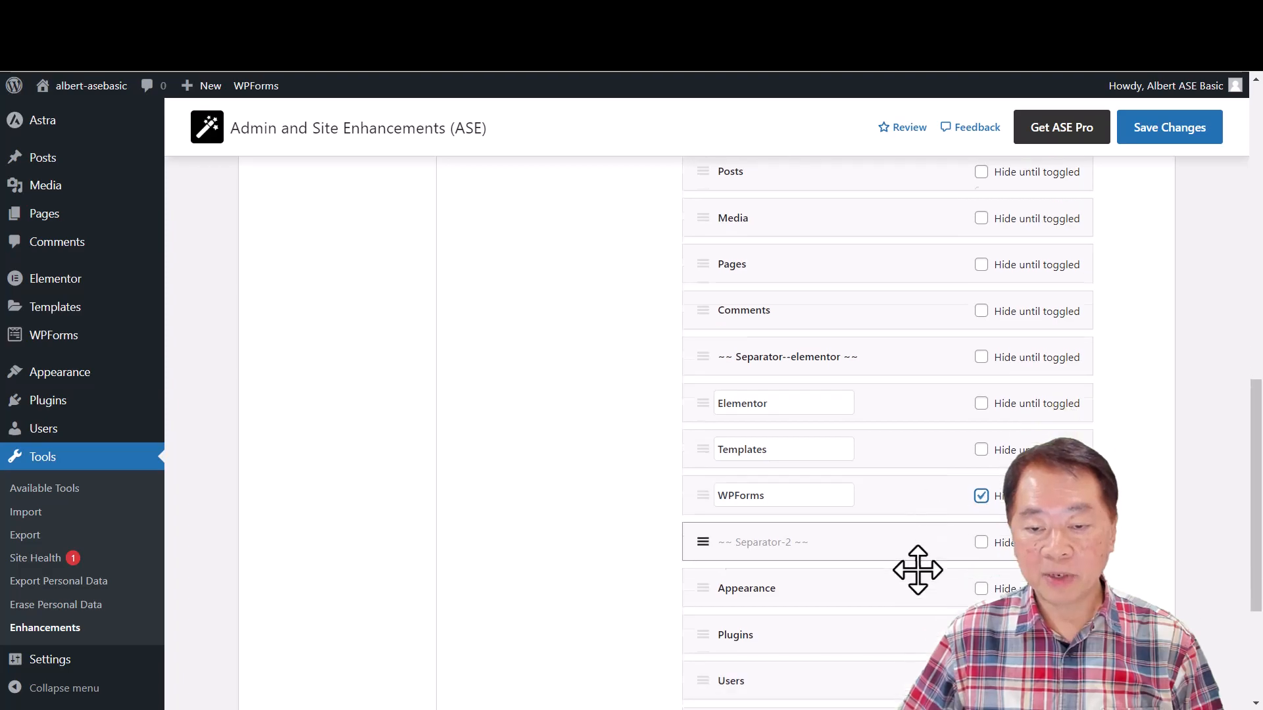
{"action": "scroll", "coordinate": [955, 595], "scroll_direction": "down", "scroll_amount": 1}
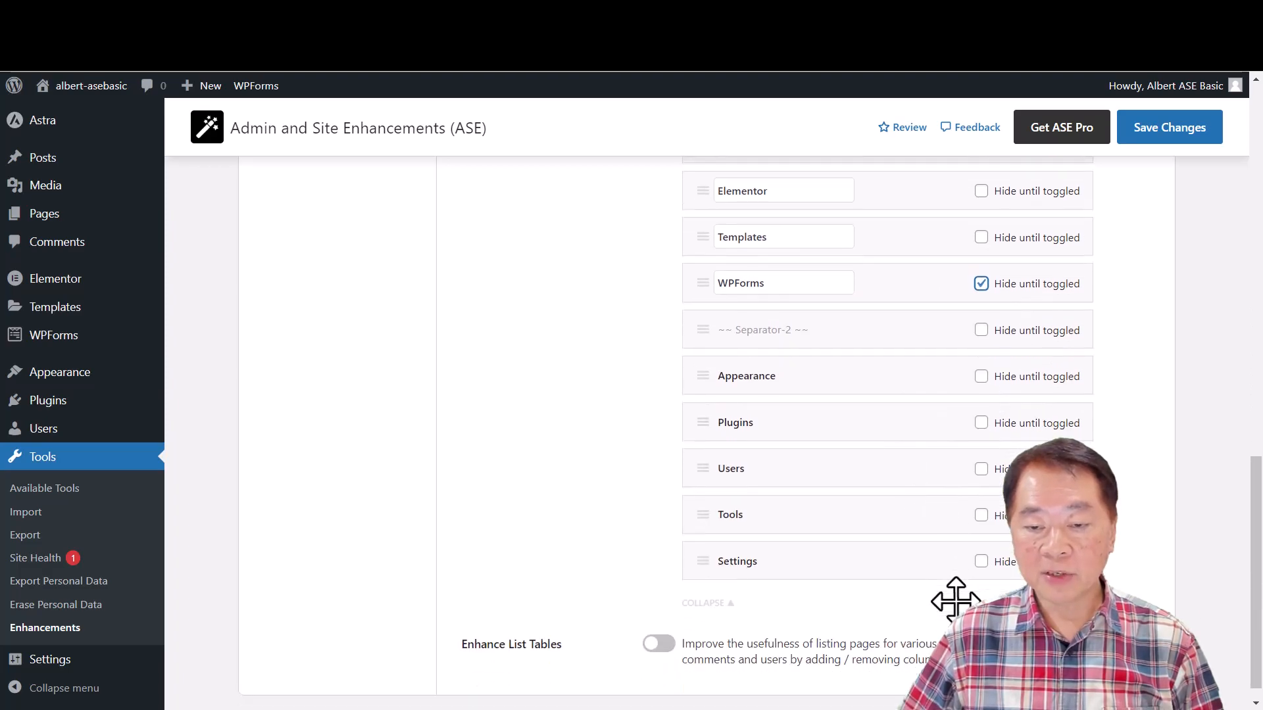
- Move the Settings item directly below Dashboard in the Admin Menu Organizer list and save the changes
{"action": "scroll", "coordinate": [955, 600], "scroll_direction": "up", "scroll_amount": 2}
{"action": "scroll", "coordinate": [955, 602], "scroll_direction": "down", "scroll_amount": 2}
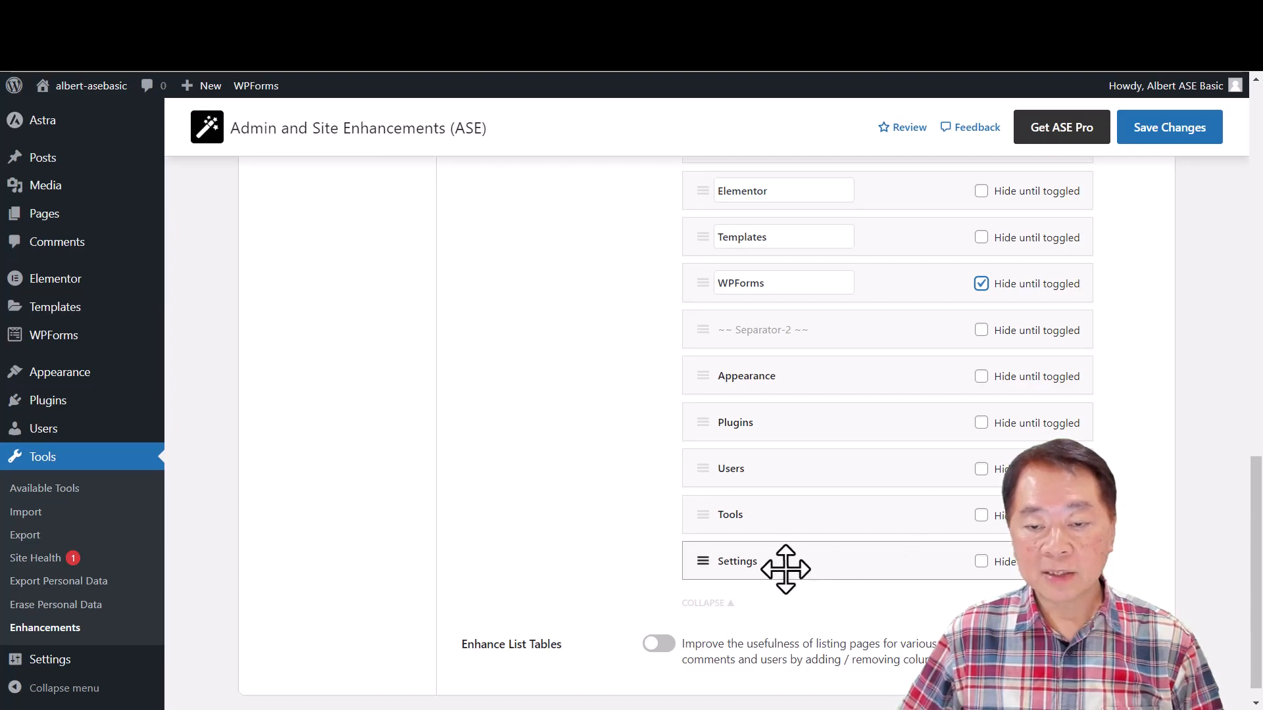
{"action": "left_click_drag", "start_coordinate": [785, 567], "coordinate": [789, 208]}
{"action": "scroll", "coordinate": [899, 368], "scroll_direction": "up", "scroll_amount": 4}
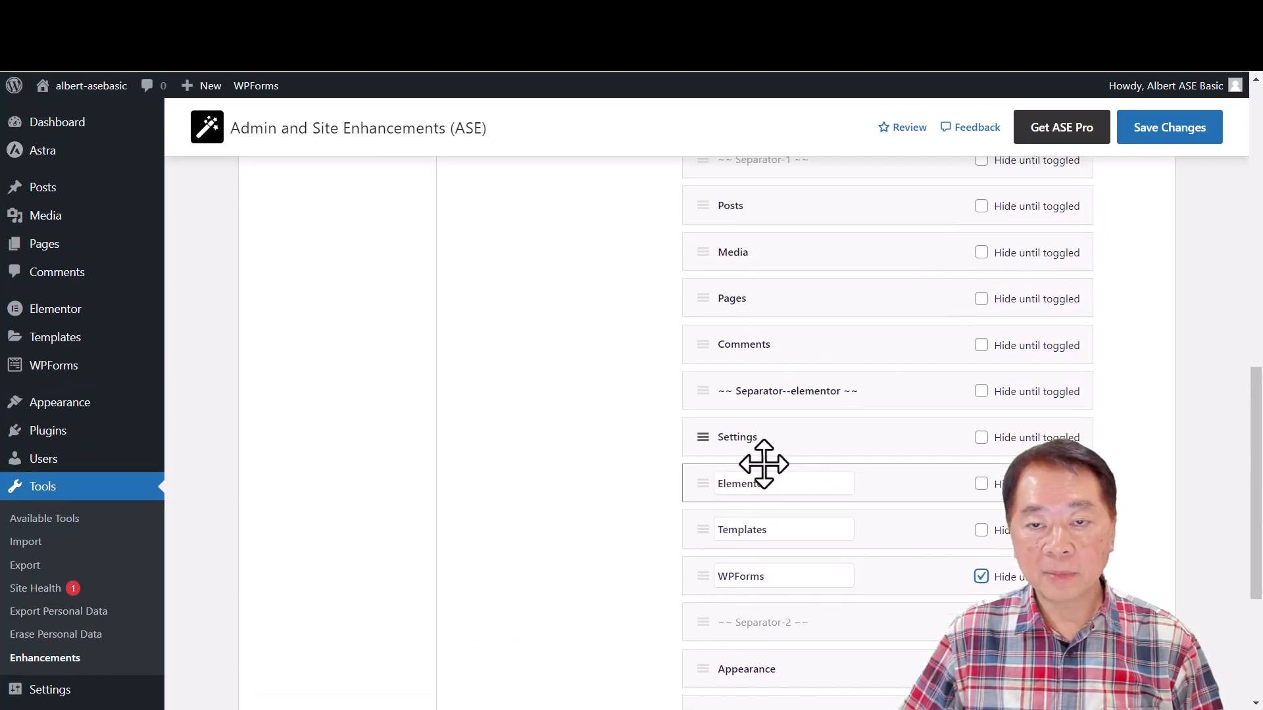
{"action": "left_click_drag", "start_coordinate": [750, 450], "coordinate": [783, 205]}
{"action": "scroll", "coordinate": [845, 348], "scroll_direction": "up", "scroll_amount": 3}
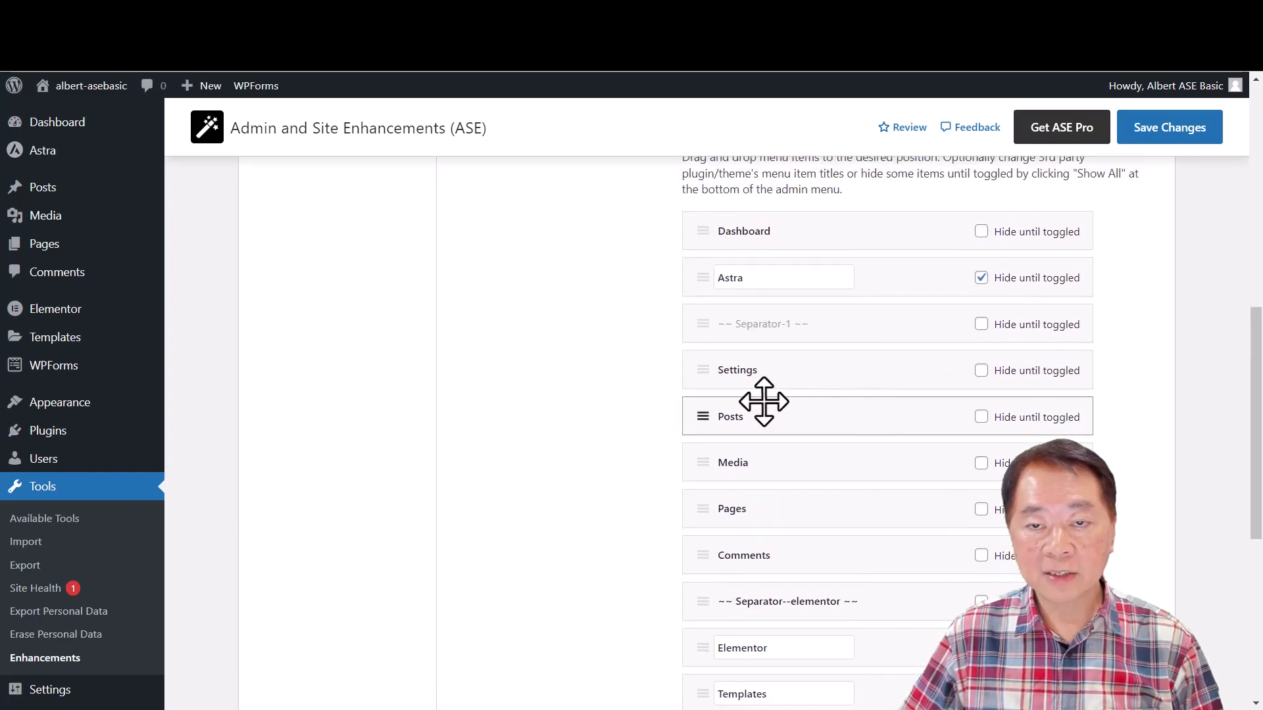
{"action": "left_click_drag", "start_coordinate": [749, 377], "coordinate": [753, 258]}
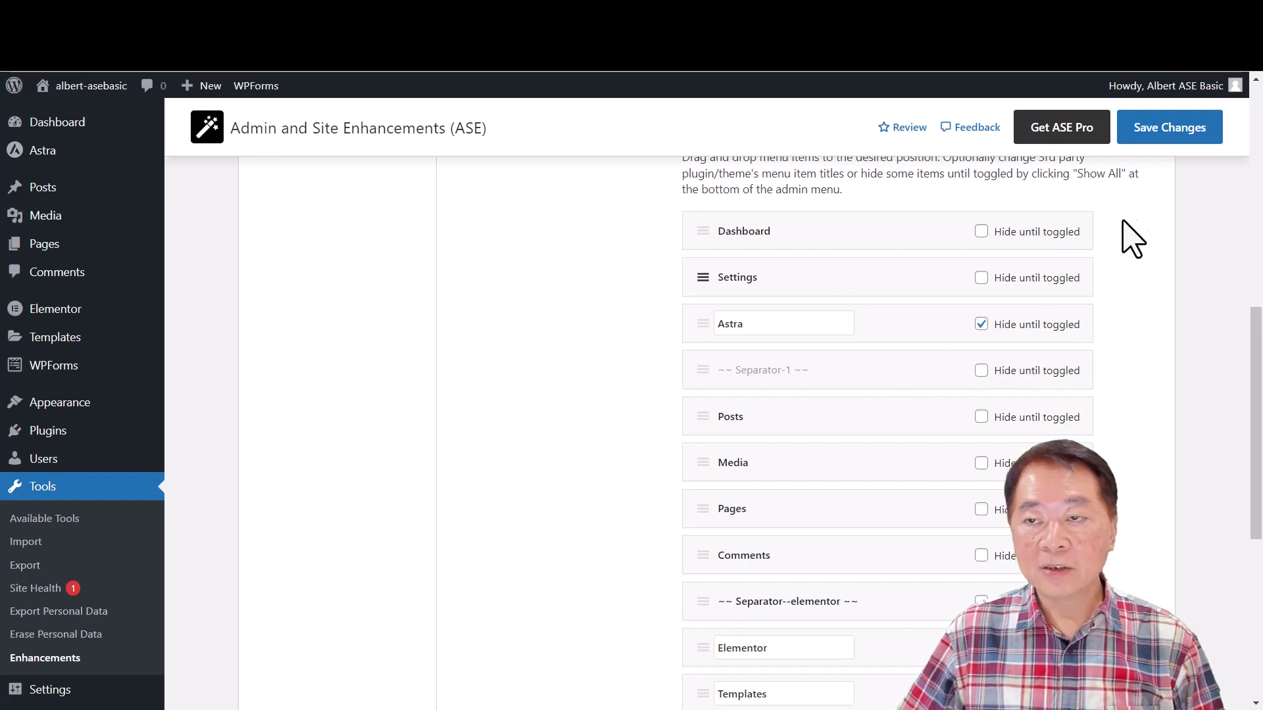
{"action": "left_click", "coordinate": [1167, 131]}
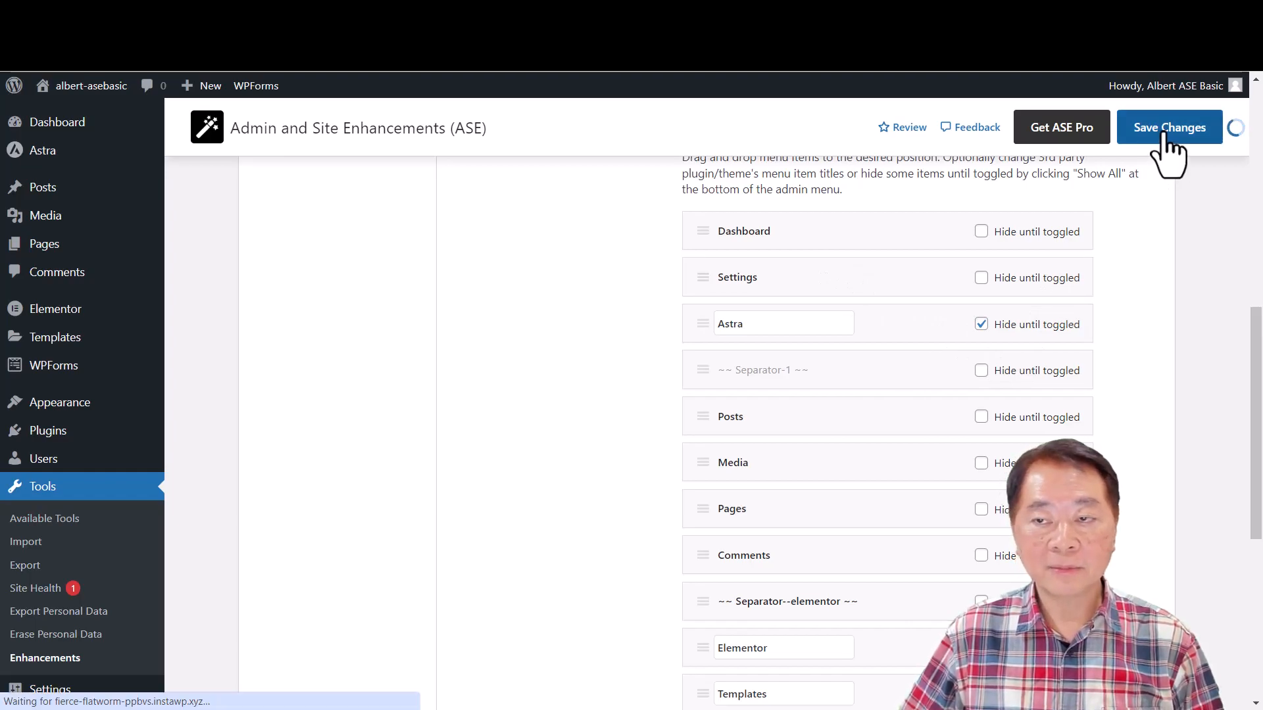
{"action": "mouse_move", "coordinate": [42, 150]}
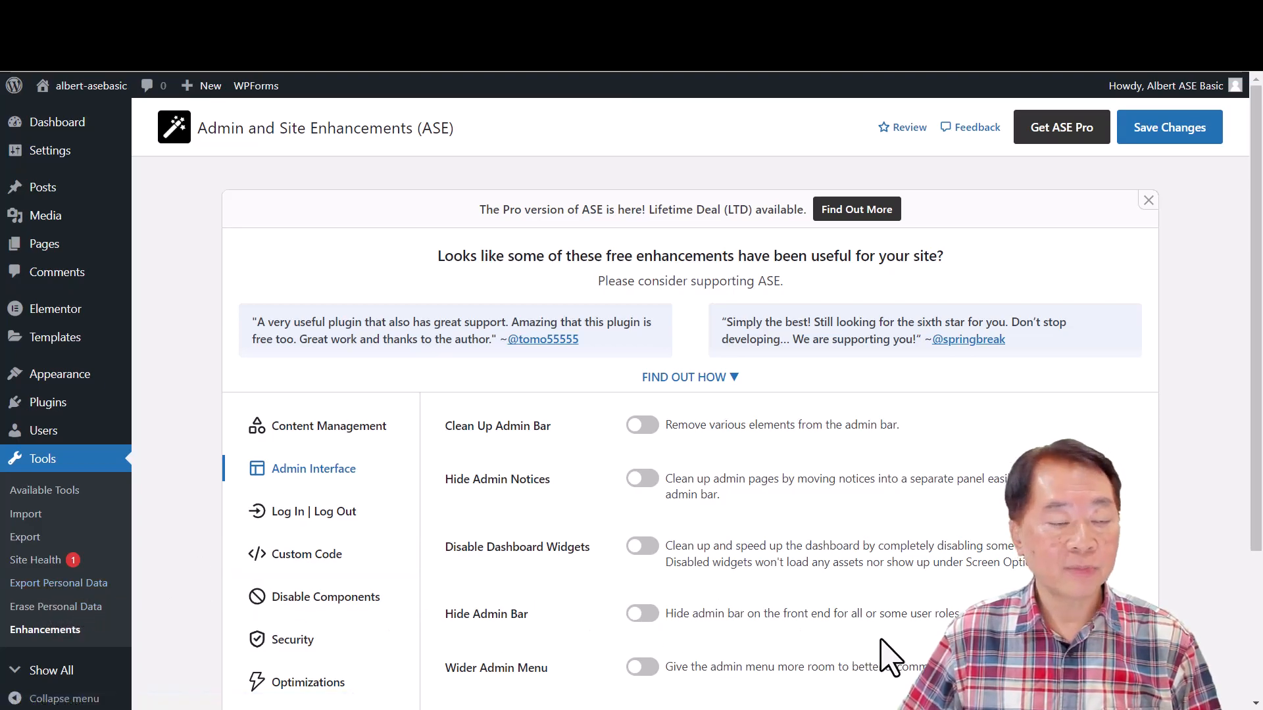
- Expand the notice asking for ASE support, view its sponsorship and review options, and dismiss it
{"action": "left_click", "coordinate": [730, 379]}
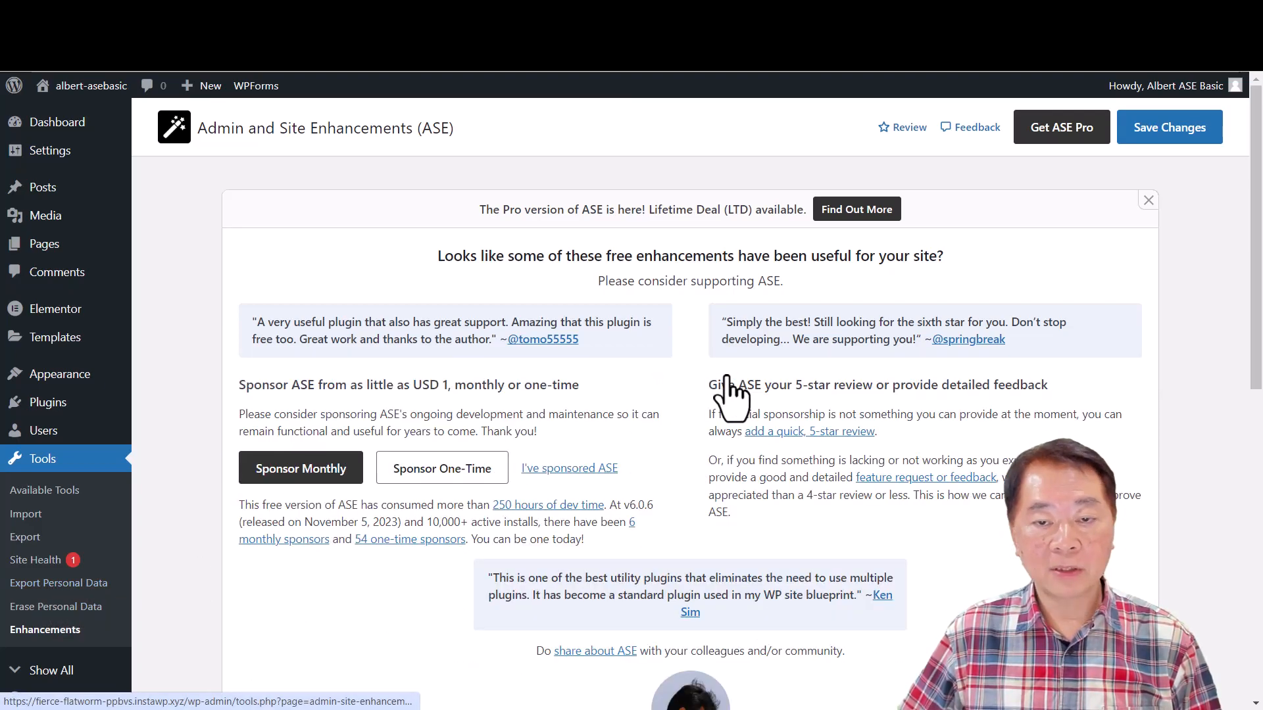
{"action": "scroll", "coordinate": [724, 684], "scroll_direction": "down", "scroll_amount": 3}
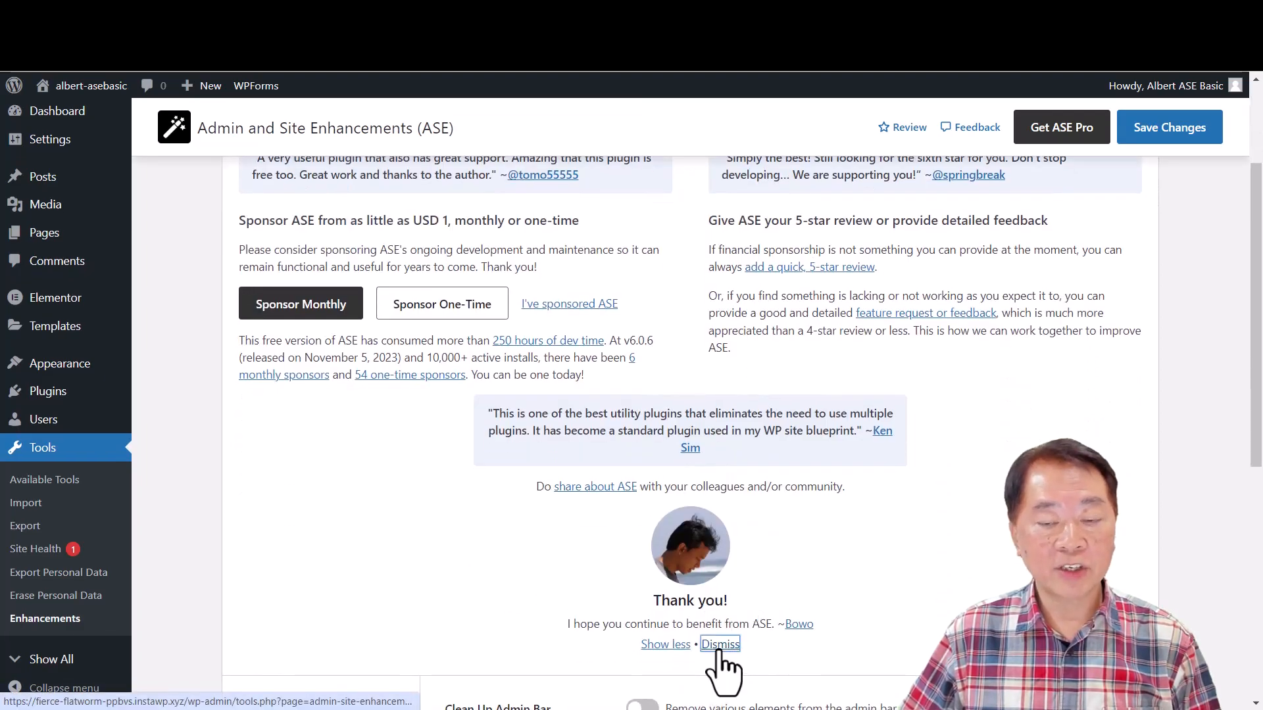
{"action": "left_click", "coordinate": [720, 648]}
- Switch off the Admin Menu Organizer module and save the changes
{"action": "scroll", "coordinate": [756, 546], "scroll_direction": "down", "scroll_amount": 1}
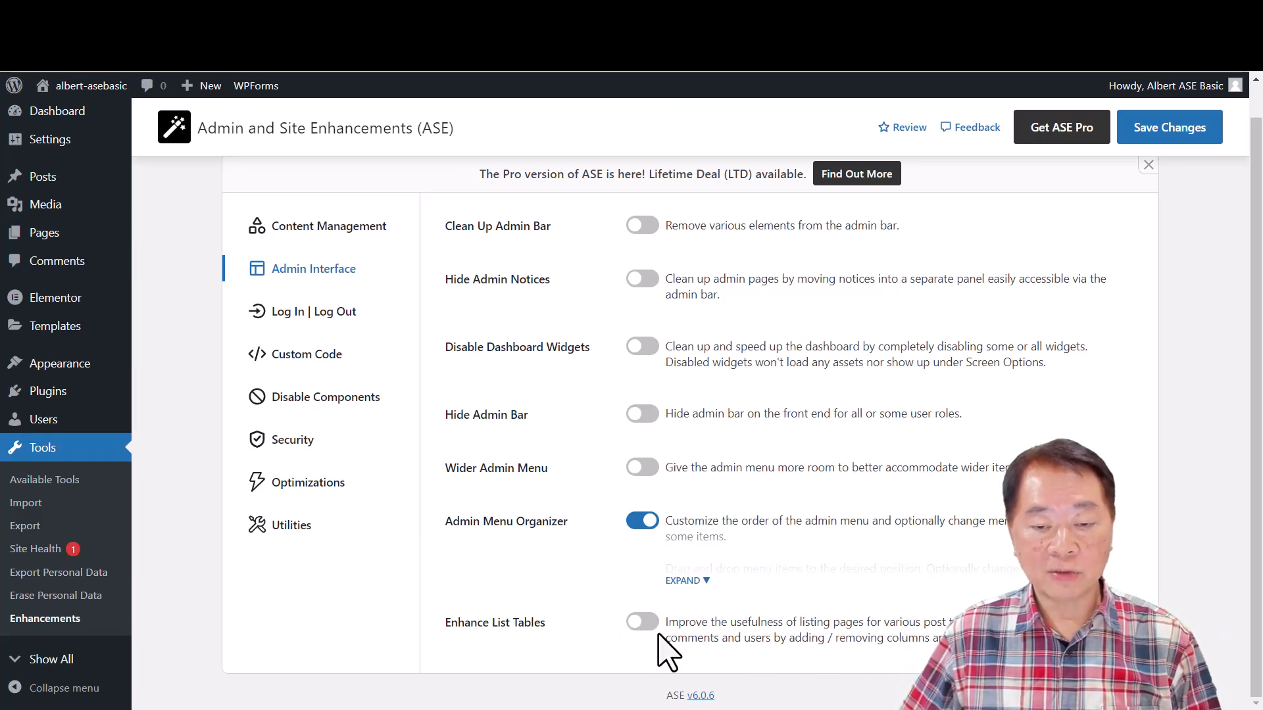
{"action": "left_click", "coordinate": [642, 522]}
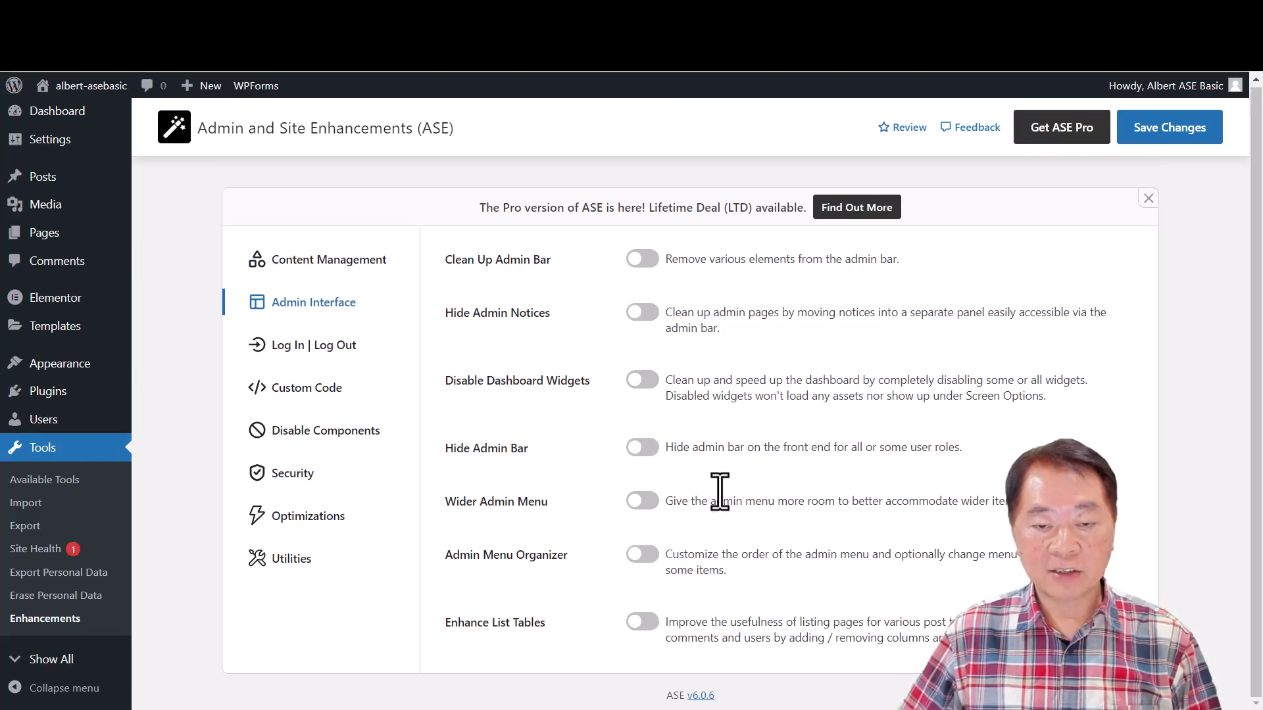
{"action": "left_click", "coordinate": [1169, 127]}
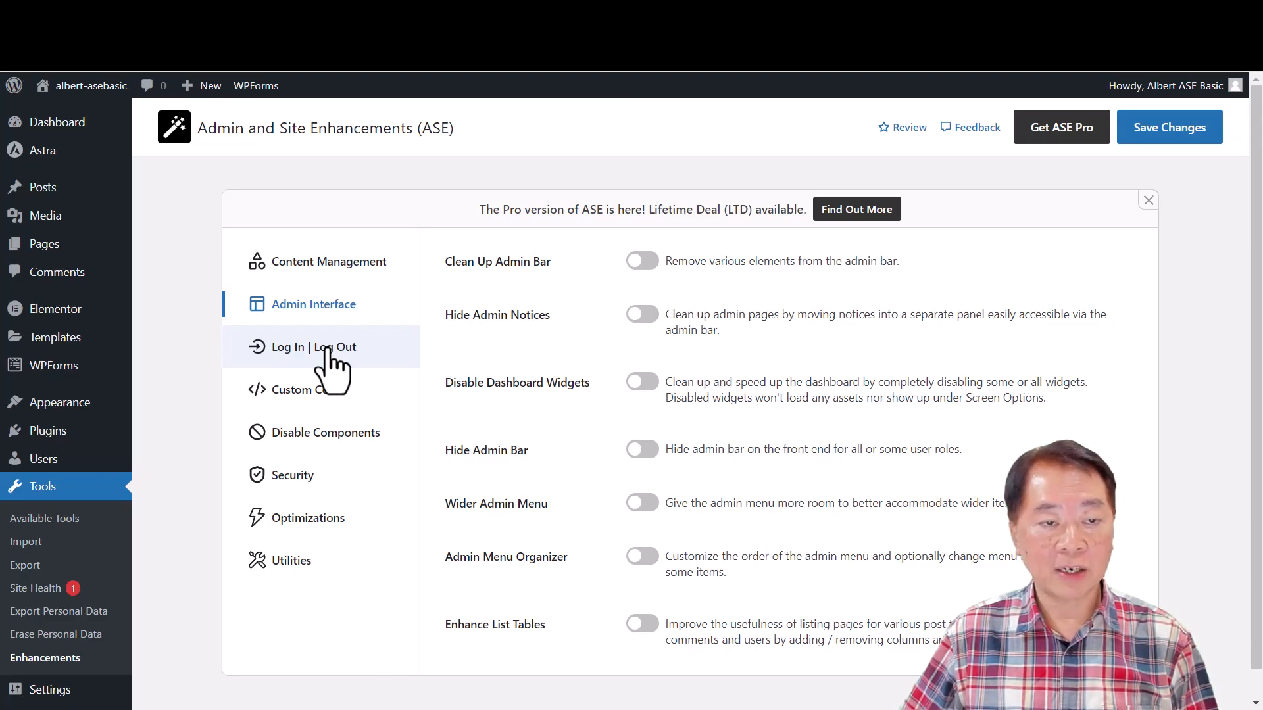
- Try the Change Login URL module among the Log In | Log Out settings, examine its default and new URLs, and switch it off
{"action": "left_click", "coordinate": [328, 359]}
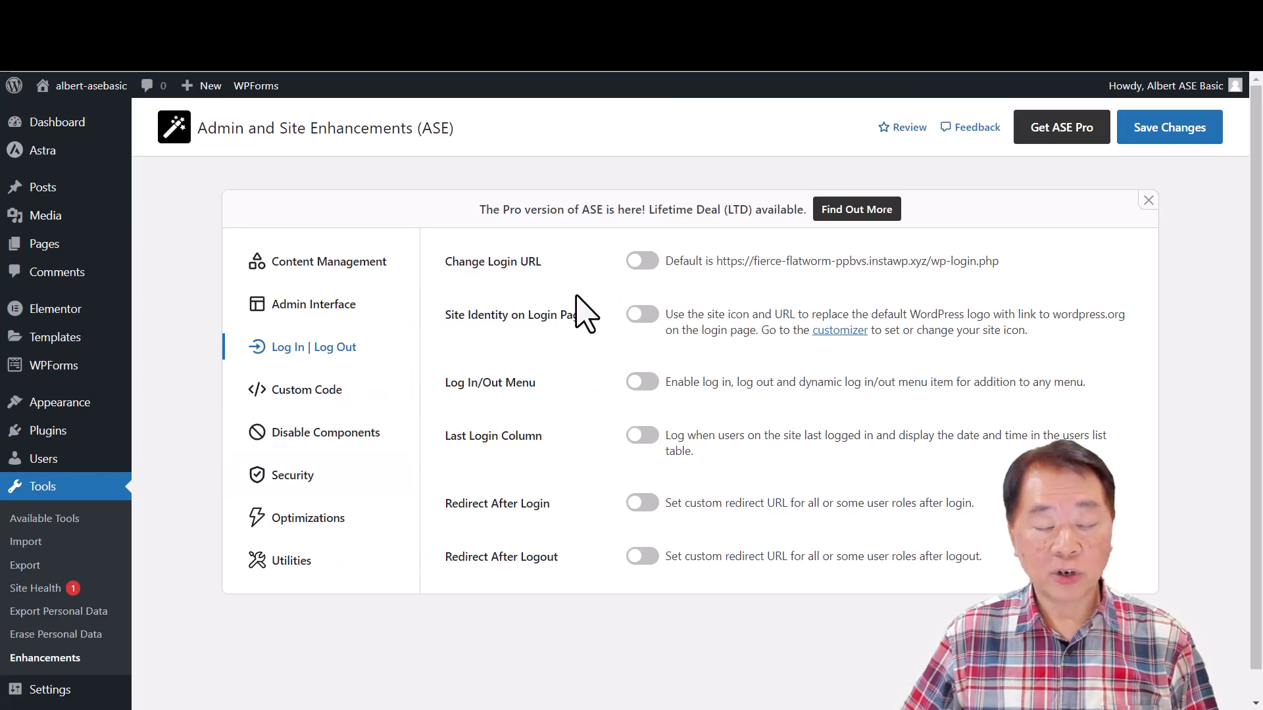
{"action": "left_click", "coordinate": [655, 262]}
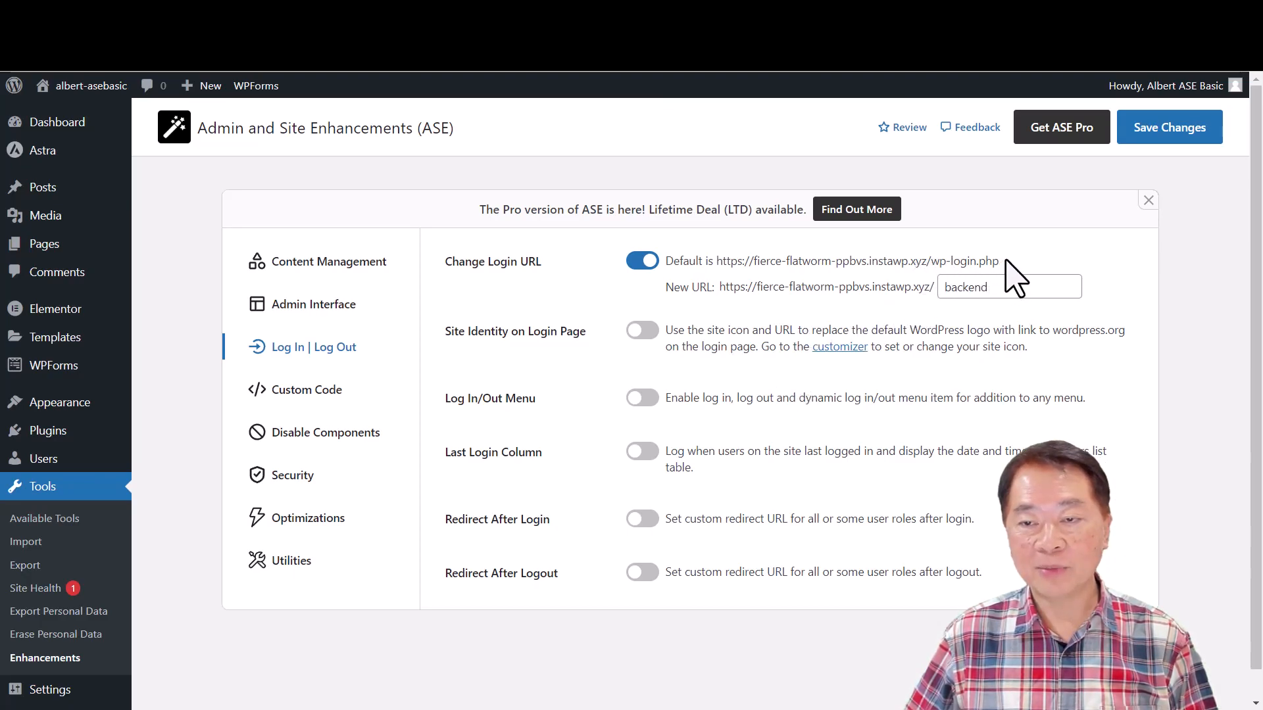
{"action": "left_click_drag", "start_coordinate": [998, 262], "coordinate": [714, 269]}
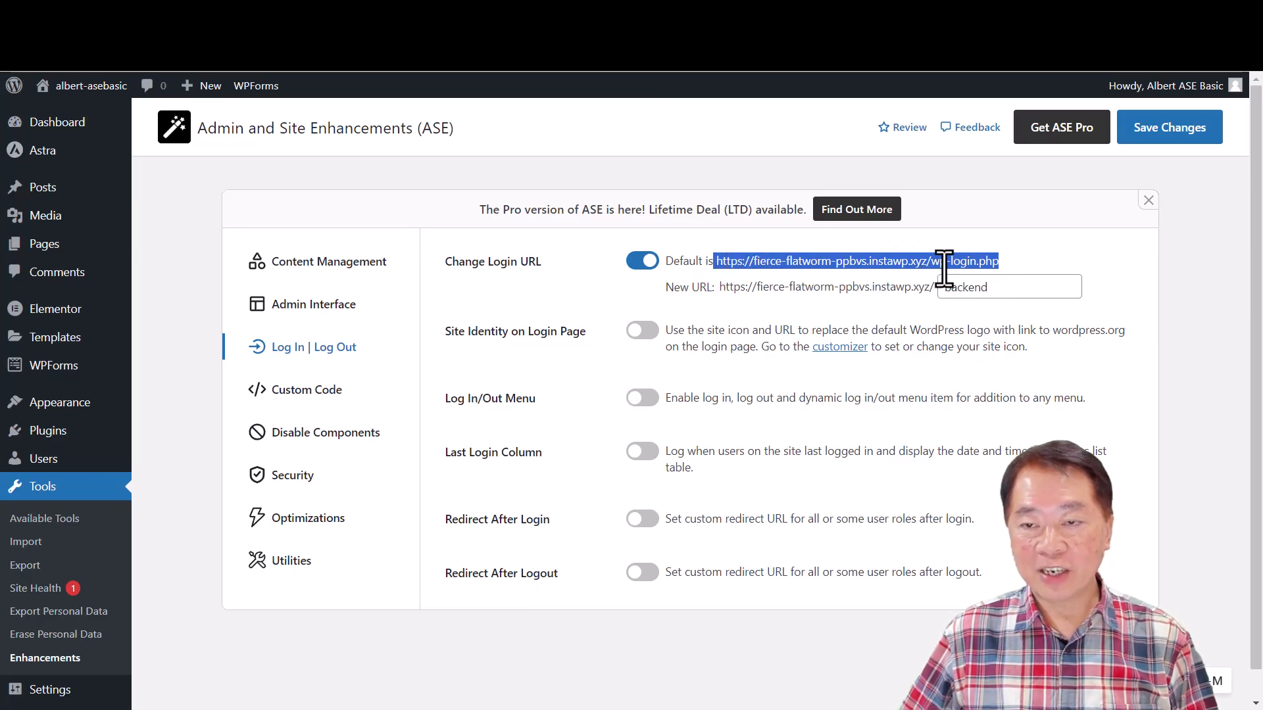
{"action": "left_click", "coordinate": [1013, 263]}
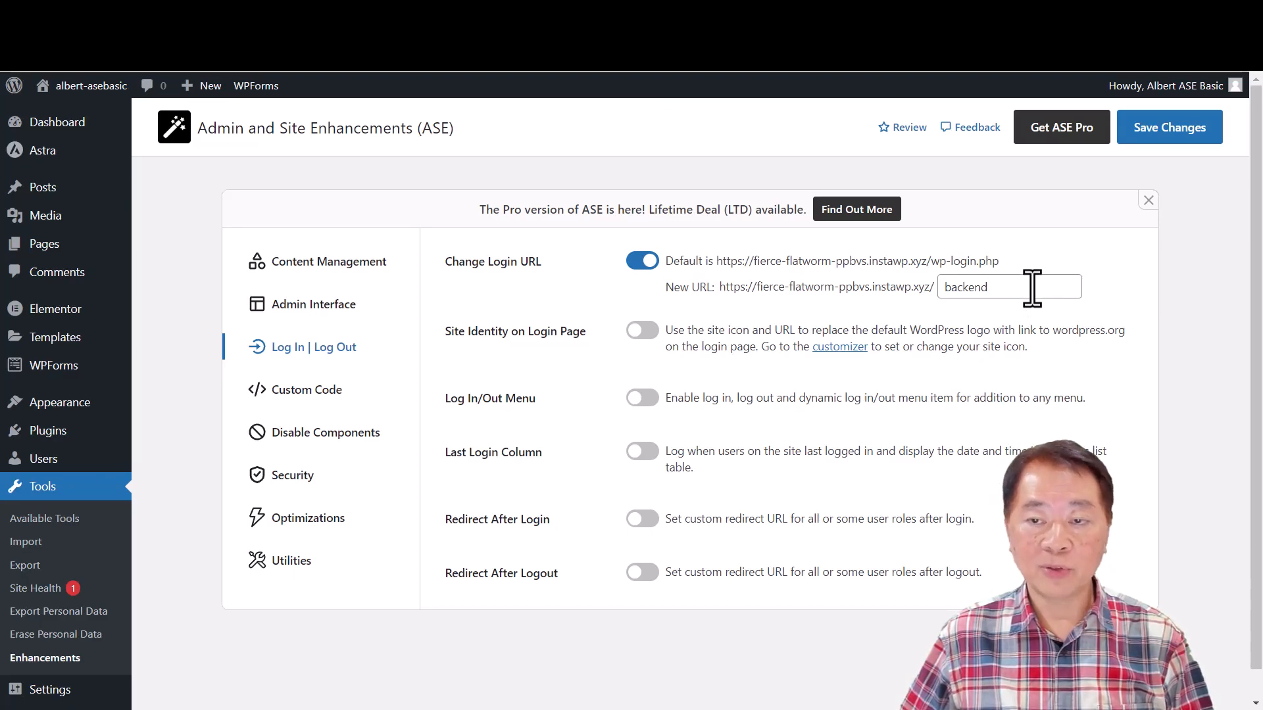
{"action": "left_click", "coordinate": [639, 263]}
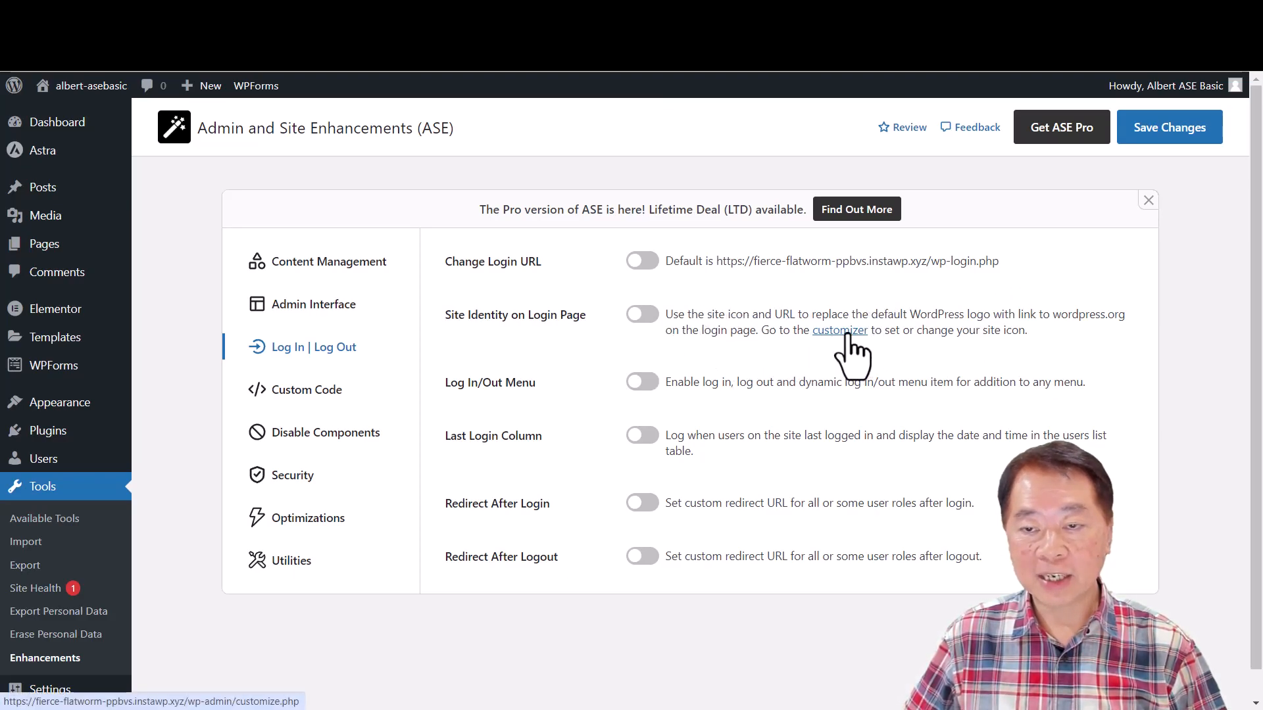
- Try Redirect After Login for the Administrator, Subscriber and Contributor roles, preview Redirect After Logout, and switch both modules off
{"action": "scroll", "coordinate": [532, 482], "scroll_direction": "down", "scroll_amount": 1}
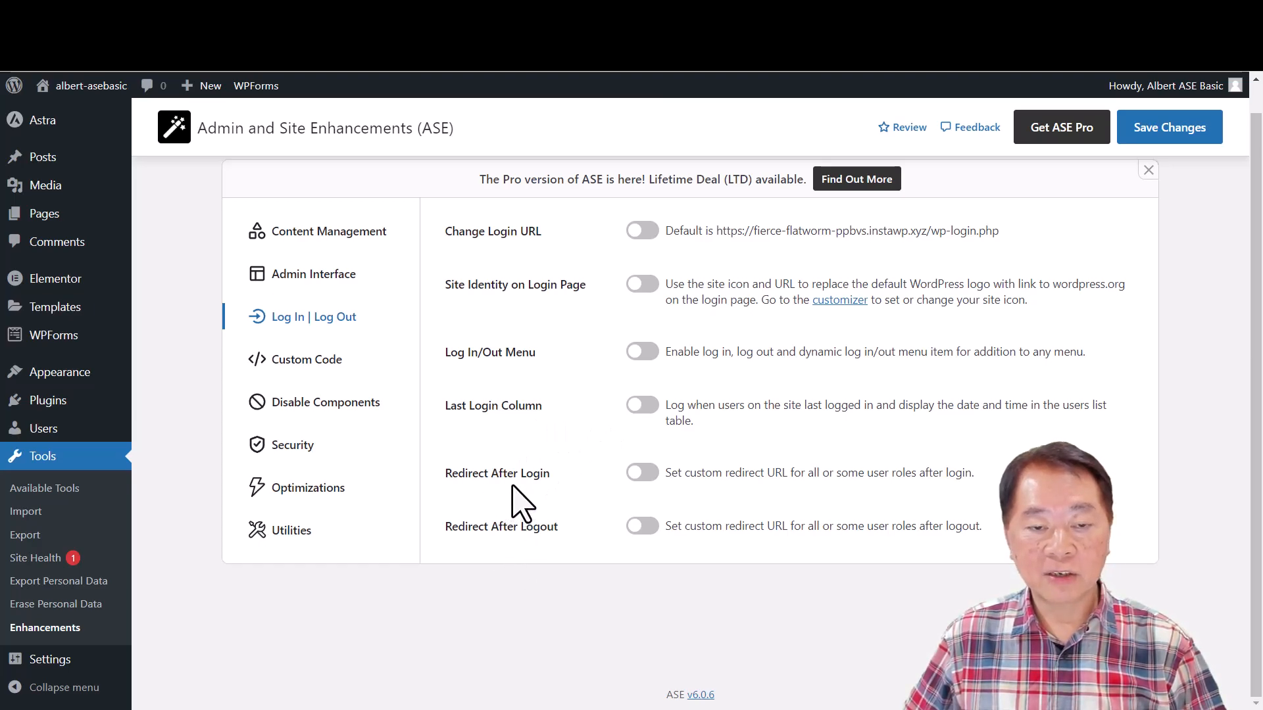
{"action": "left_click", "coordinate": [649, 474]}
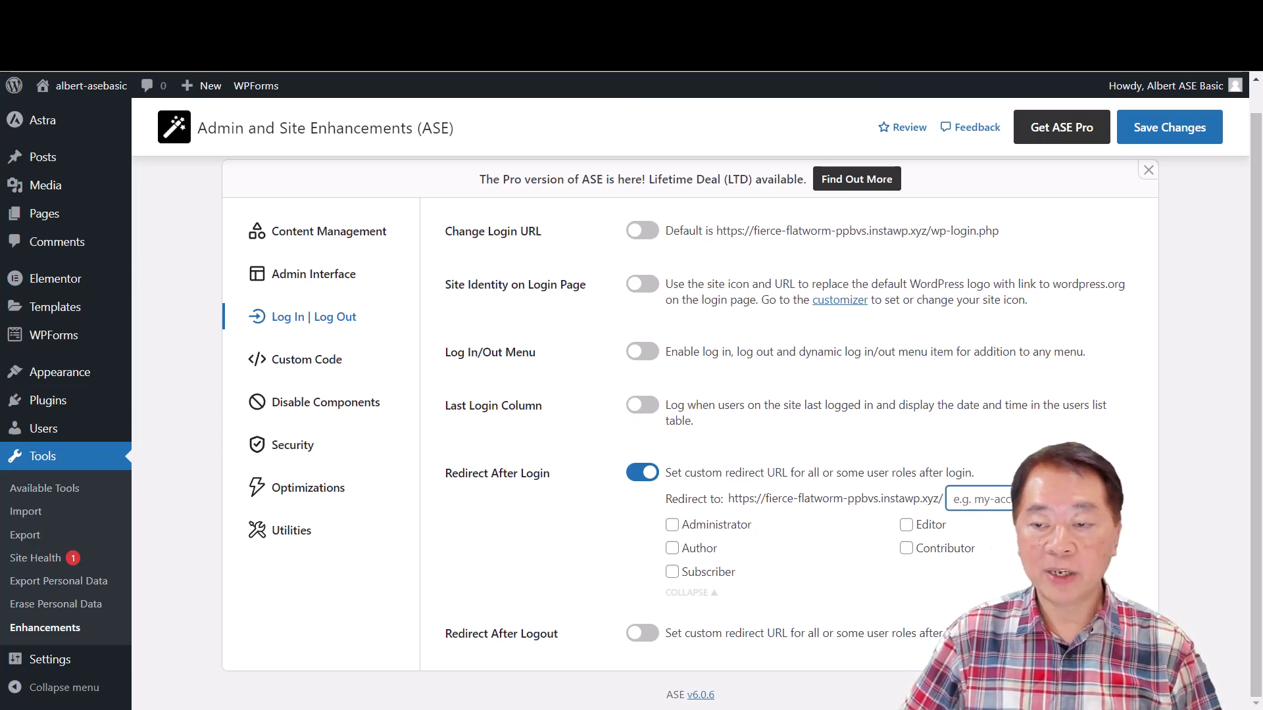
{"action": "left_click", "coordinate": [671, 524]}
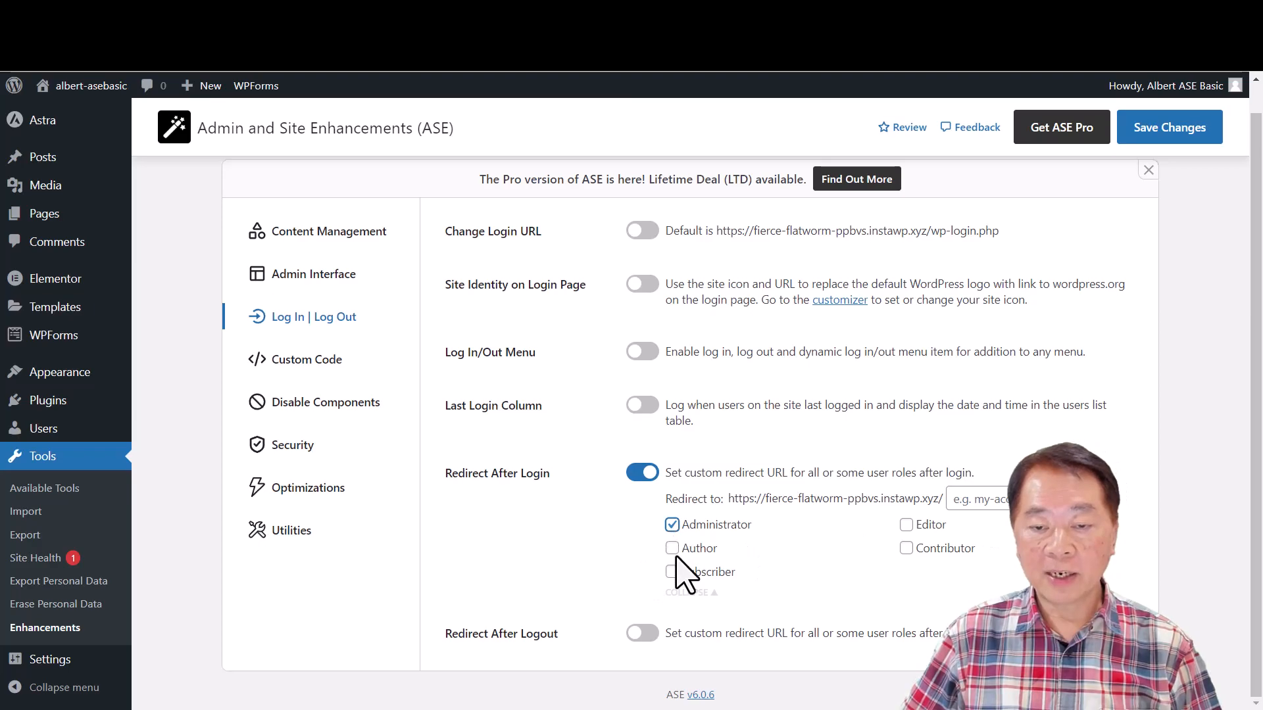
{"action": "left_click", "coordinate": [671, 572]}
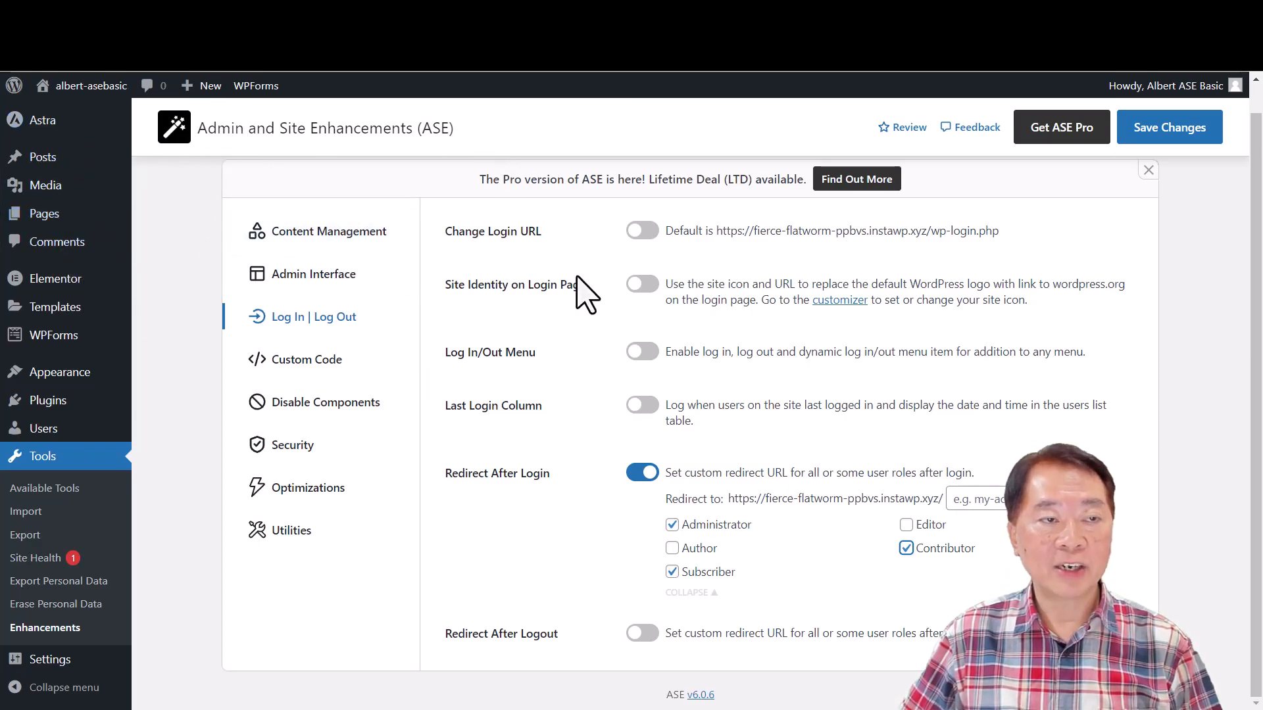
{"action": "left_click", "coordinate": [642, 472]}
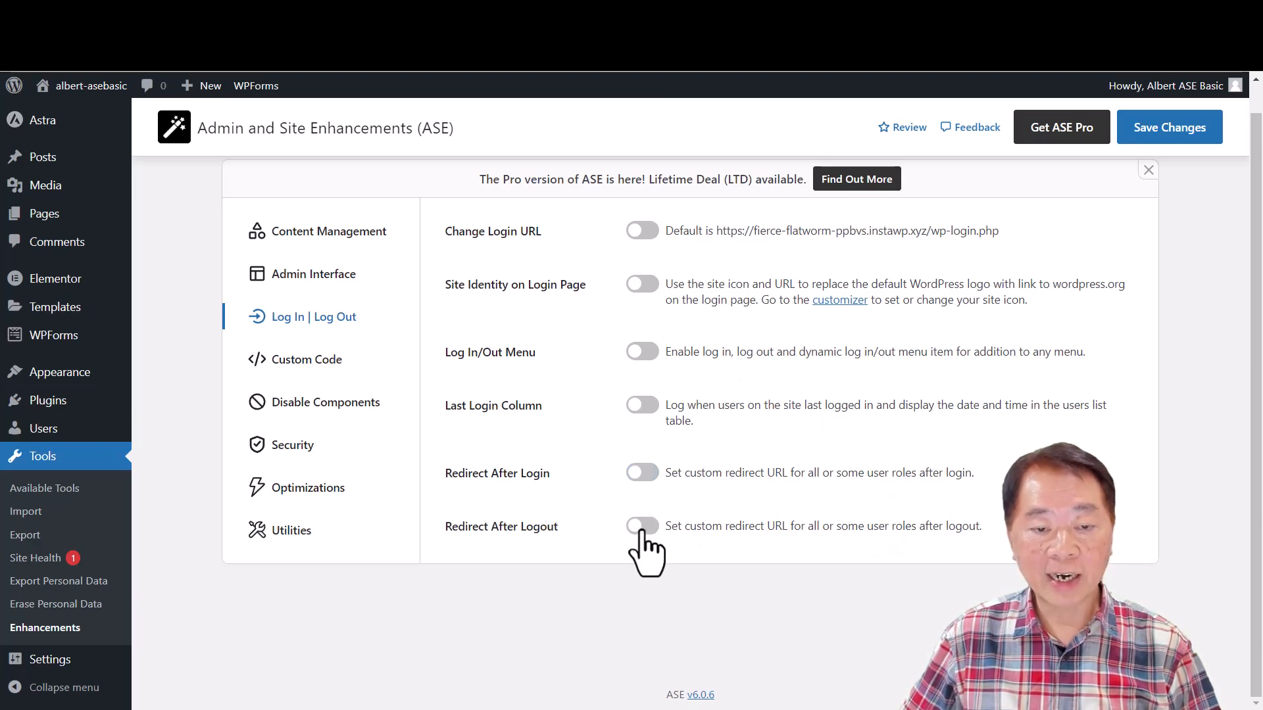
{"action": "left_click", "coordinate": [641, 526]}
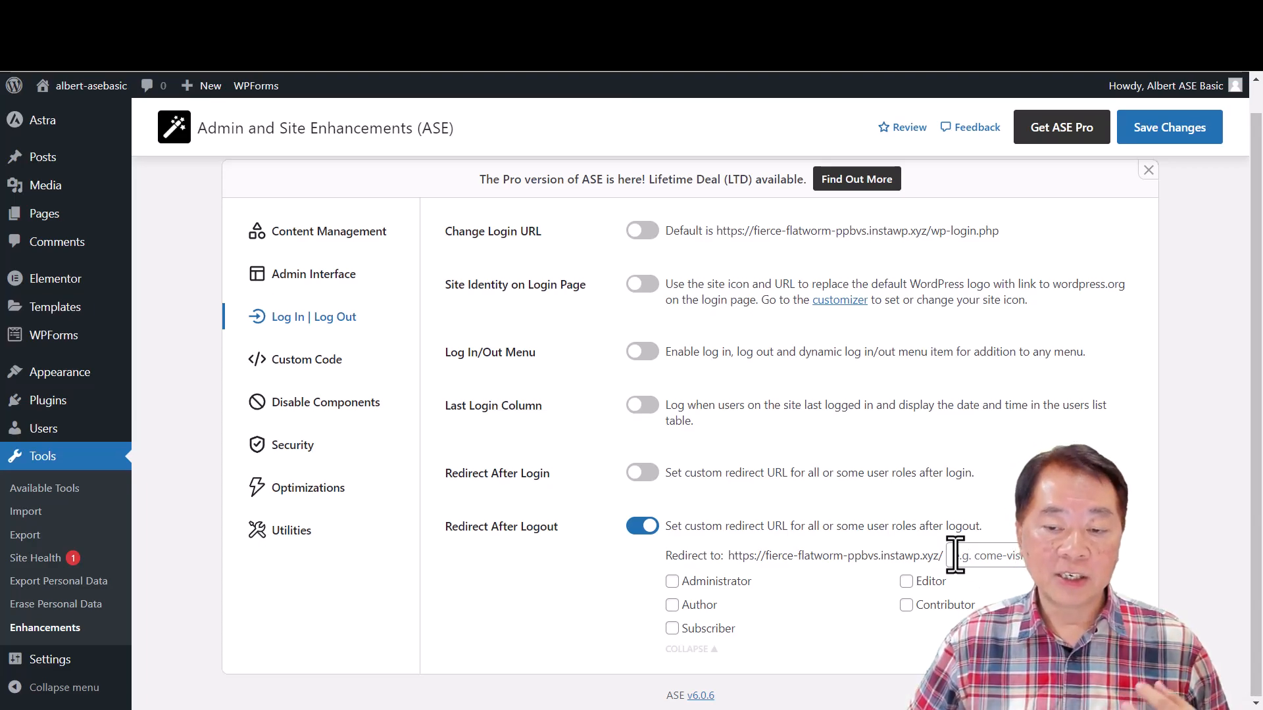
{"action": "left_click", "coordinate": [643, 526]}
- Preview the Custom Admin CSS and Custom Frontend CSS modules among the Custom Code settings, and switch both off
{"action": "left_click", "coordinate": [307, 360]}
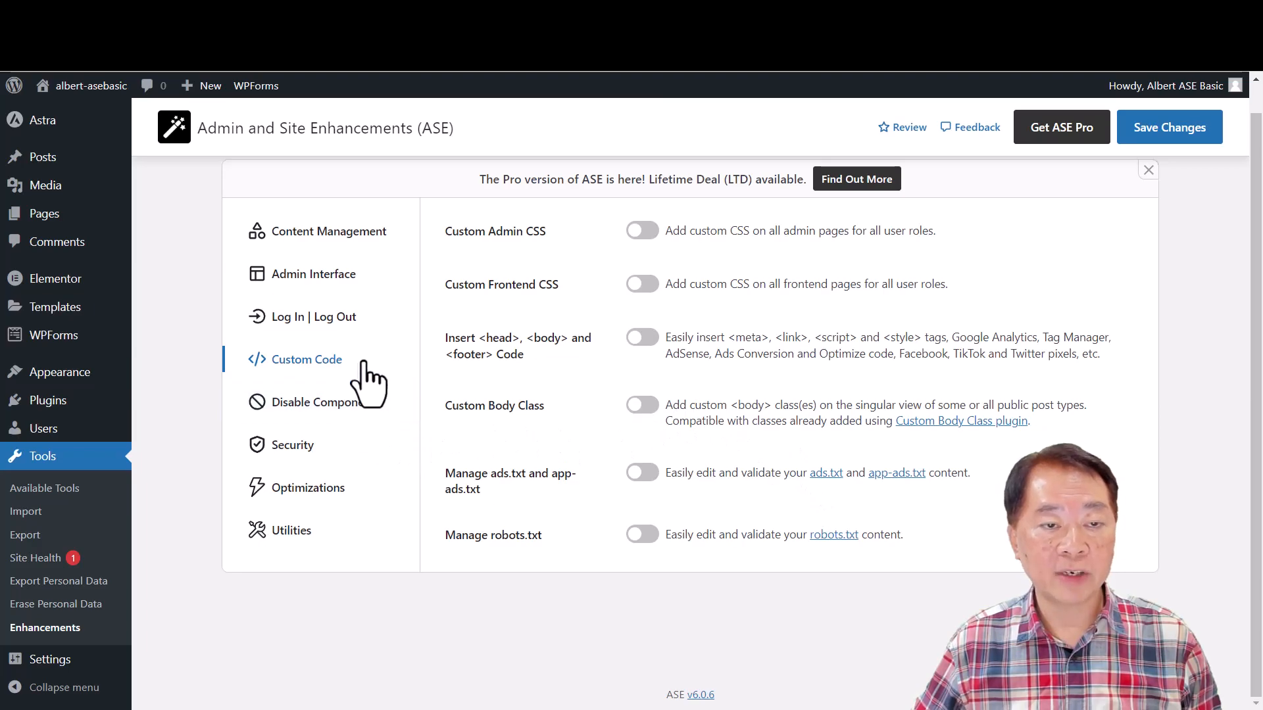
{"action": "left_click", "coordinate": [643, 232]}
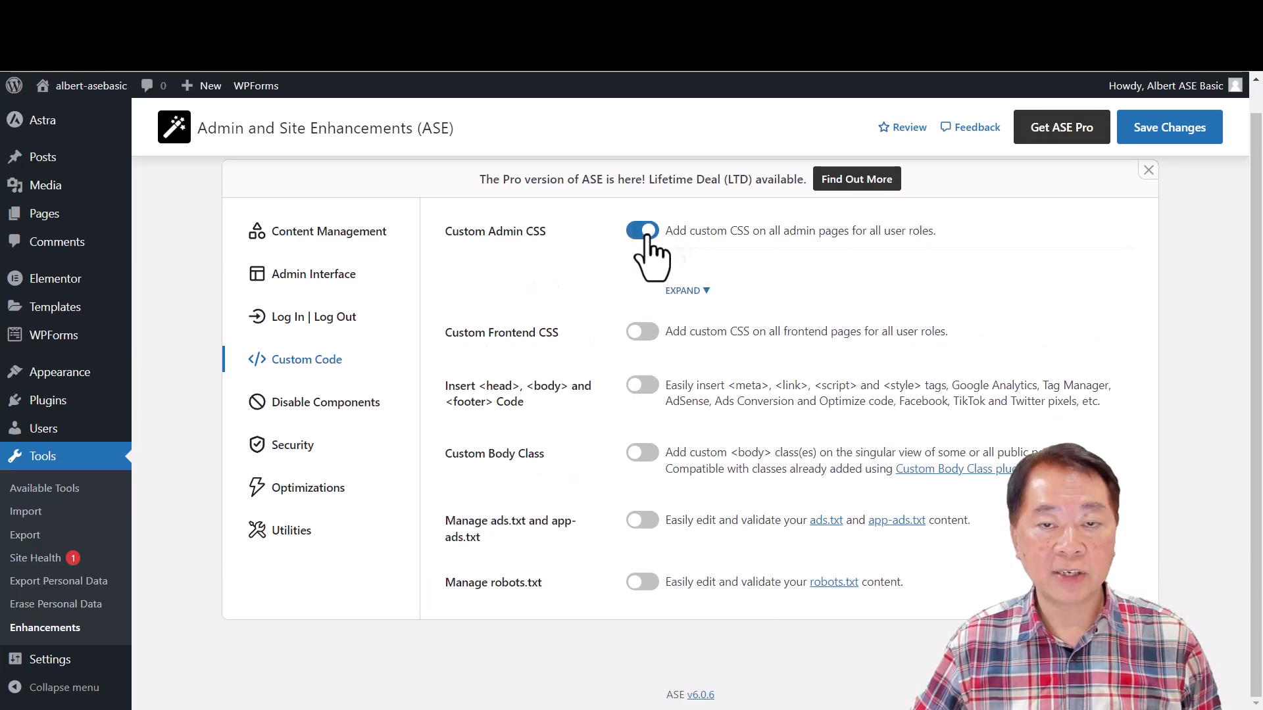
{"action": "left_click", "coordinate": [643, 332]}
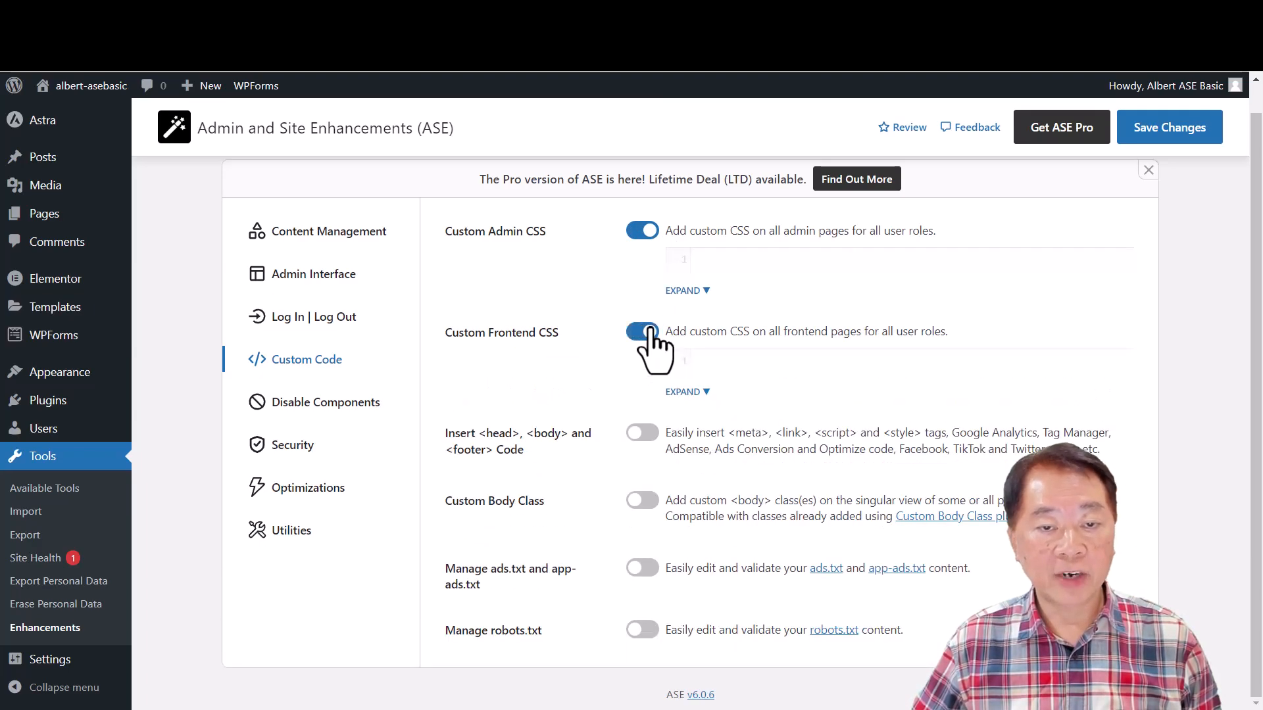
{"action": "left_click", "coordinate": [643, 331]}
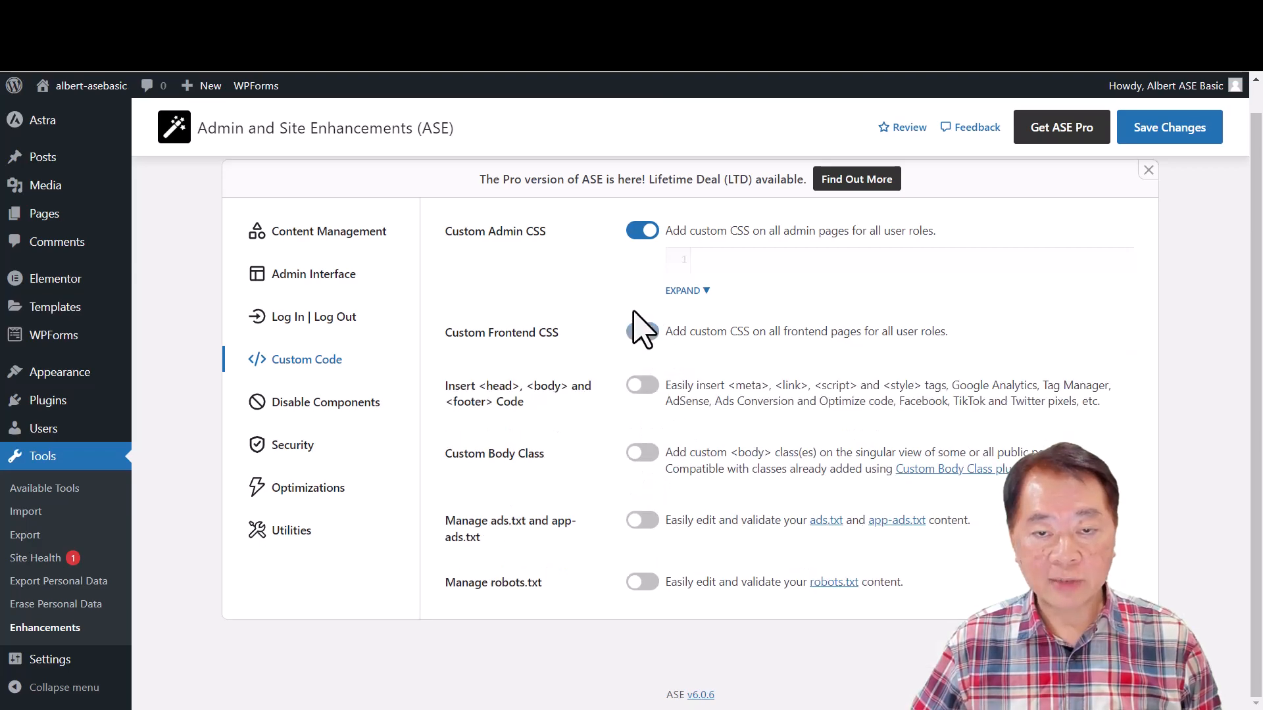
{"action": "left_click", "coordinate": [641, 232]}
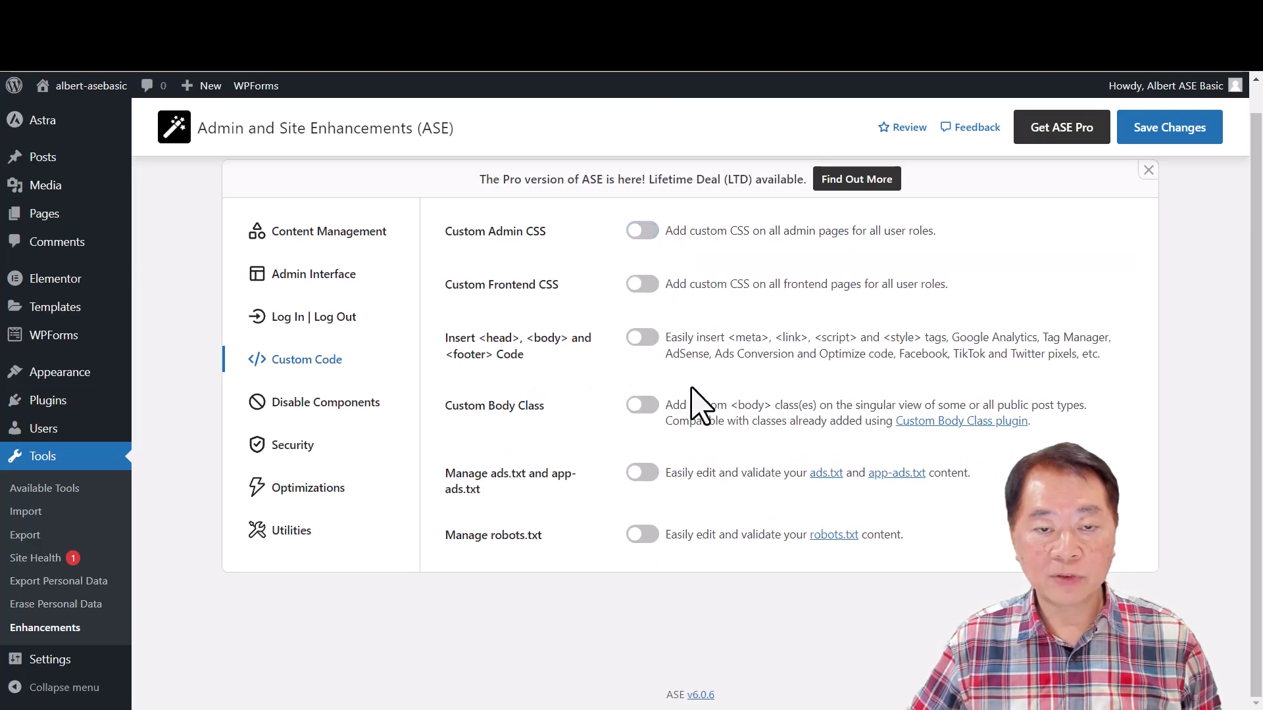
- Review the code boxes of the Insert <head>, <body> and <footer> Code module, preview Manage ads.txt and app-ads.txt, and switch both off
{"action": "left_click", "coordinate": [645, 339]}
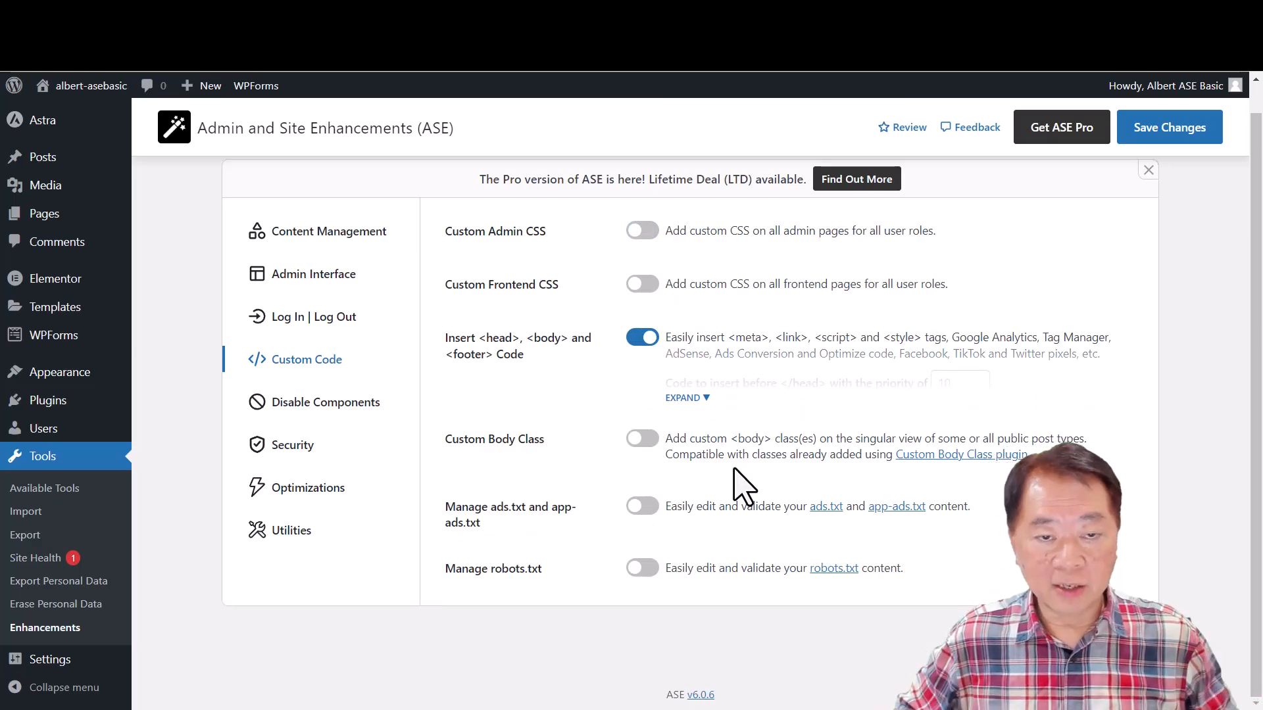
{"action": "left_click", "coordinate": [701, 399]}
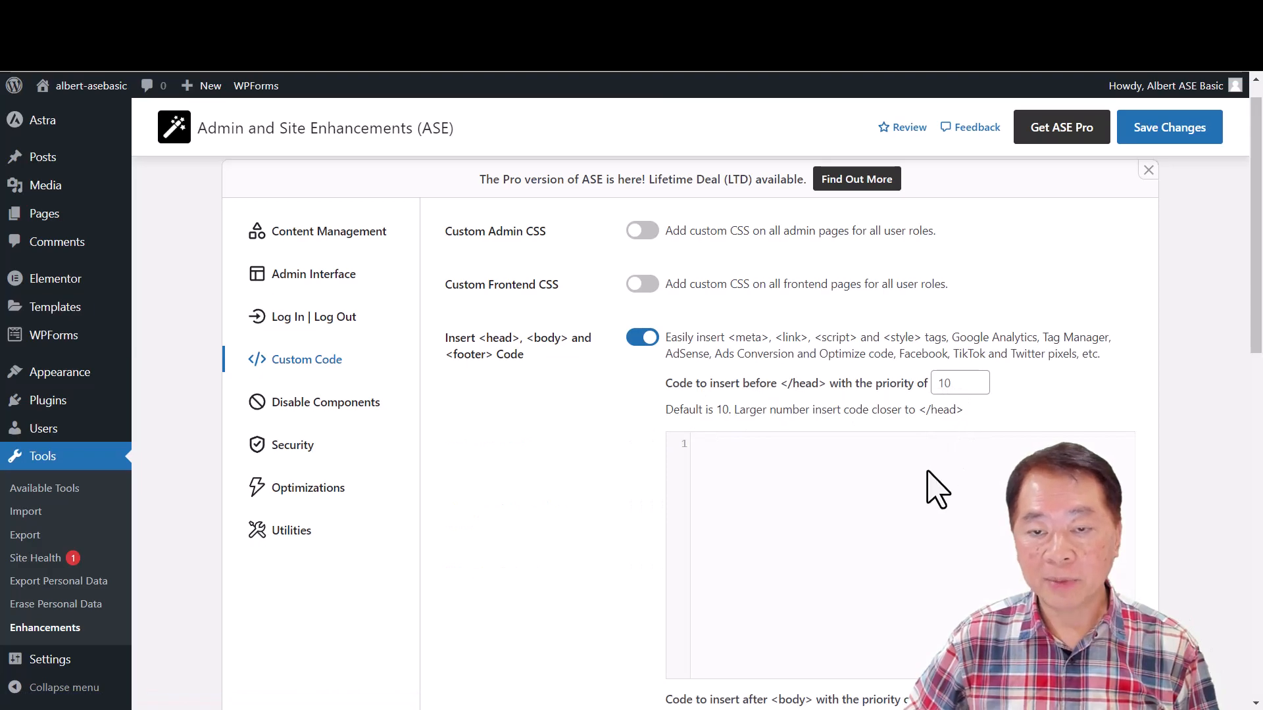
{"action": "scroll", "coordinate": [934, 493], "scroll_direction": "down", "scroll_amount": 9}
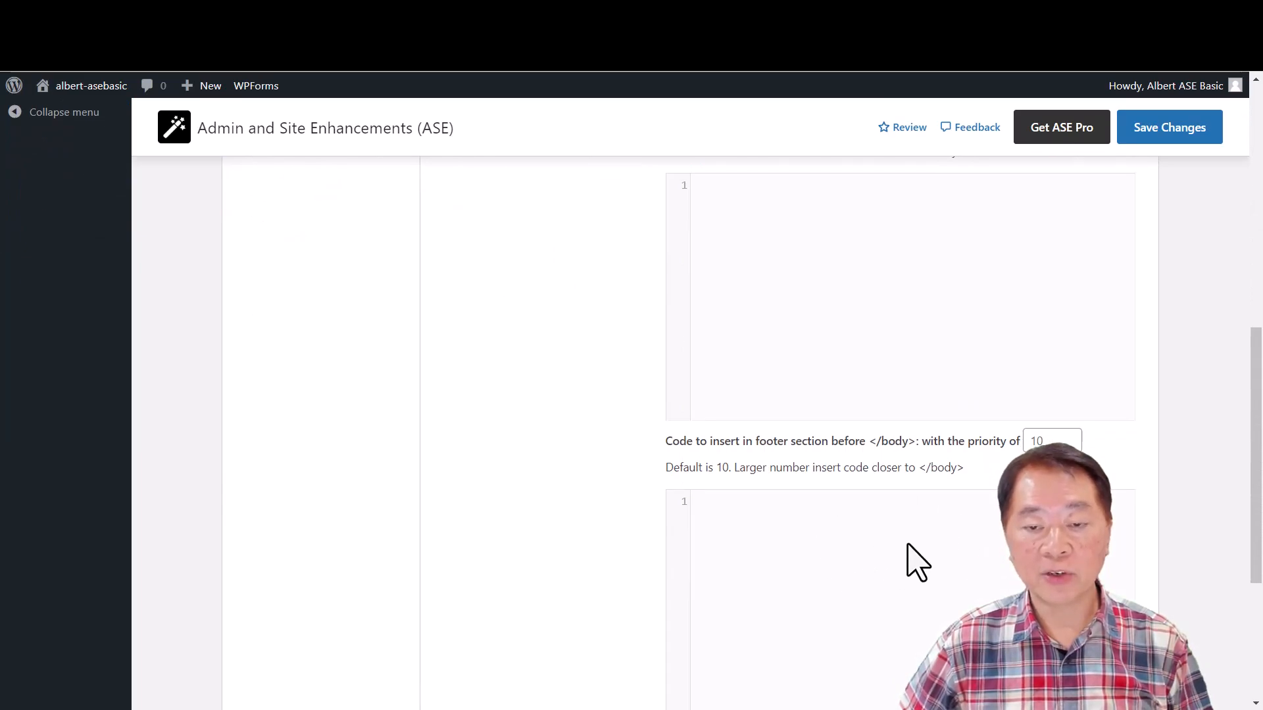
{"action": "scroll", "coordinate": [909, 554], "scroll_direction": "up", "scroll_amount": 10}
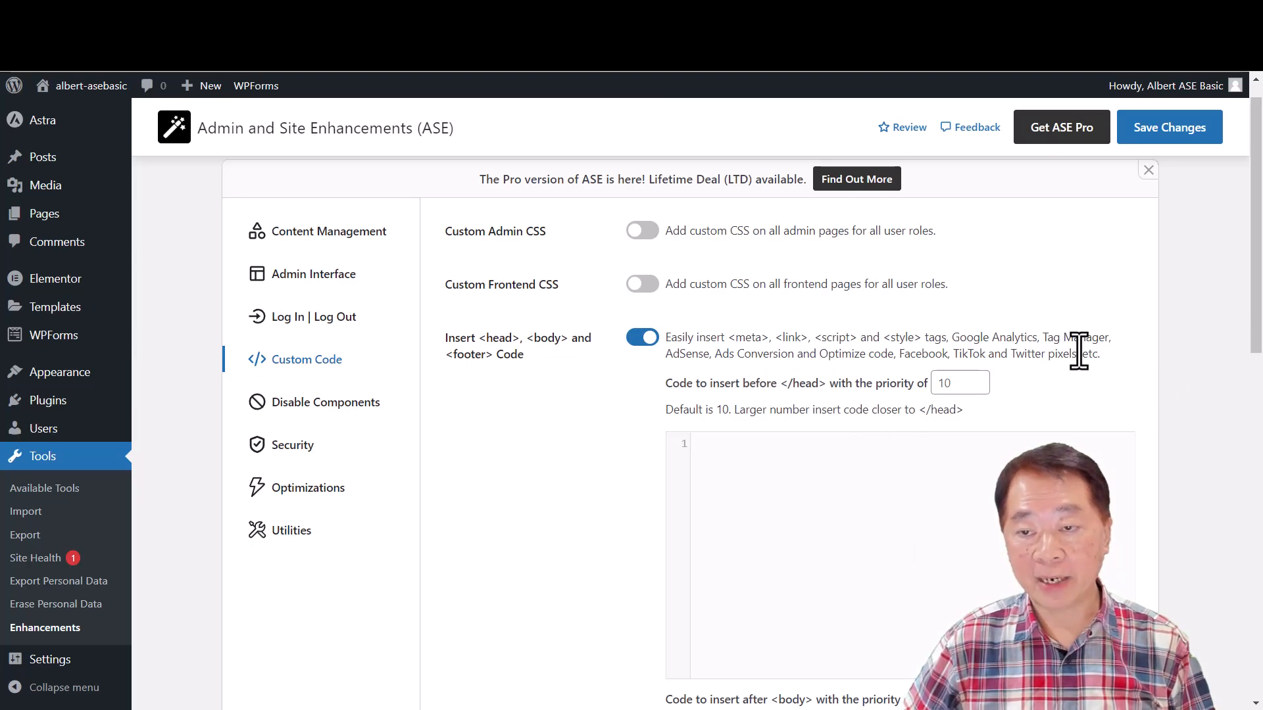
{"action": "left_click", "coordinate": [636, 339]}
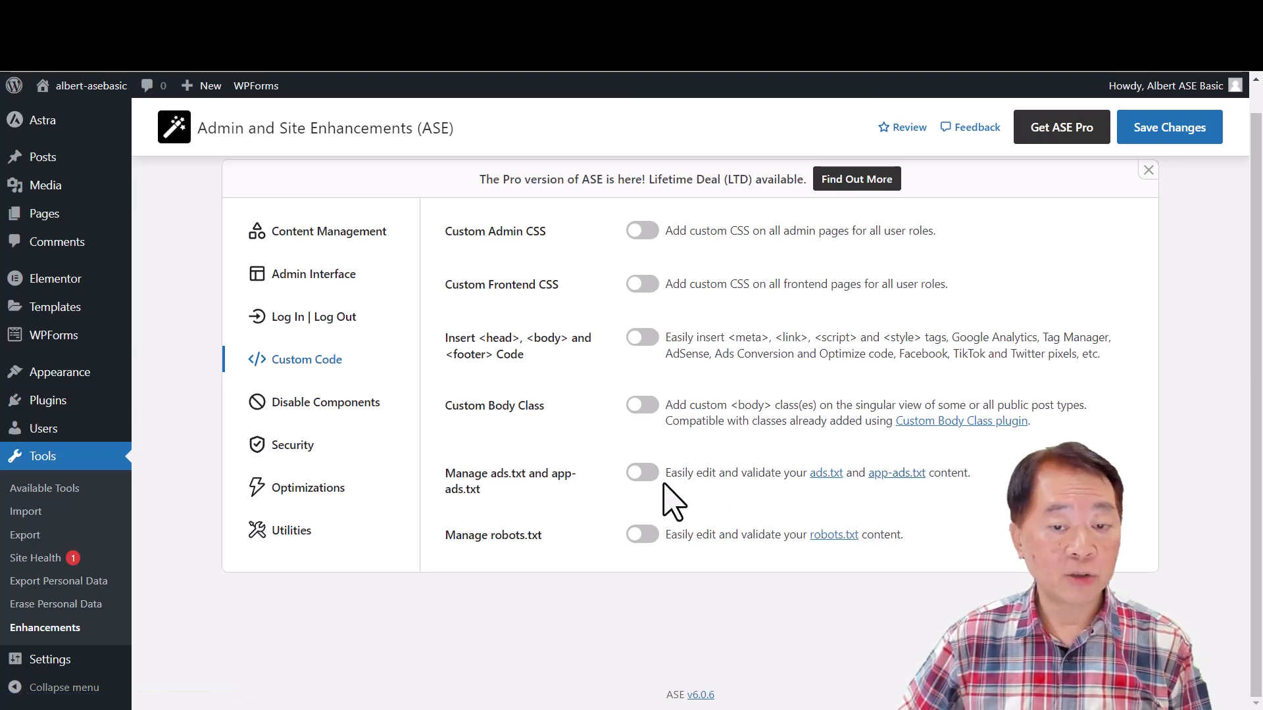
{"action": "left_click", "coordinate": [641, 473]}
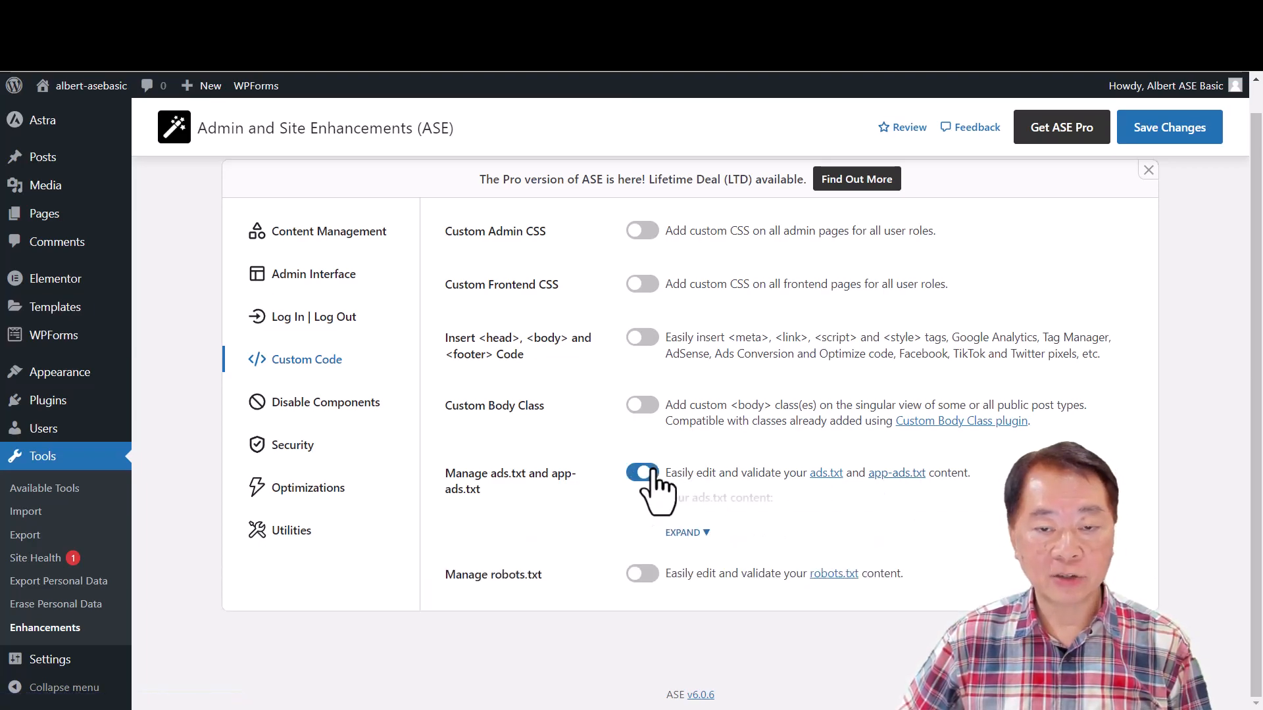
{"action": "left_click", "coordinate": [639, 473]}
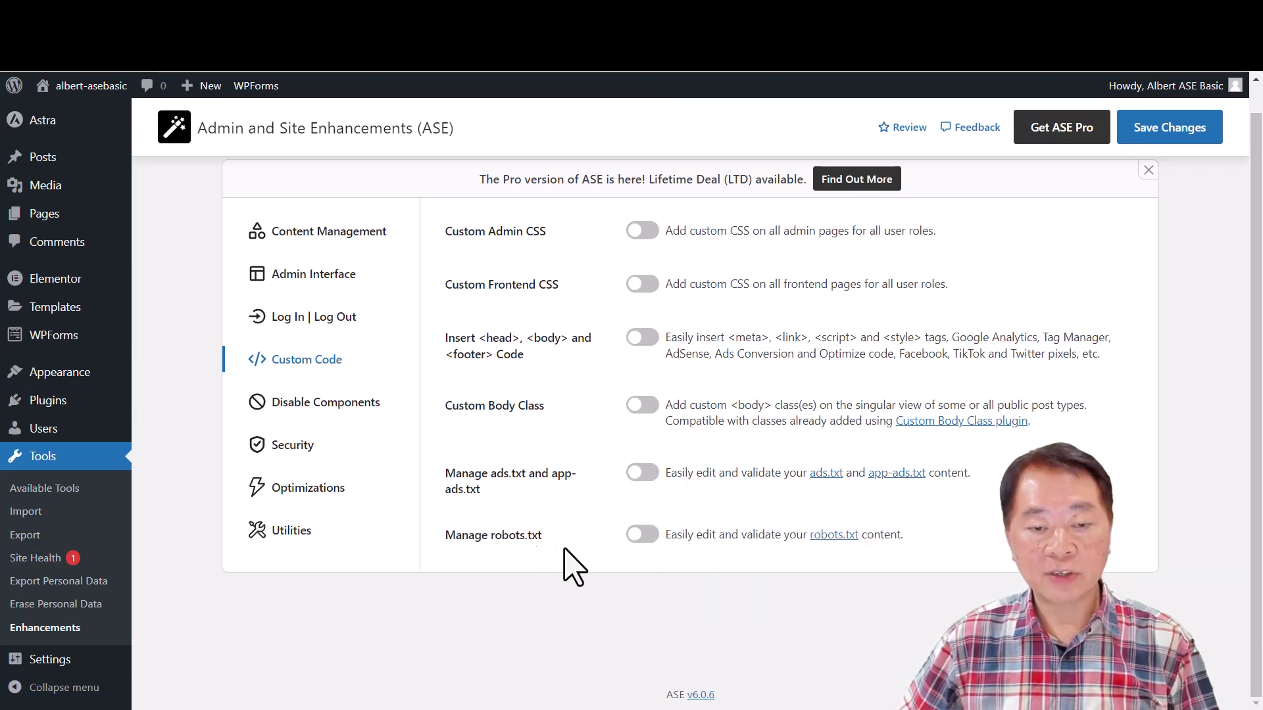
- Try the Manage robots.txt module among the Custom Code settings, review its full robots.txt content, and switch it off
{"action": "left_click", "coordinate": [643, 535]}
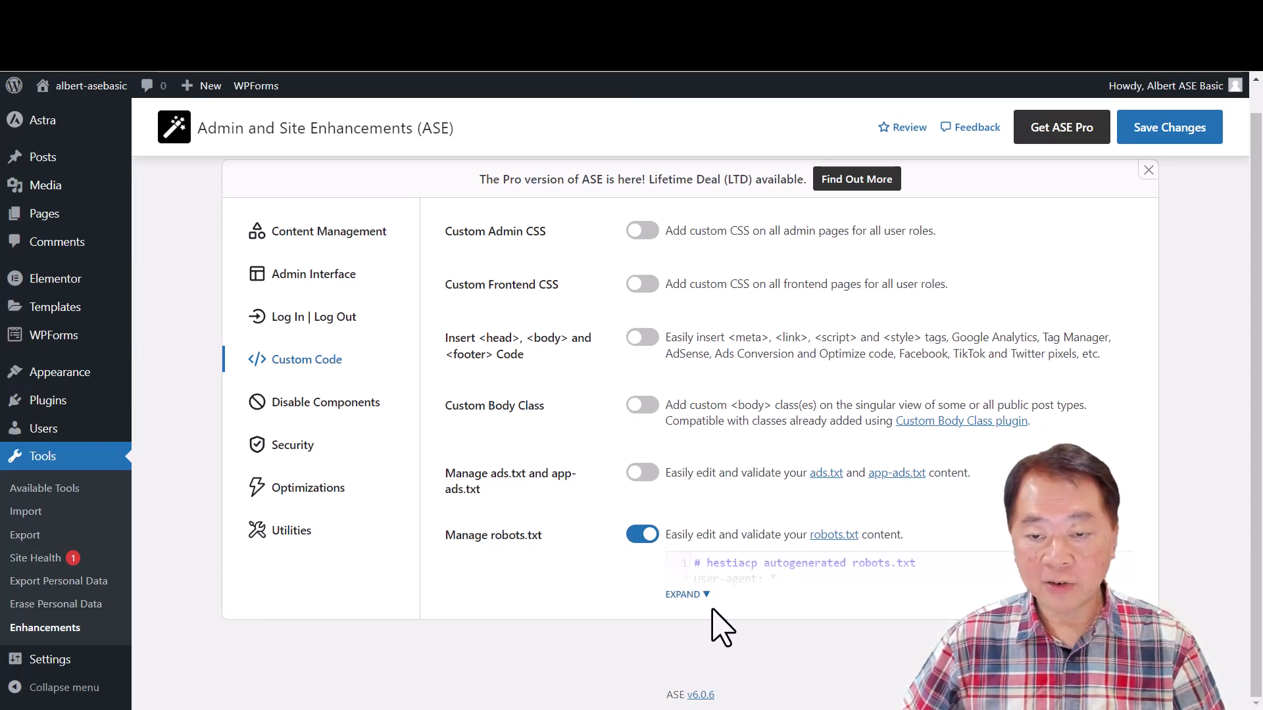
{"action": "left_click", "coordinate": [697, 595]}
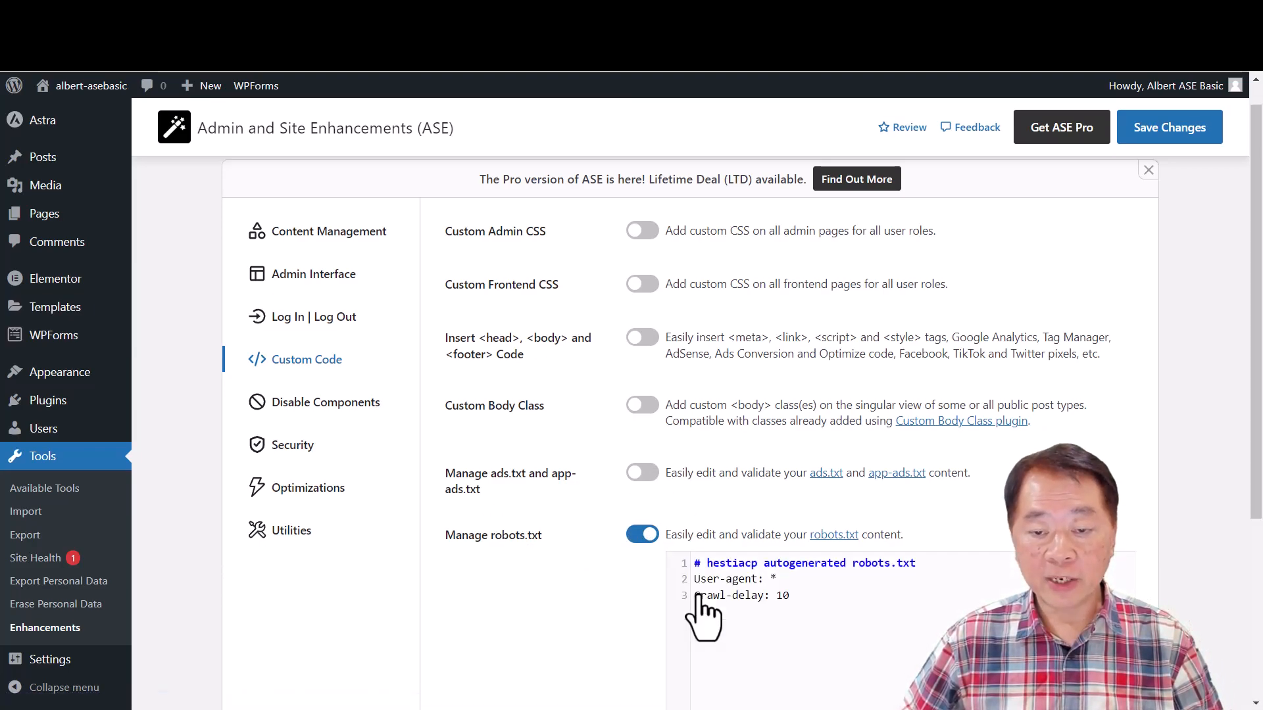
{"action": "left_click", "coordinate": [643, 535]}
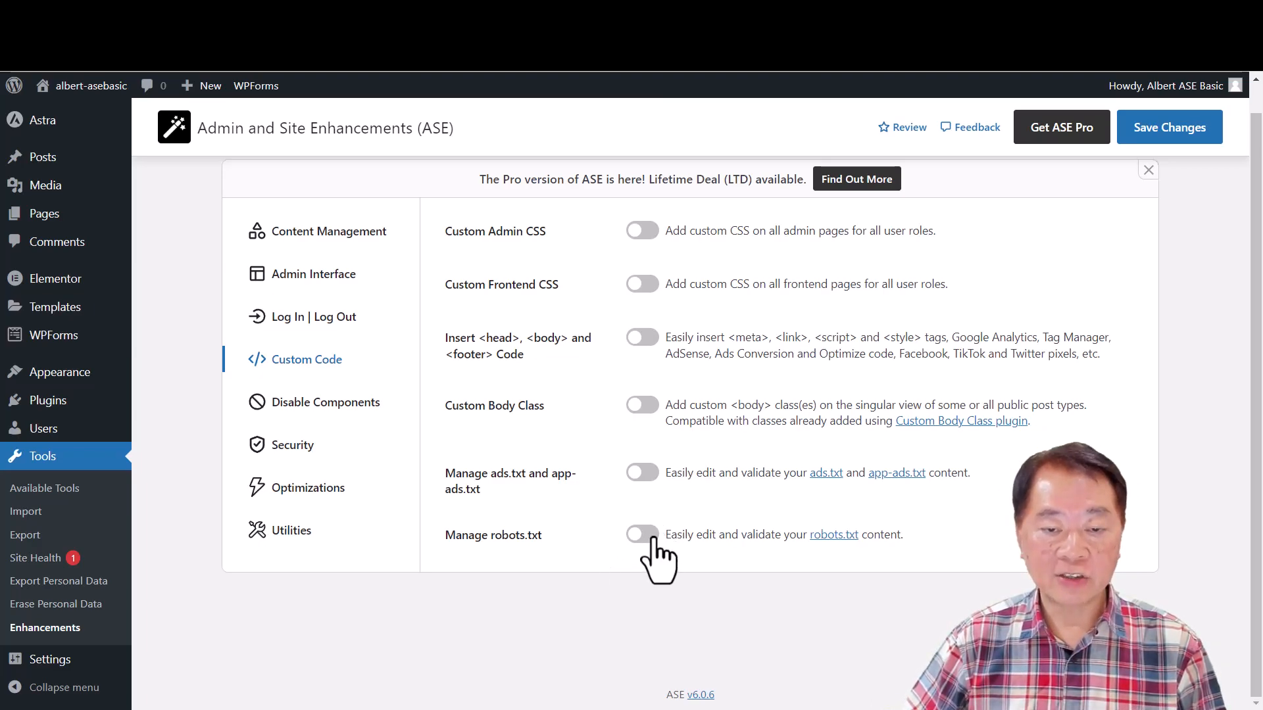
{"action": "left_click", "coordinate": [643, 534]}
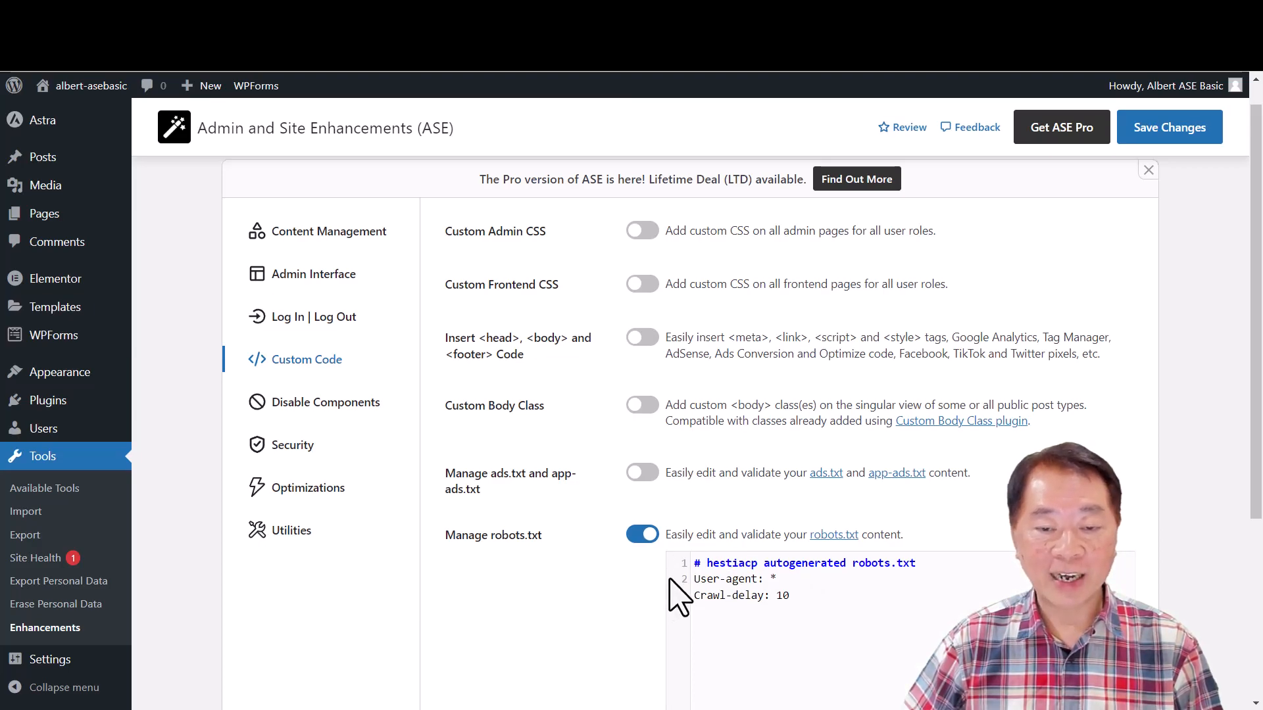
{"action": "left_click", "coordinate": [639, 540]}
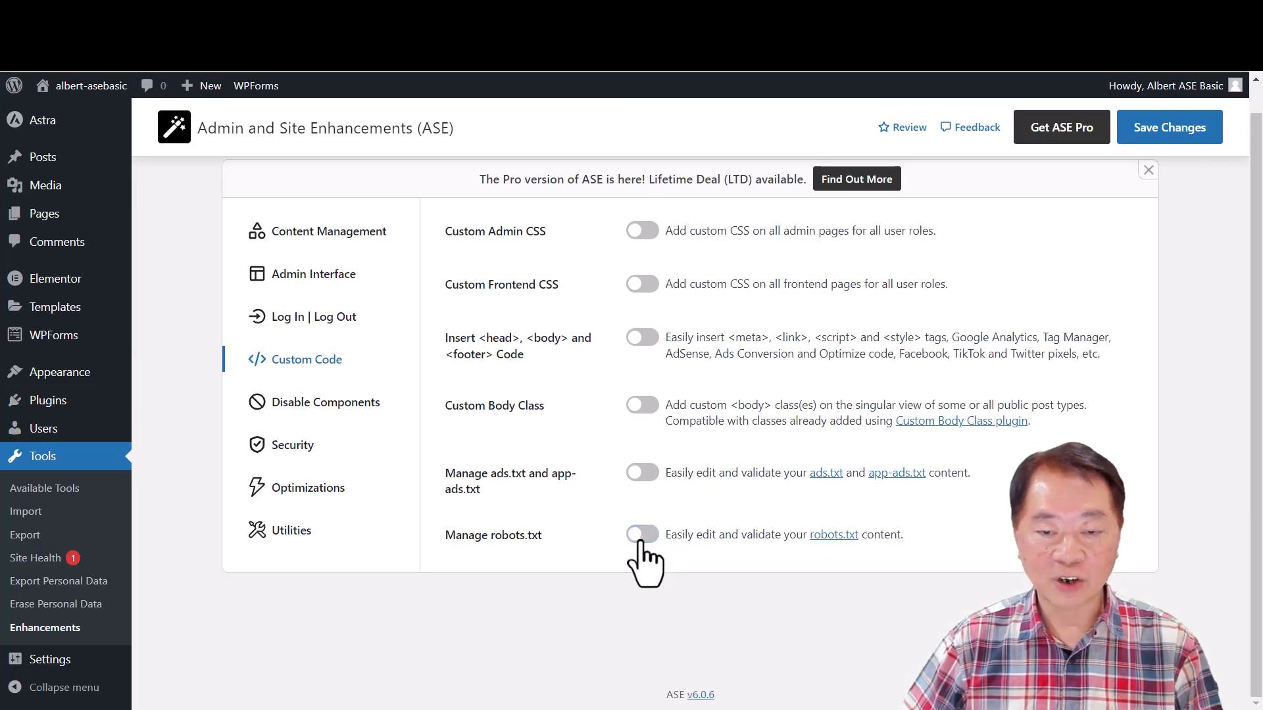
{"action": "left_click", "coordinate": [642, 538]}
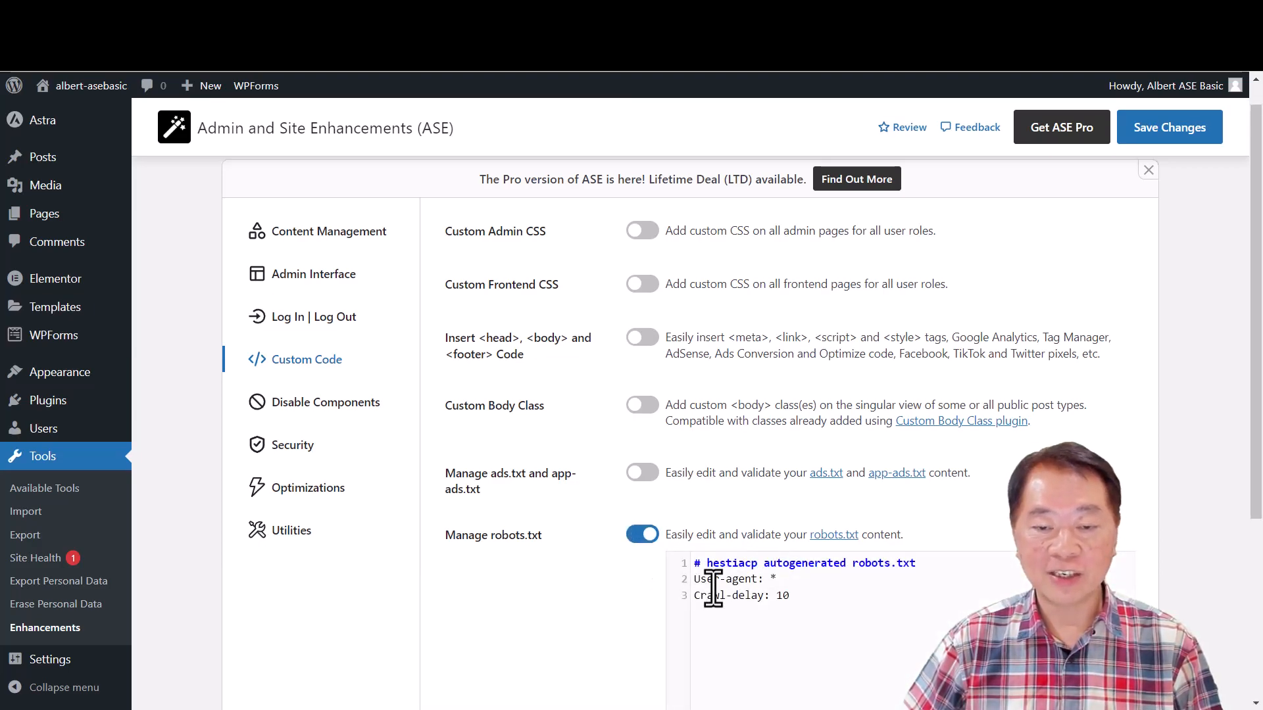
{"action": "left_click", "coordinate": [640, 537]}
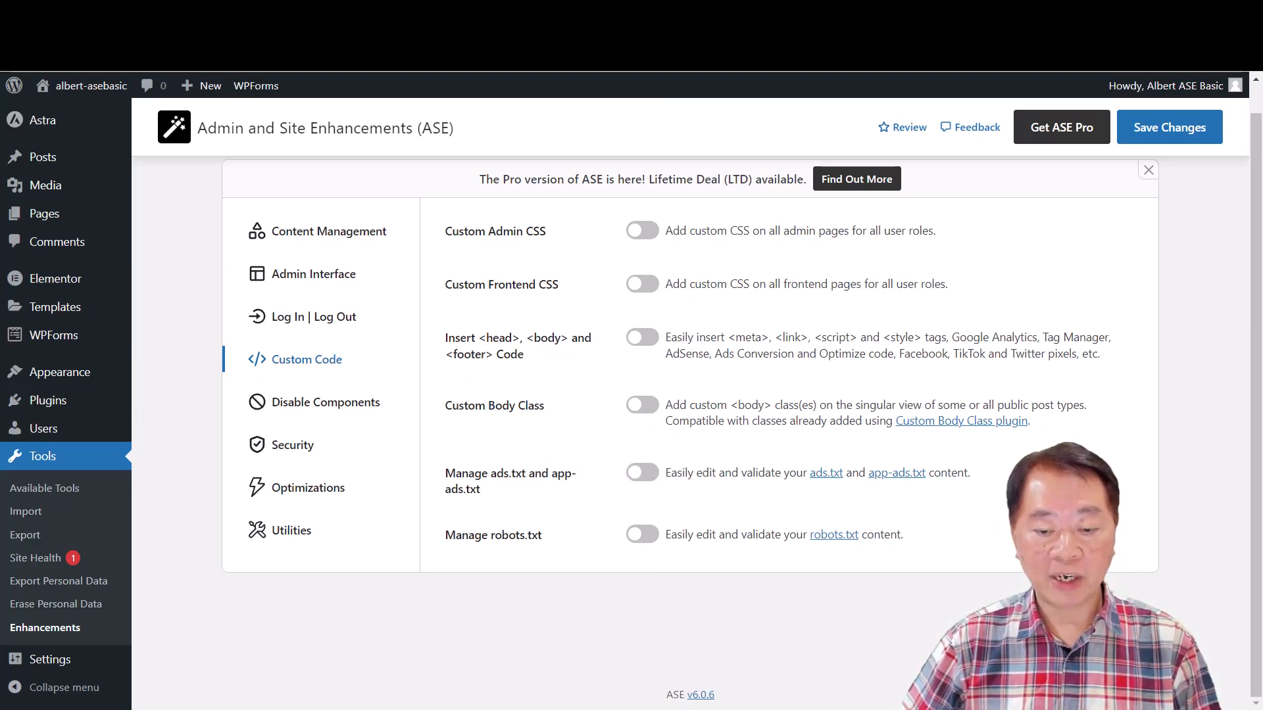
- Try Disable Gutenberg among the Disable Components settings for Posts and Pages, clear both post types, and switch the module off
{"action": "left_click", "coordinate": [325, 403]}
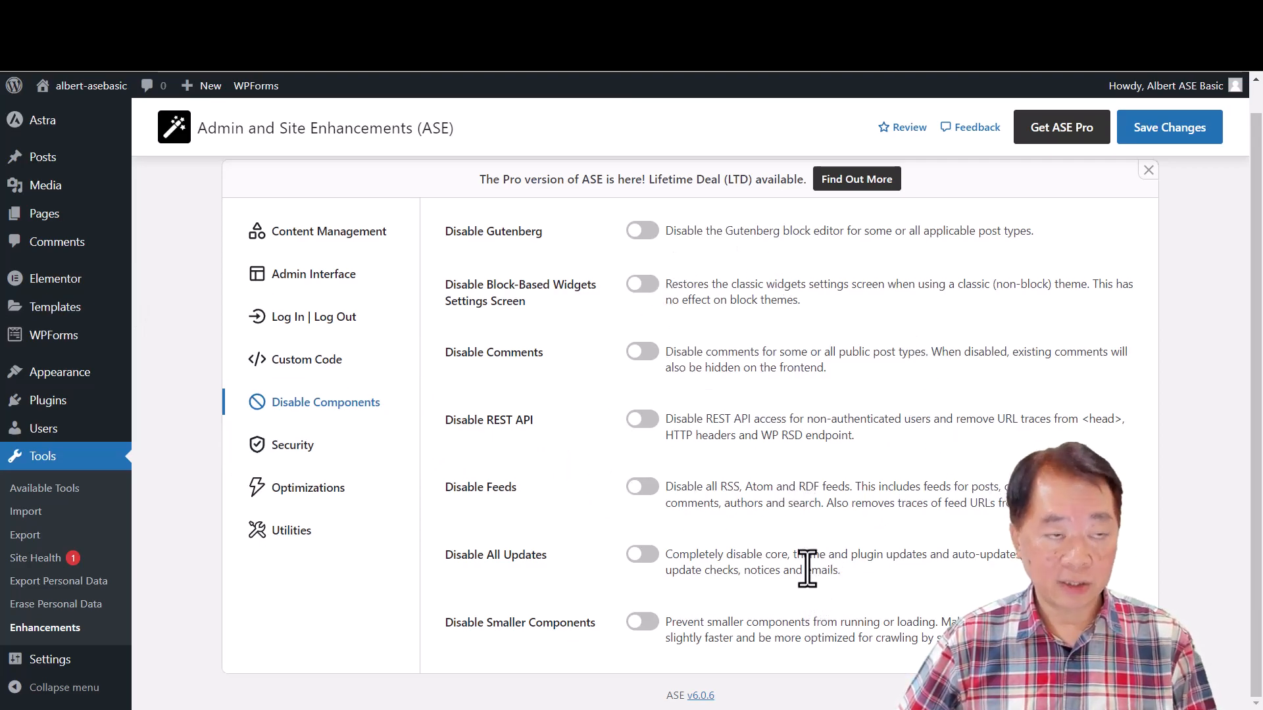
{"action": "left_click", "coordinate": [641, 230]}
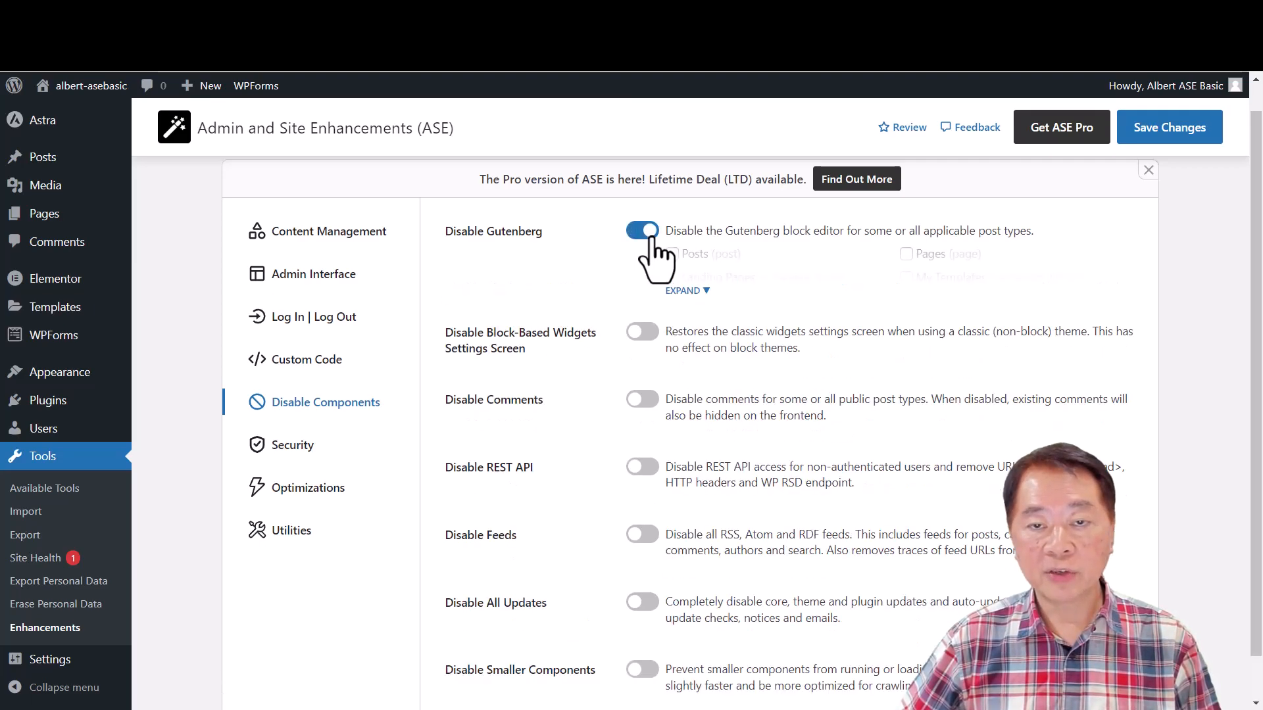
{"action": "left_click", "coordinate": [692, 291]}
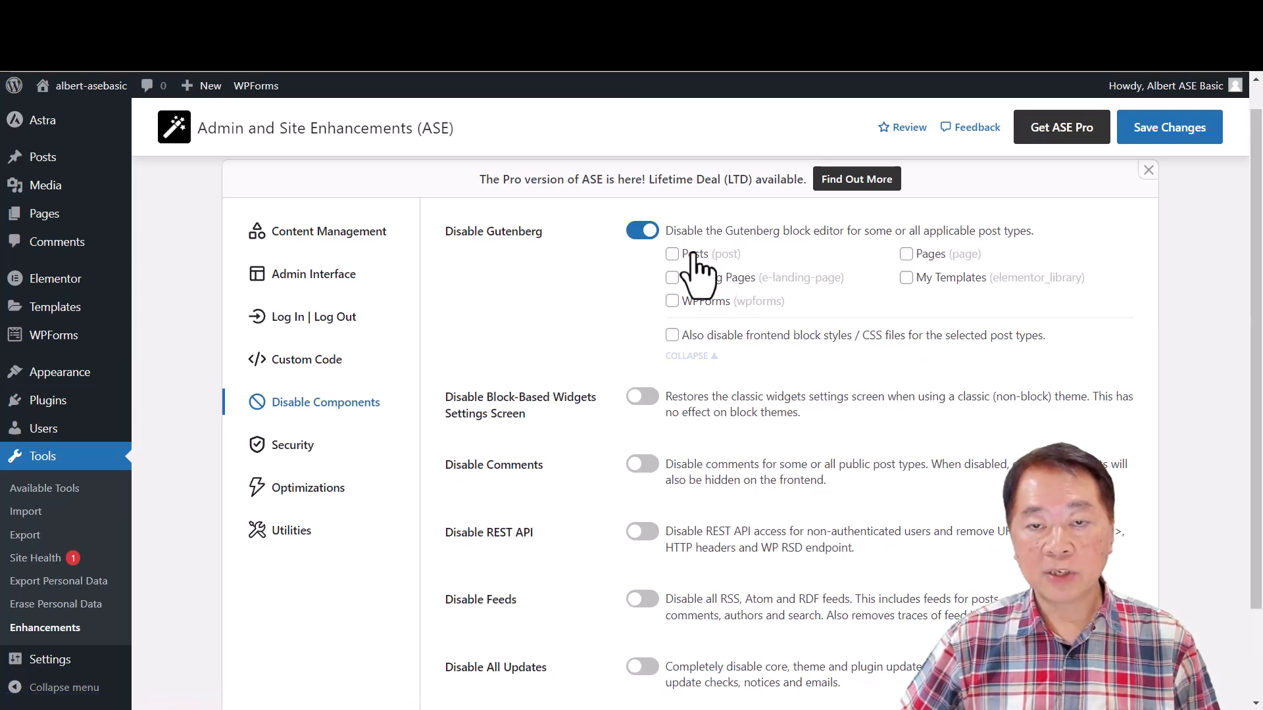
{"action": "left_click", "coordinate": [672, 254]}
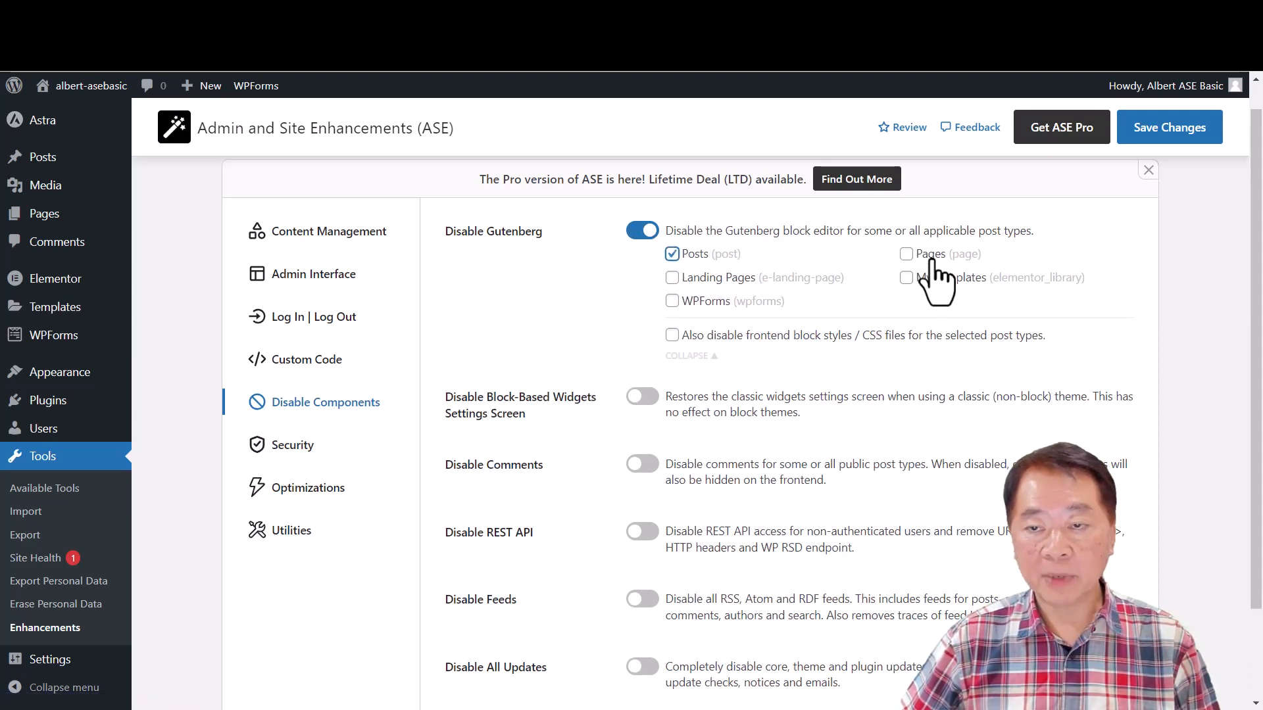
{"action": "left_click", "coordinate": [906, 253]}
{"action": "left_click", "coordinate": [906, 254]}
{"action": "left_click", "coordinate": [671, 254]}
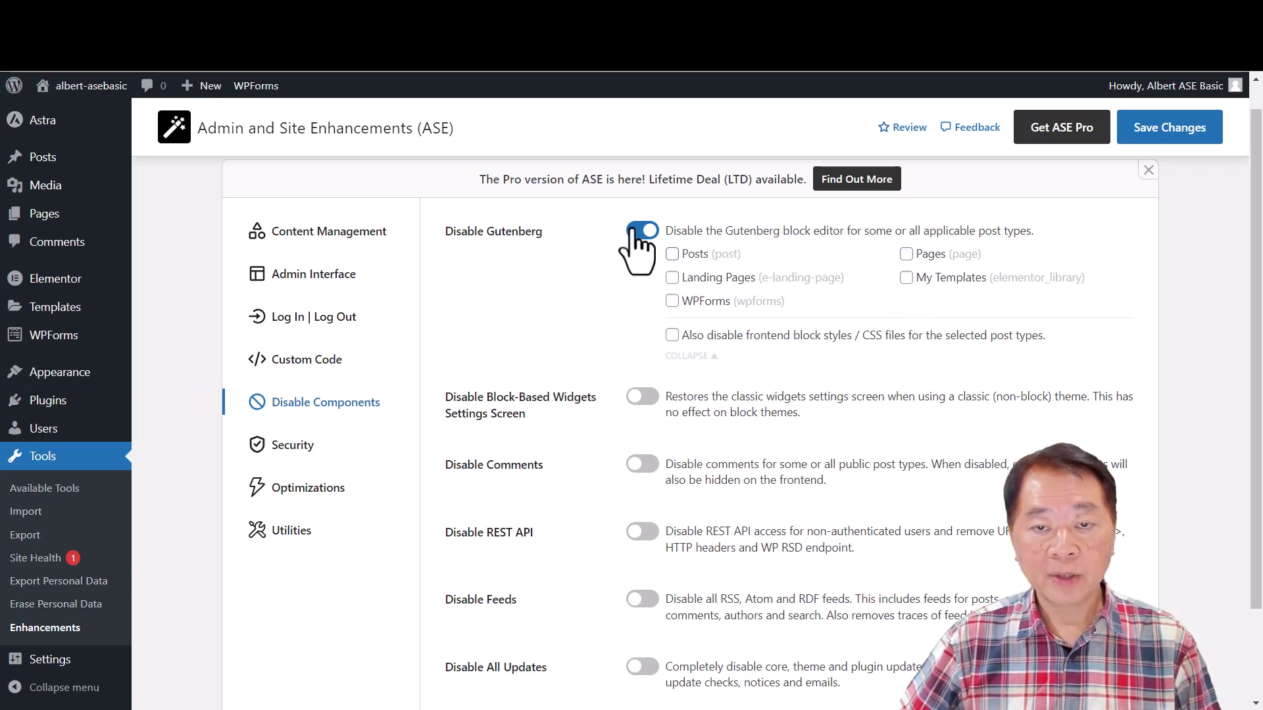
{"action": "left_click", "coordinate": [642, 231]}
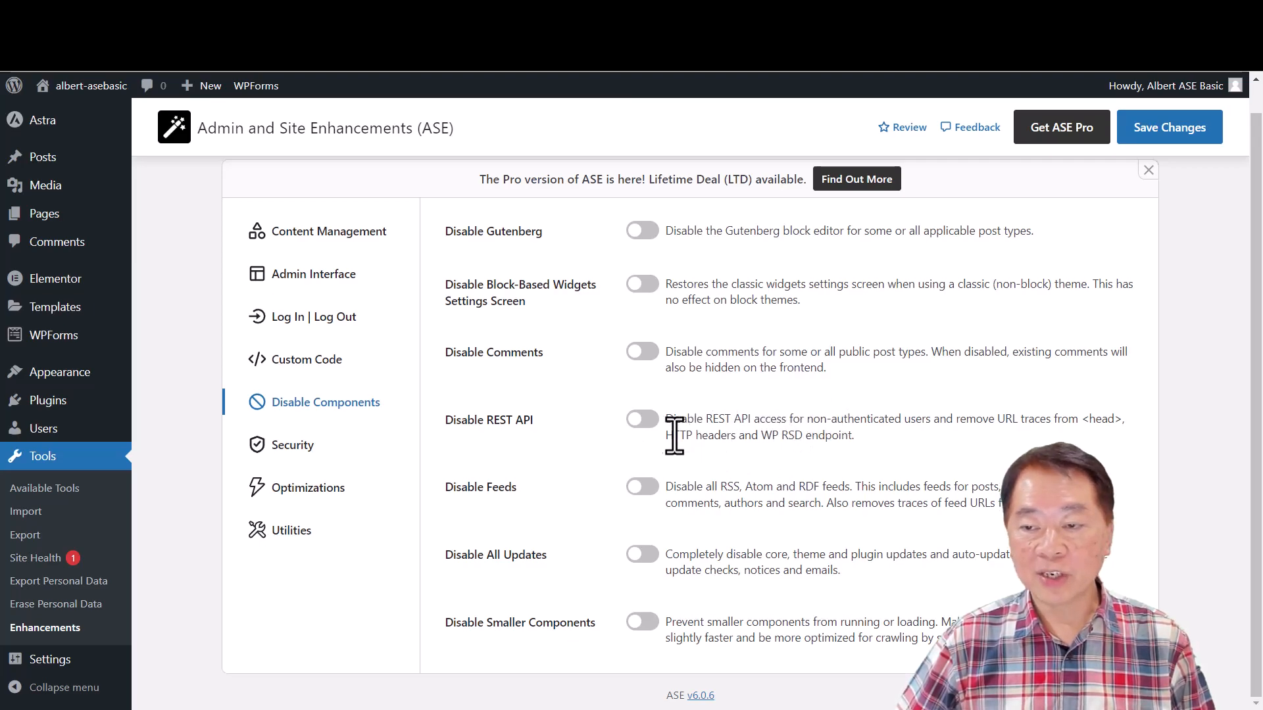
- Try the Disable REST API module and switch it off, and switch on Disable All Updates
{"action": "left_click", "coordinate": [645, 424]}
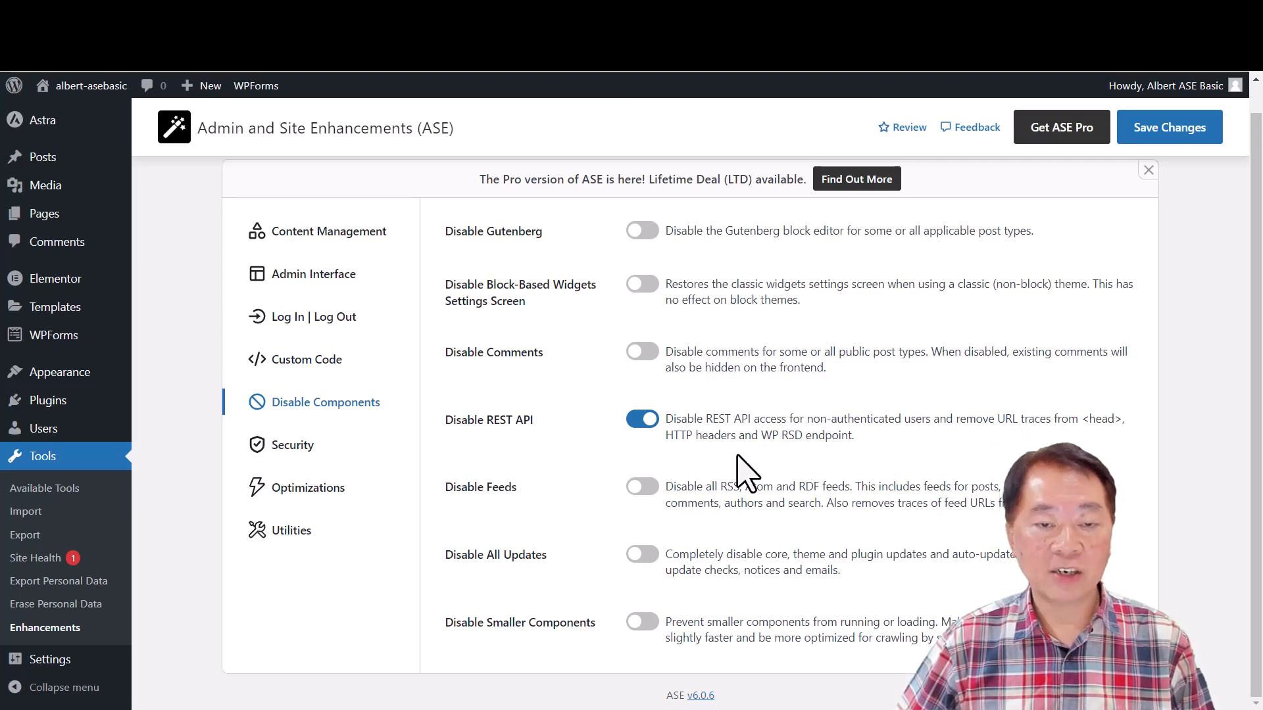
{"action": "left_click", "coordinate": [640, 428]}
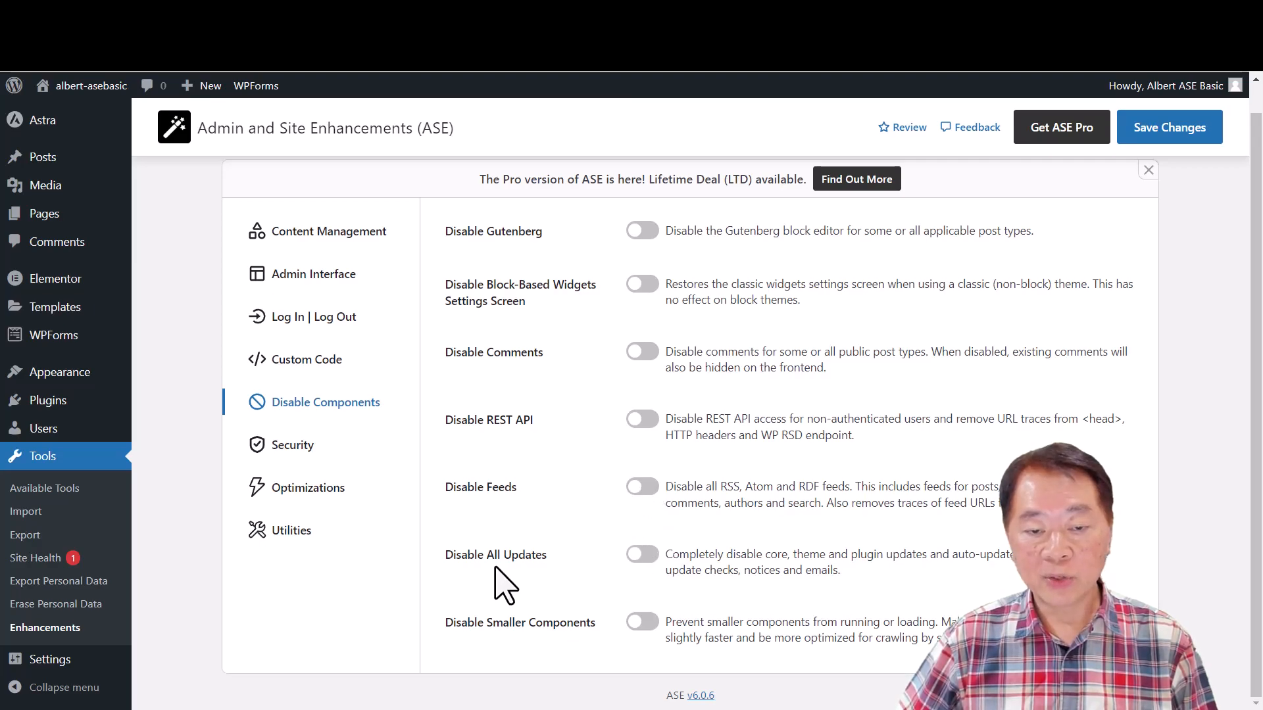
{"action": "left_click", "coordinate": [643, 559]}
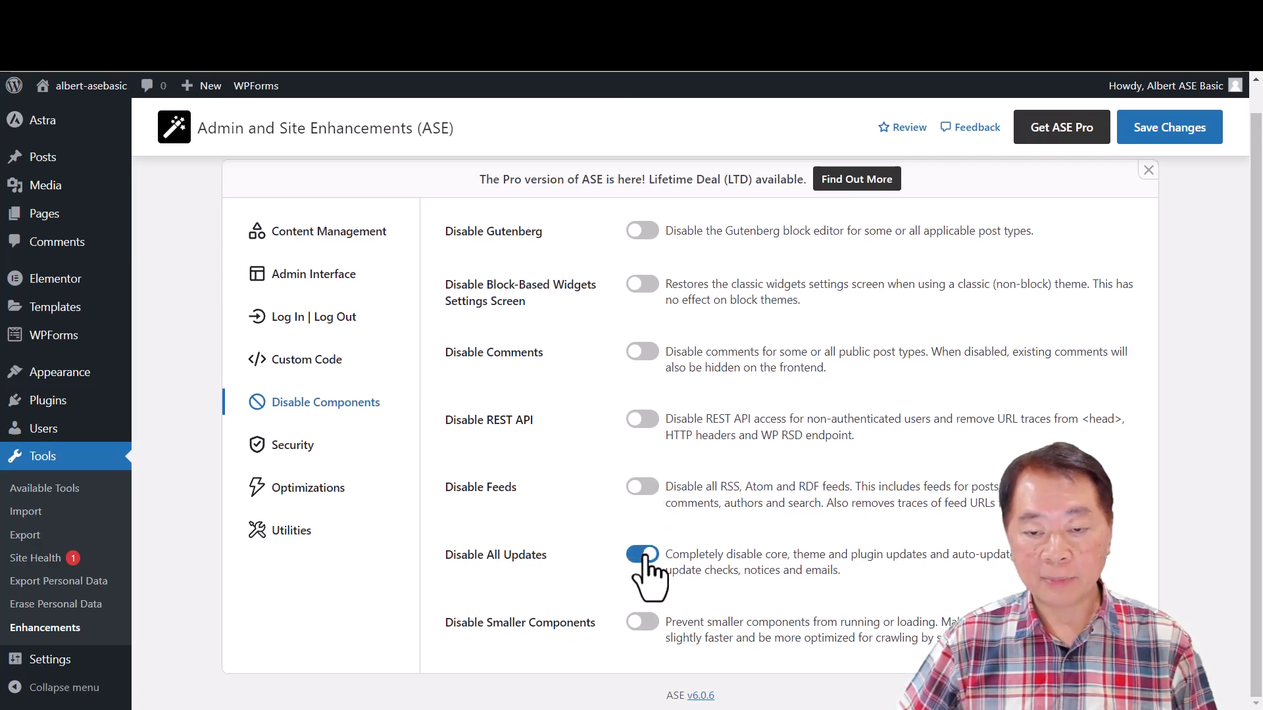
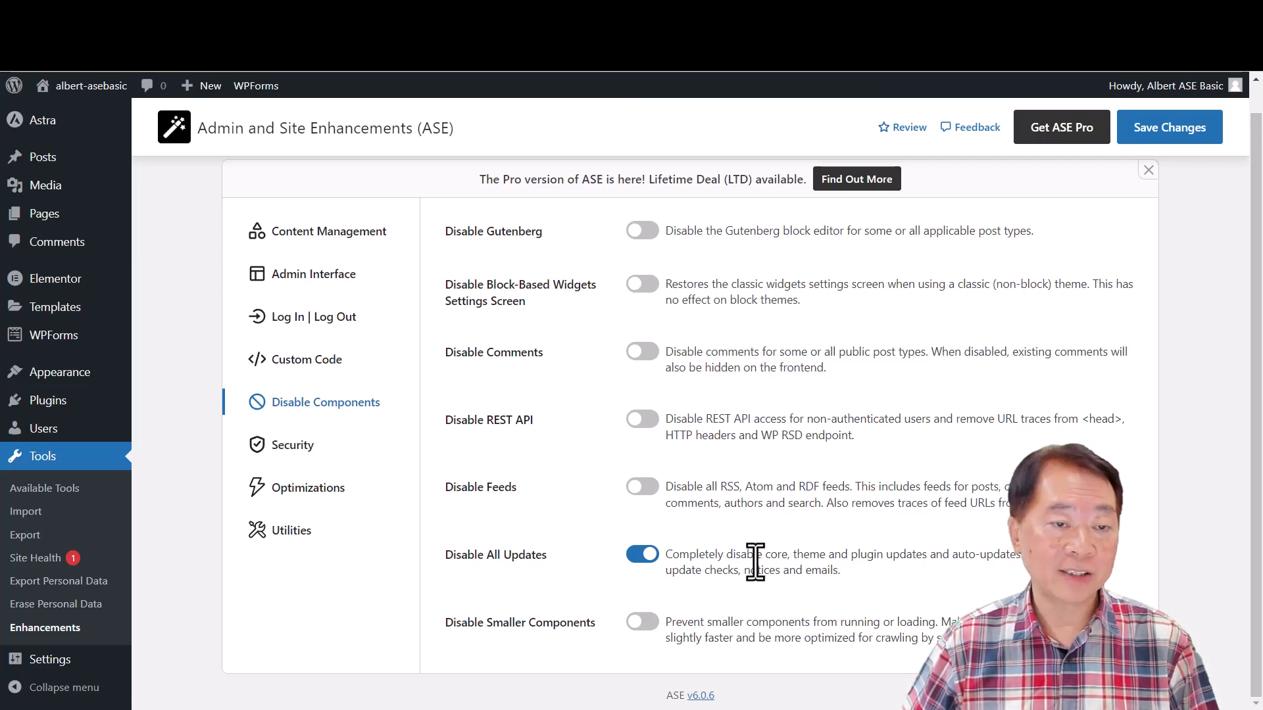
- Switch off Disable All Updates, then try Disable Smaller Components, review its full list of options, and switch it off
{"action": "left_click", "coordinate": [635, 556]}
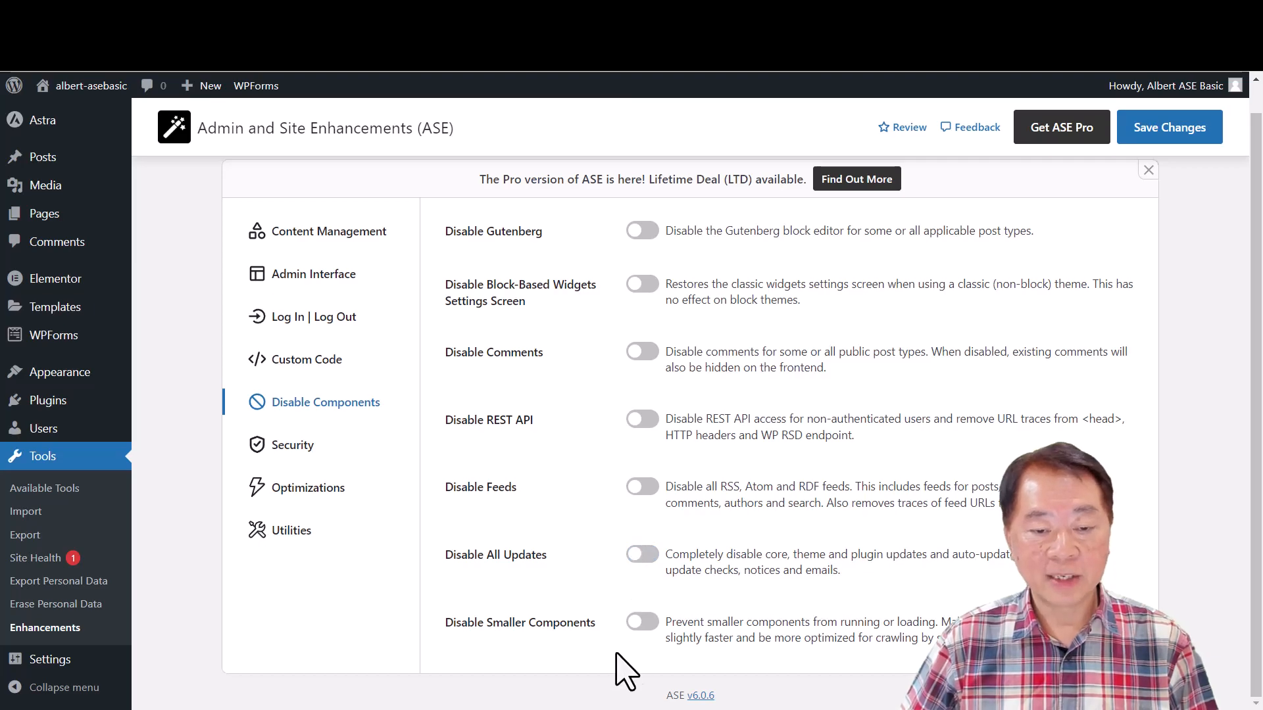
{"action": "left_click", "coordinate": [650, 623]}
{"action": "scroll", "coordinate": [723, 658], "scroll_direction": "down", "scroll_amount": 1}
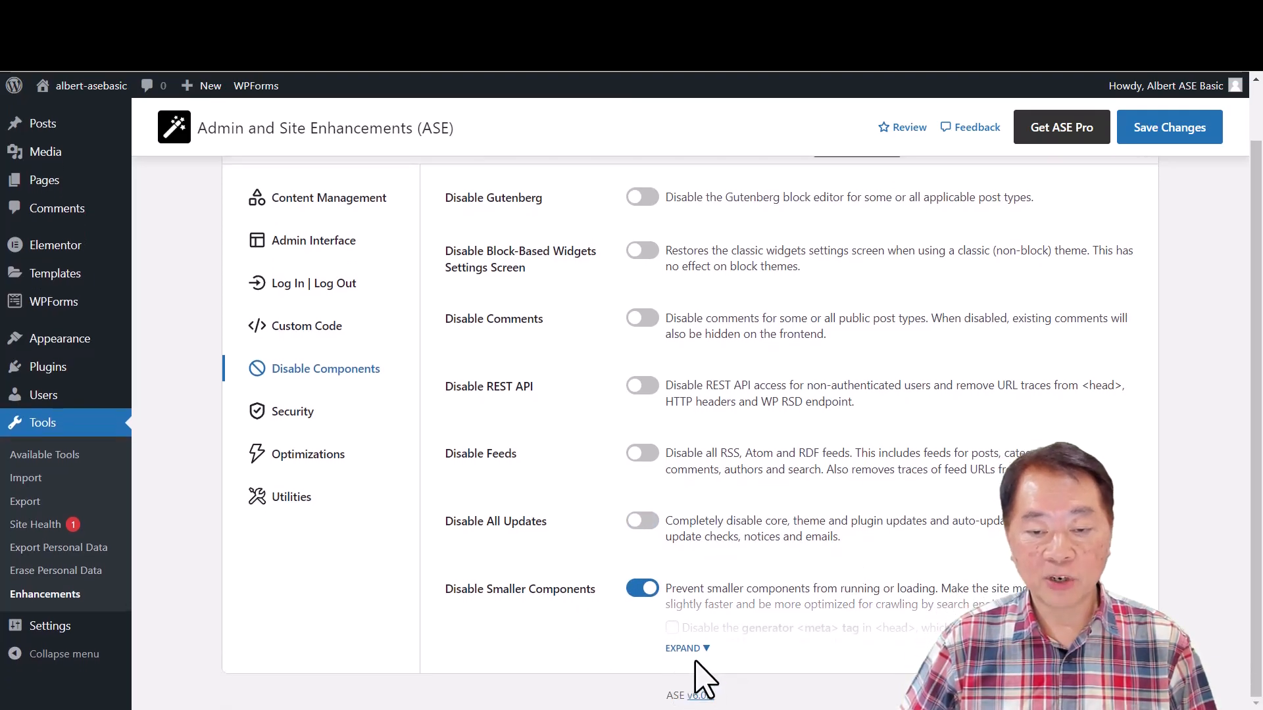
{"action": "left_click", "coordinate": [696, 649]}
{"action": "scroll", "coordinate": [848, 599], "scroll_direction": "down", "scroll_amount": 5}
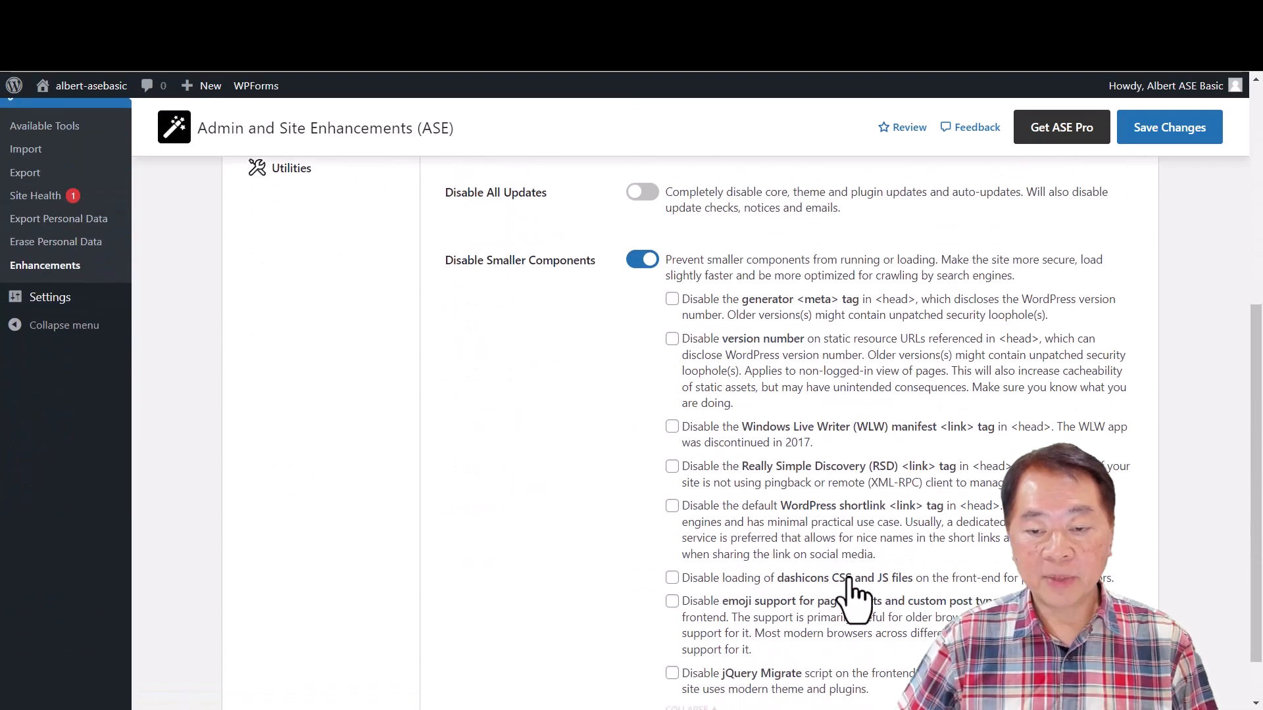
{"action": "scroll", "coordinate": [849, 582], "scroll_direction": "down", "scroll_amount": 1}
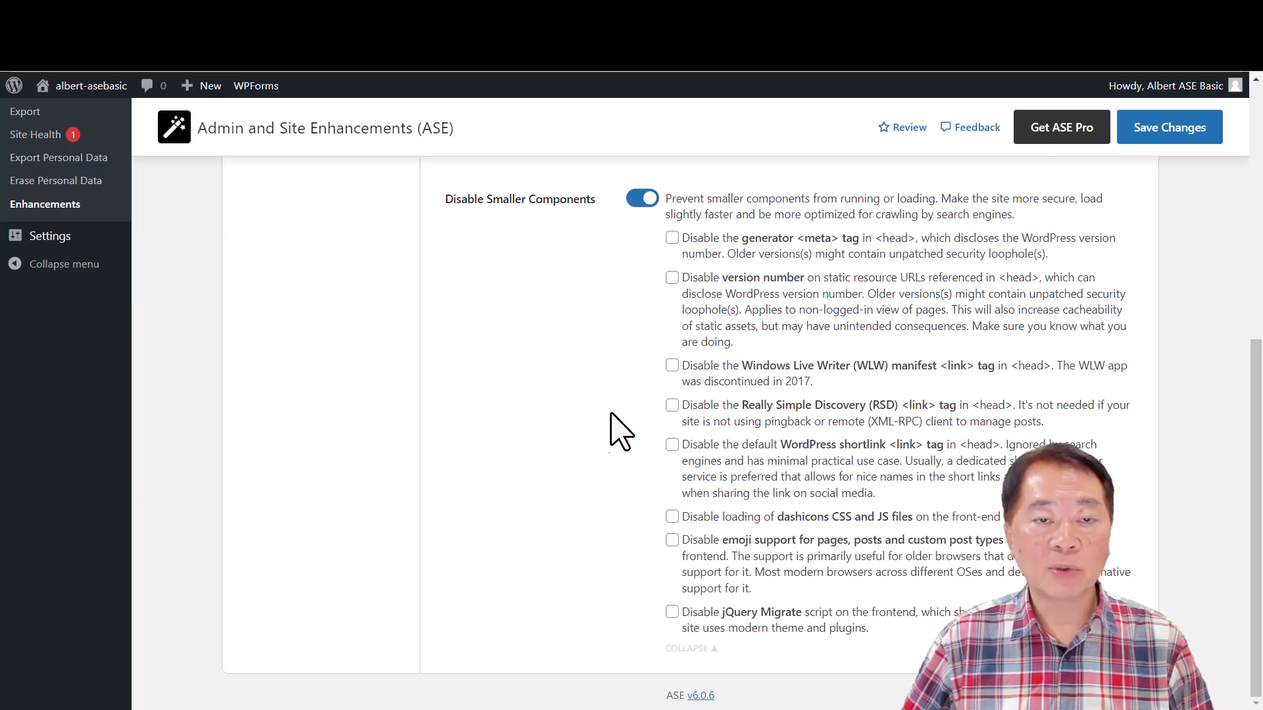
{"action": "scroll", "coordinate": [621, 490], "scroll_direction": "up", "scroll_amount": 3}
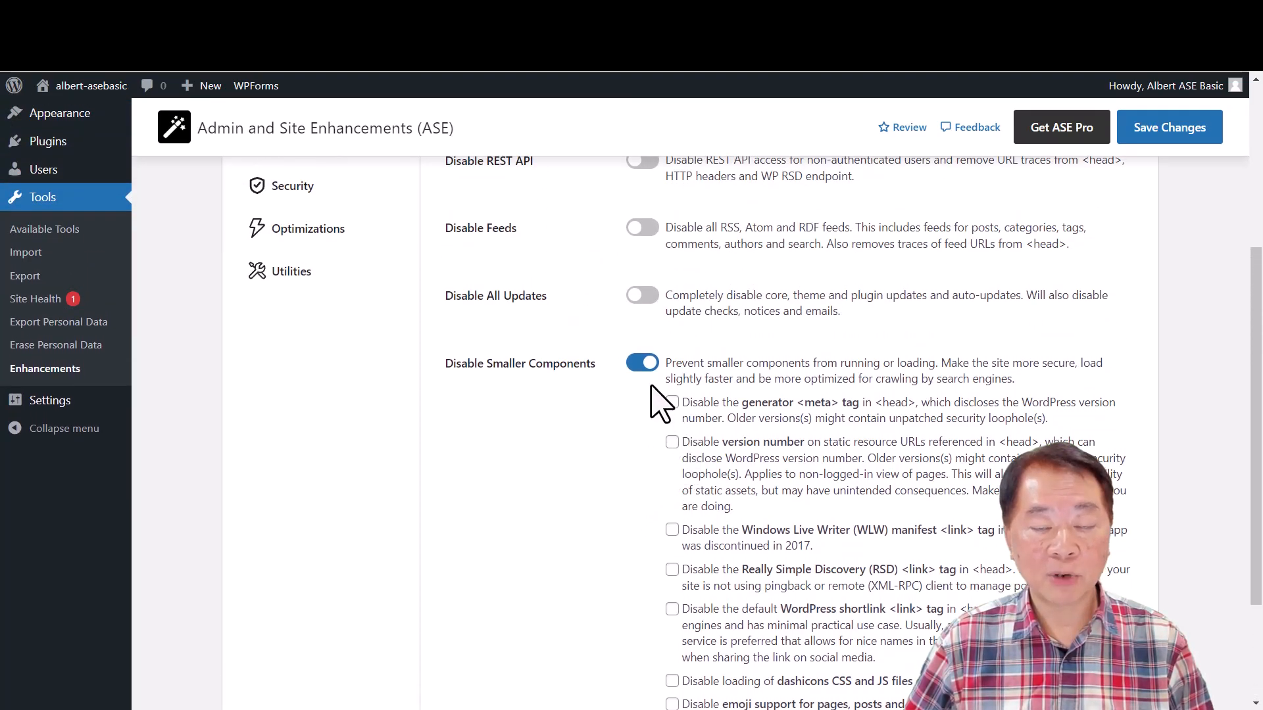
{"action": "left_click", "coordinate": [641, 363]}
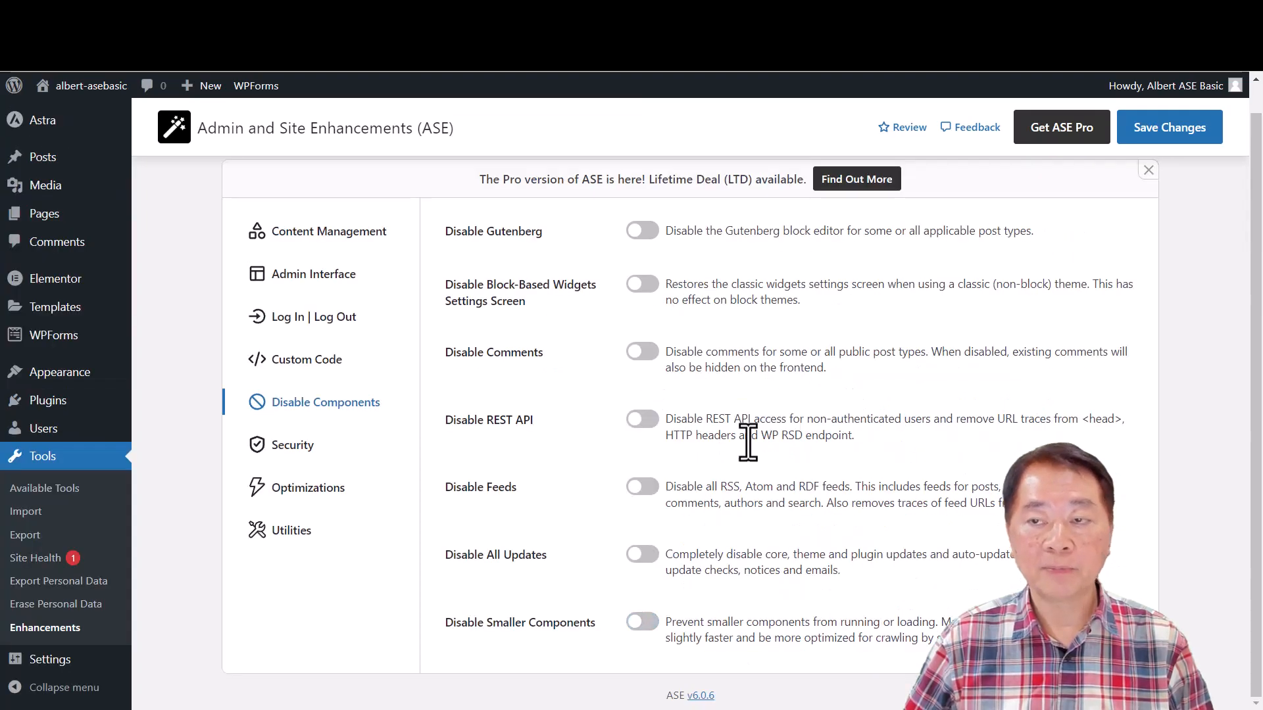
- Look over the modules in the Security, Optimizations and Utilities settings and return to Security
{"action": "left_click", "coordinate": [282, 447]}
{"action": "left_click", "coordinate": [355, 487]}
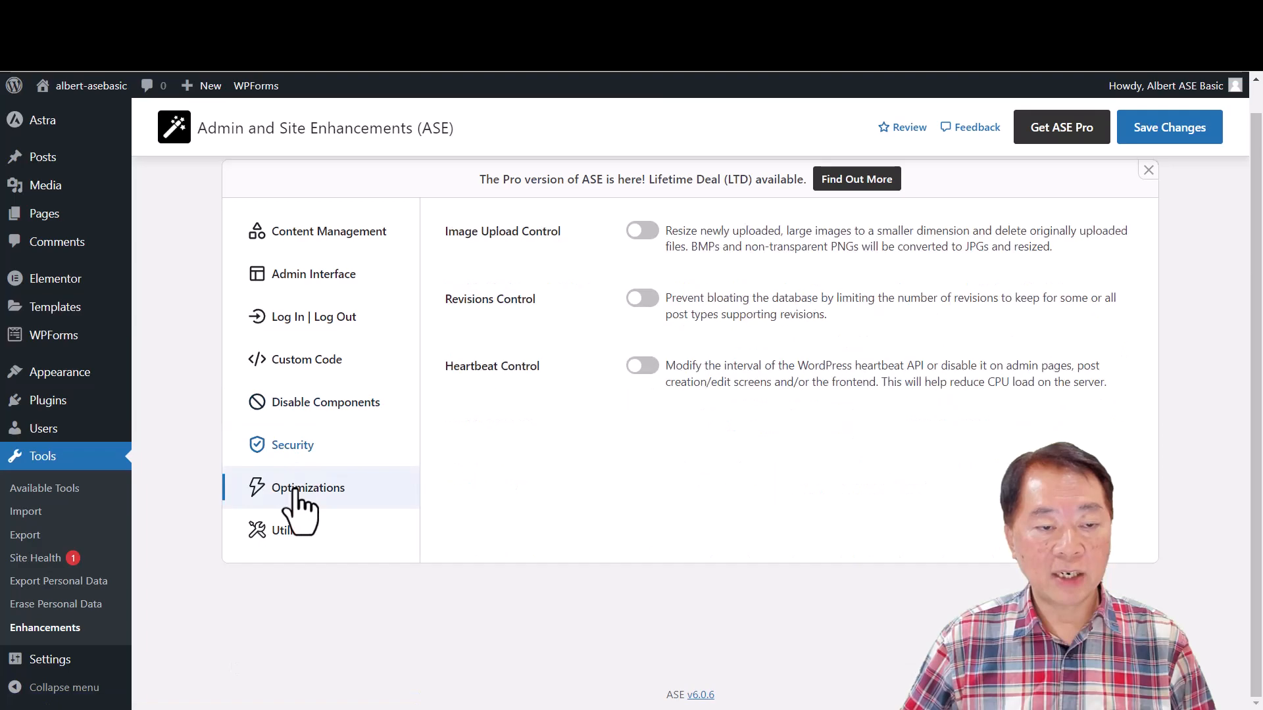
{"action": "left_click", "coordinate": [289, 529]}
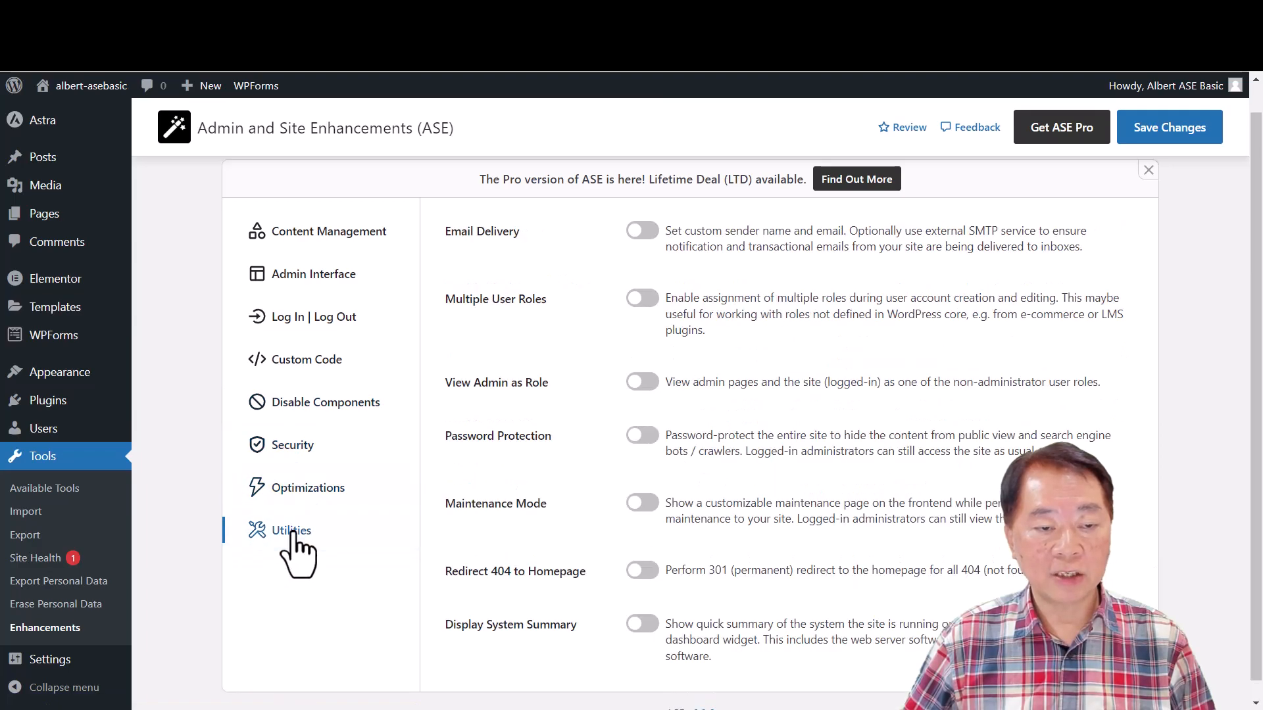
{"action": "left_click", "coordinate": [305, 463]}
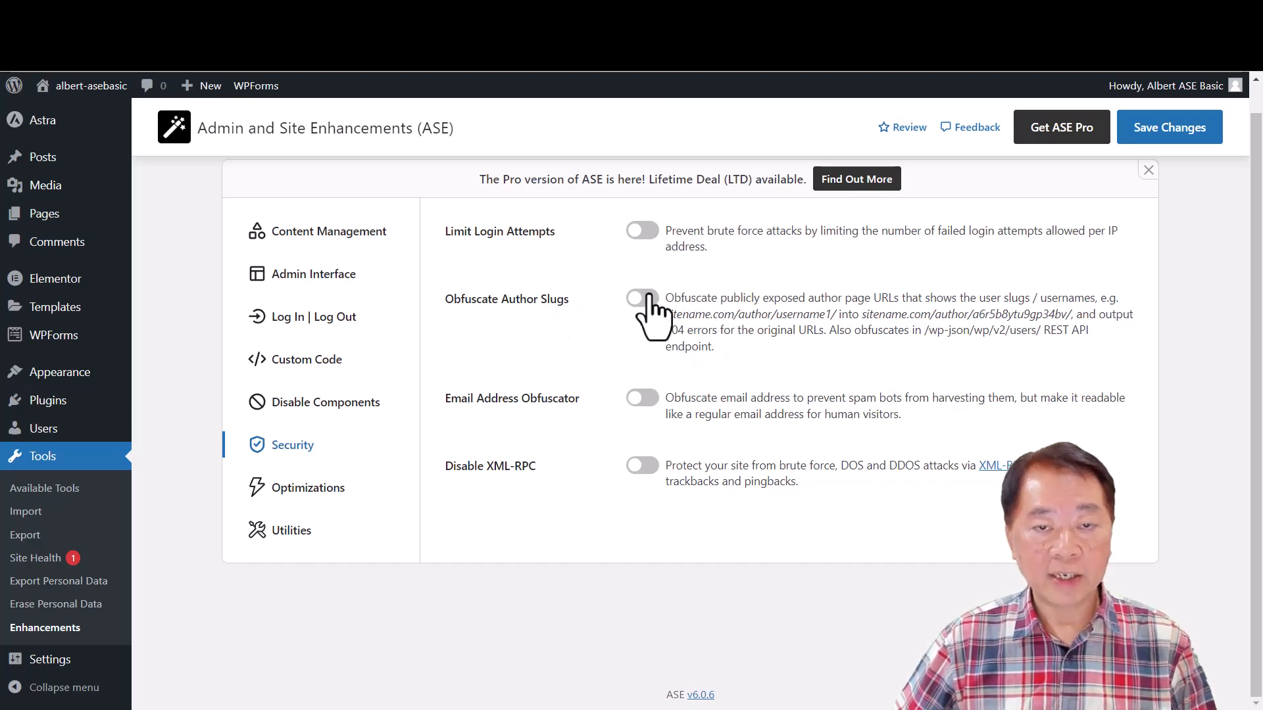
- Review the lockout settings of Limit Login Attempts, preview Obfuscate Author Slugs, and switch both modules off
{"action": "left_click", "coordinate": [643, 231]}
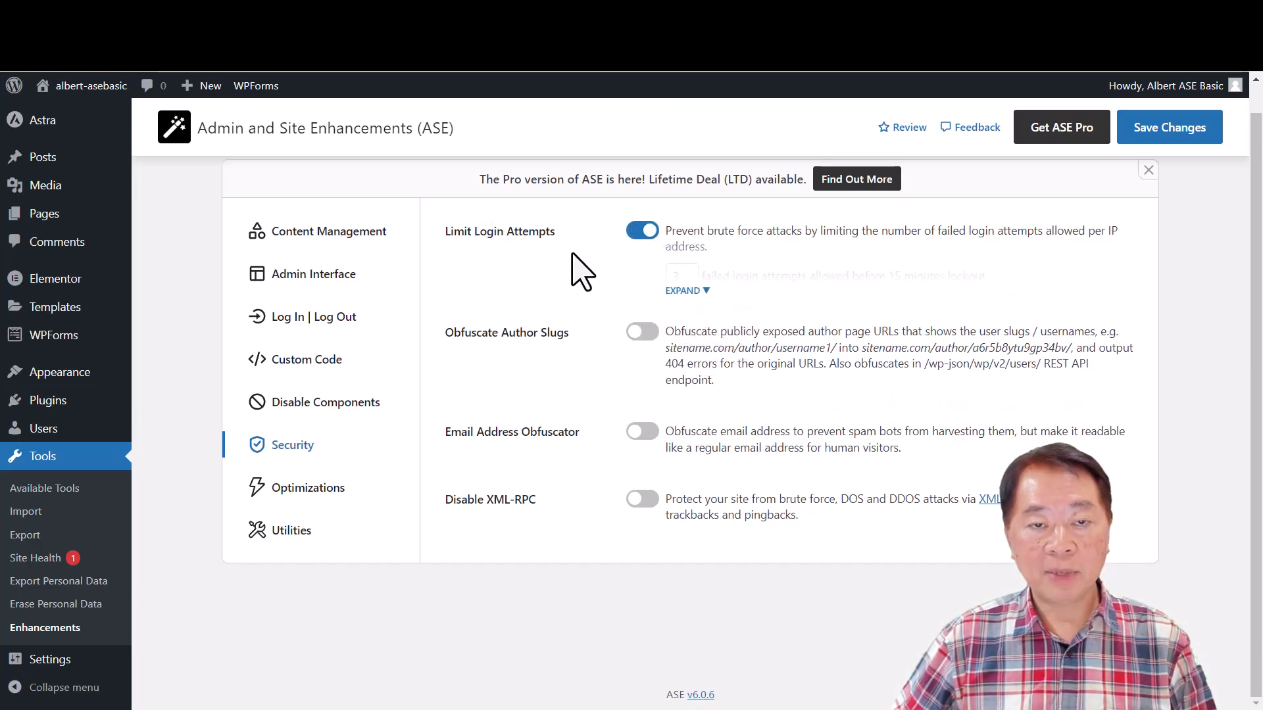
{"action": "left_click", "coordinate": [691, 292]}
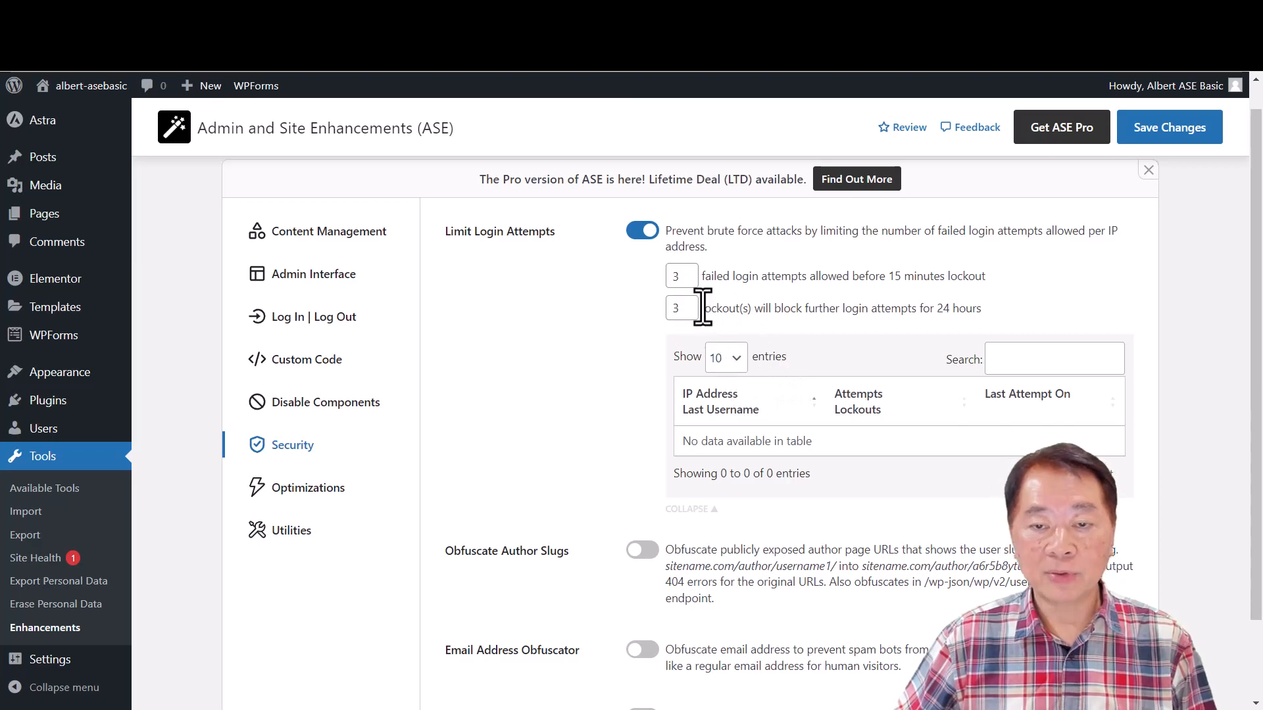
{"action": "left_click", "coordinate": [640, 232]}
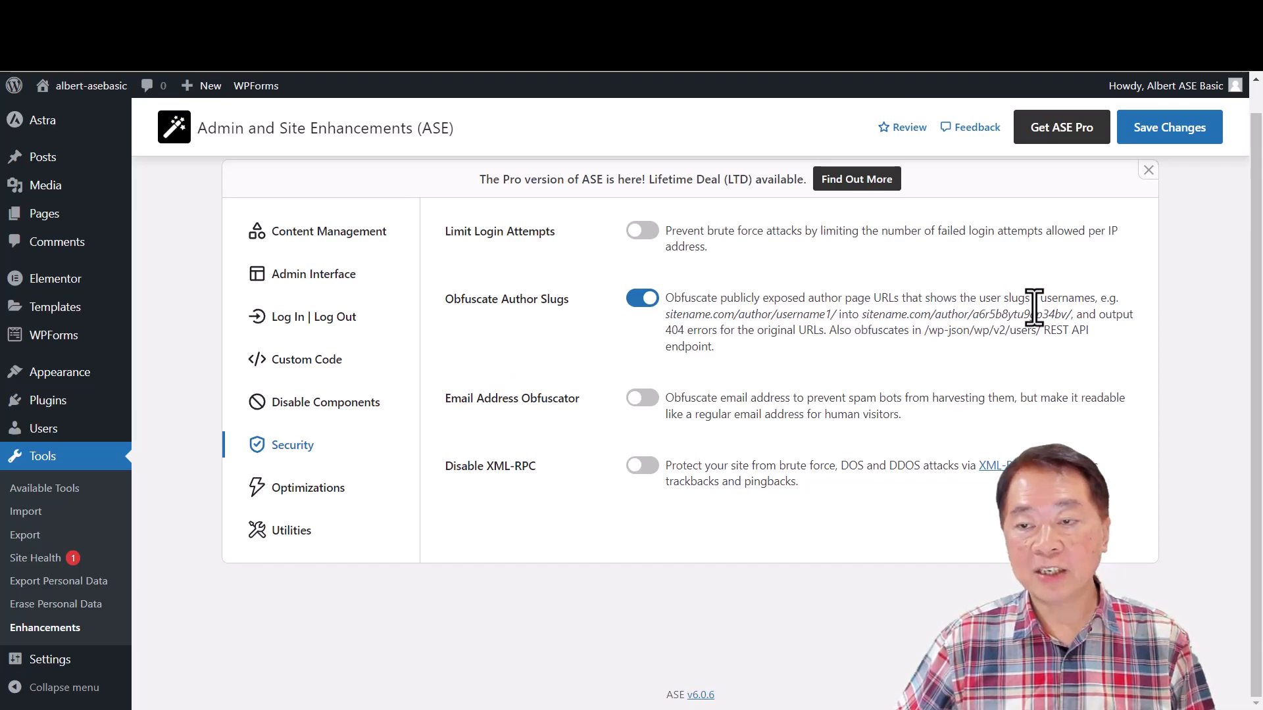
{"action": "mouse_move", "coordinate": [1217, 86]}
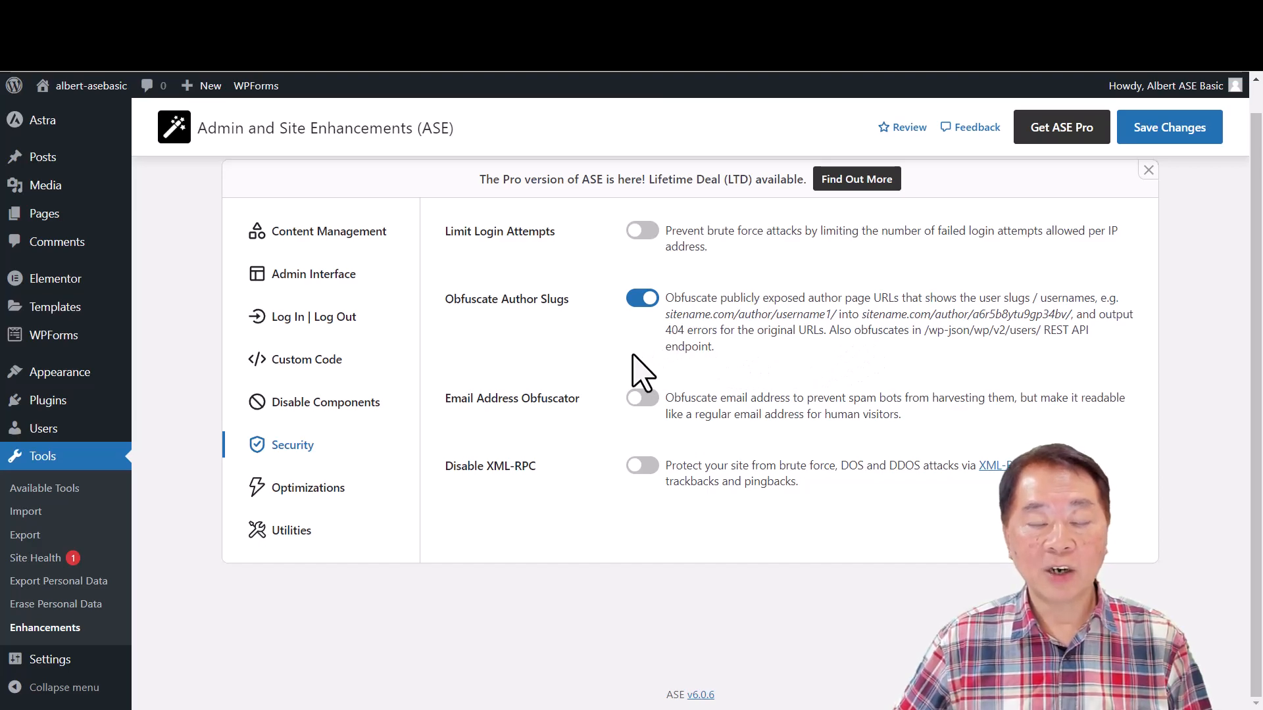
{"action": "left_click", "coordinate": [642, 299]}
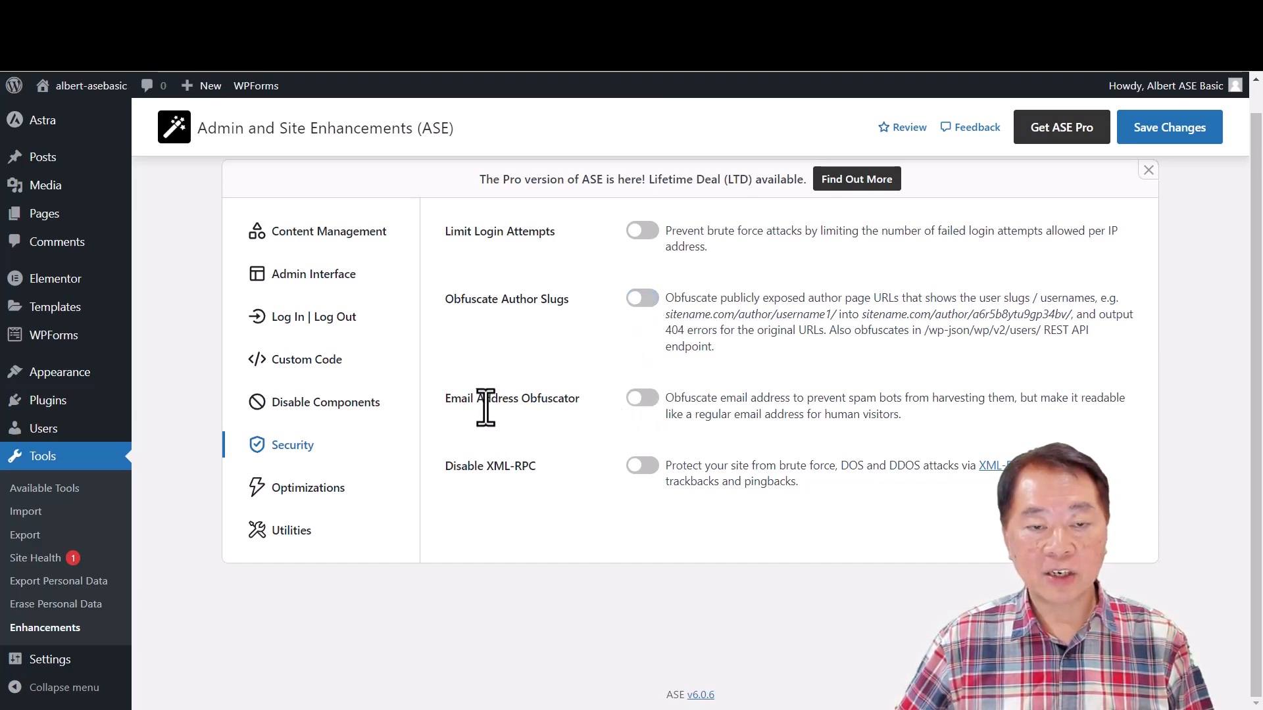
- Review the shortcode instructions of Email Address Obfuscator, preview Disable XML-RPC, and switch both modules off
{"action": "left_click", "coordinate": [642, 398]}
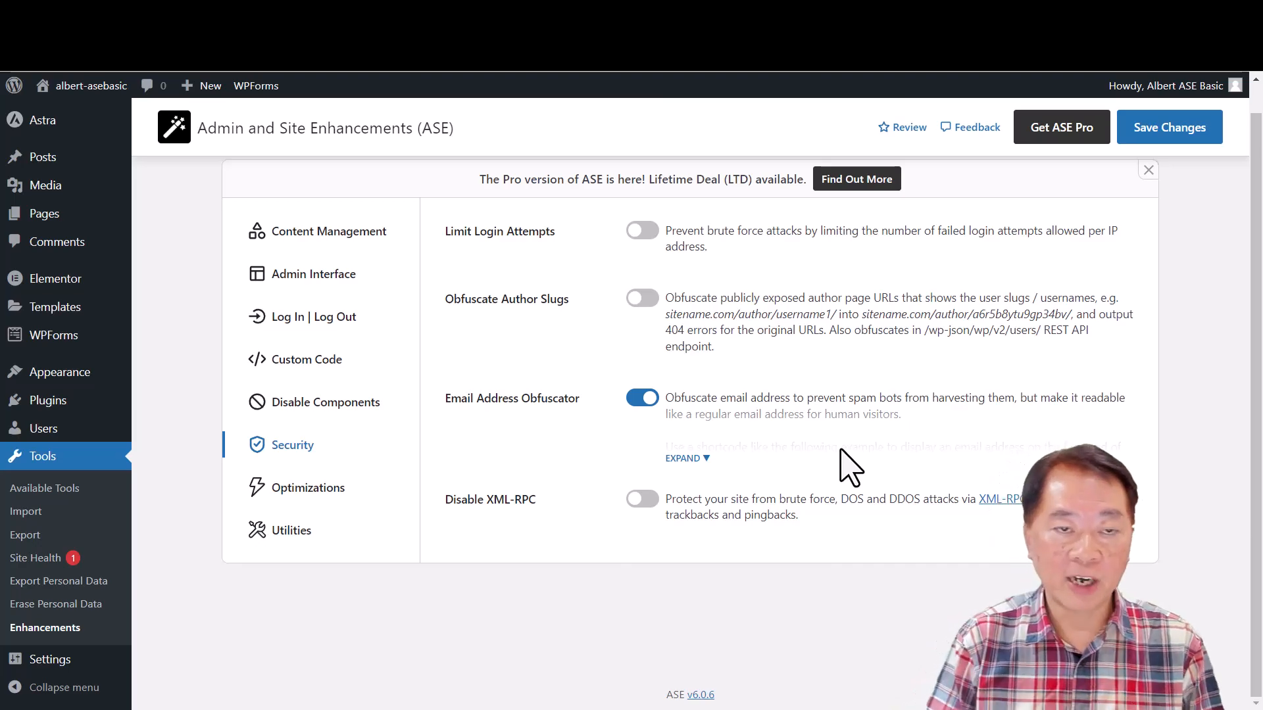
{"action": "left_click", "coordinate": [707, 460]}
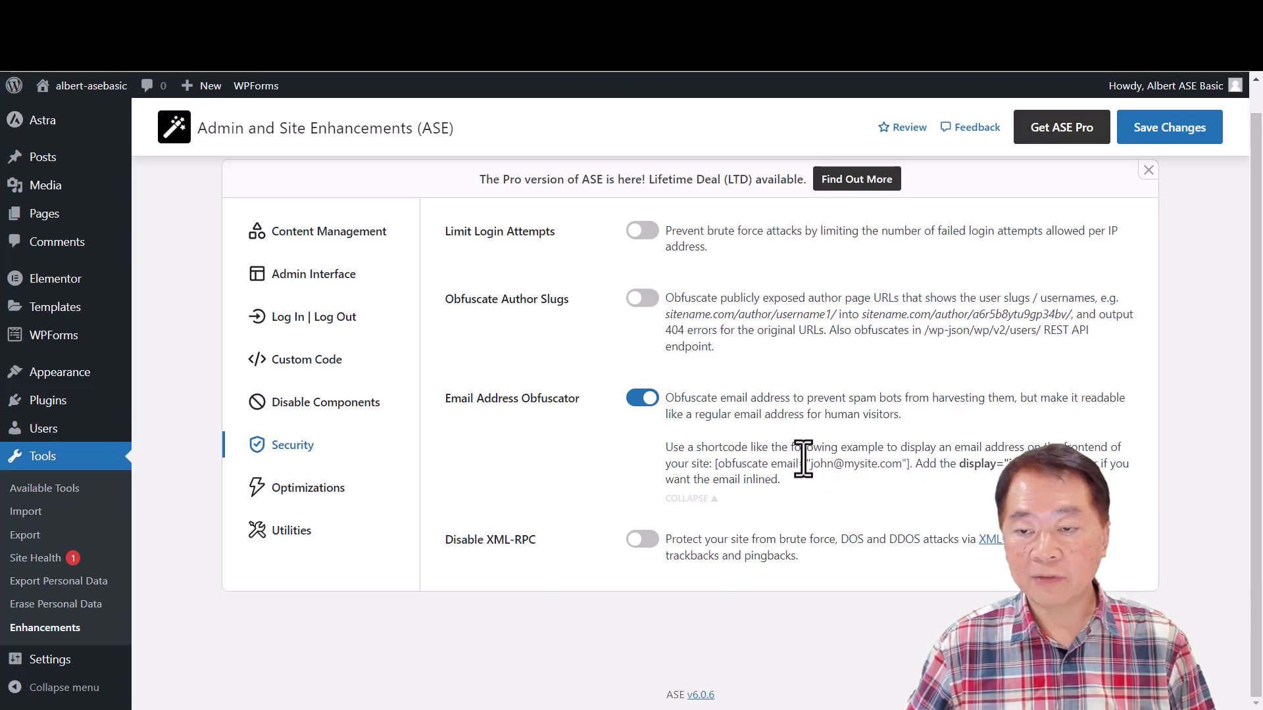
{"action": "left_click", "coordinate": [643, 399]}
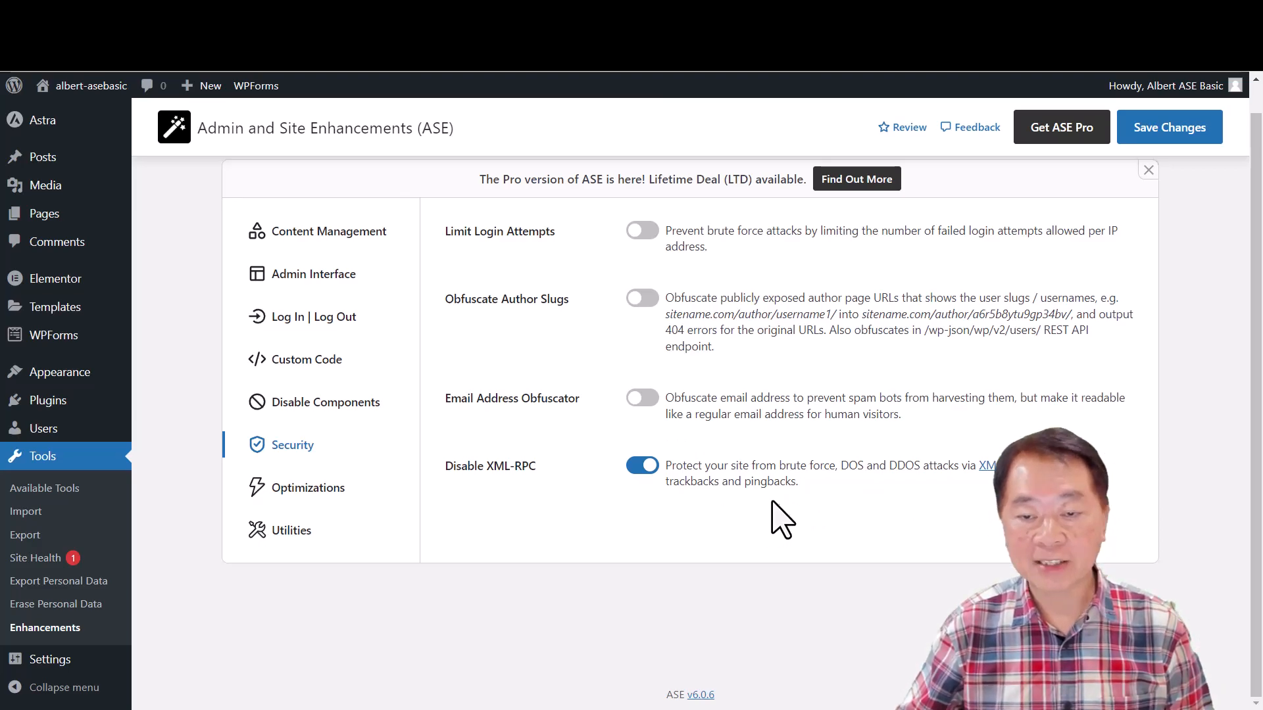
{"action": "left_click", "coordinate": [642, 467]}
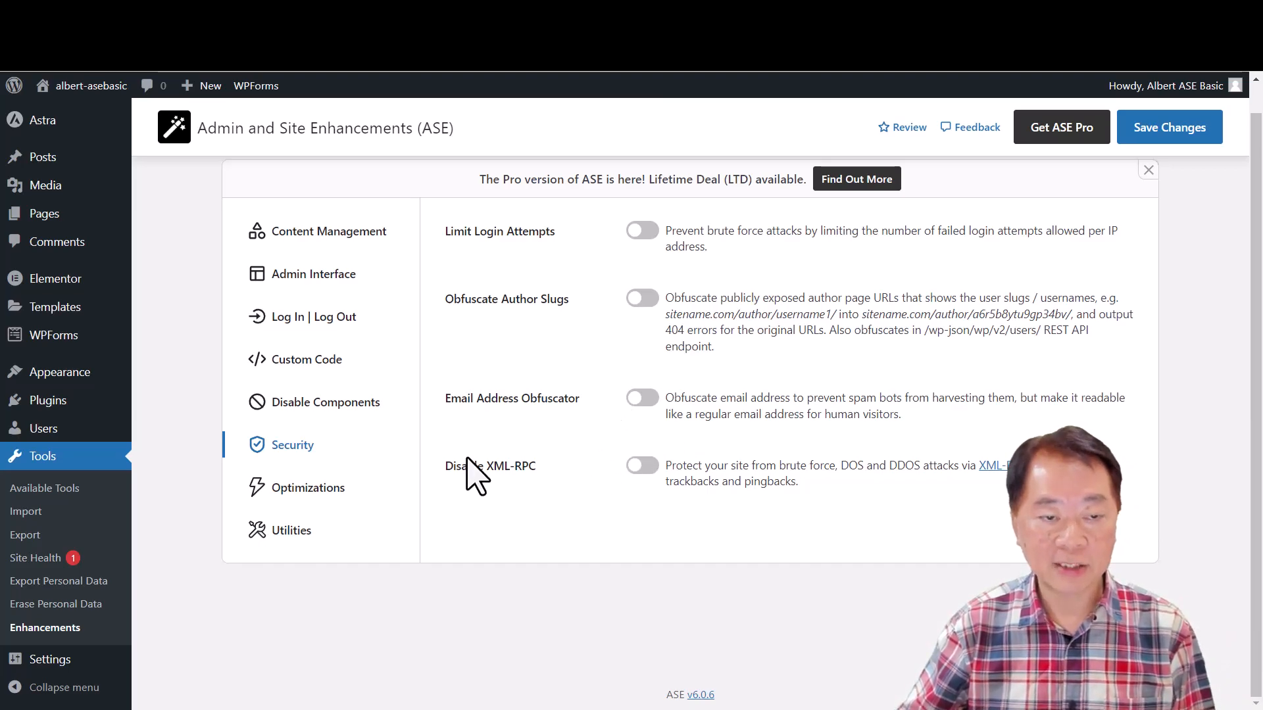
- Try Image Upload Control among the Optimizations settings, review its maximum width and height options, and switch it off
{"action": "left_click", "coordinate": [301, 497]}
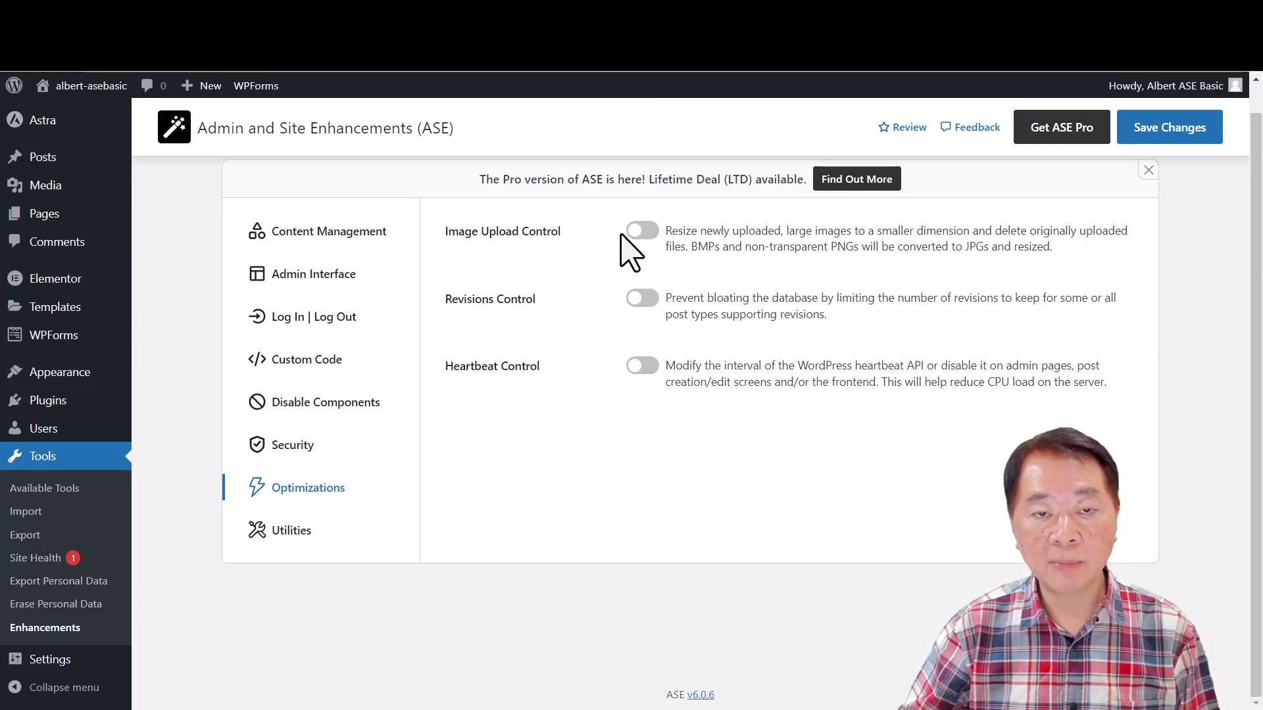
{"action": "left_click", "coordinate": [643, 232]}
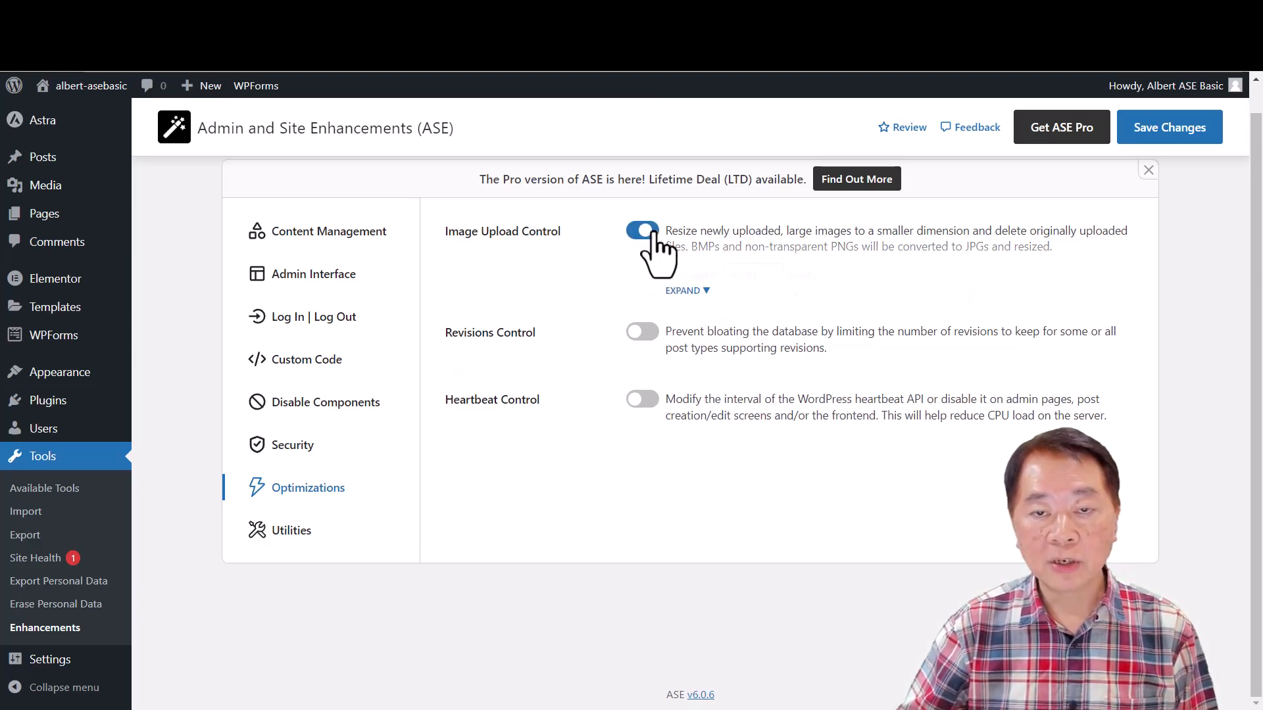
{"action": "left_click", "coordinate": [707, 293]}
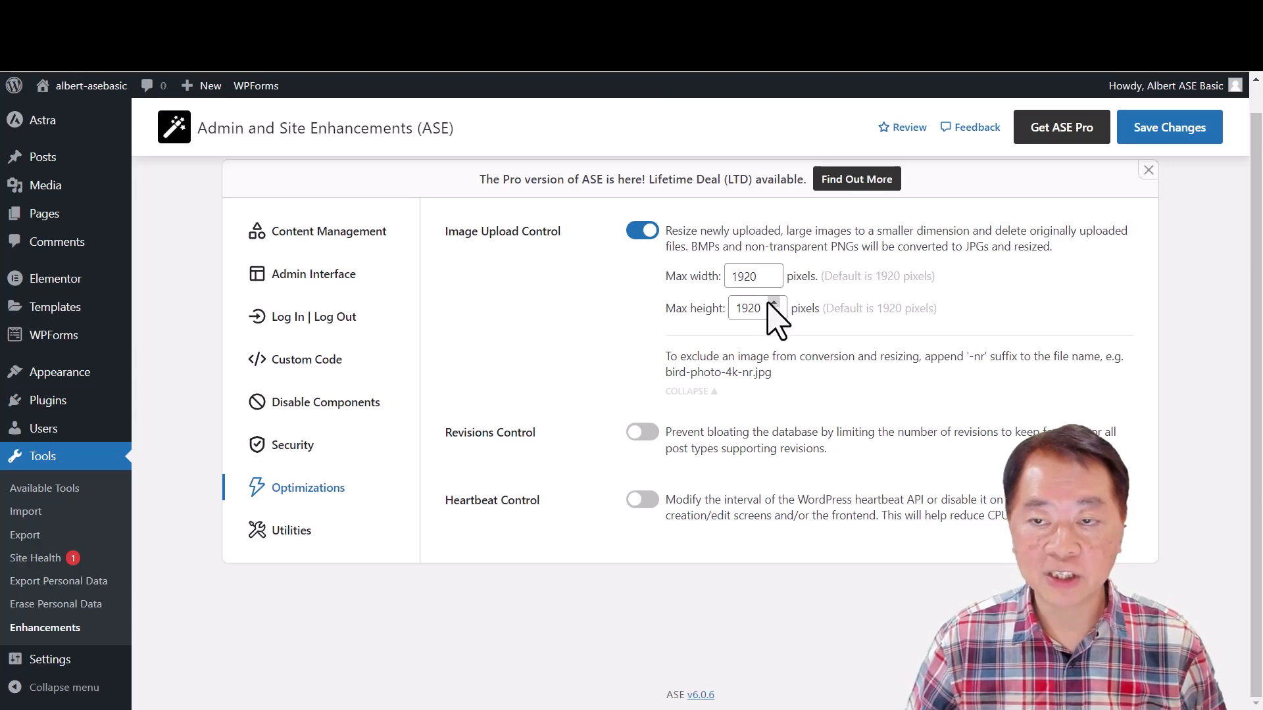
{"action": "left_click", "coordinate": [643, 238]}
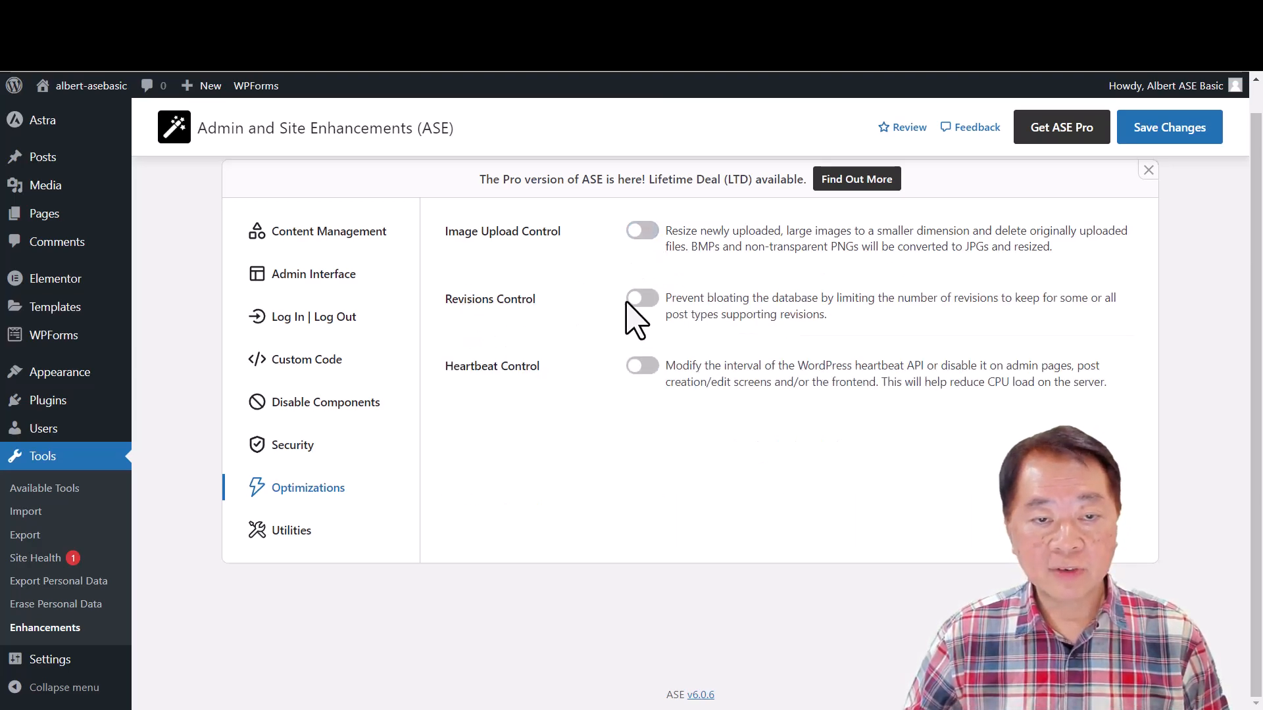
- Try the Revisions Control module, review its revision limit and post type options, and switch it off
{"action": "left_click", "coordinate": [641, 300]}
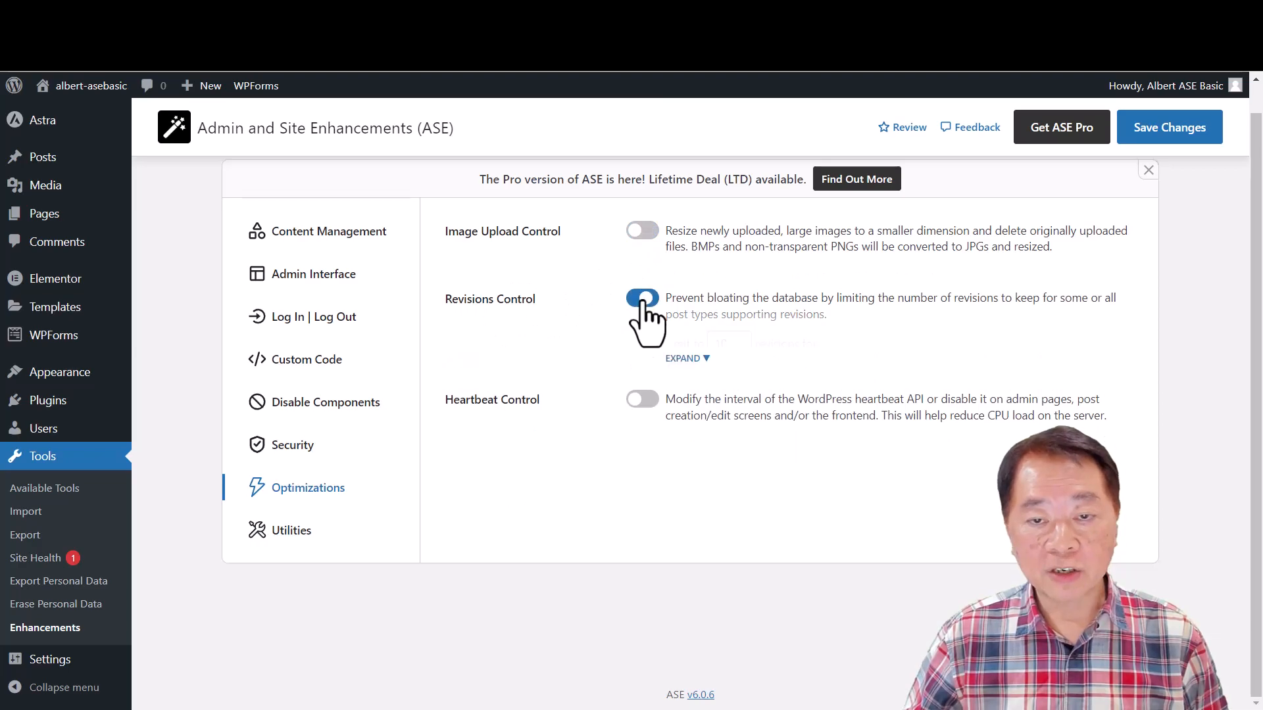
{"action": "left_click", "coordinate": [706, 360]}
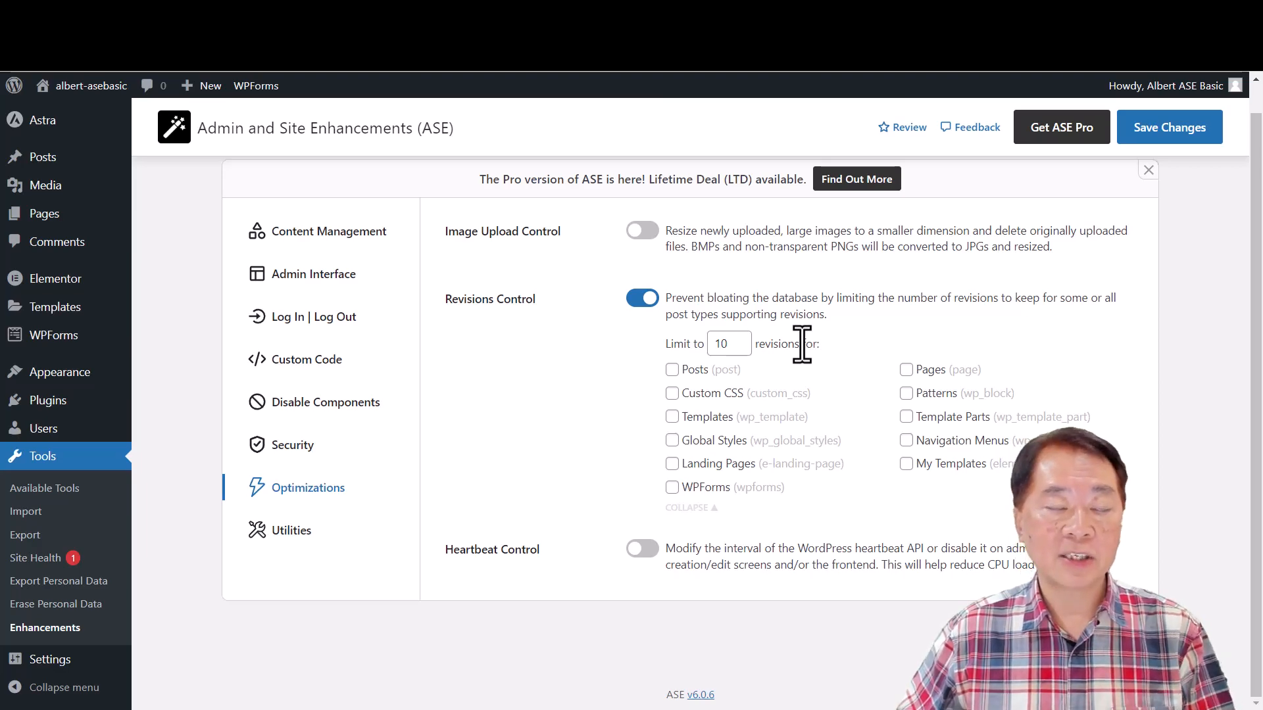
{"action": "left_click", "coordinate": [642, 299]}
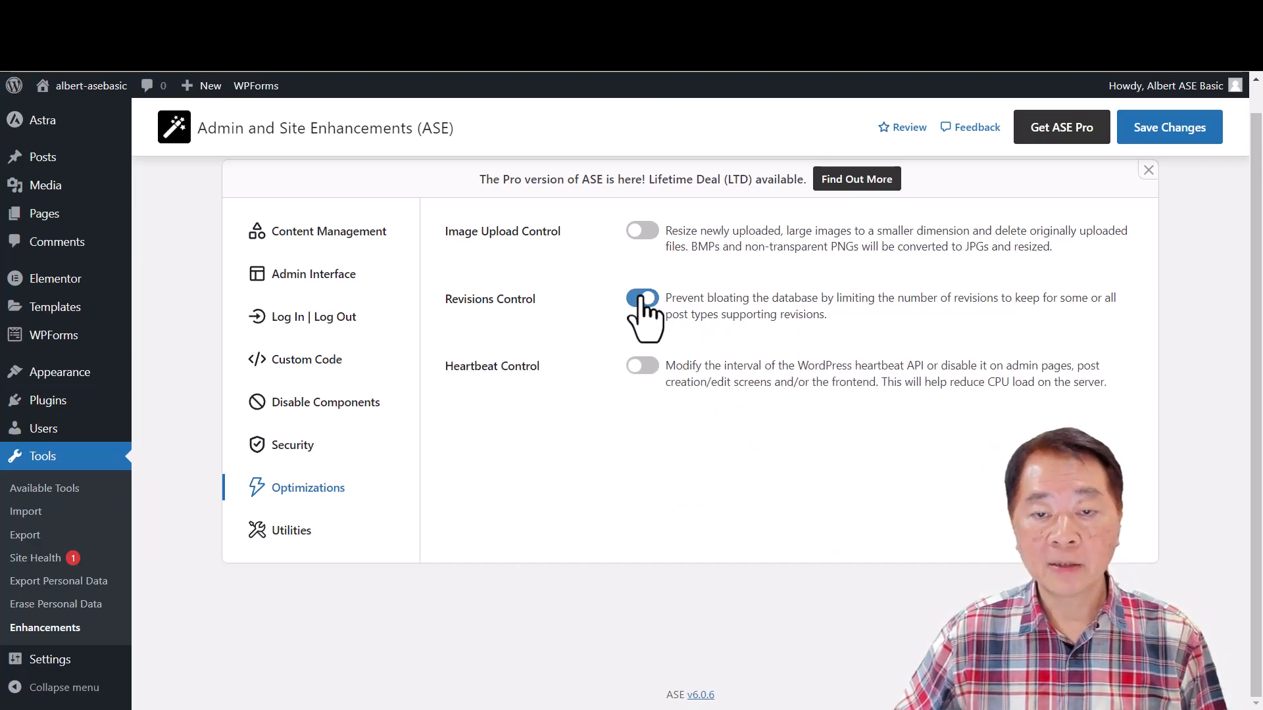
- Try Heartbeat Control, review the interval choices for the frontend, and switch the module off
{"action": "left_click", "coordinate": [645, 366]}
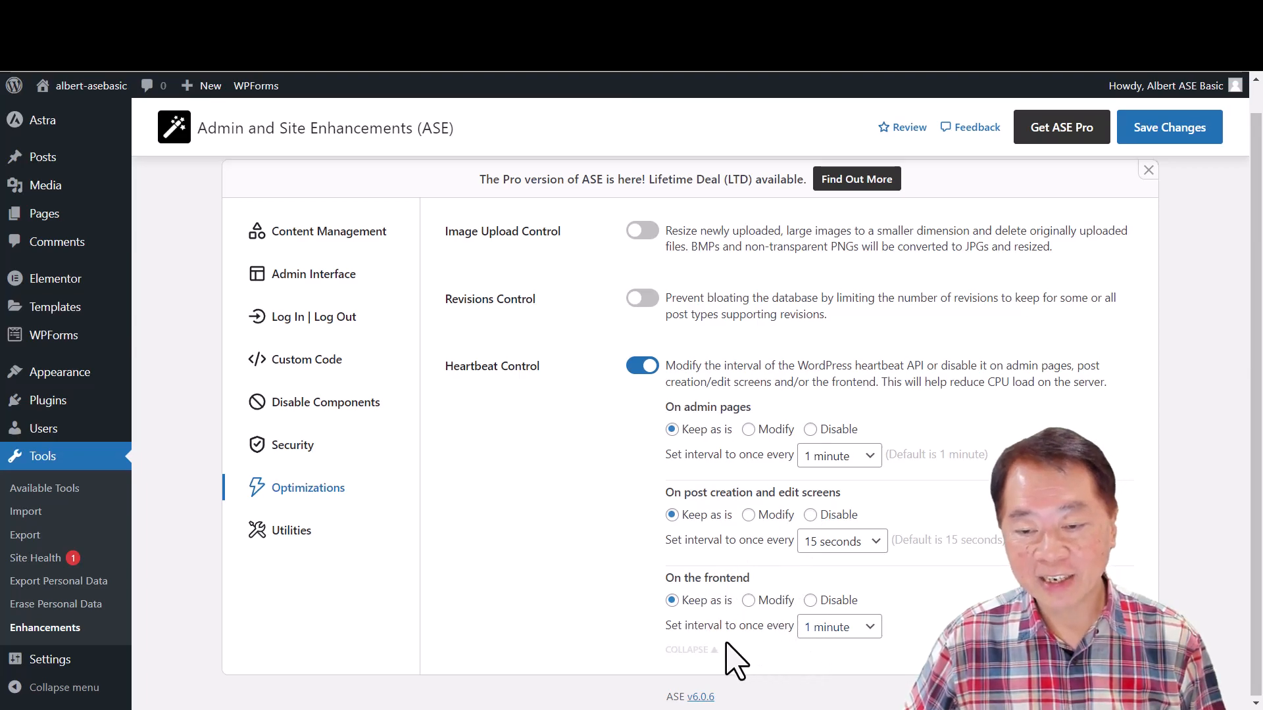
{"action": "left_click", "coordinate": [863, 631]}
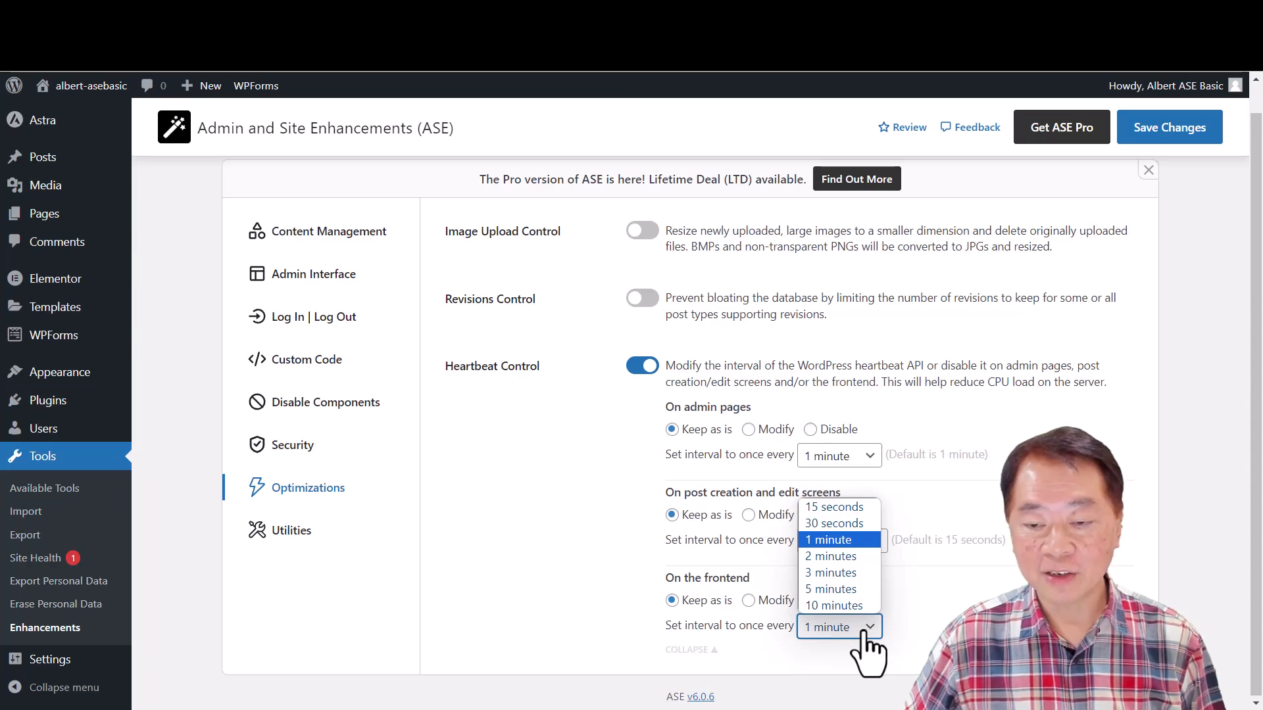
{"action": "left_click", "coordinate": [863, 632]}
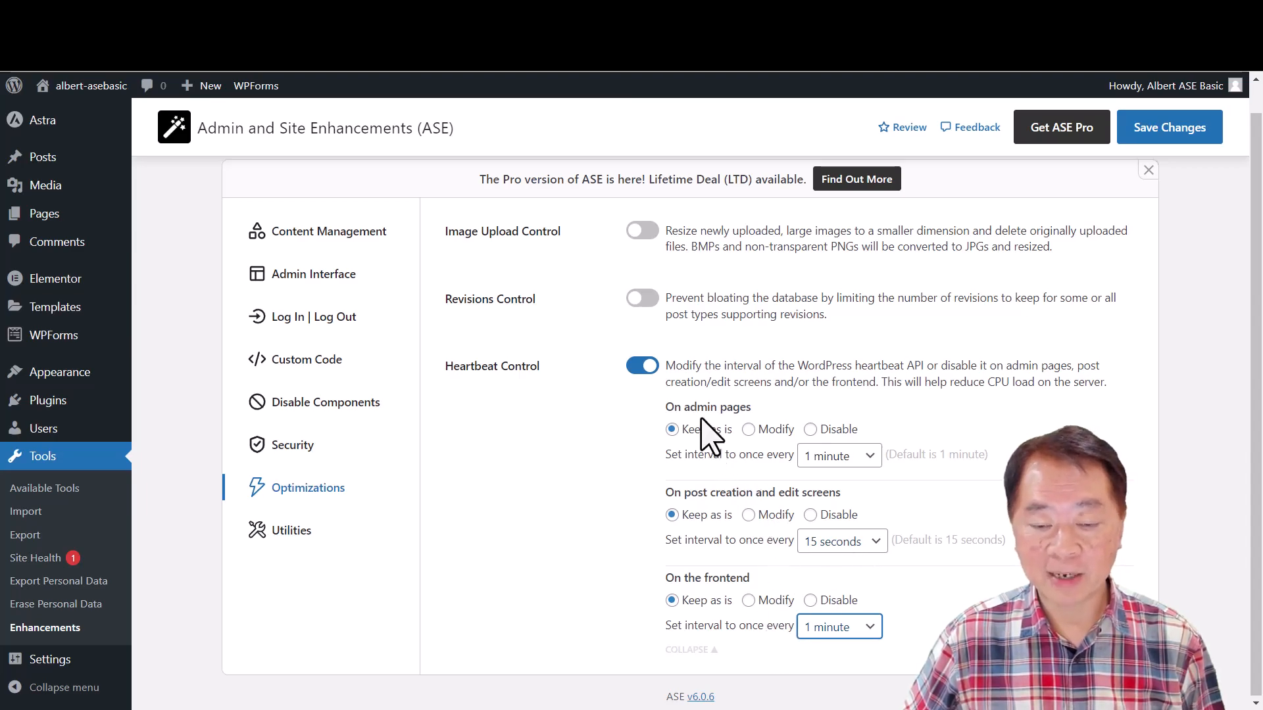
{"action": "left_click", "coordinate": [638, 367]}
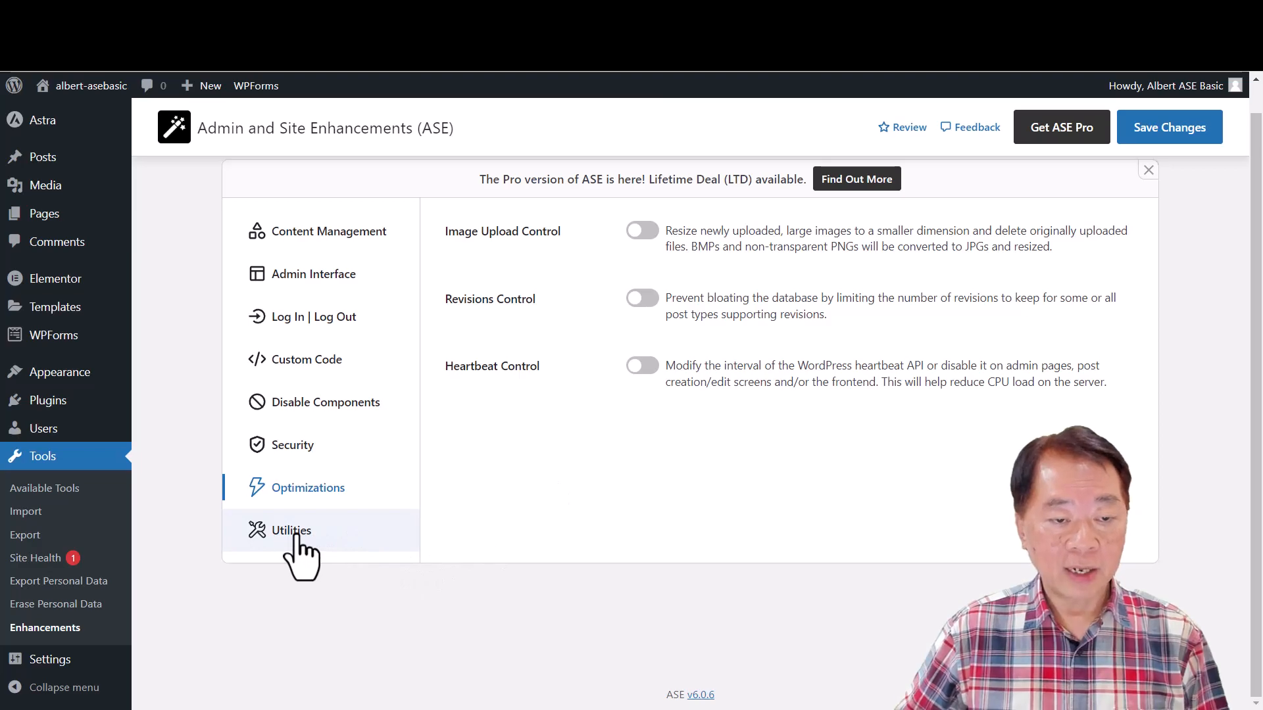
- Review the sender and SMTP fields of Email Delivery among the Utilities settings, switch it off, and switch on Multiple User Roles
{"action": "left_click", "coordinate": [321, 538]}
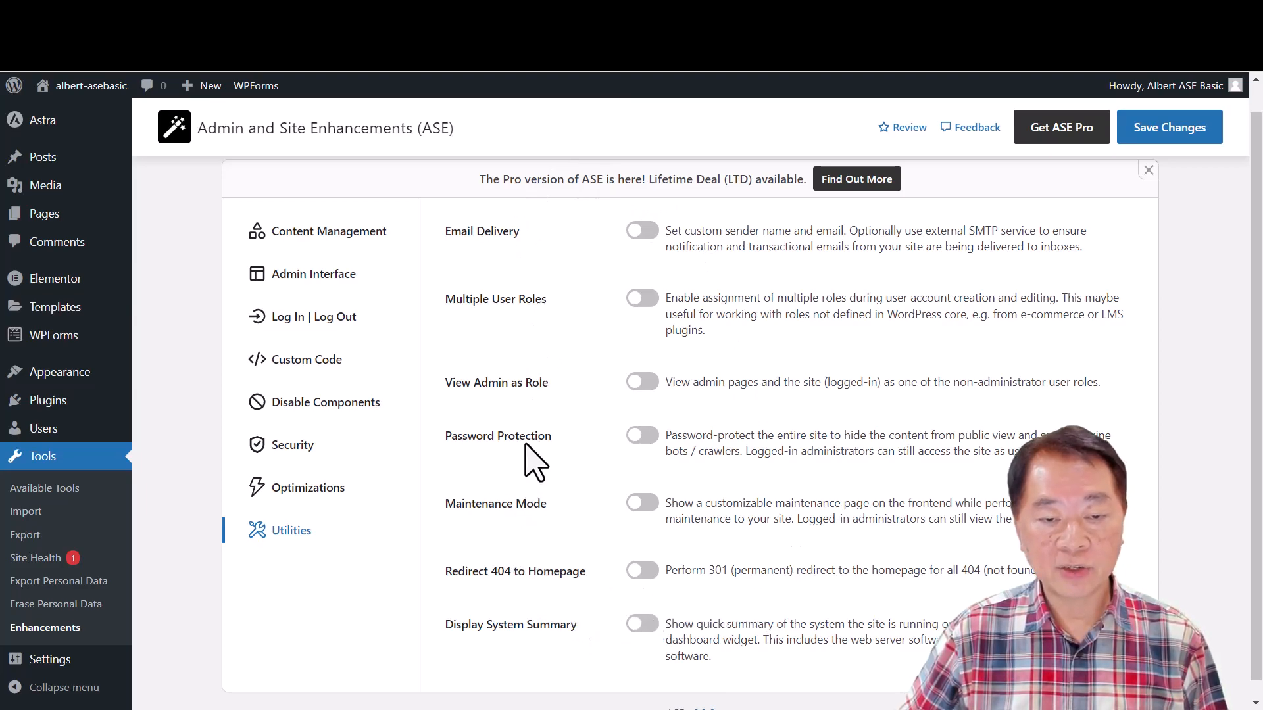
{"action": "left_click", "coordinate": [648, 231]}
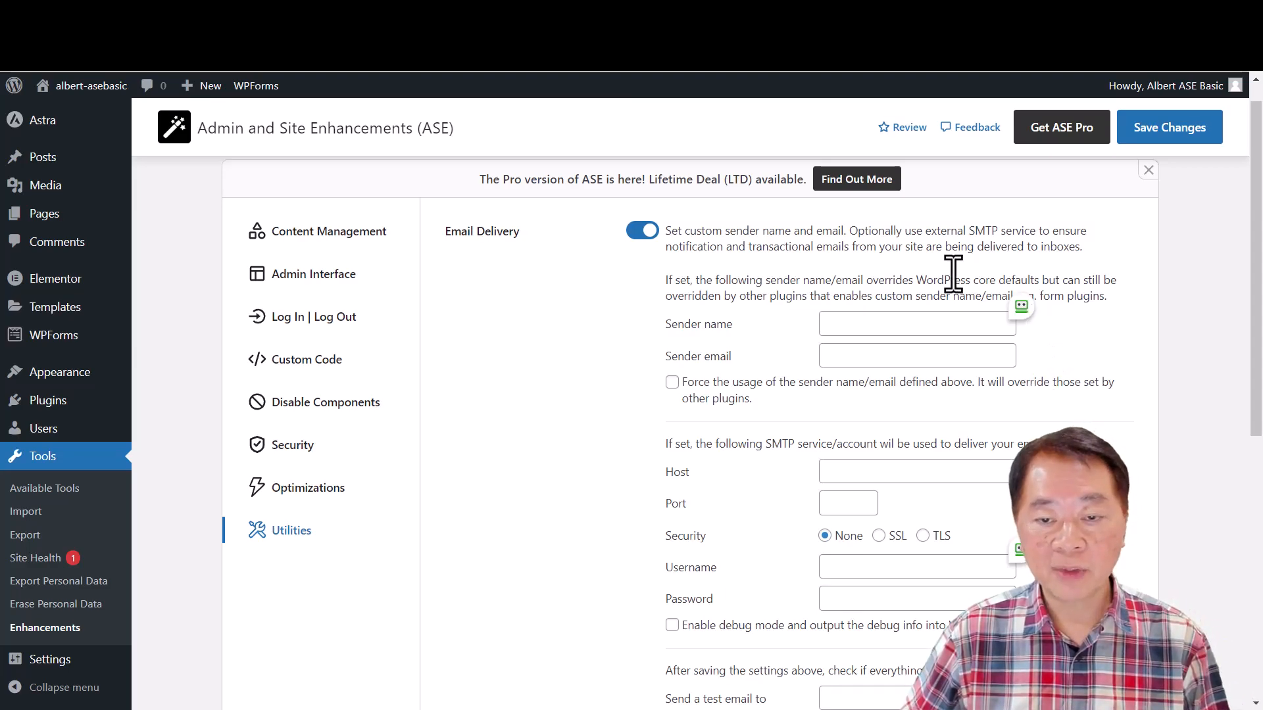
{"action": "scroll", "coordinate": [930, 527], "scroll_direction": "down", "scroll_amount": 1}
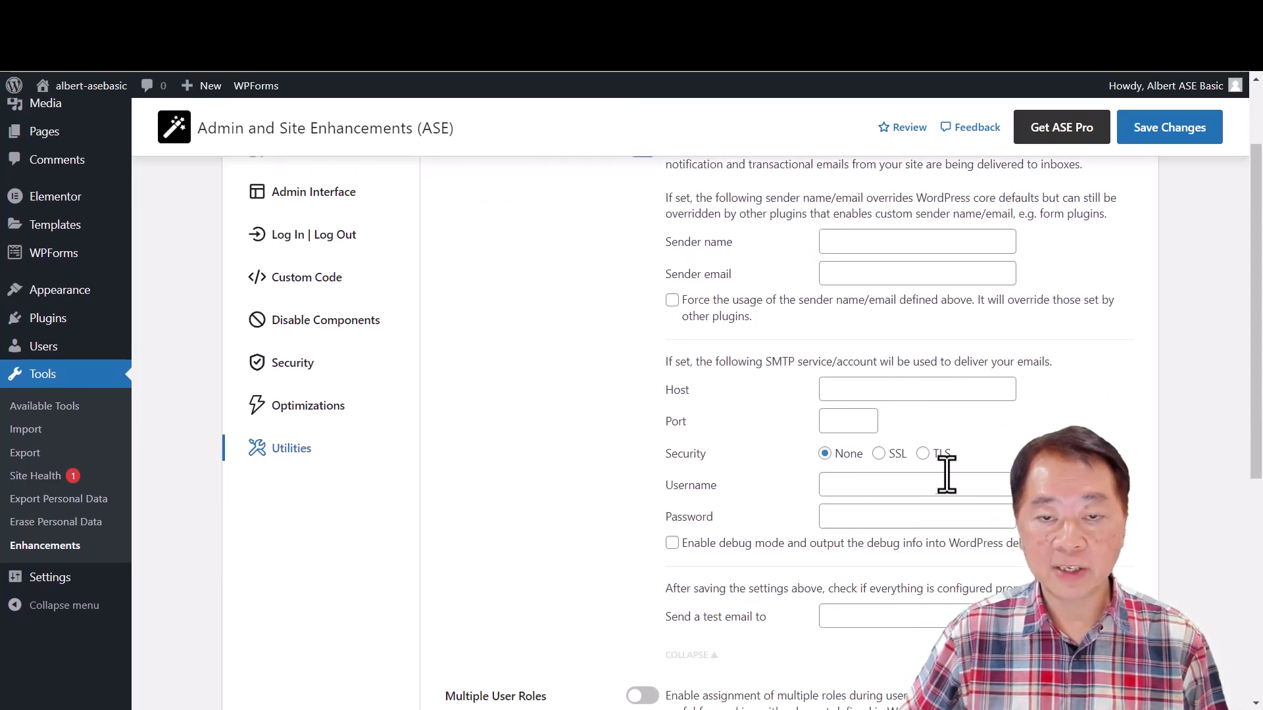
{"action": "scroll", "coordinate": [930, 513], "scroll_direction": "up", "scroll_amount": 2}
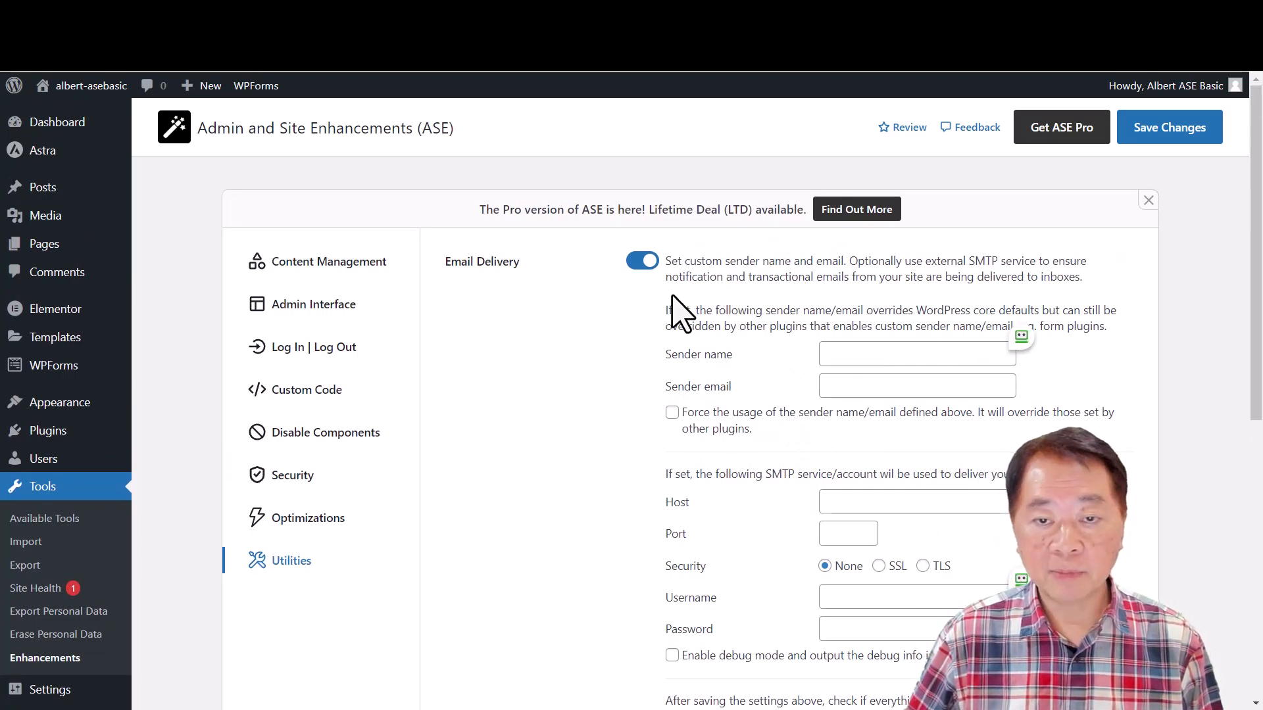
{"action": "left_click", "coordinate": [637, 261]}
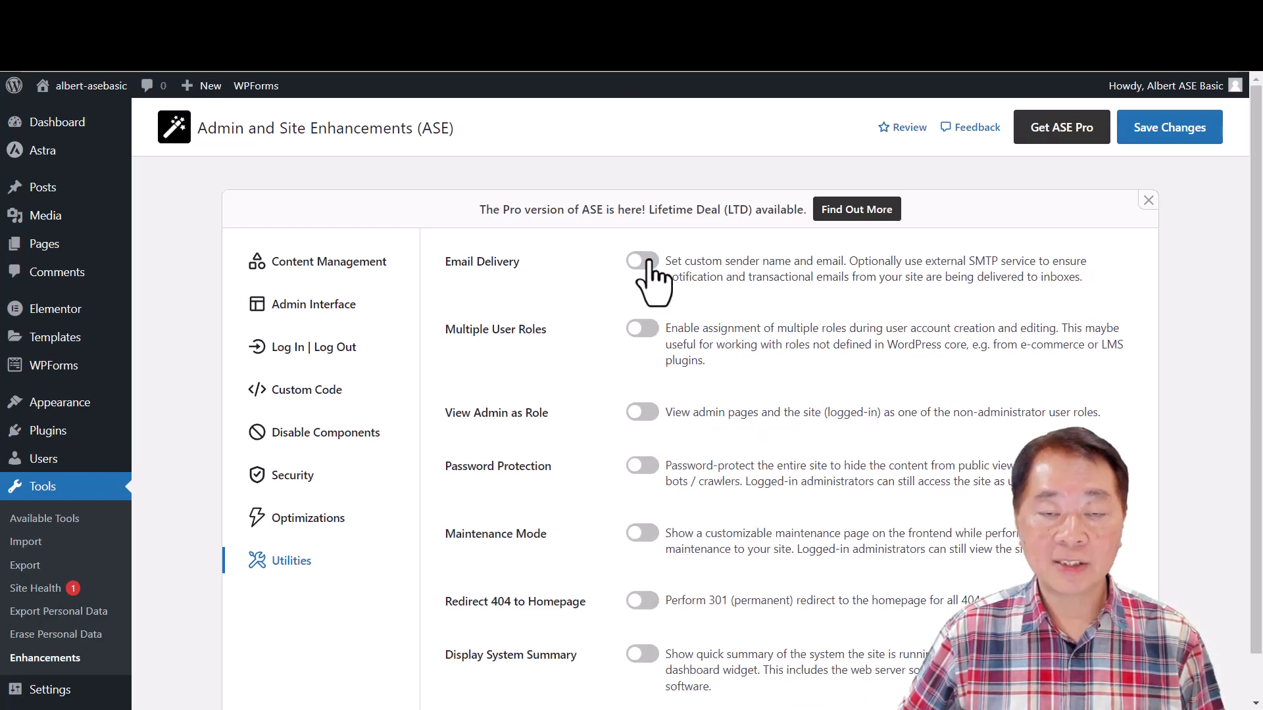
{"action": "left_click", "coordinate": [641, 328]}
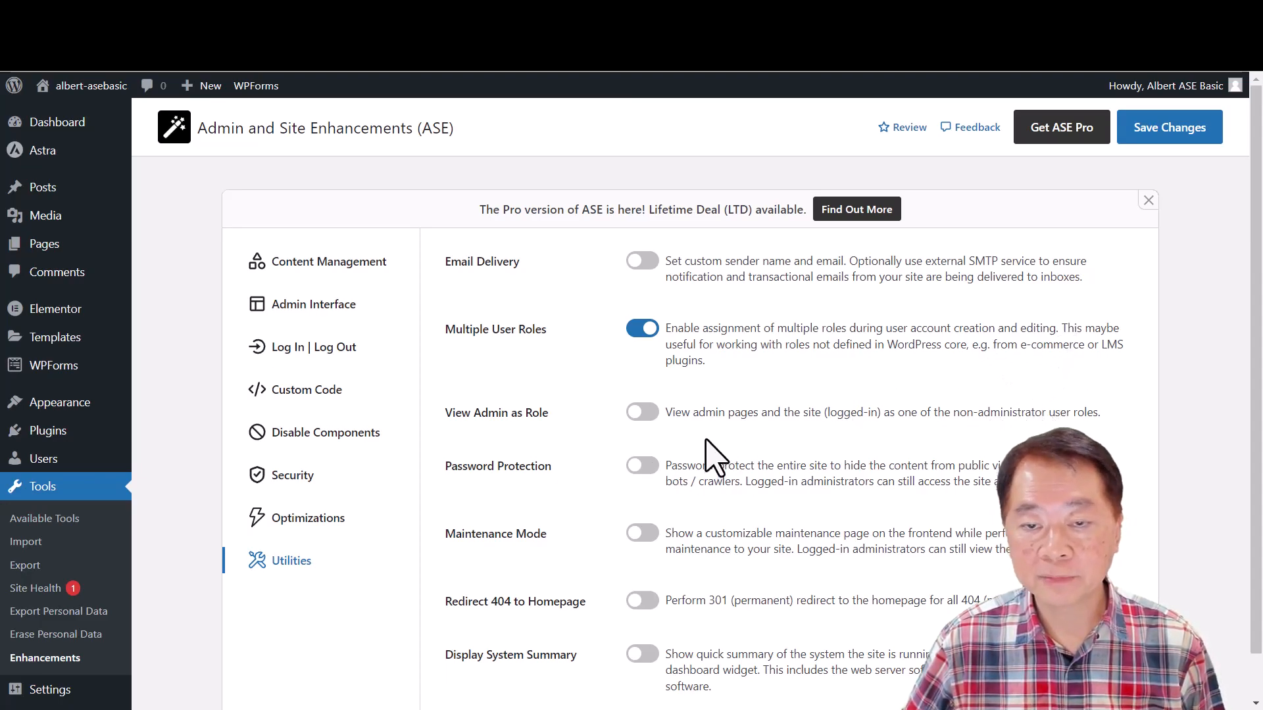
- Switch off Multiple User Roles, and try View Admin as Role, reviewing its access recovery note before switching it off
{"action": "left_click", "coordinate": [636, 328]}
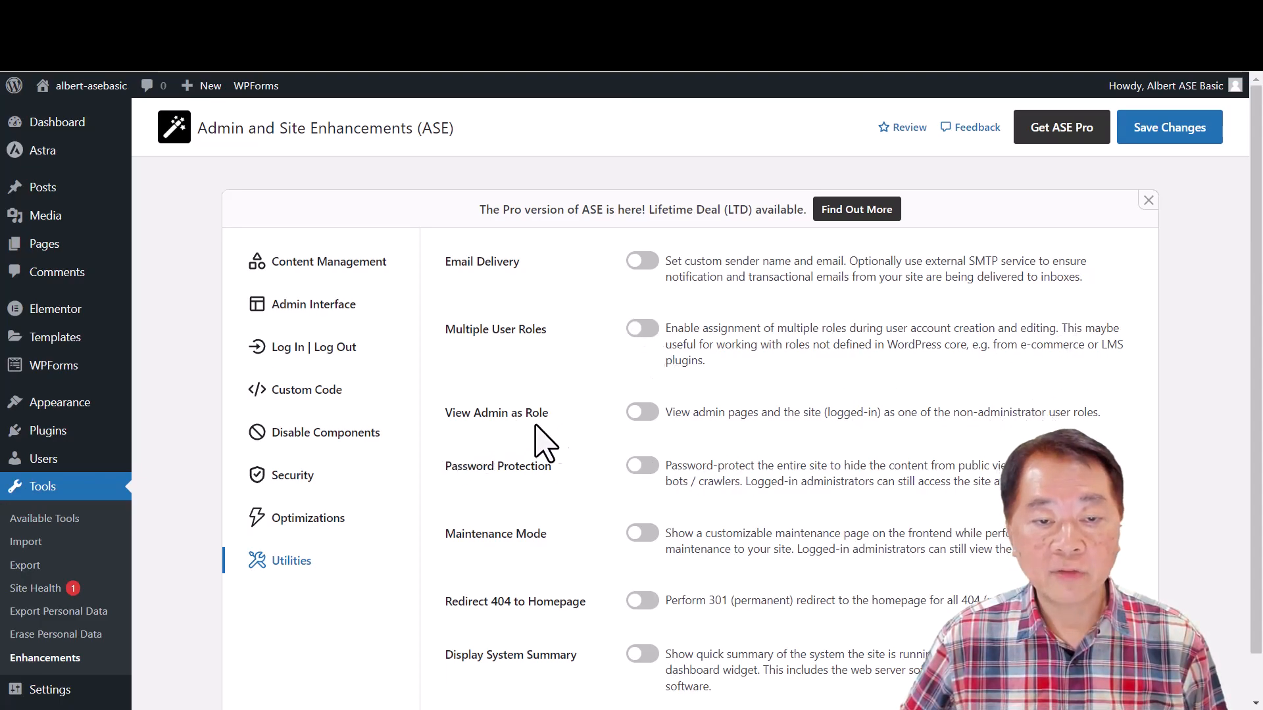
{"action": "left_click", "coordinate": [645, 414]}
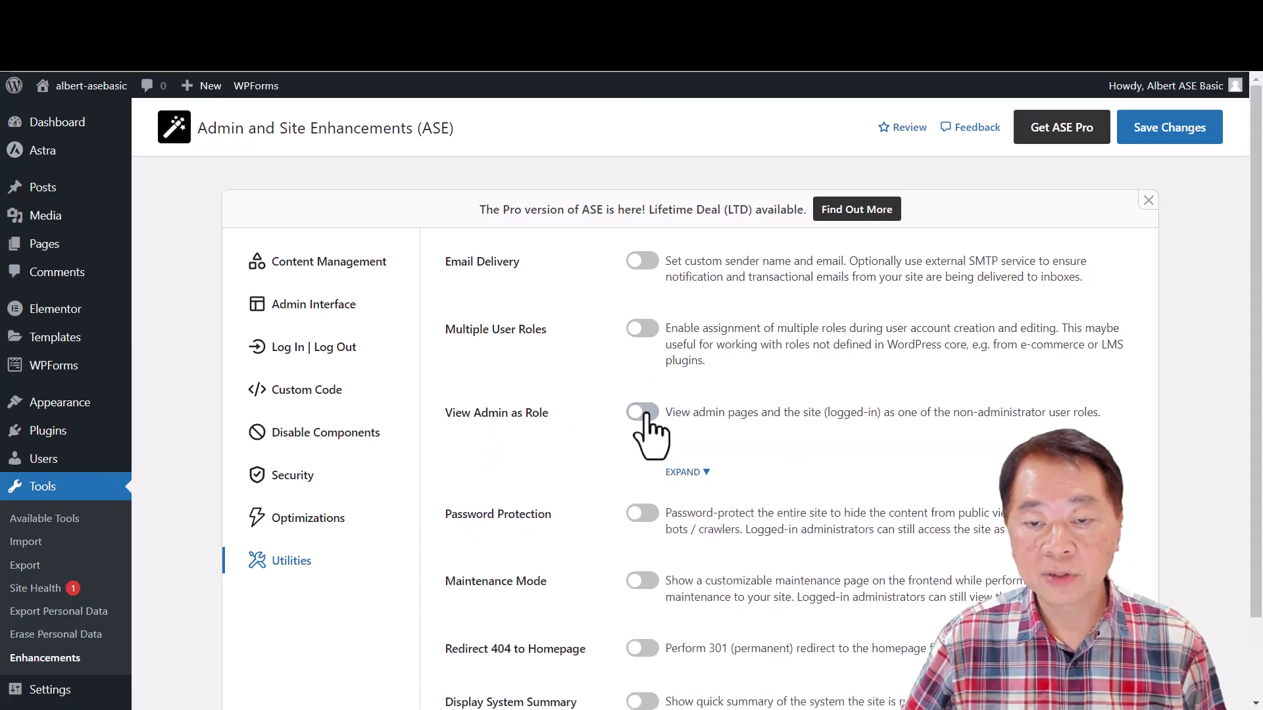
{"action": "left_click", "coordinate": [703, 475]}
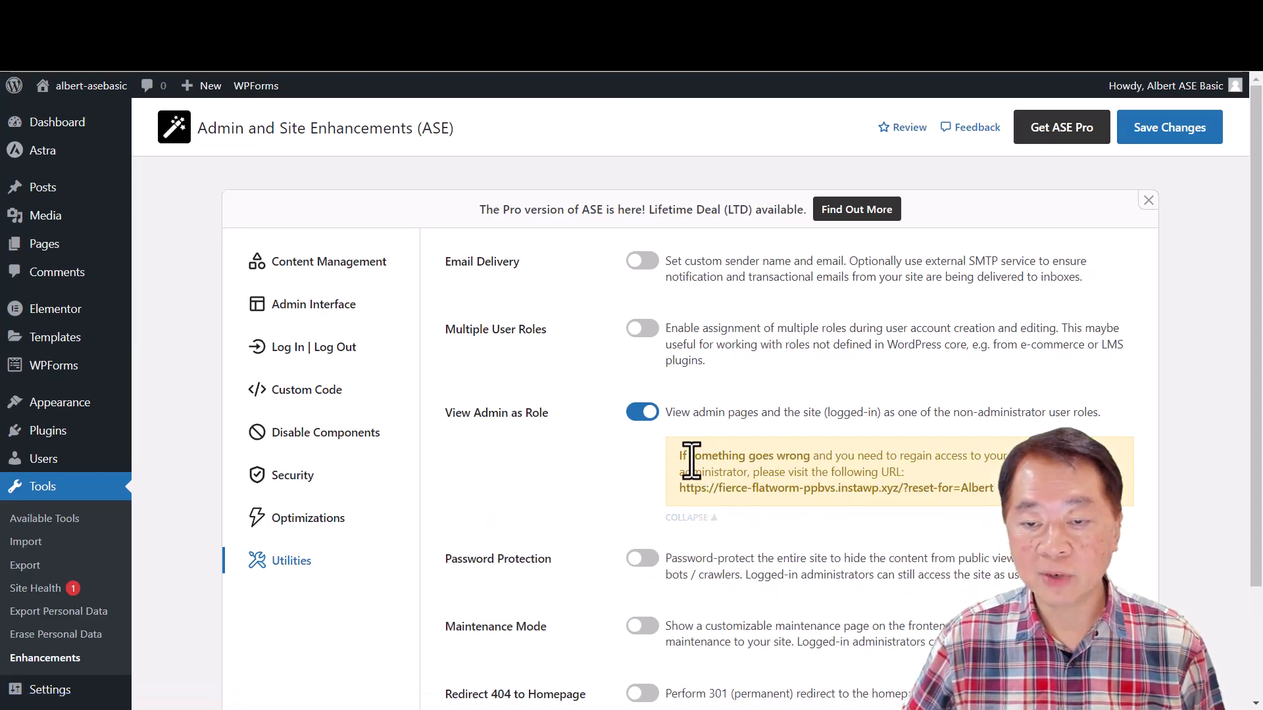
{"action": "left_click", "coordinate": [641, 413]}
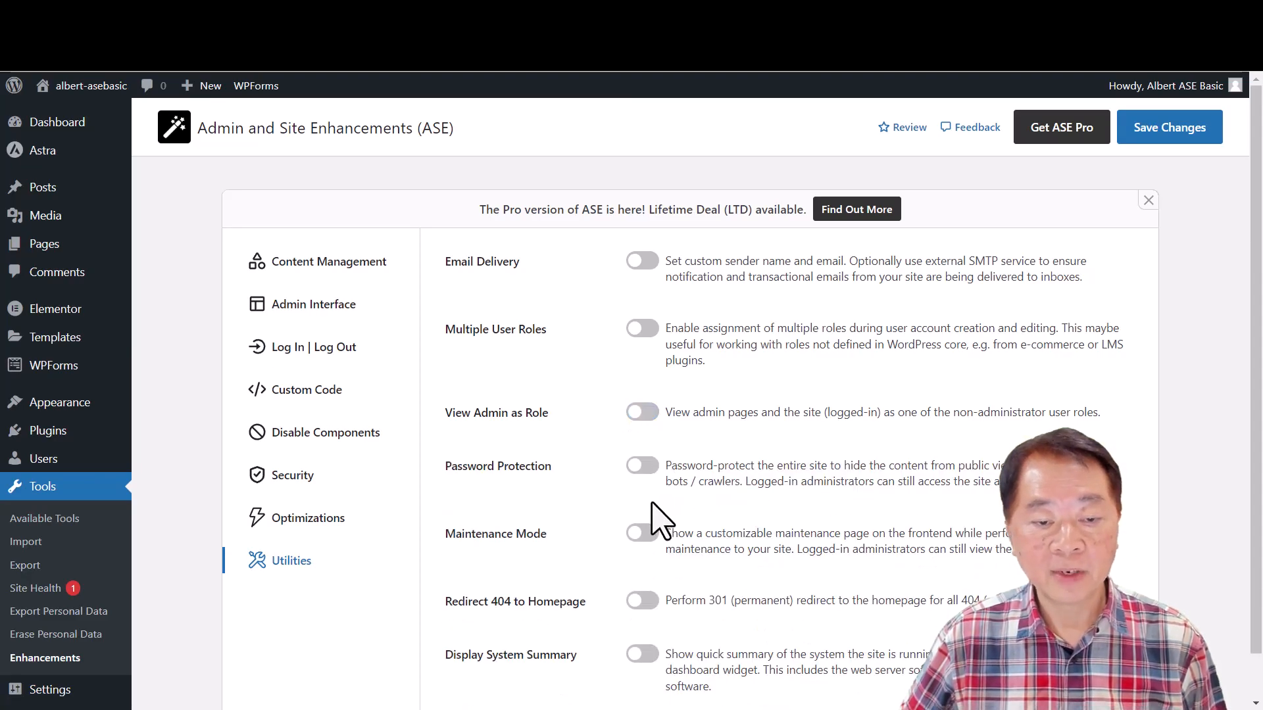
- Try the Password Protection module, clear its site password field, and switch the module off
{"action": "left_click", "coordinate": [644, 466]}
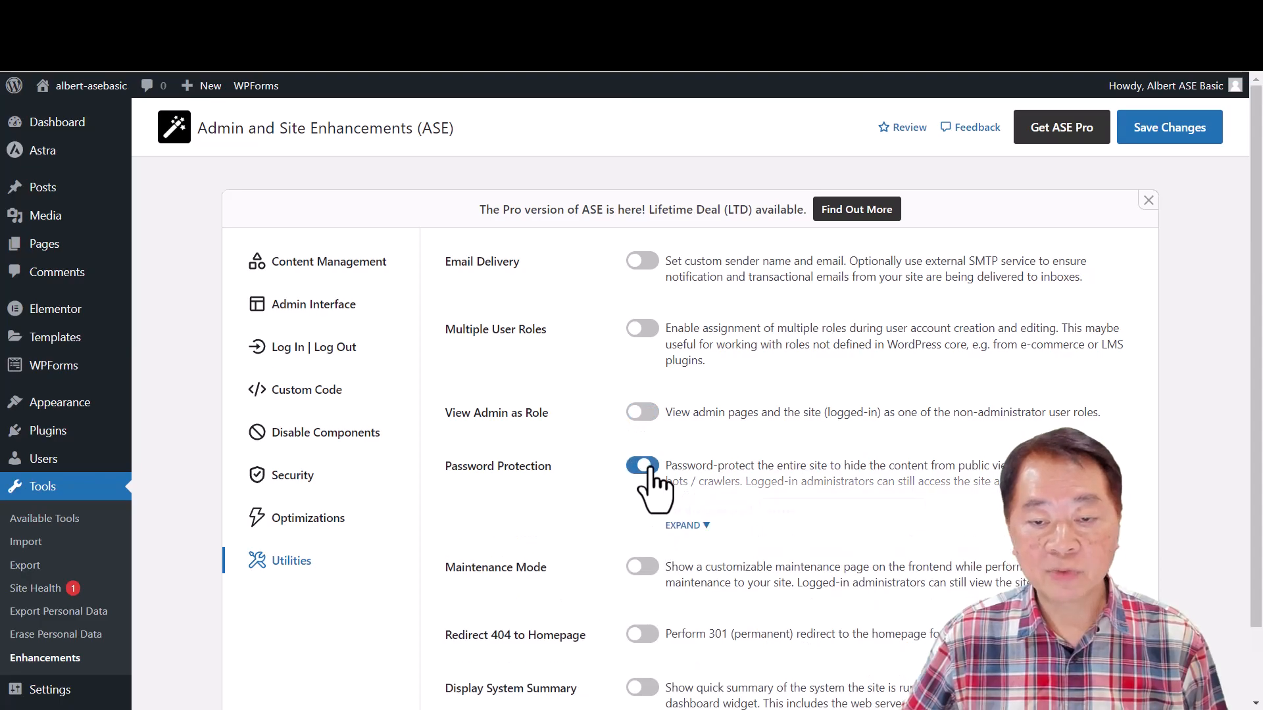
{"action": "left_click", "coordinate": [701, 530]}
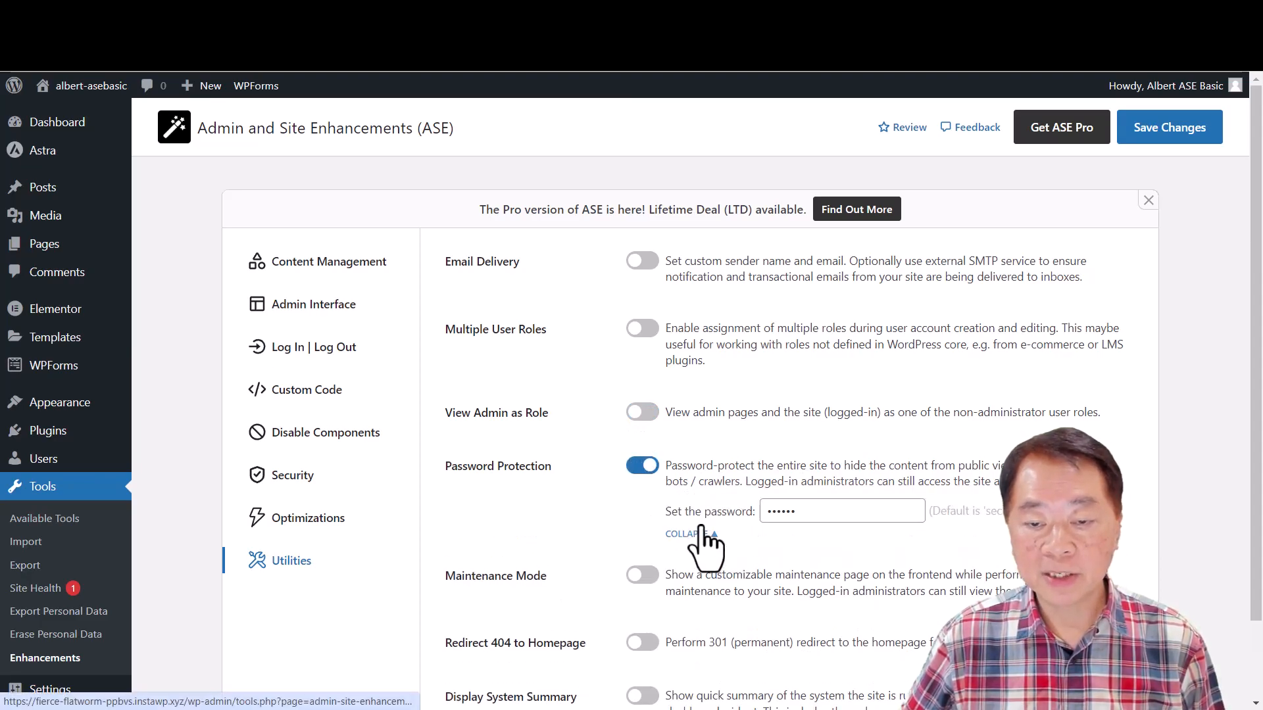
{"action": "double_click", "coordinate": [835, 517]}
{"action": "key", "text": "BackSpace"}
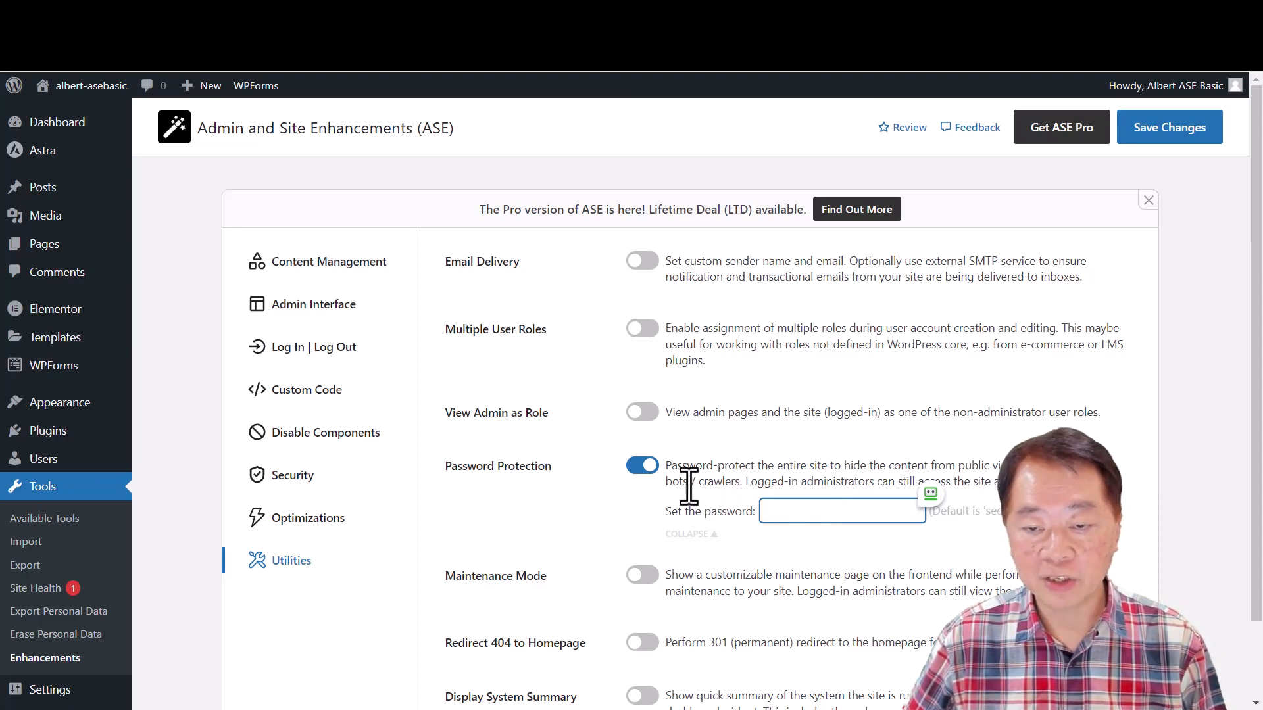
{"action": "left_click", "coordinate": [642, 467]}
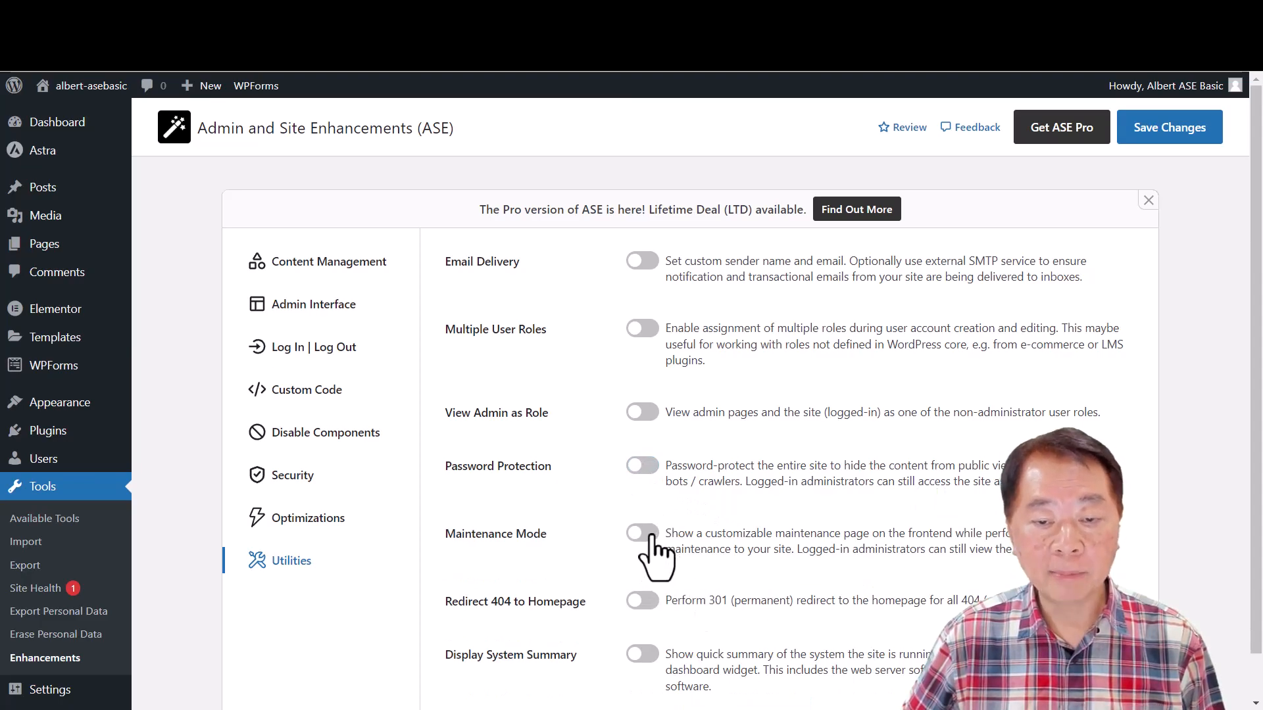
- Switch on Maintenance Mode, review its heading, description and background options, and save the settings
{"action": "left_click", "coordinate": [646, 536]}
{"action": "left_click", "coordinate": [695, 593]}
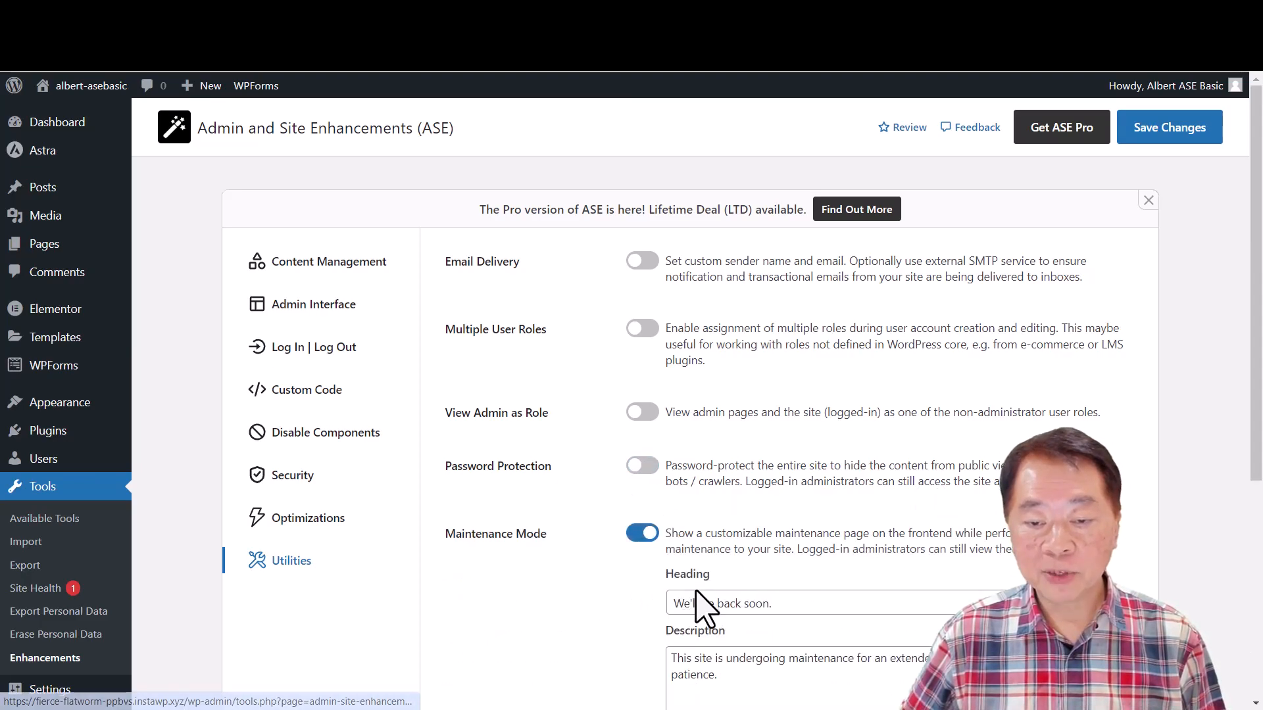
{"action": "scroll", "coordinate": [813, 591], "scroll_direction": "down", "scroll_amount": 3}
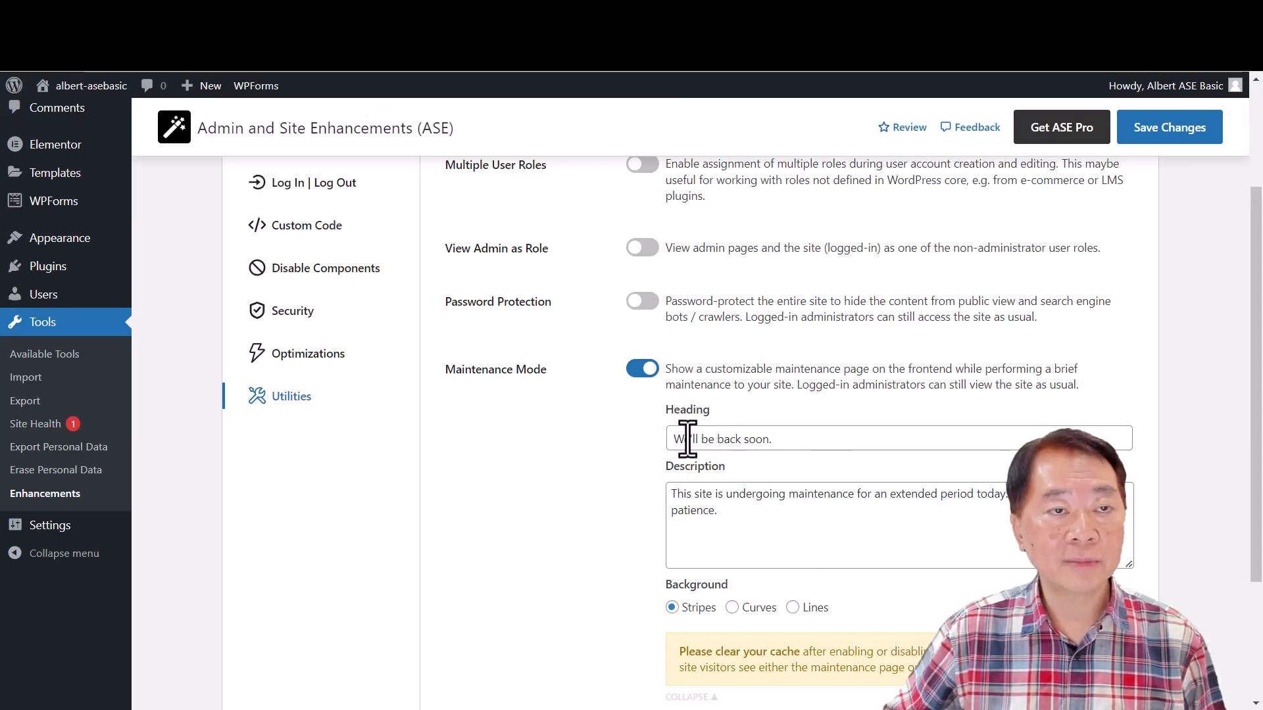
{"action": "left_click", "coordinate": [1176, 136]}
- Switch off Redirect 404 to Homepage and Display System Summary among the Utilities settings, and save the changes
{"action": "left_click", "coordinate": [643, 551]}
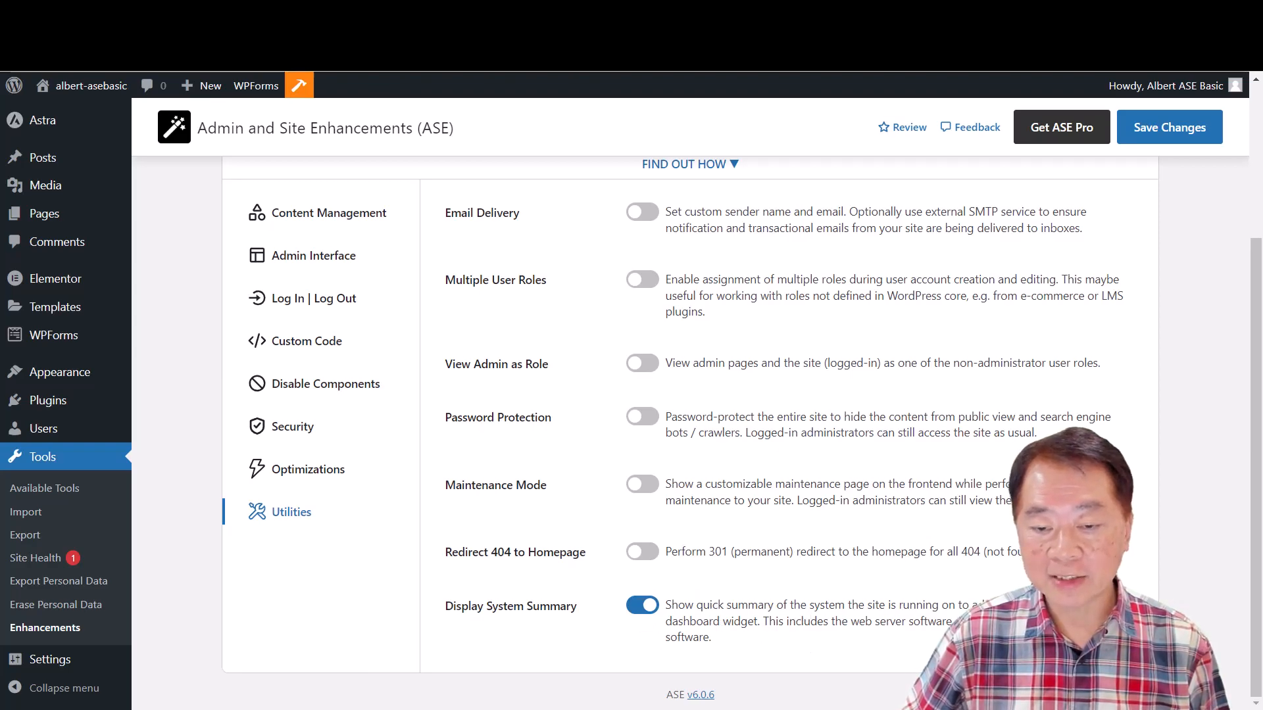
{"action": "left_click", "coordinate": [643, 607]}
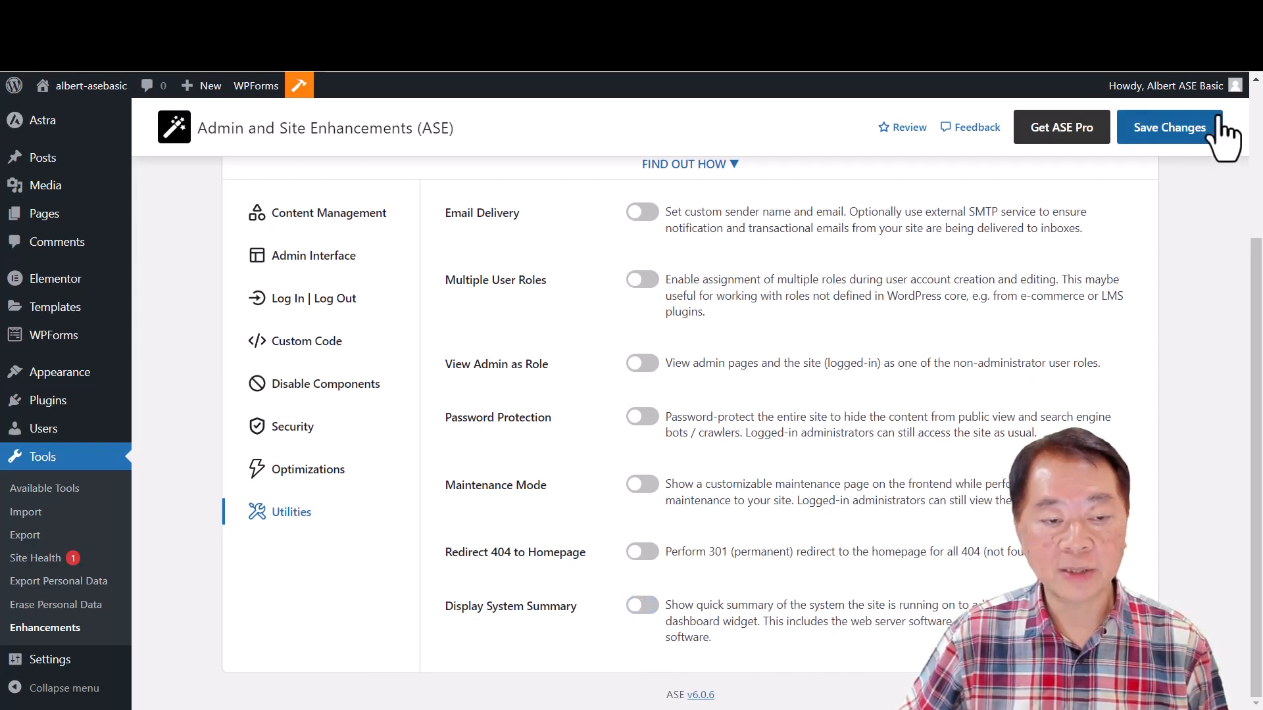
{"action": "left_click", "coordinate": [1161, 132]}
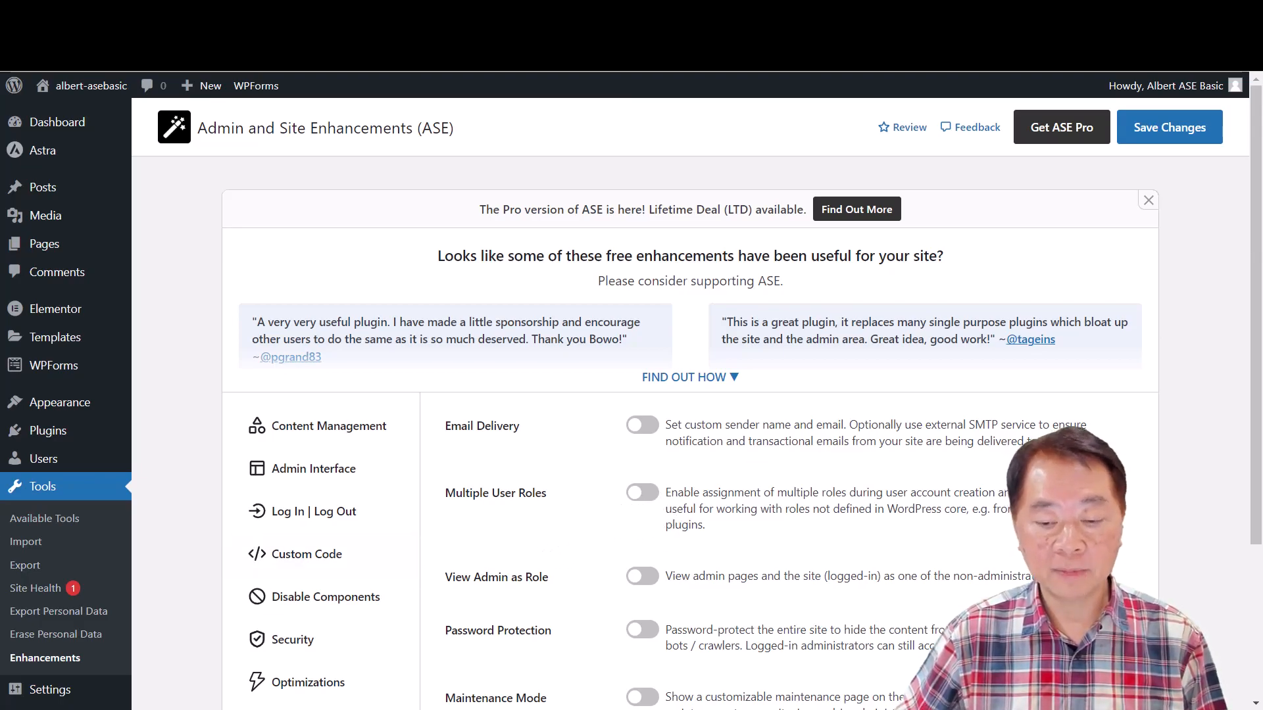
{"action": "scroll", "coordinate": [414, 423], "scroll_direction": "down", "scroll_amount": 3}
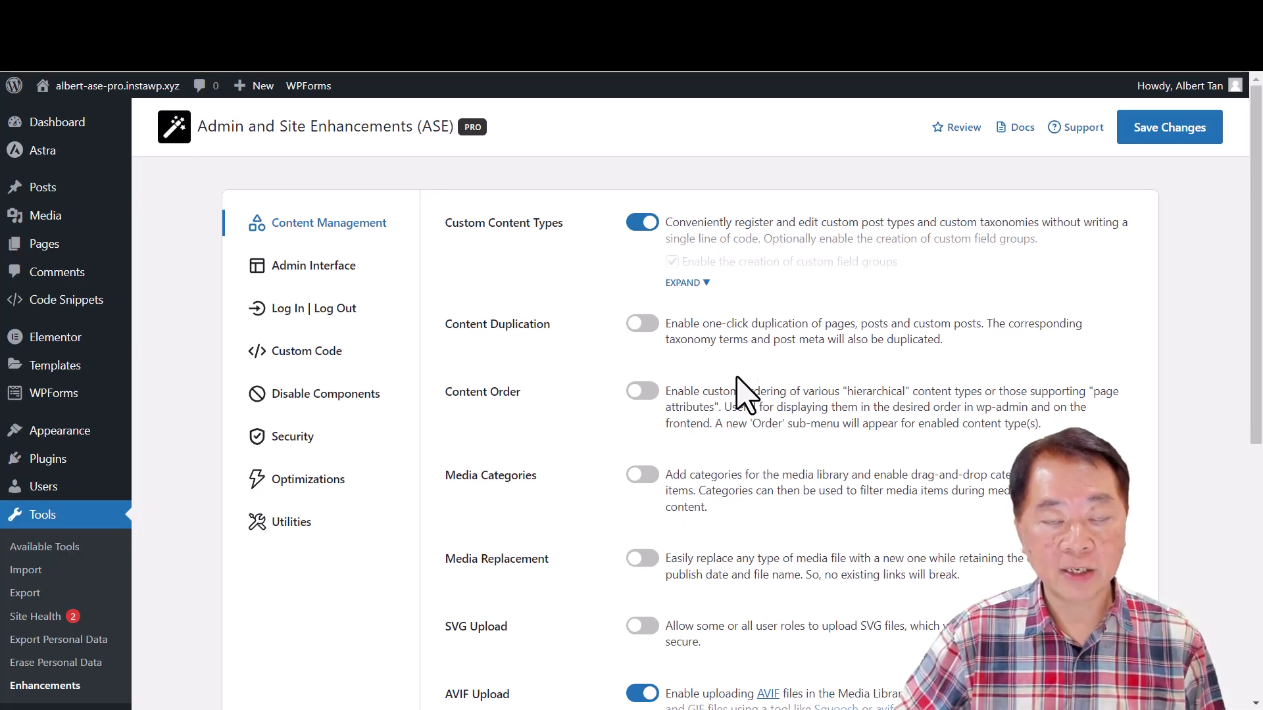
- Switch to the ASE Pro site and examine which Content Management modules are enabled, including Custom Content Types and AVIF Upload
{"action": "scroll", "coordinate": [745, 394], "scroll_direction": "down", "scroll_amount": 1}
{"action": "scroll", "coordinate": [745, 394], "scroll_direction": "up", "scroll_amount": 1}
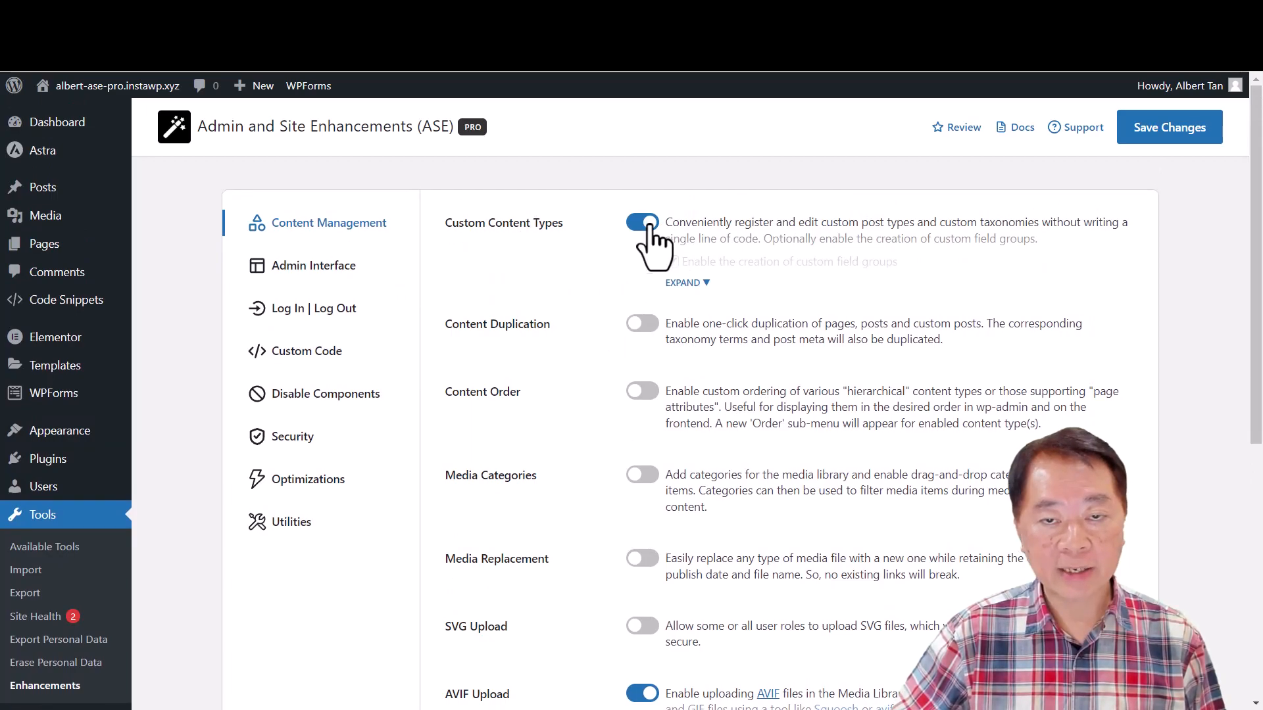
{"action": "scroll", "coordinate": [635, 506], "scroll_direction": "down", "scroll_amount": 3}
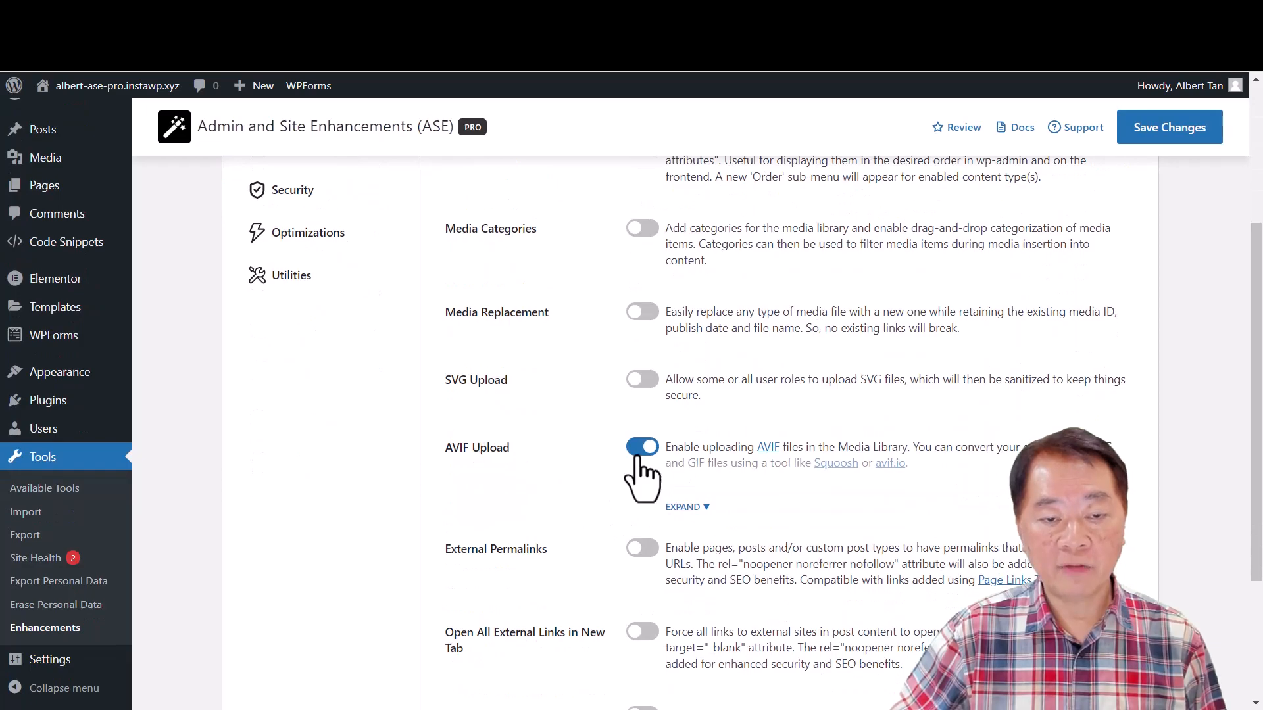
{"action": "scroll", "coordinate": [651, 470], "scroll_direction": "down", "scroll_amount": 3}
{"action": "scroll", "coordinate": [694, 519], "scroll_direction": "up", "scroll_amount": 7}
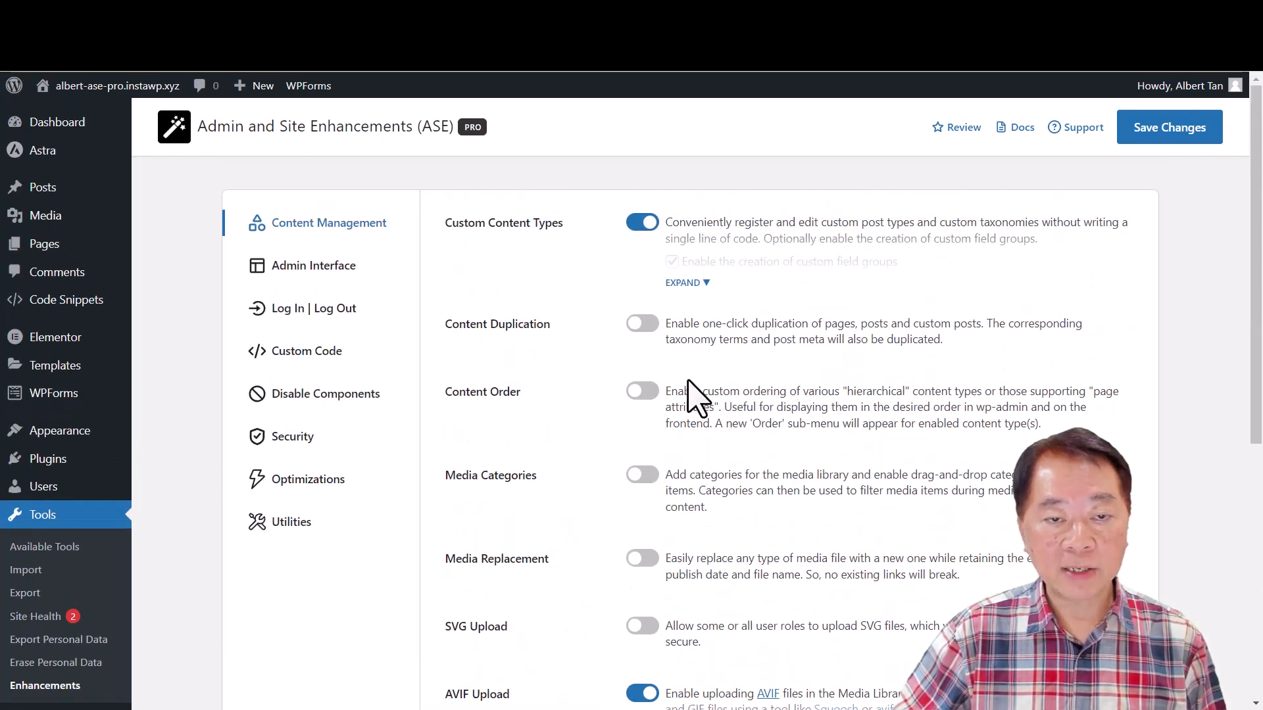
{"action": "scroll", "coordinate": [677, 529], "scroll_direction": "down", "scroll_amount": 3}
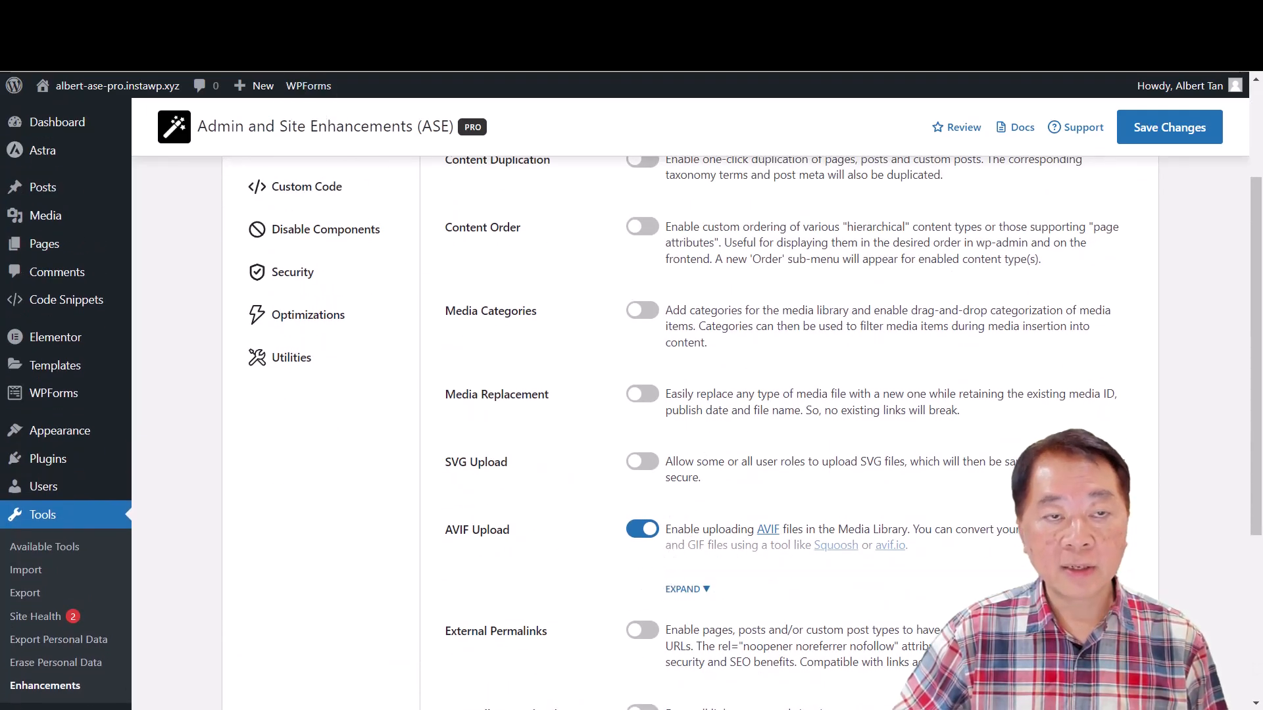
- Check the Pro-only Content Management modules in the ASE Features sheet, and switch on Media Categories on the Pro site
{"action": "key", "text": "ctrl+Tab"}
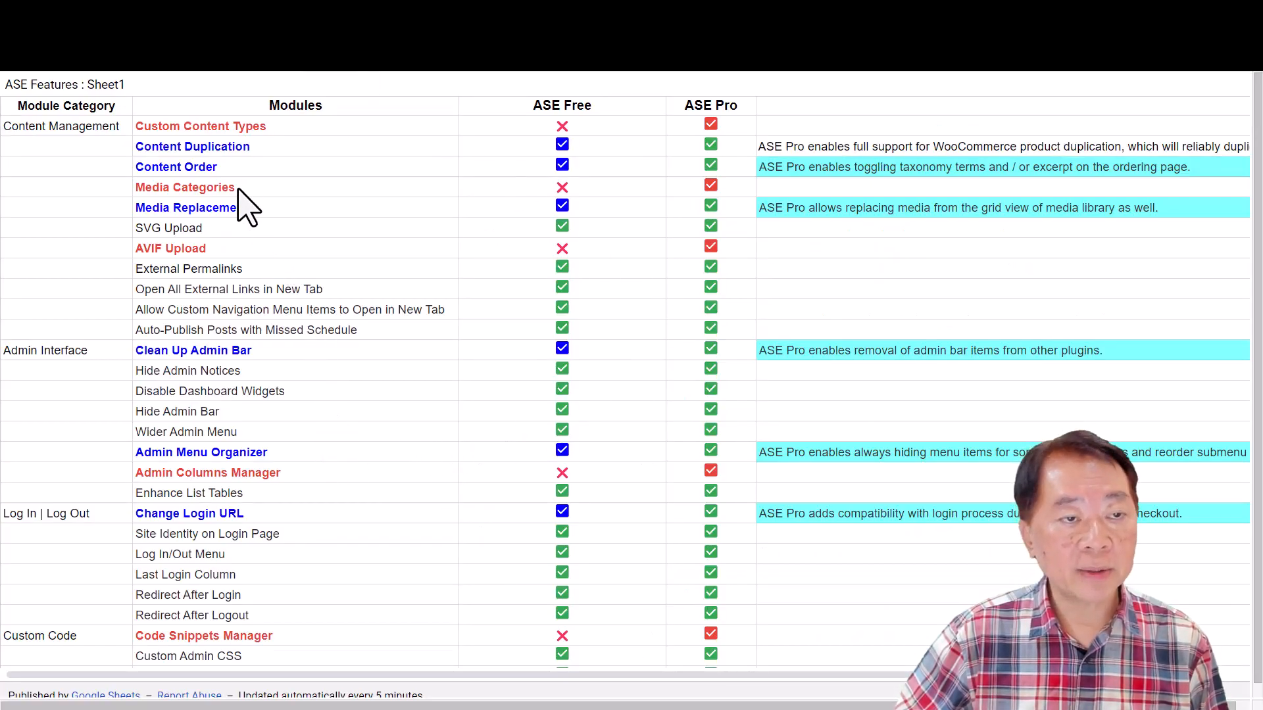
{"action": "key", "text": "ctrl+Tab"}
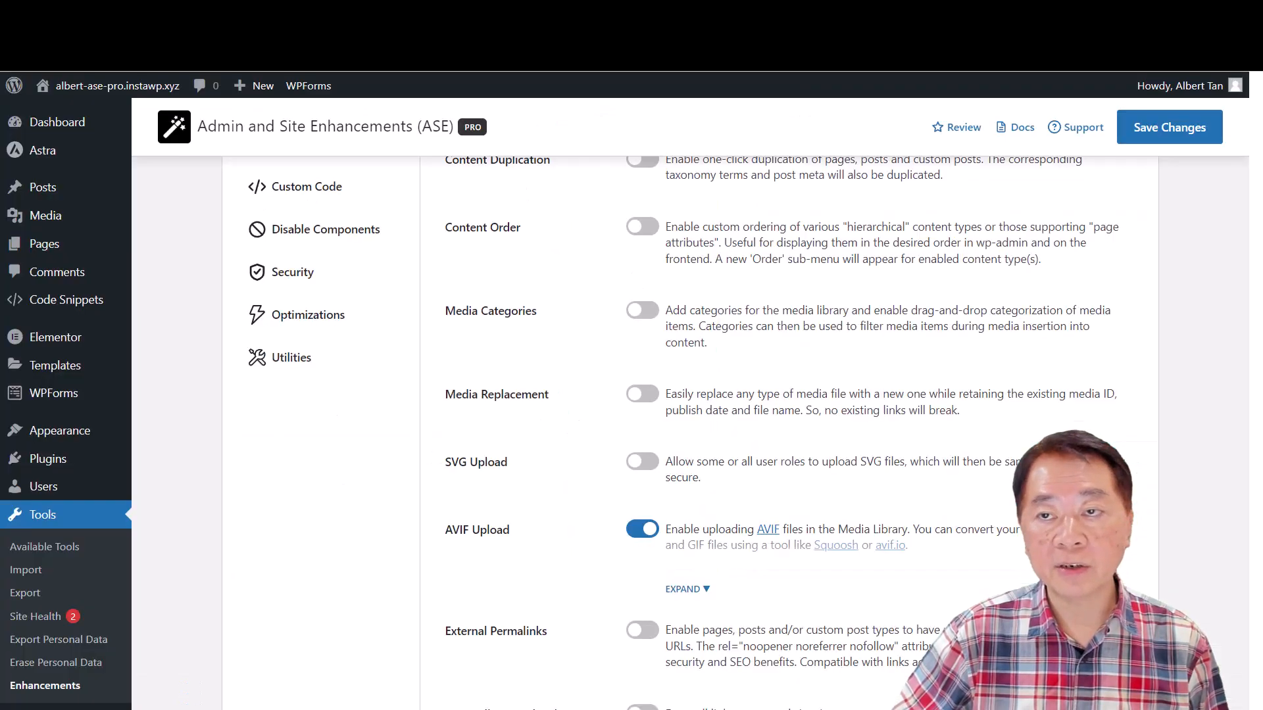
{"action": "left_click", "coordinate": [644, 310]}
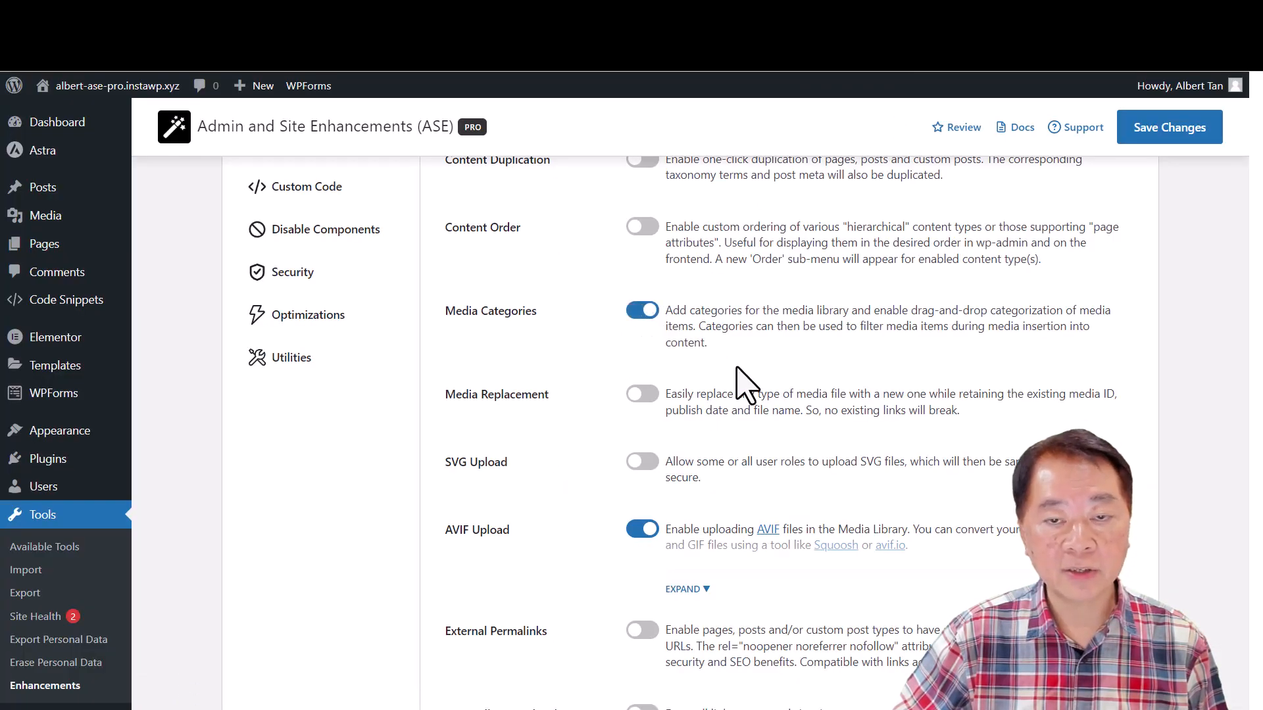
{"action": "scroll", "coordinate": [685, 329], "scroll_direction": "up", "scroll_amount": 3}
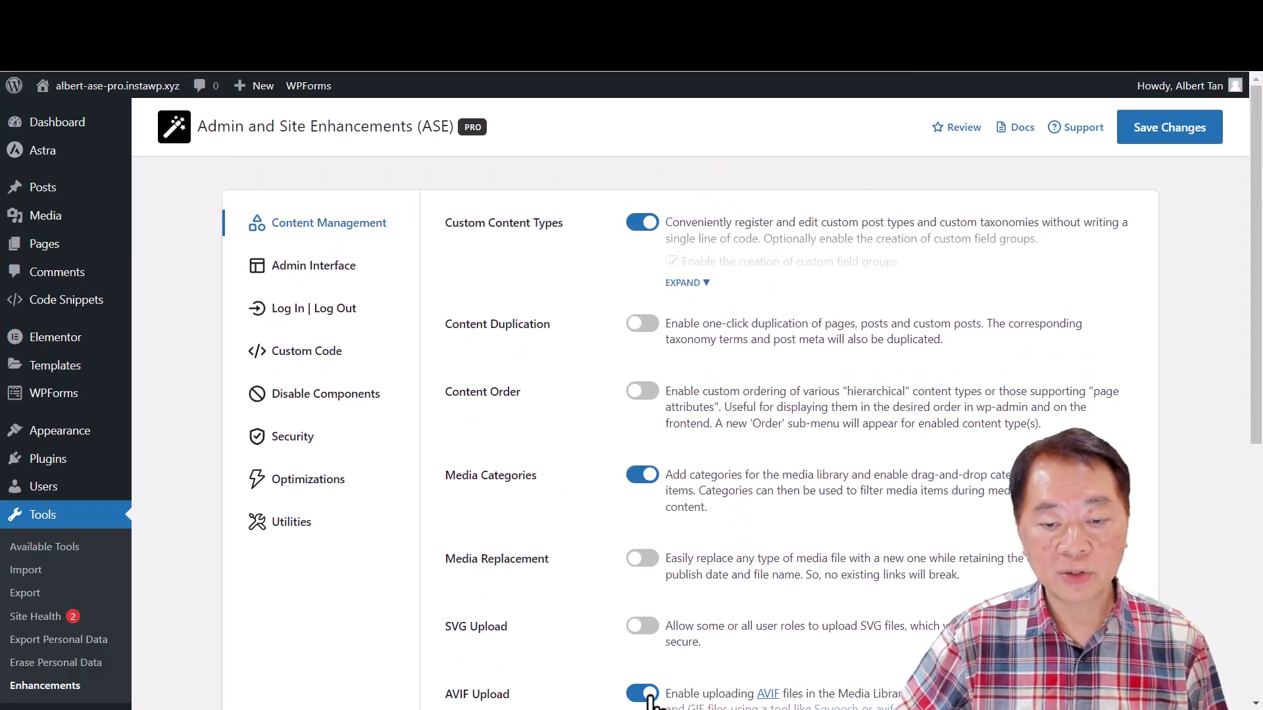
- Compare the Pro site's Admin Interface and Custom Code modules with the ASE Features sheet
{"action": "left_click", "coordinate": [328, 269]}
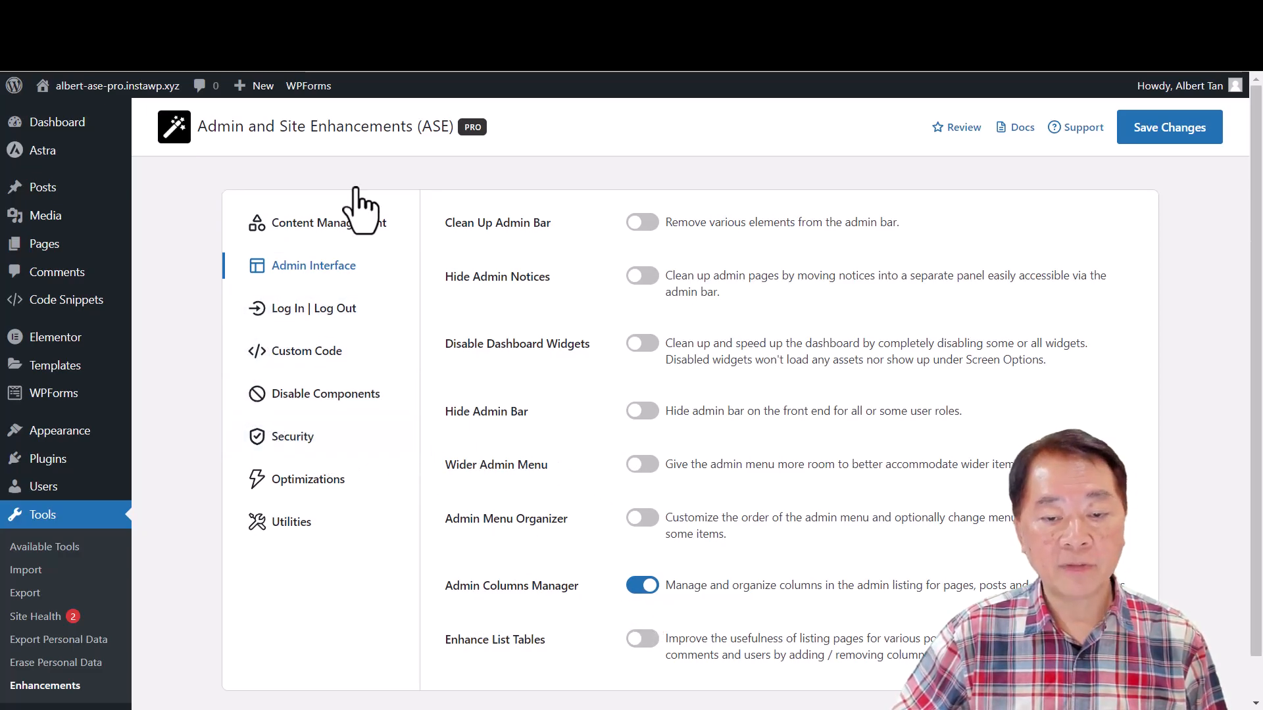
{"action": "left_click", "coordinate": [332, 30]}
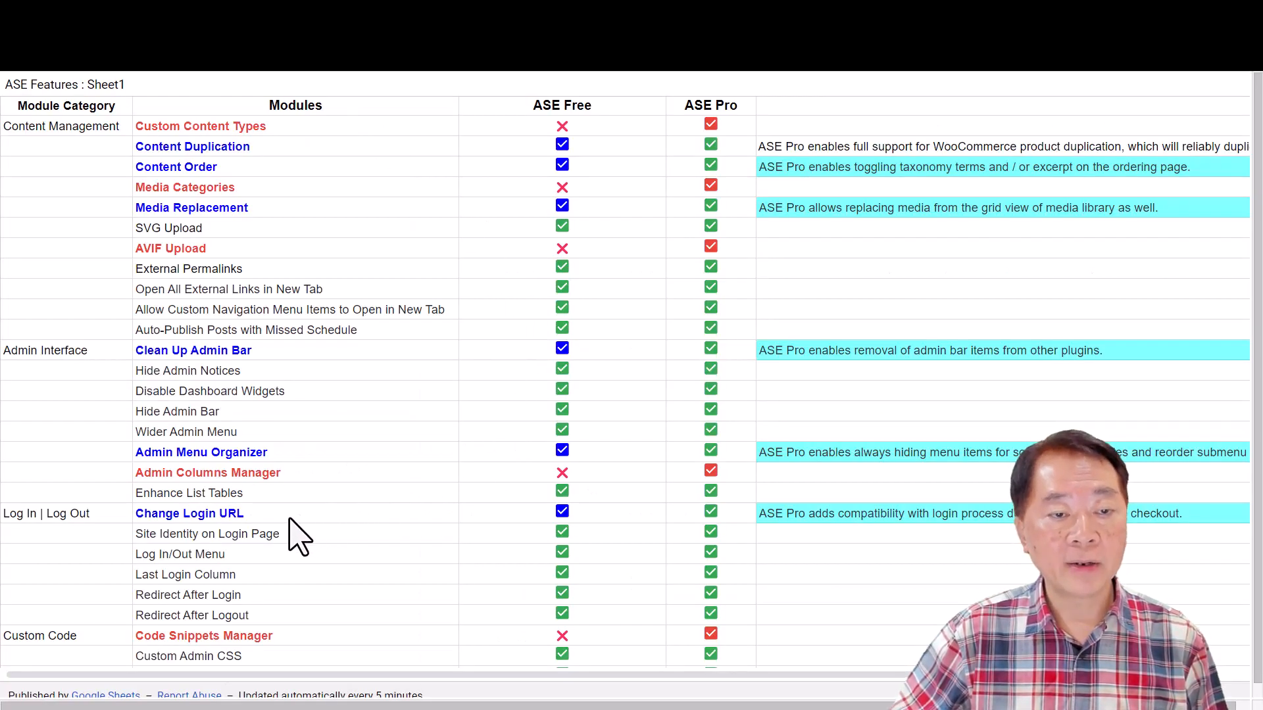
{"action": "scroll", "coordinate": [264, 579], "scroll_direction": "down", "scroll_amount": 1}
{"action": "scroll", "coordinate": [265, 580], "scroll_direction": "down", "scroll_amount": 2}
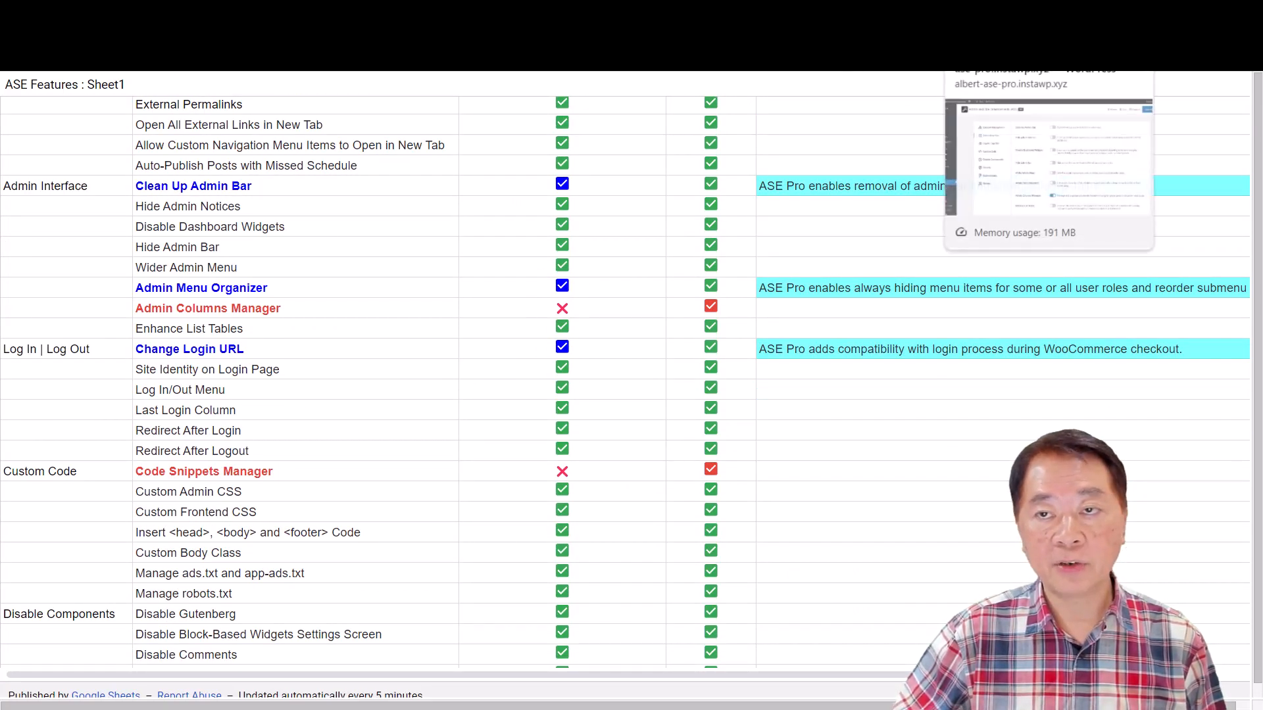
{"action": "left_click", "coordinate": [993, 19]}
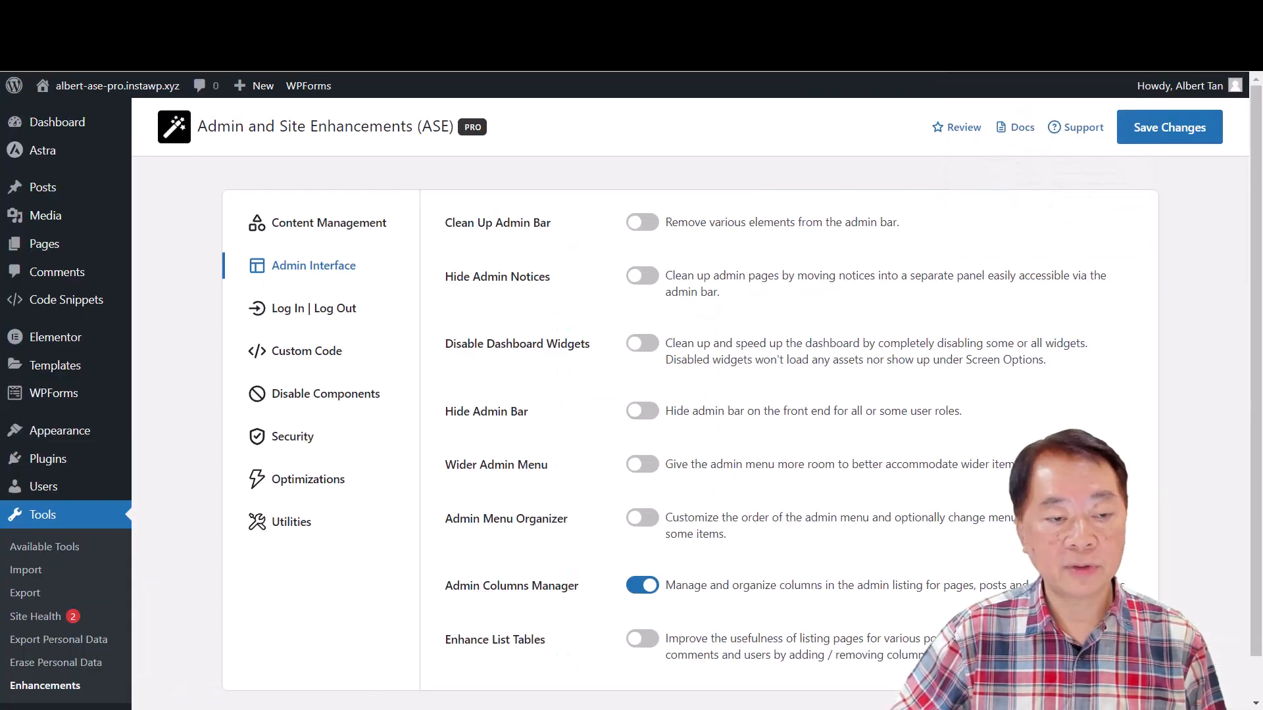
{"action": "left_click", "coordinate": [309, 358]}
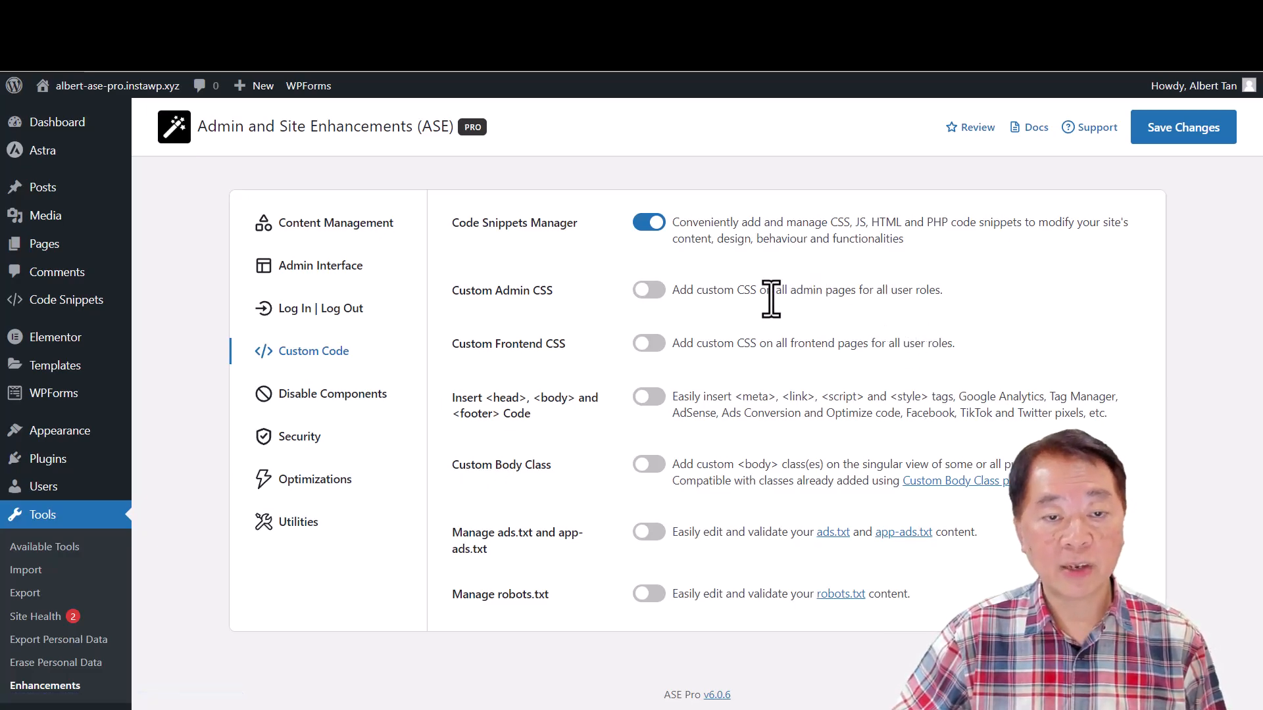
{"action": "left_click", "coordinate": [329, 271]}
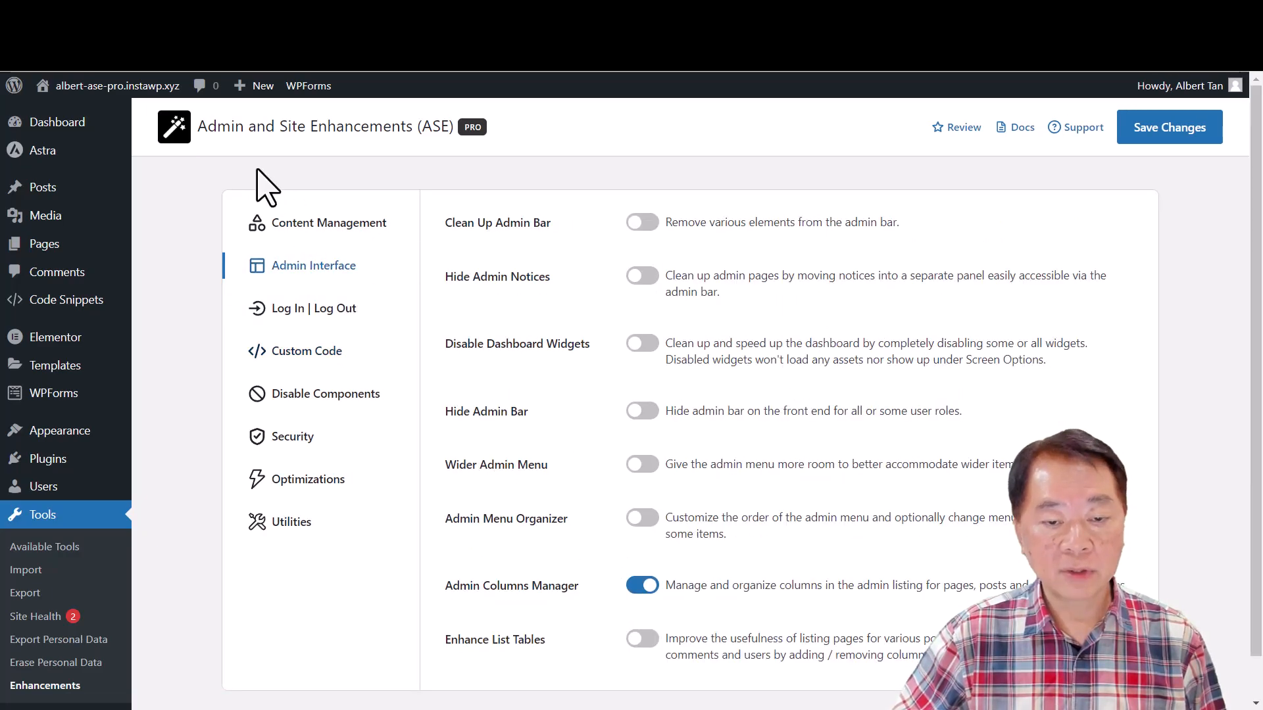
- Review the custom field groups option of Custom Content Types under Content Management, and save the module settings
{"action": "left_click", "coordinate": [343, 225]}
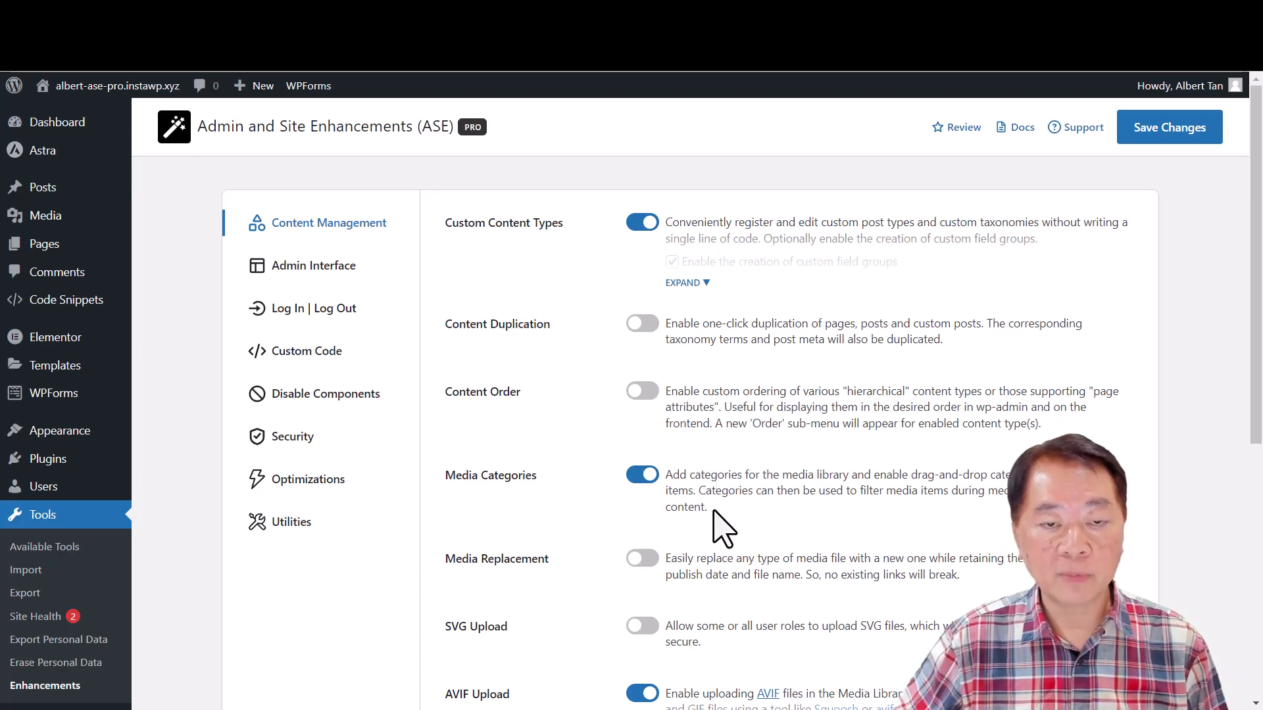
{"action": "scroll", "coordinate": [724, 519], "scroll_direction": "down", "scroll_amount": 1}
{"action": "scroll", "coordinate": [750, 368], "scroll_direction": "up", "scroll_amount": 1}
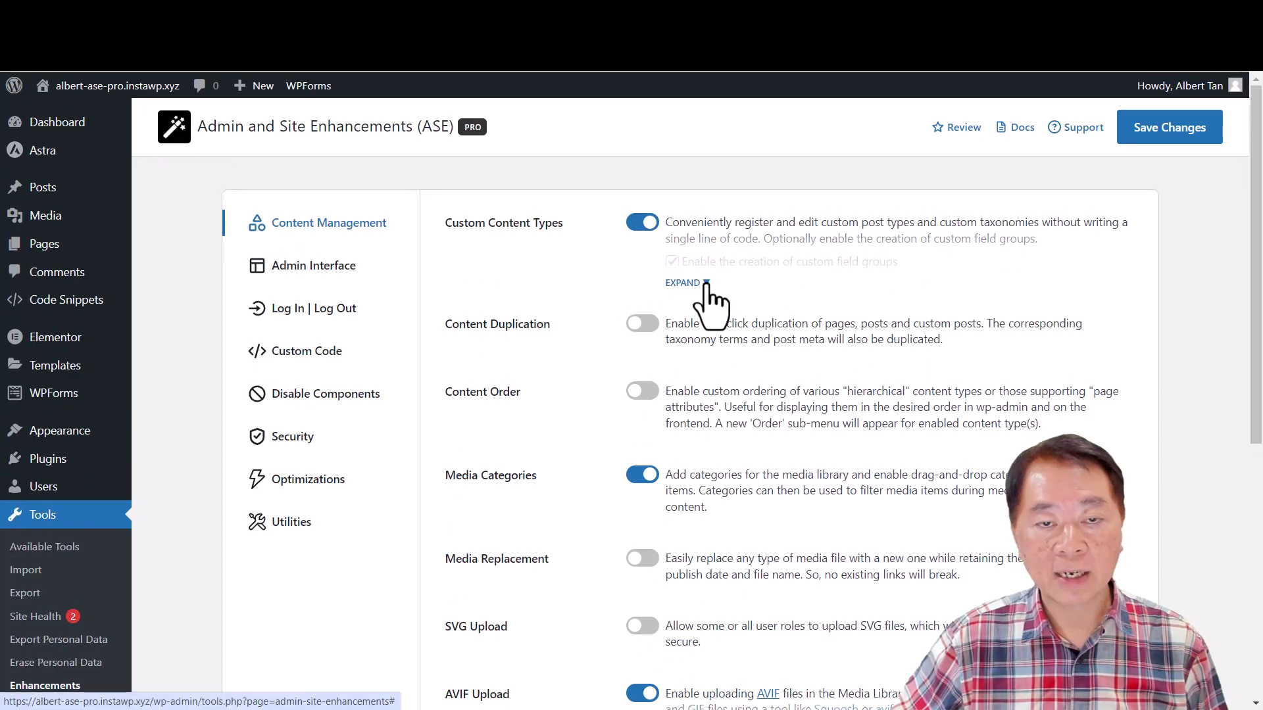
{"action": "left_click", "coordinate": [684, 283]}
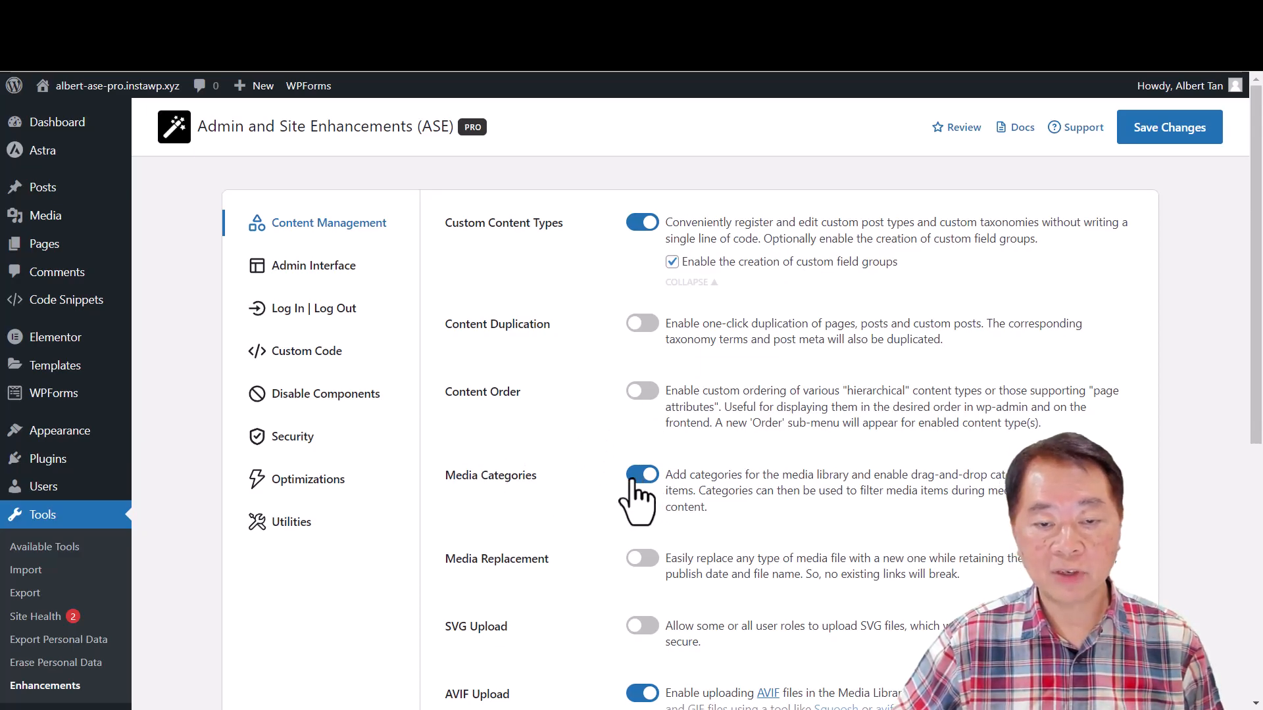
{"action": "left_click", "coordinate": [1169, 130]}
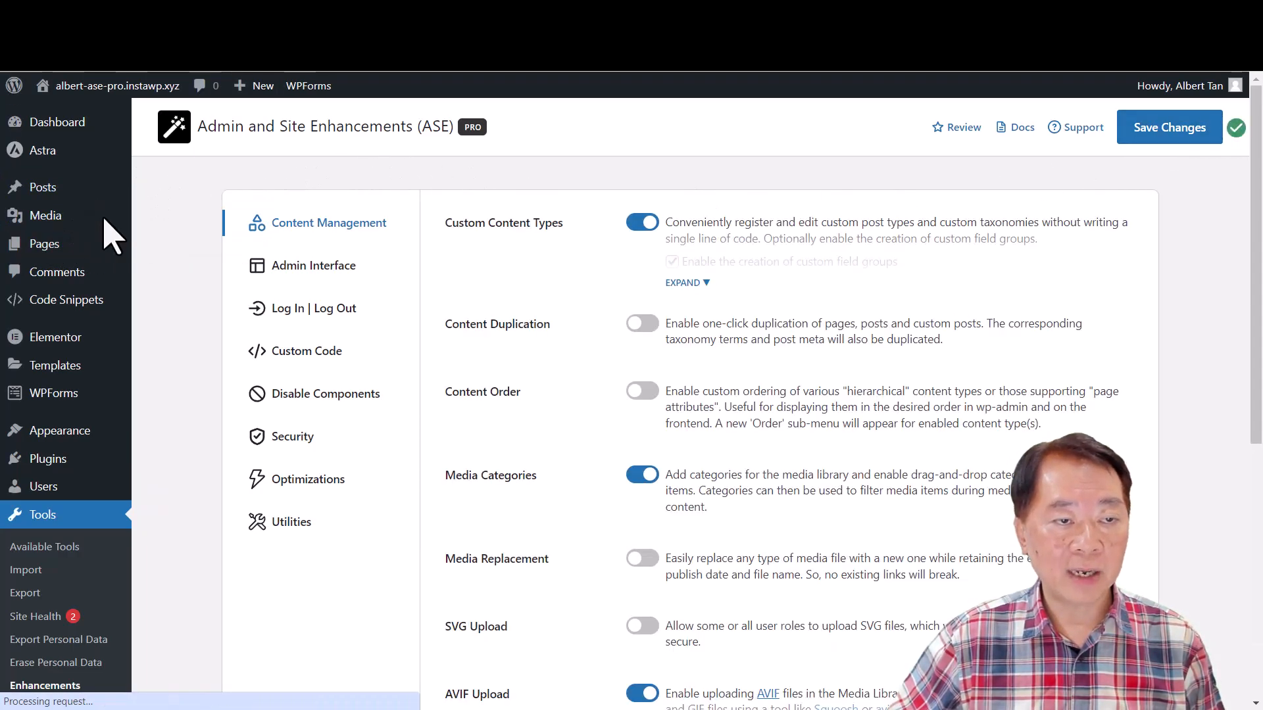
- Create a media category named Persoanl in the Media Library and assign the site-logo and social-image files to it
{"action": "mouse_move", "coordinate": [50, 224]}
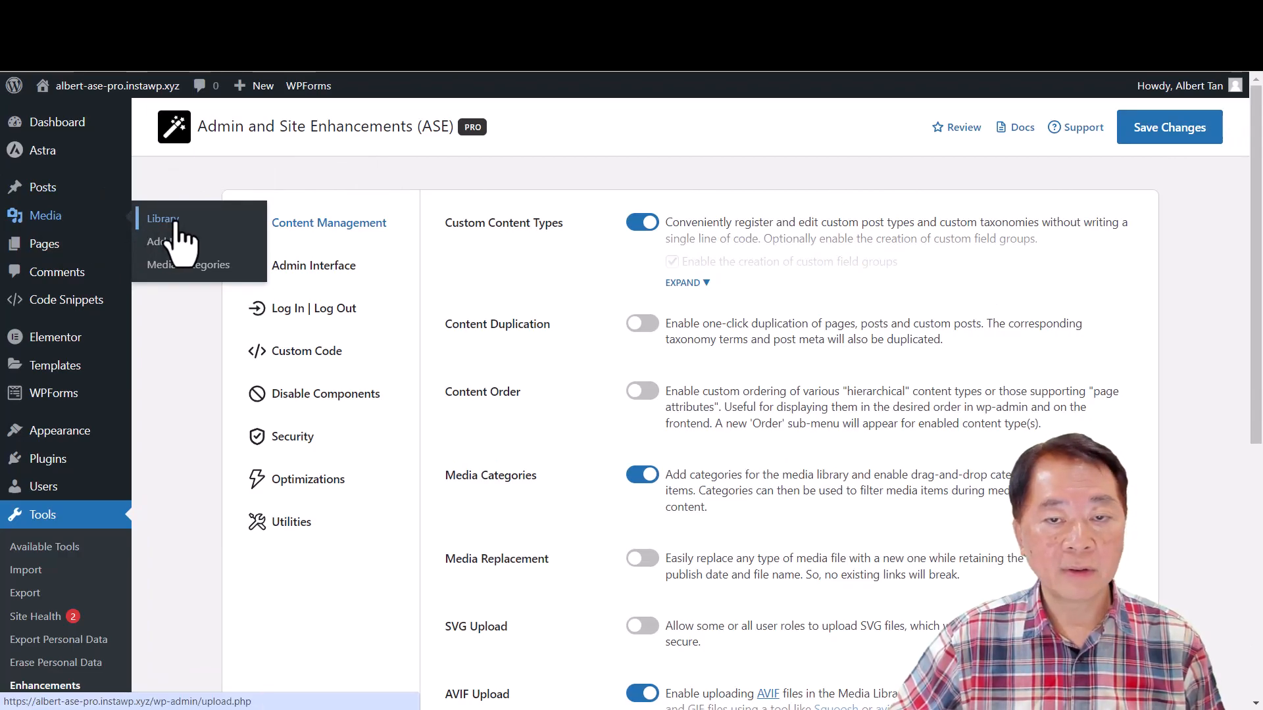
{"action": "left_click", "coordinate": [177, 224]}
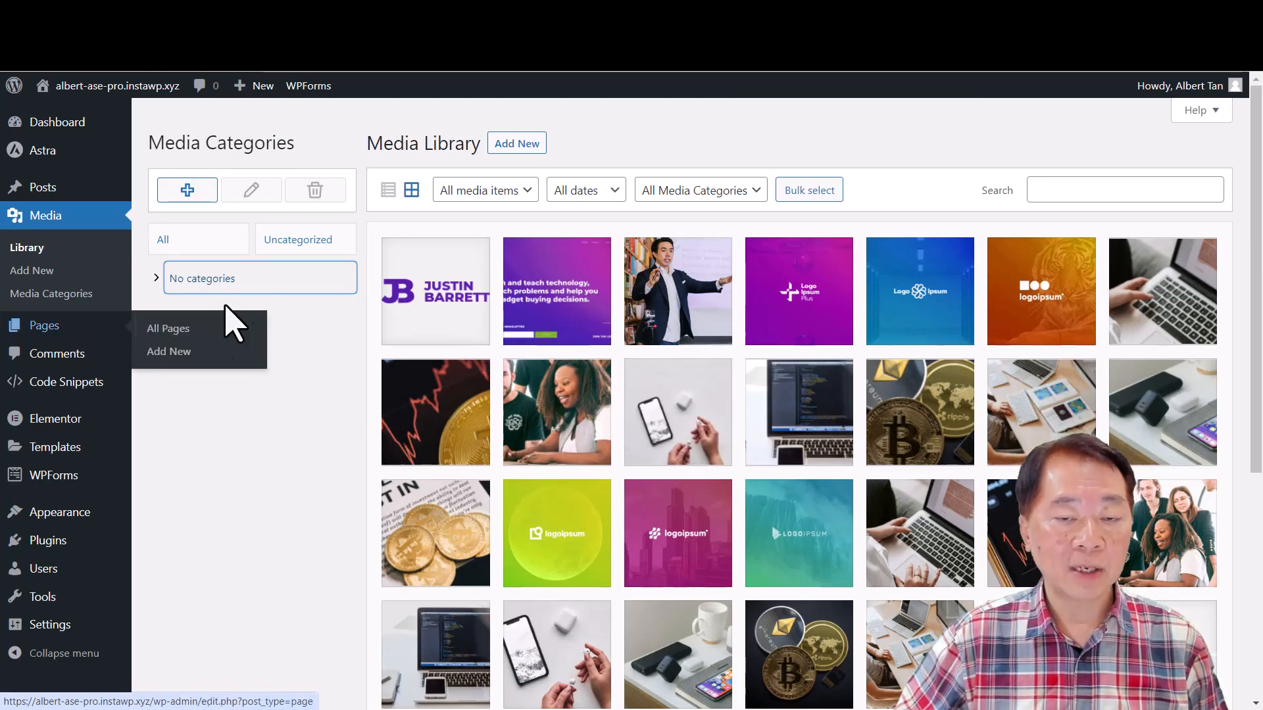
{"action": "left_click", "coordinate": [187, 192]}
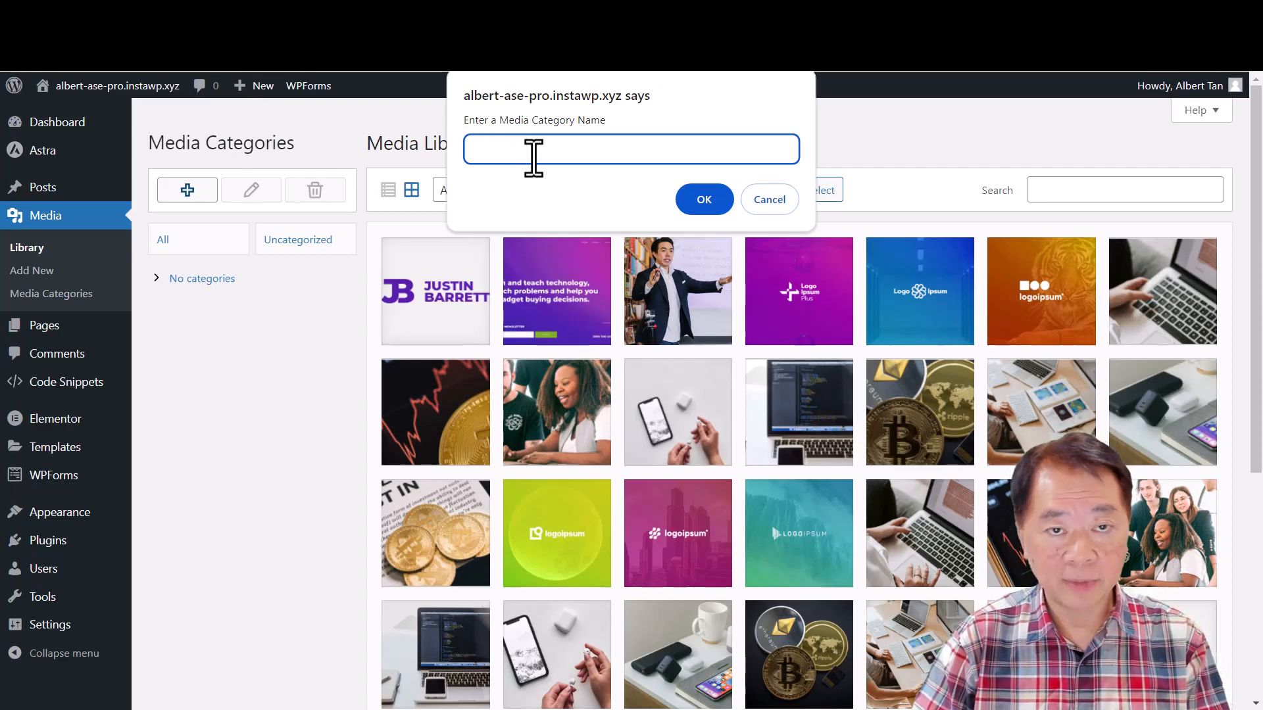
{"action": "type", "text": "l"}
{"action": "key", "text": "Return"}
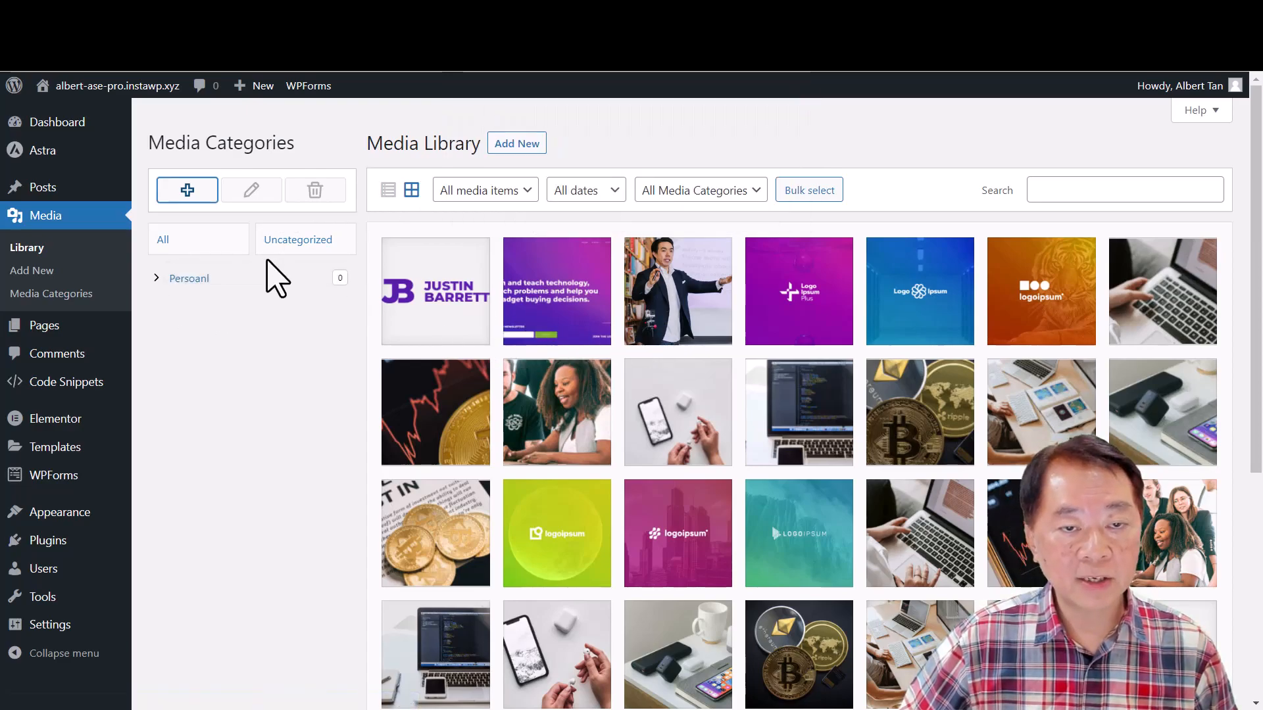
{"action": "left_click_drag", "start_coordinate": [451, 324], "coordinate": [173, 282]}
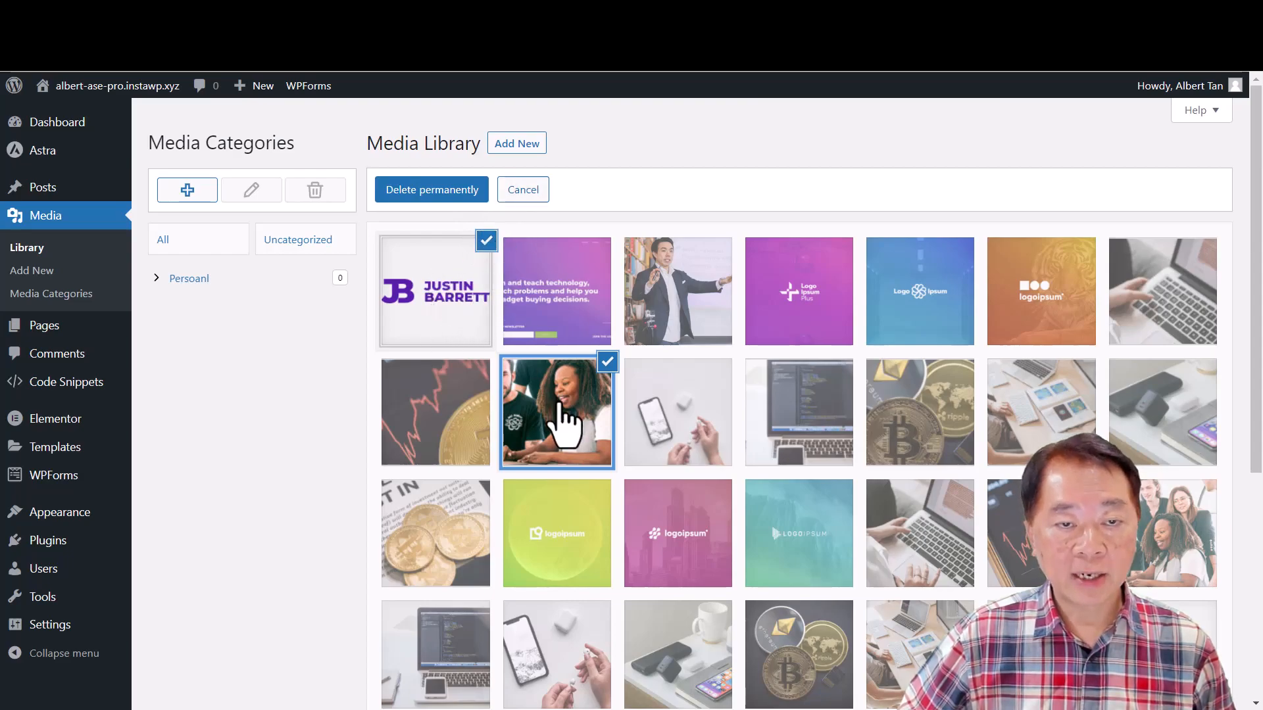
{"action": "left_click_drag", "start_coordinate": [568, 411], "coordinate": [161, 276]}
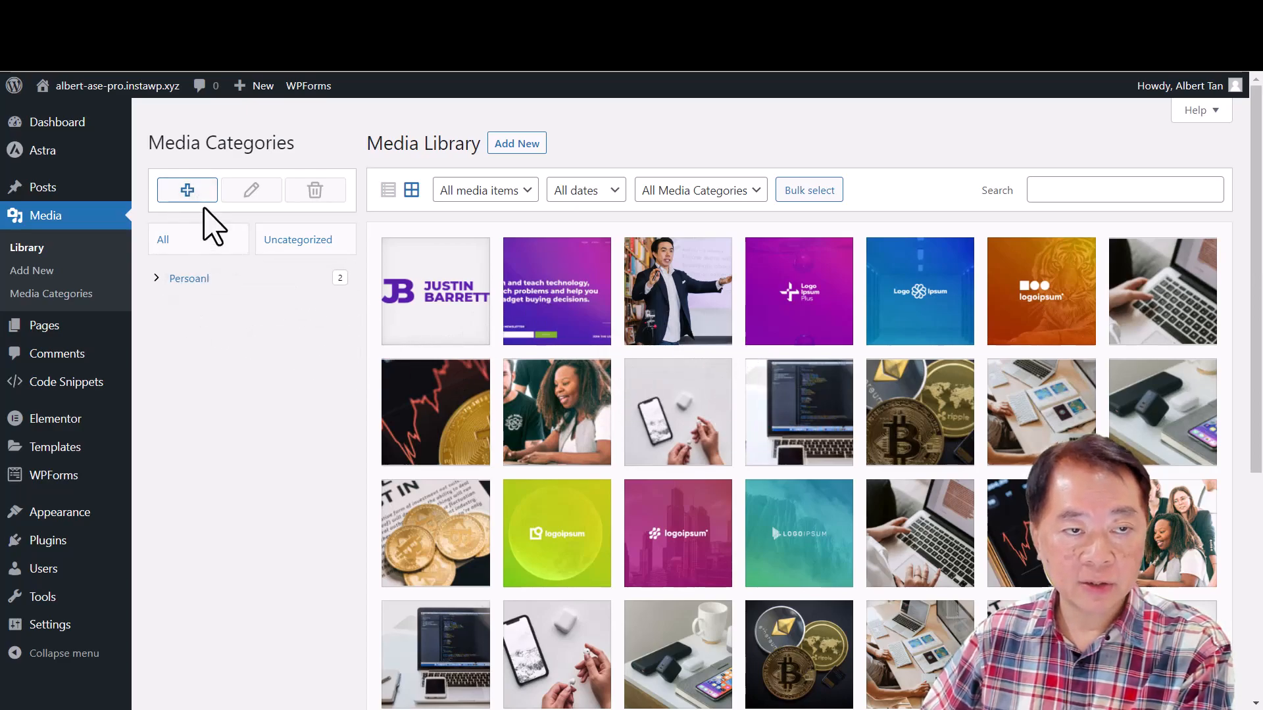
- Add a second media category named Special and filter the Media Library by it
{"action": "left_click", "coordinate": [188, 192]}
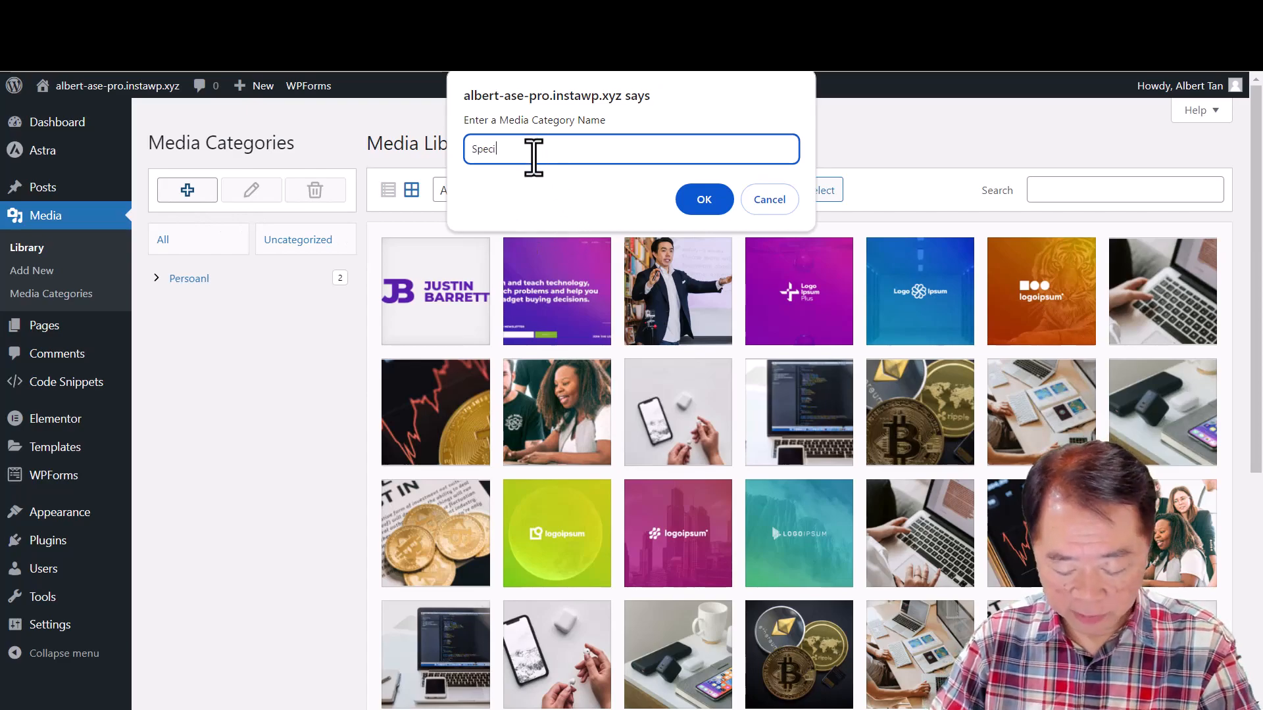
{"action": "left_click", "coordinate": [707, 201]}
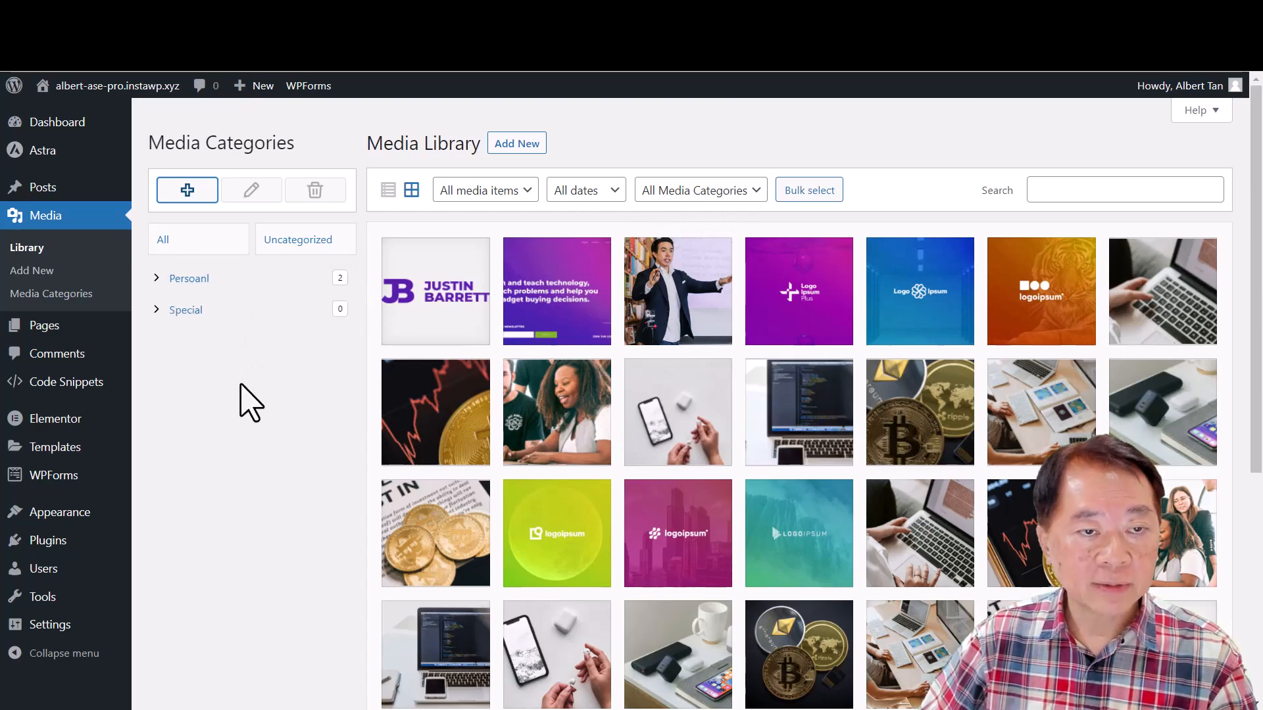
{"action": "left_click", "coordinate": [192, 315]}
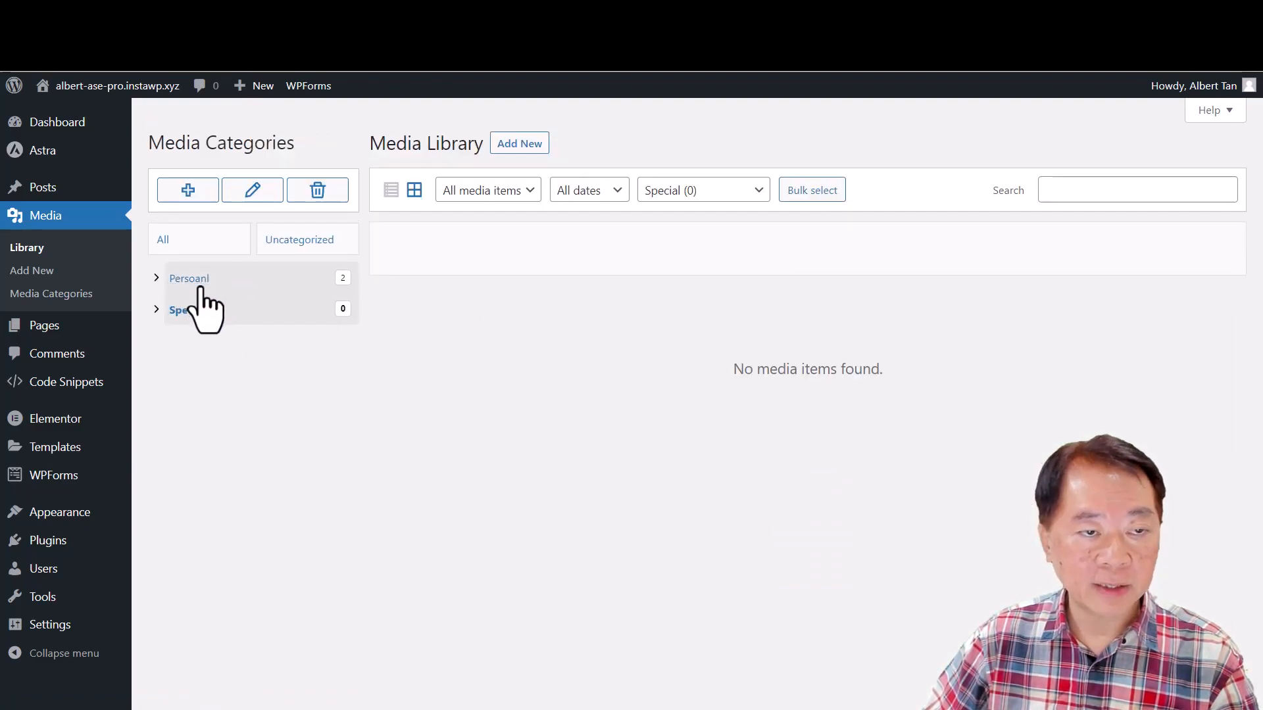
- Switch the Media Library to list view and assign deal-05-free-img to the Special category
{"action": "left_click", "coordinate": [390, 192]}
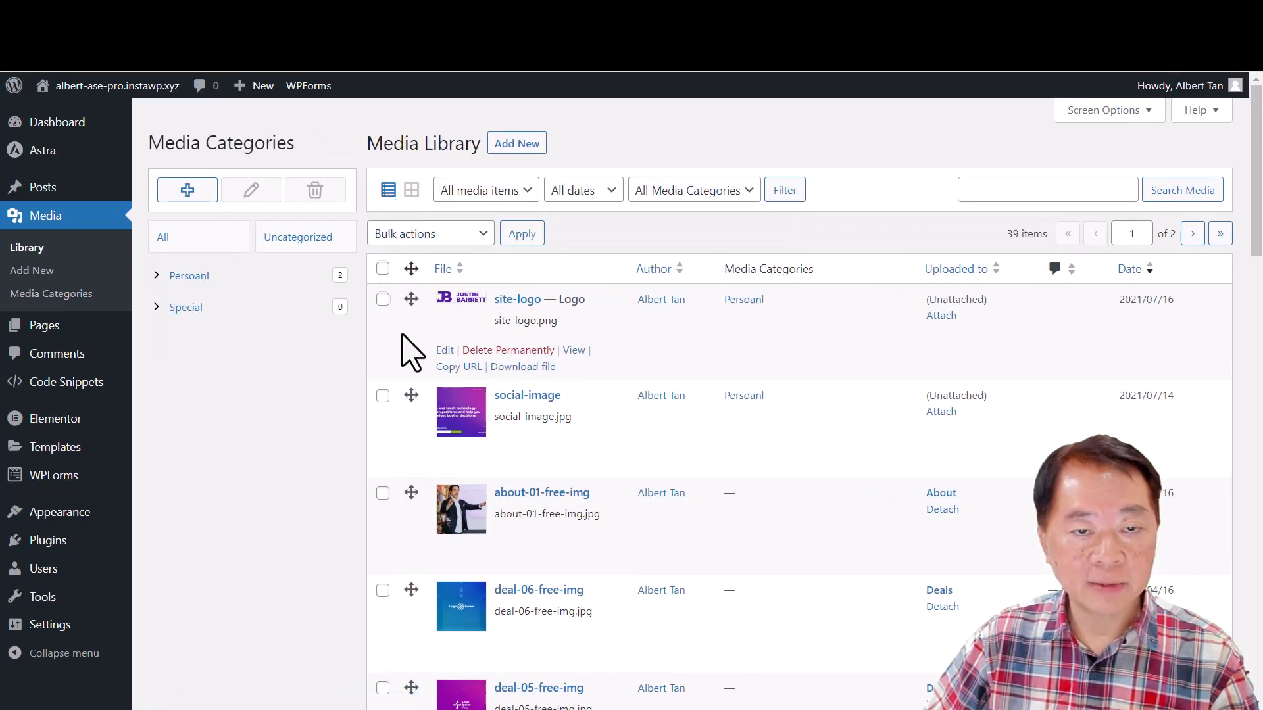
{"action": "scroll", "coordinate": [572, 572], "scroll_direction": "down", "scroll_amount": 3}
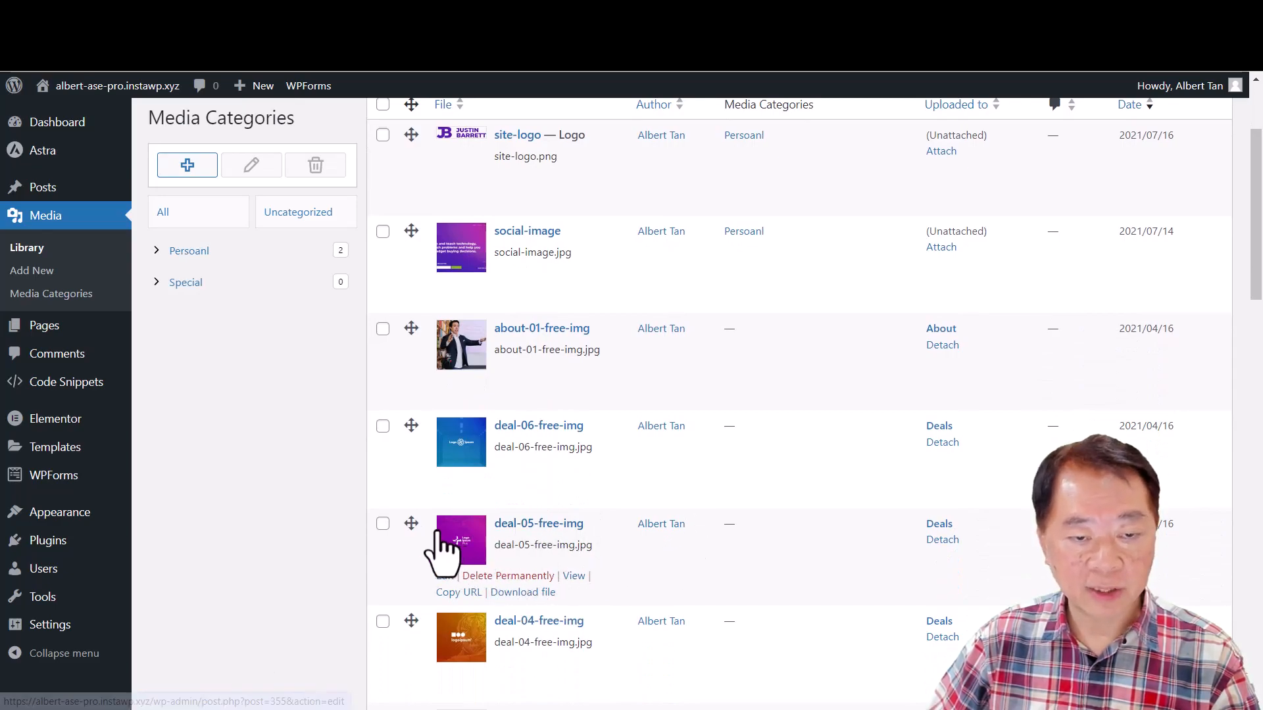
{"action": "left_click_drag", "start_coordinate": [460, 549], "coordinate": [185, 287]}
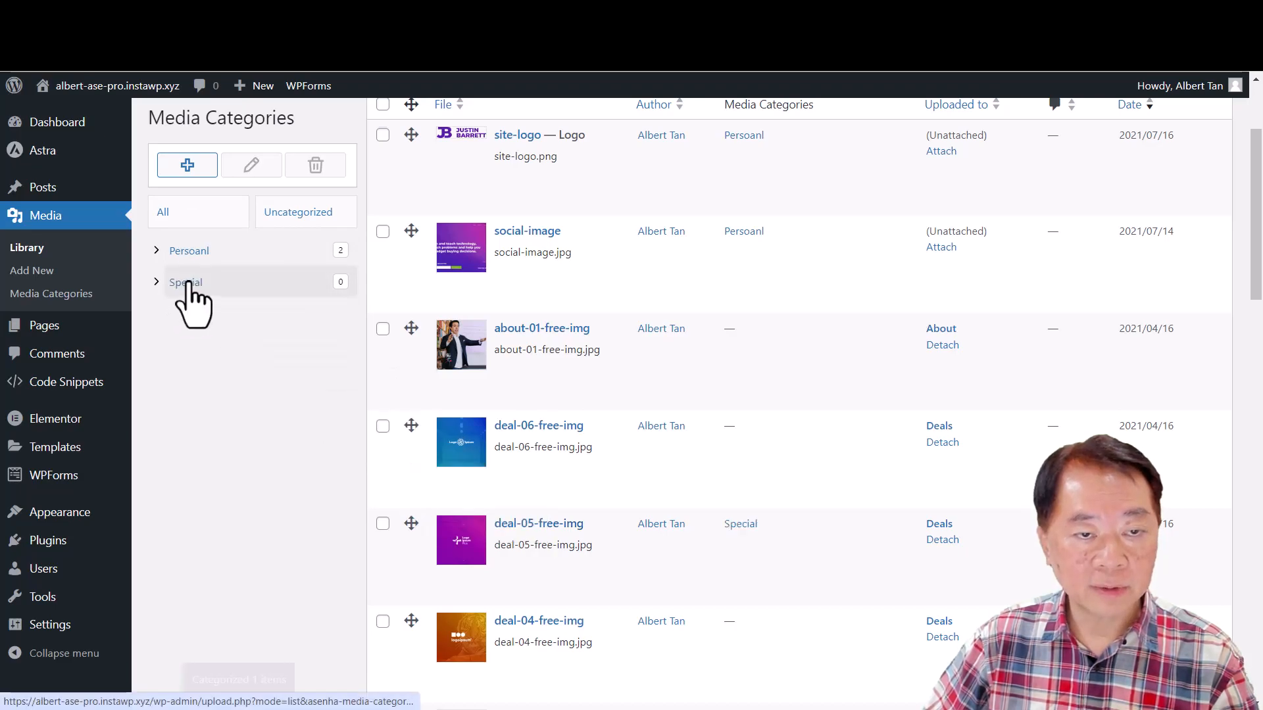
- Assign deal-04-free-img, deal-05-free-img and deal-06-free-img together to the Special category, and filter the list by it
{"action": "left_click", "coordinate": [383, 524]}
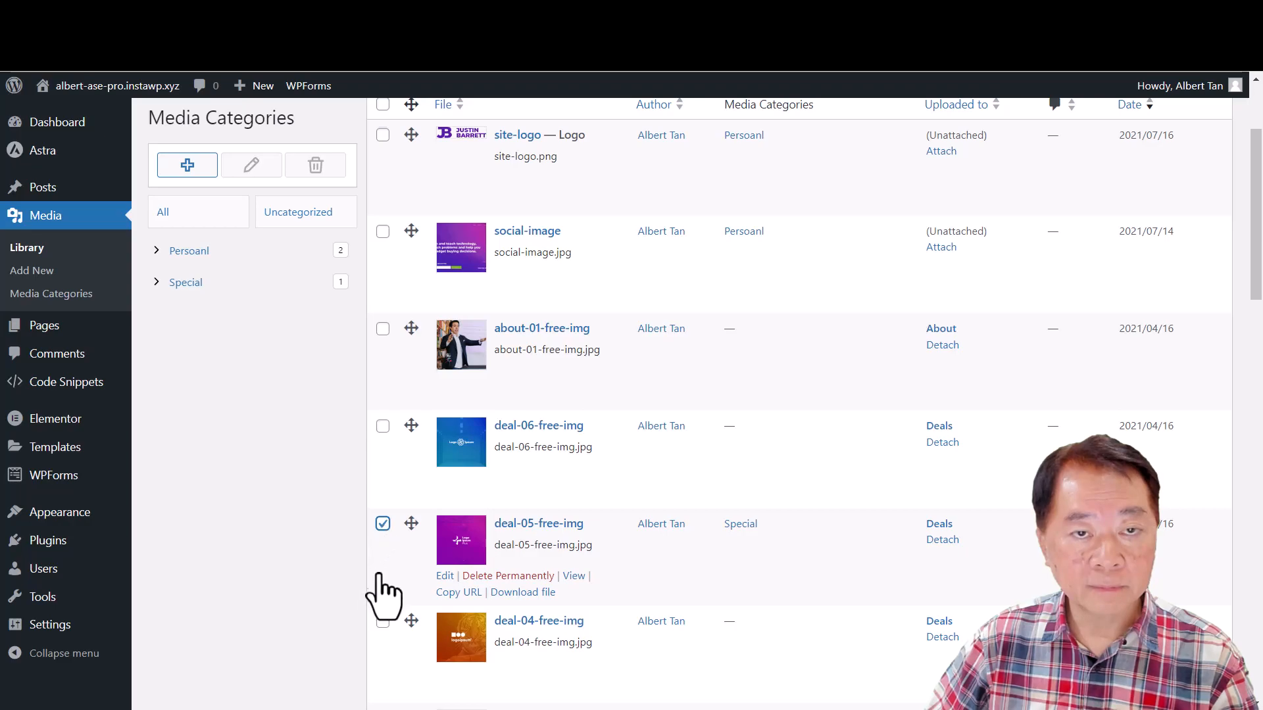
{"action": "left_click", "coordinate": [383, 426]}
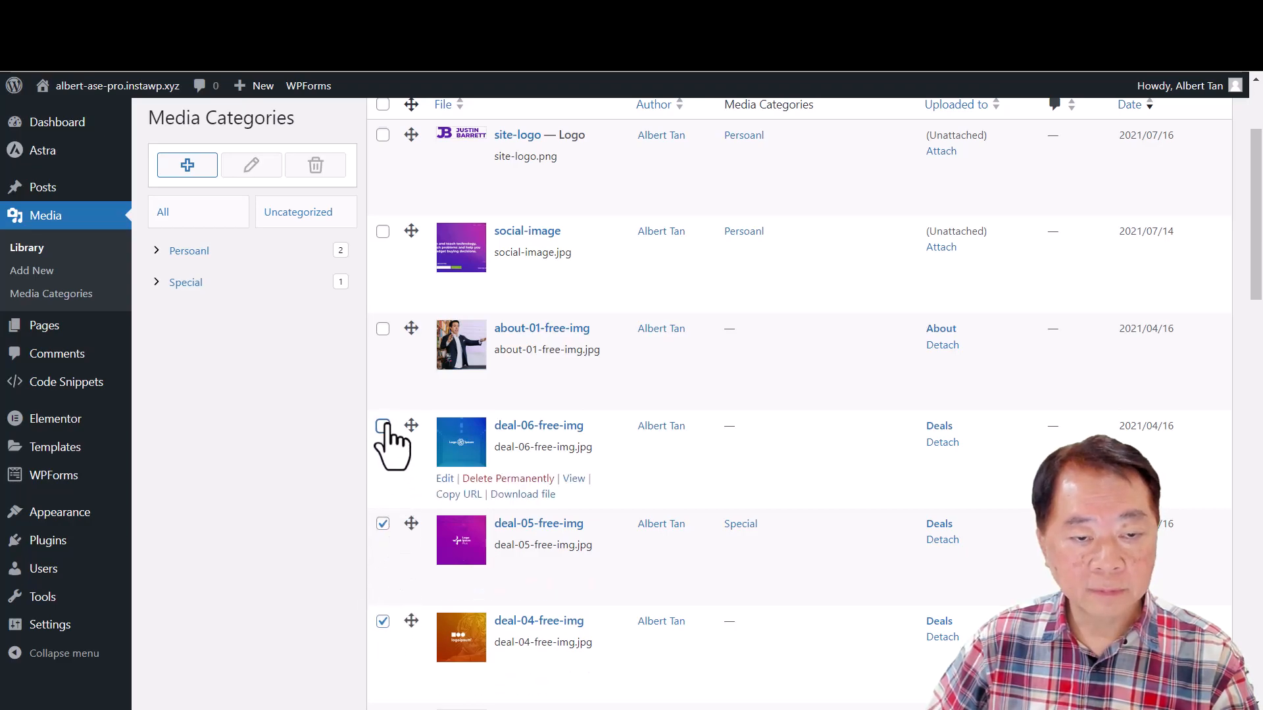
{"action": "scroll", "coordinate": [512, 445], "scroll_direction": "up", "scroll_amount": 3}
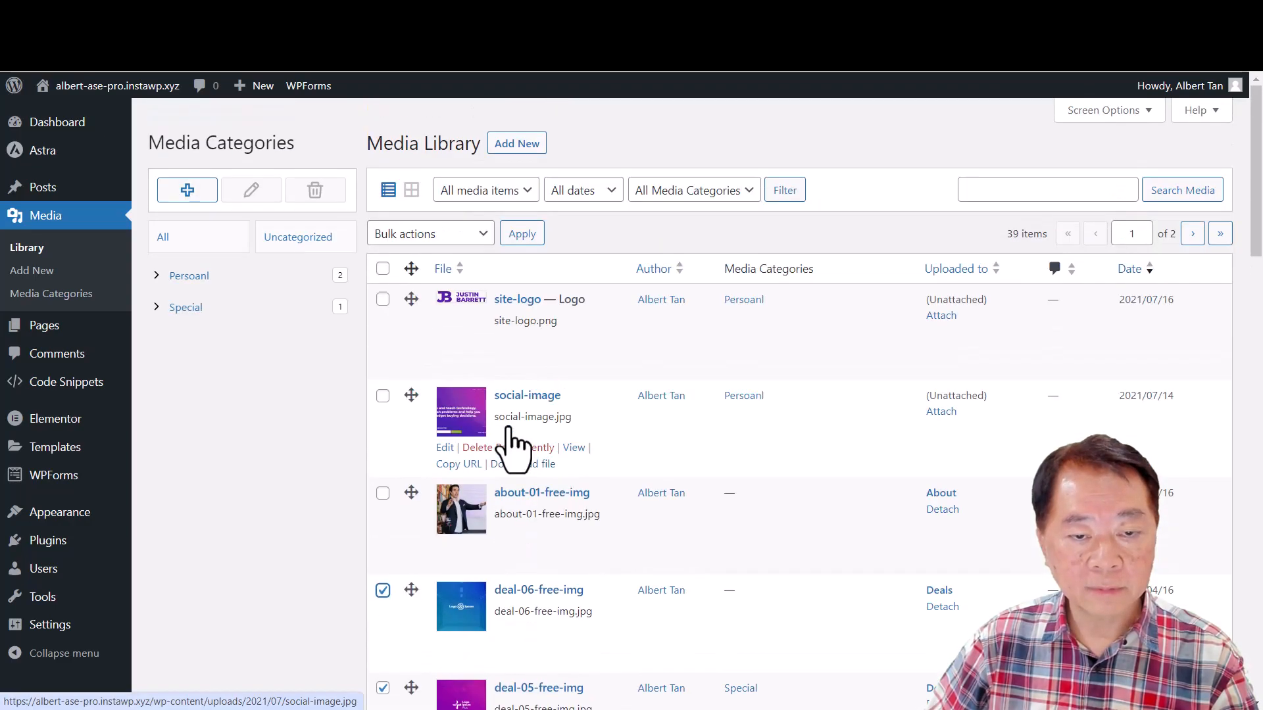
{"action": "left_click", "coordinate": [482, 235]}
{"action": "left_click", "coordinate": [597, 240]}
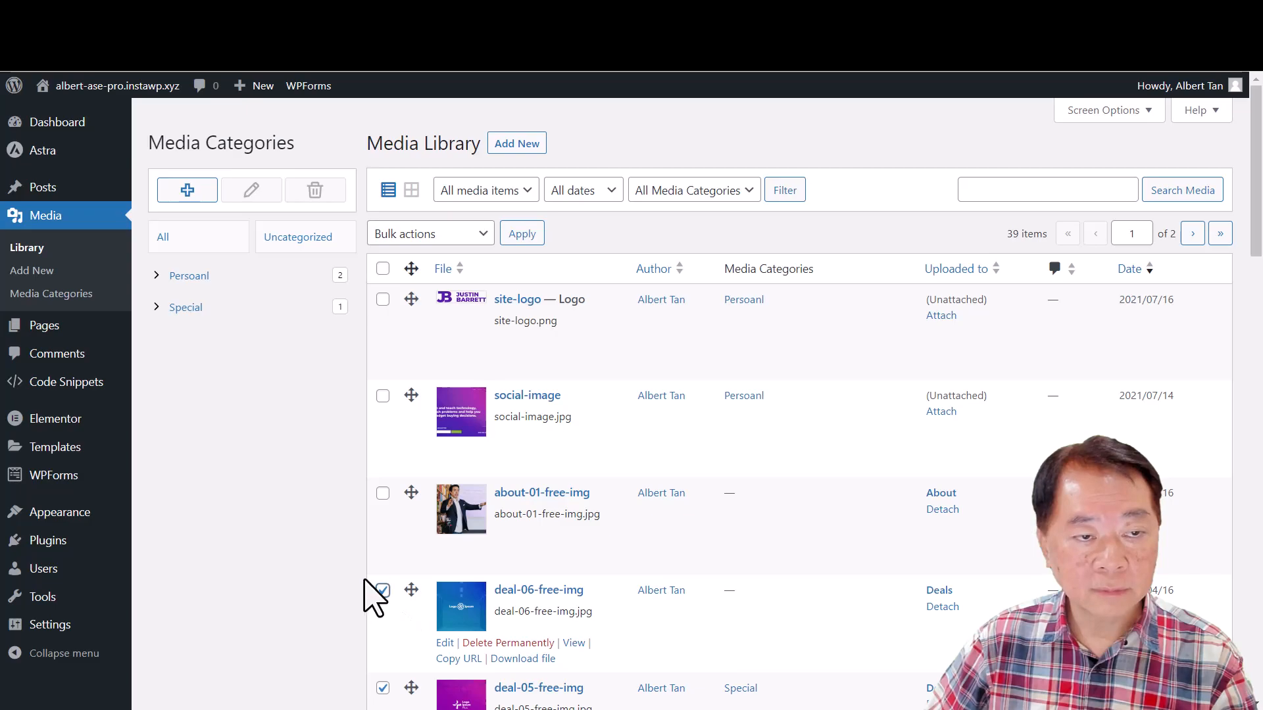
{"action": "left_click_drag", "start_coordinate": [465, 628], "coordinate": [179, 320]}
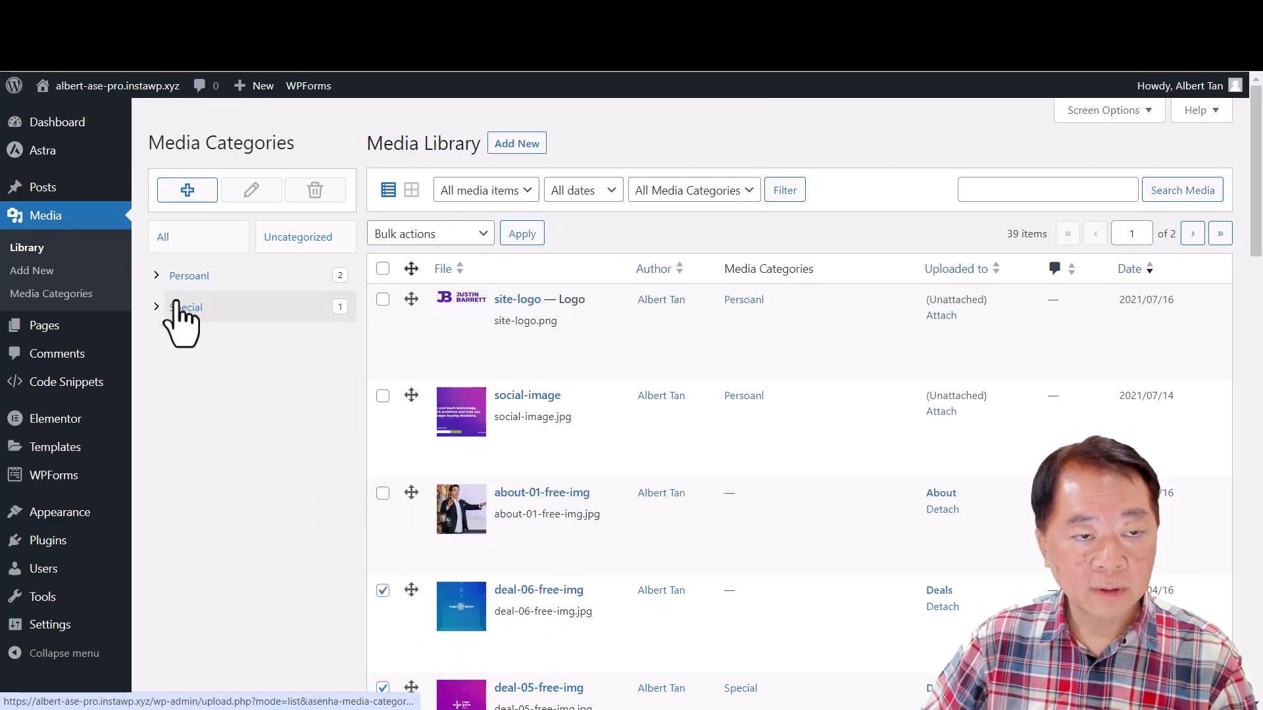
{"action": "left_click", "coordinate": [212, 307]}
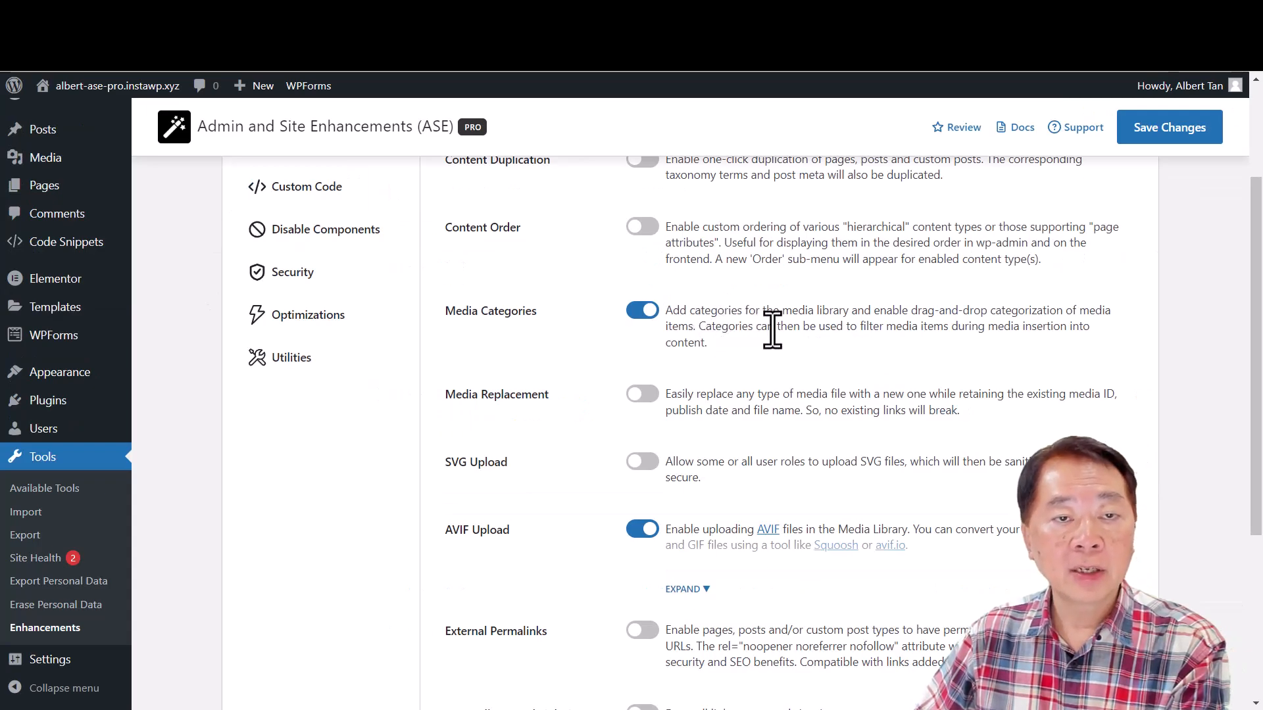
- Examine the AVIF Upload support status in the ASE Content Management settings, switching the module off and back on
{"action": "scroll", "coordinate": [760, 401], "scroll_direction": "up", "scroll_amount": 3}
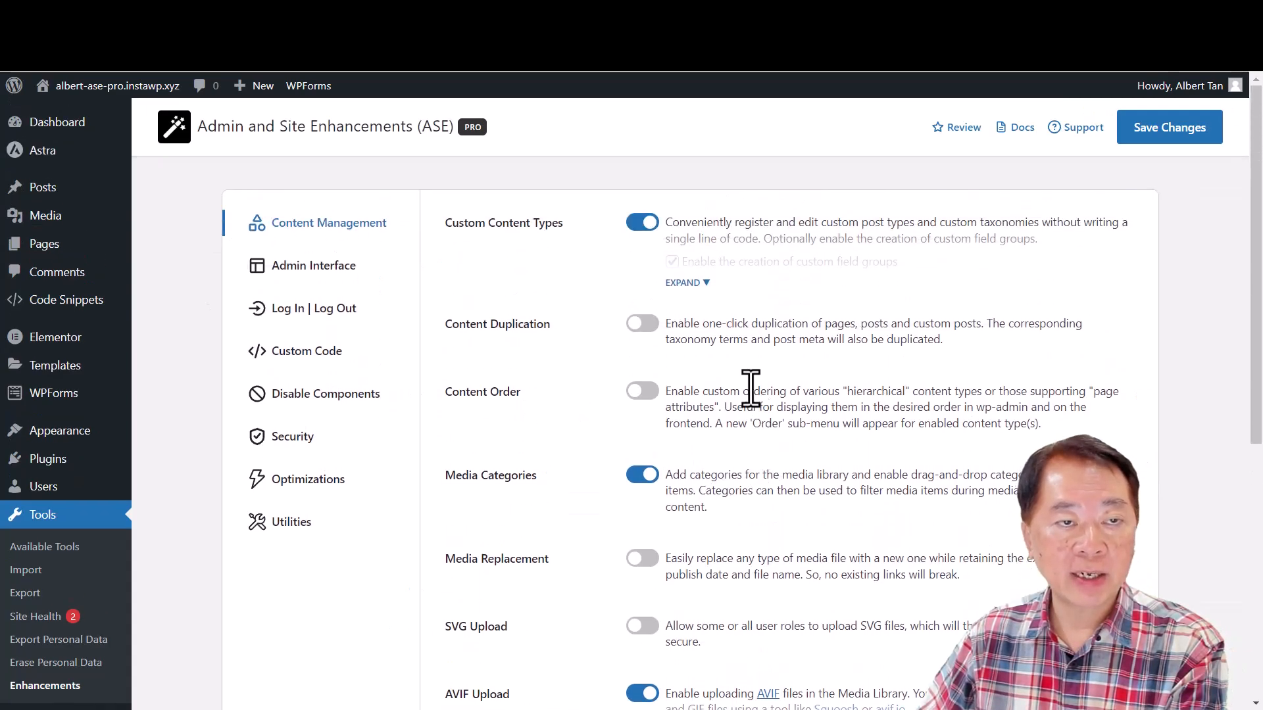
{"action": "scroll", "coordinate": [752, 390], "scroll_direction": "down", "scroll_amount": 4}
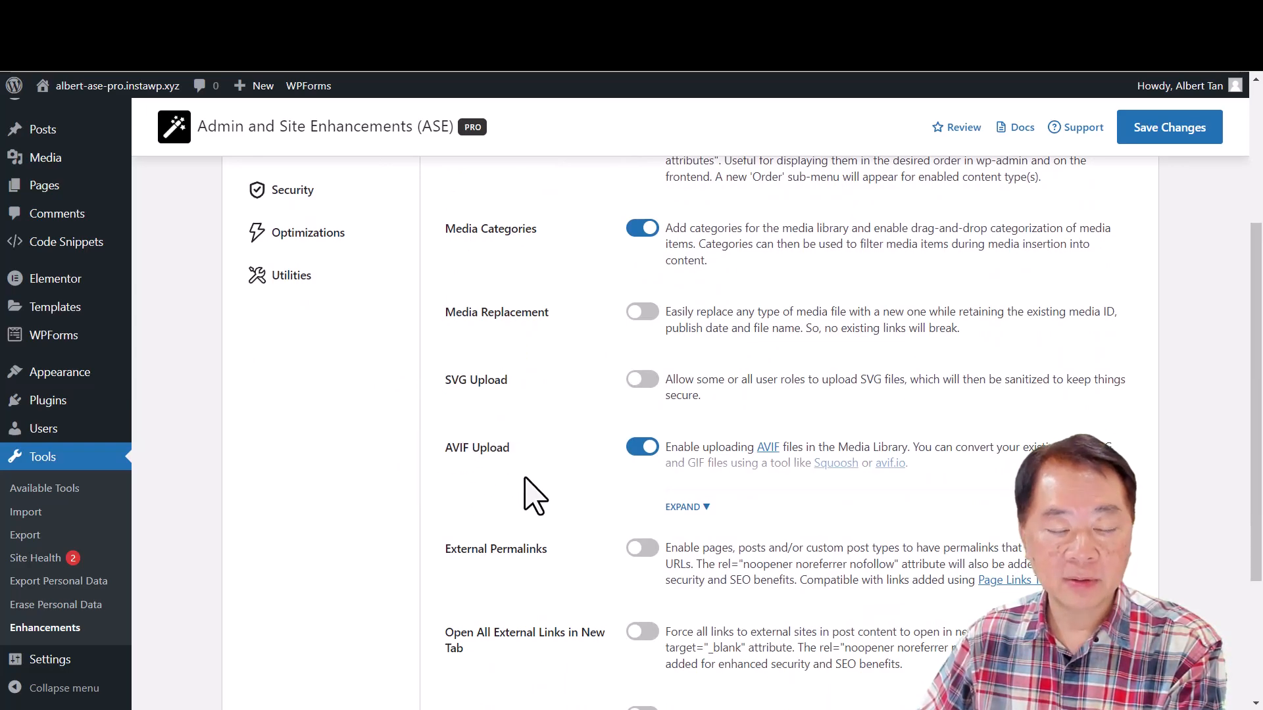
{"action": "left_click", "coordinate": [699, 507]}
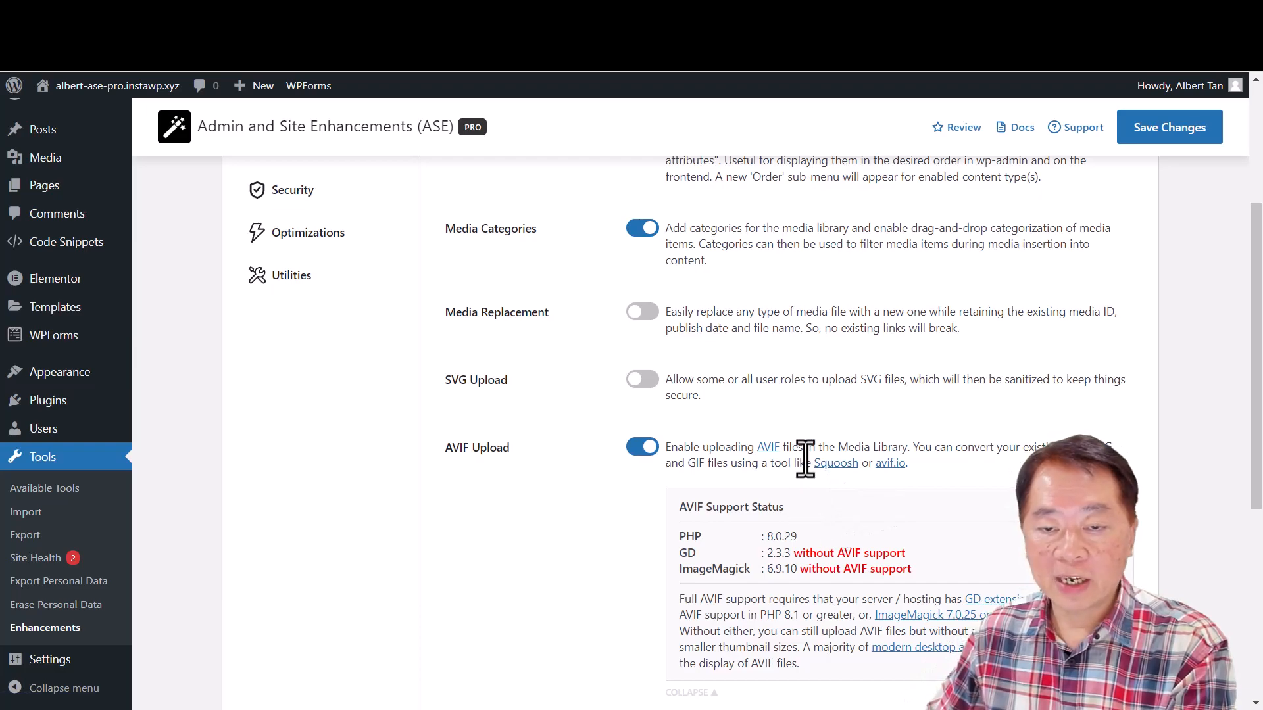
{"action": "left_click", "coordinate": [639, 449]}
{"action": "scroll", "coordinate": [657, 490], "scroll_direction": "down", "scroll_amount": 3}
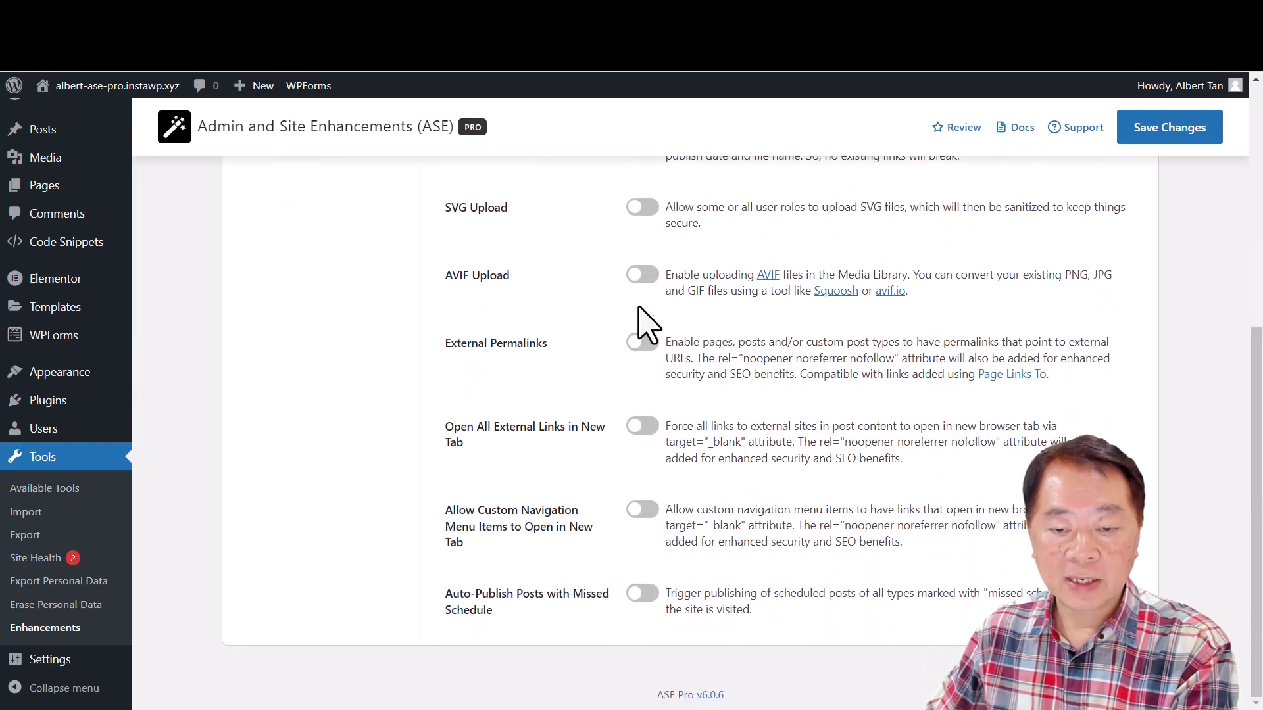
{"action": "left_click", "coordinate": [645, 276]}
{"action": "scroll", "coordinate": [638, 448], "scroll_direction": "up", "scroll_amount": 4}
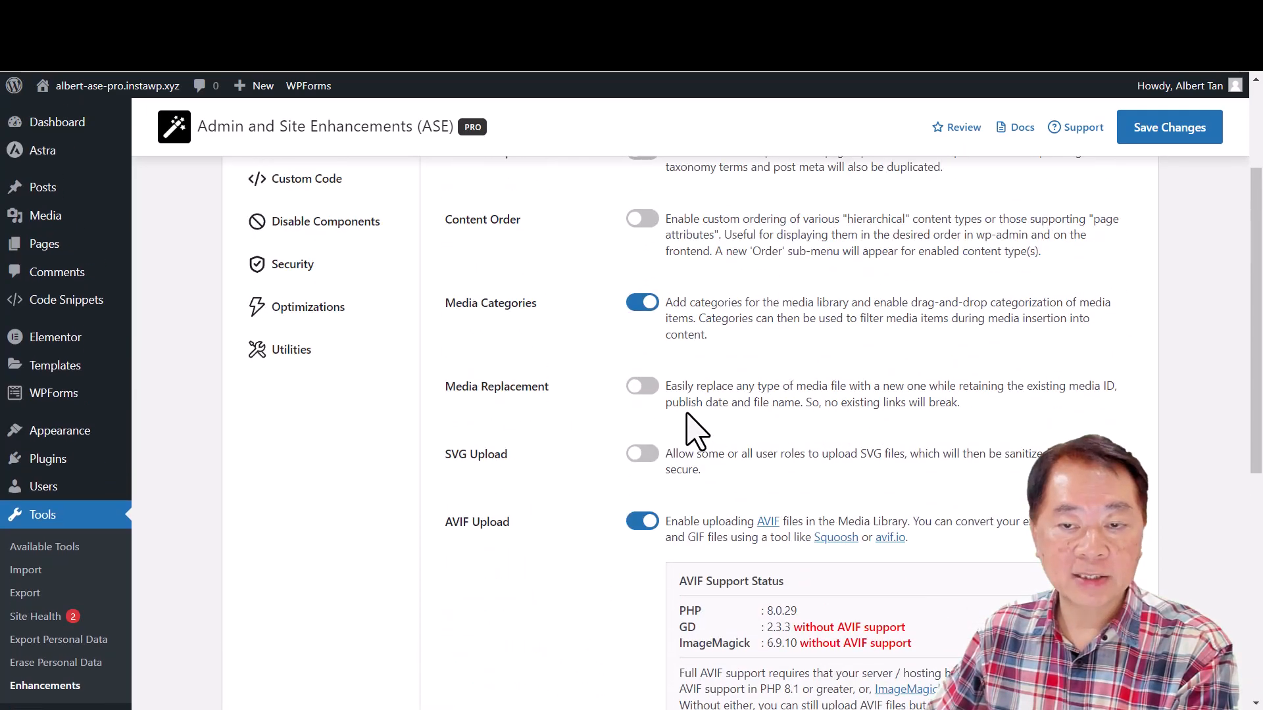
{"action": "scroll", "coordinate": [687, 431], "scroll_direction": "up", "scroll_amount": 3}
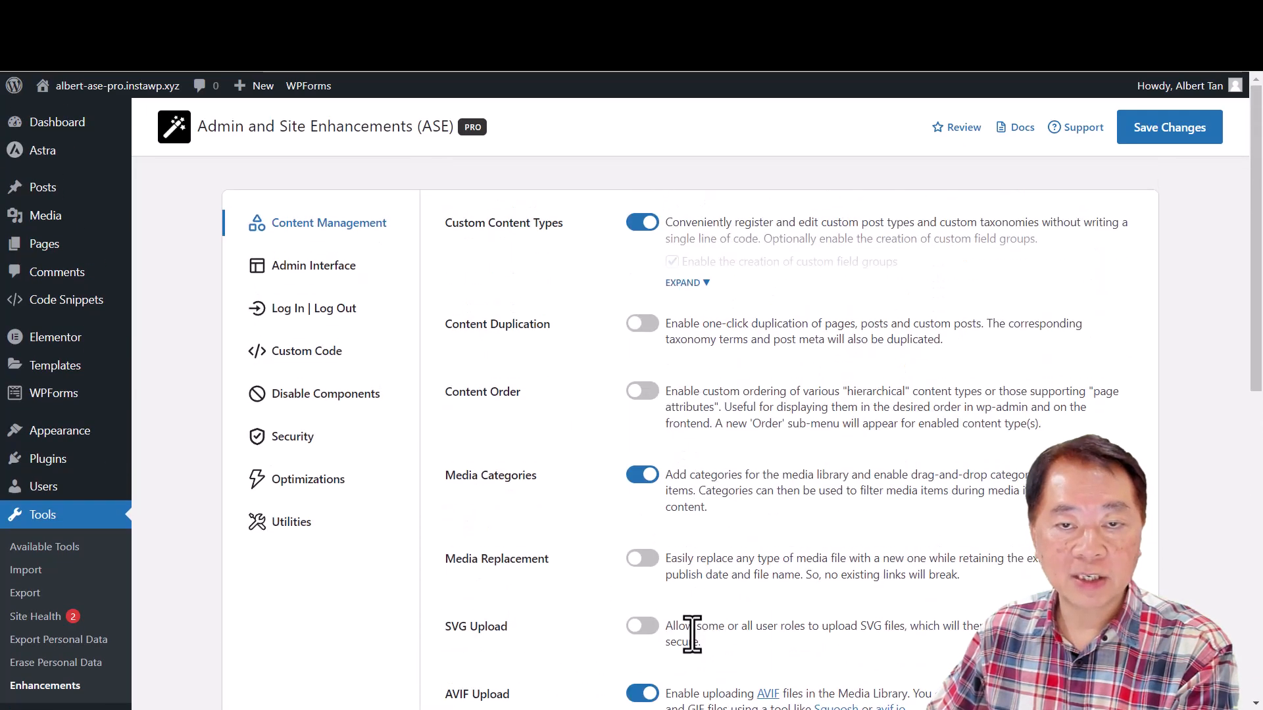
- Save the Admin Interface settings with Admin Columns Manager enabled, and open the column manager for Posts
{"action": "left_click", "coordinate": [337, 267]}
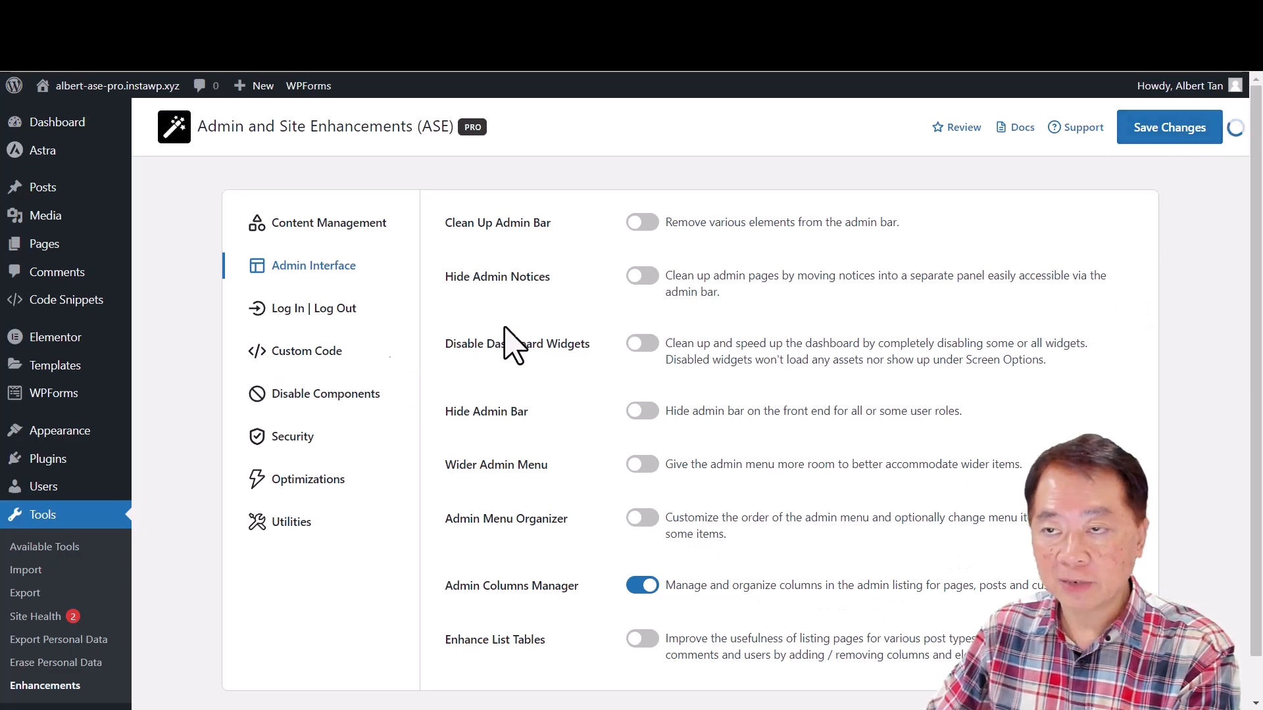
{"action": "left_click", "coordinate": [39, 189]}
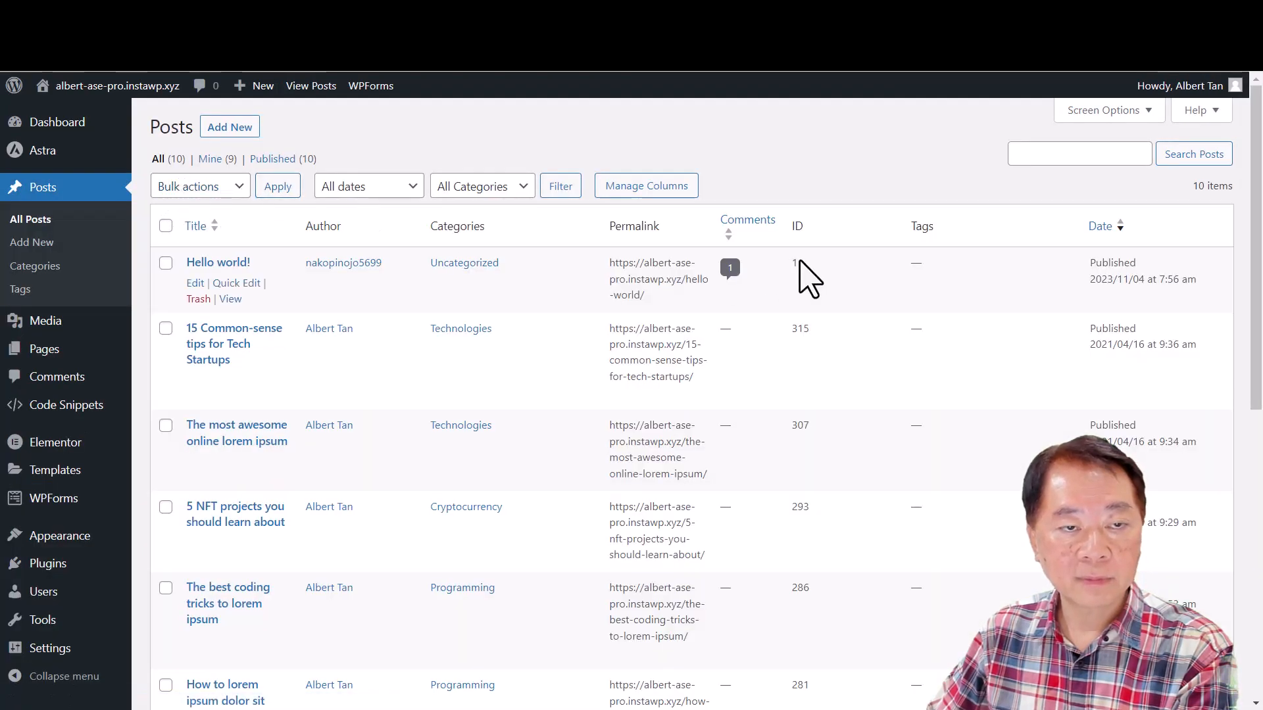
{"action": "left_click", "coordinate": [630, 184]}
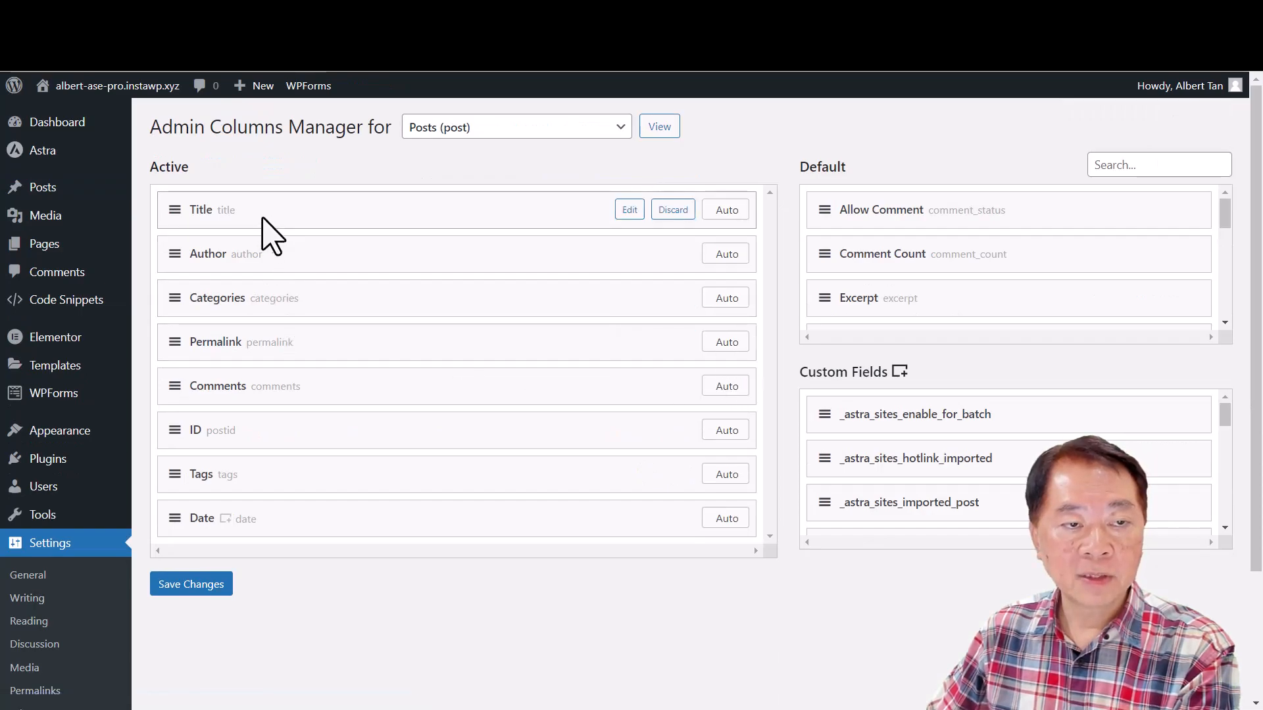
- Discard the Tags, ID, Comments and Categories columns from the Posts listing, and save the column setup
{"action": "mouse_move", "coordinate": [591, 479]}
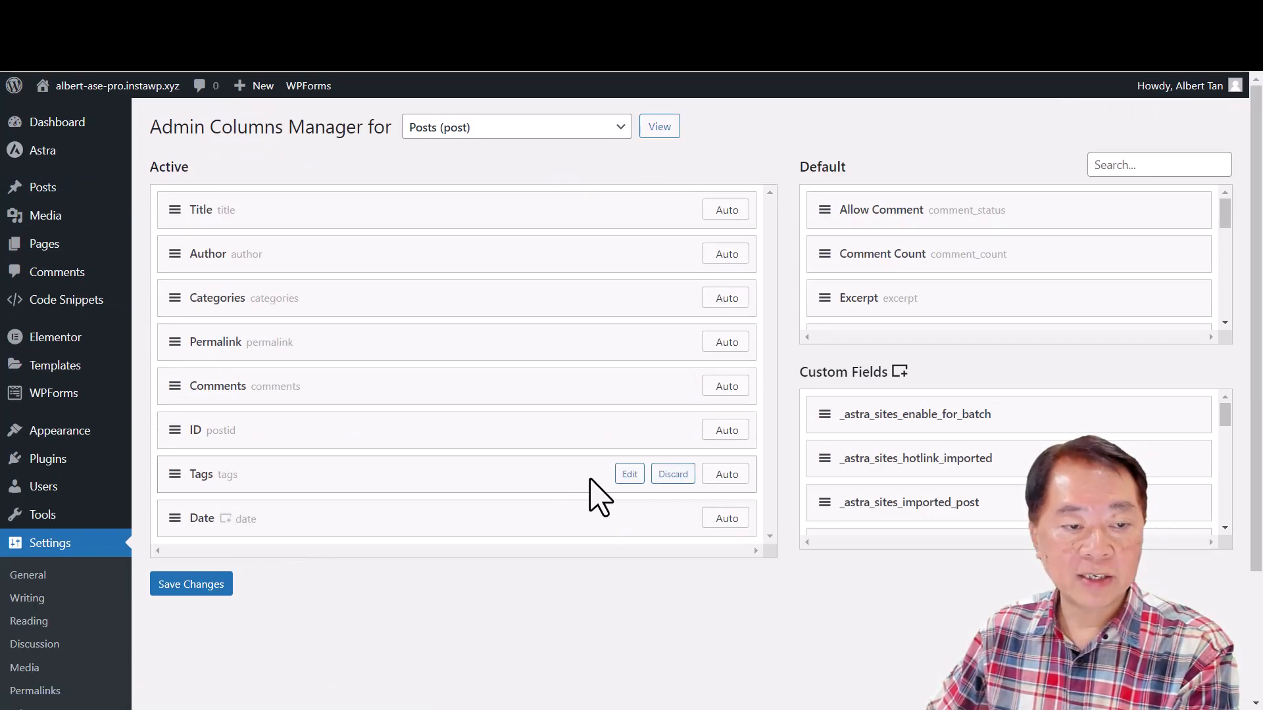
{"action": "left_click", "coordinate": [672, 476]}
{"action": "left_click", "coordinate": [674, 432]}
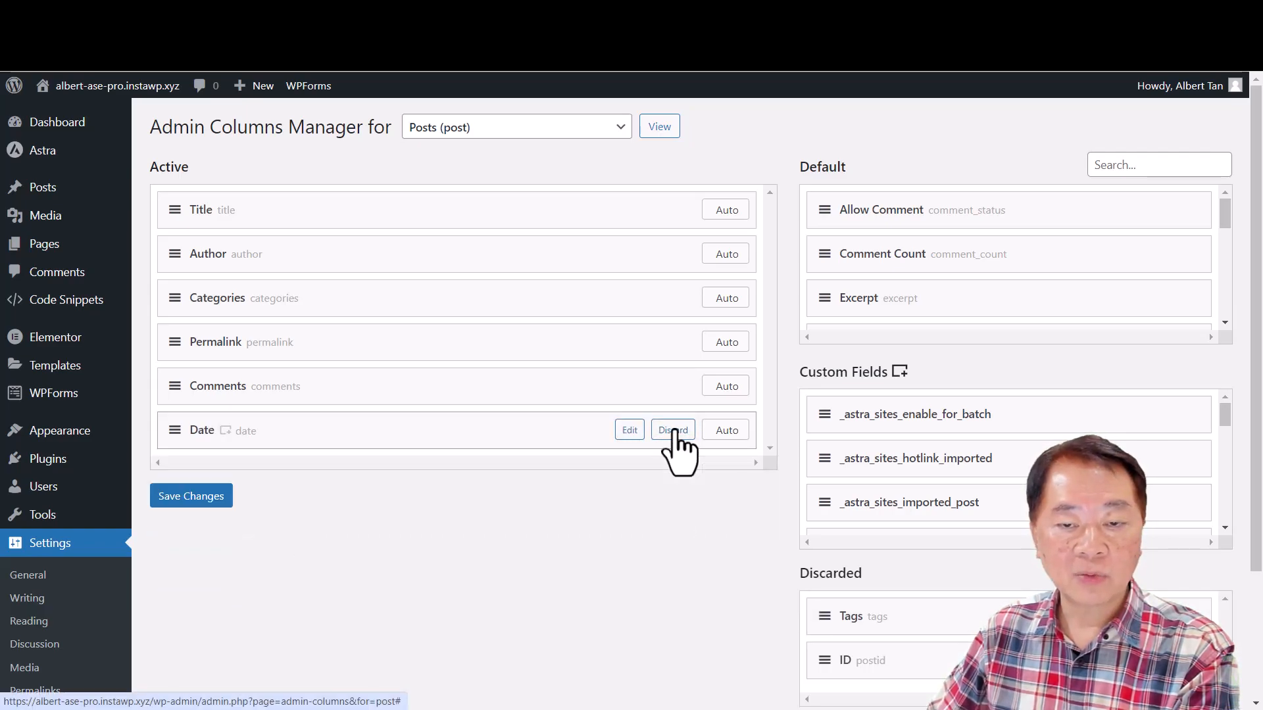
{"action": "left_click", "coordinate": [684, 386]}
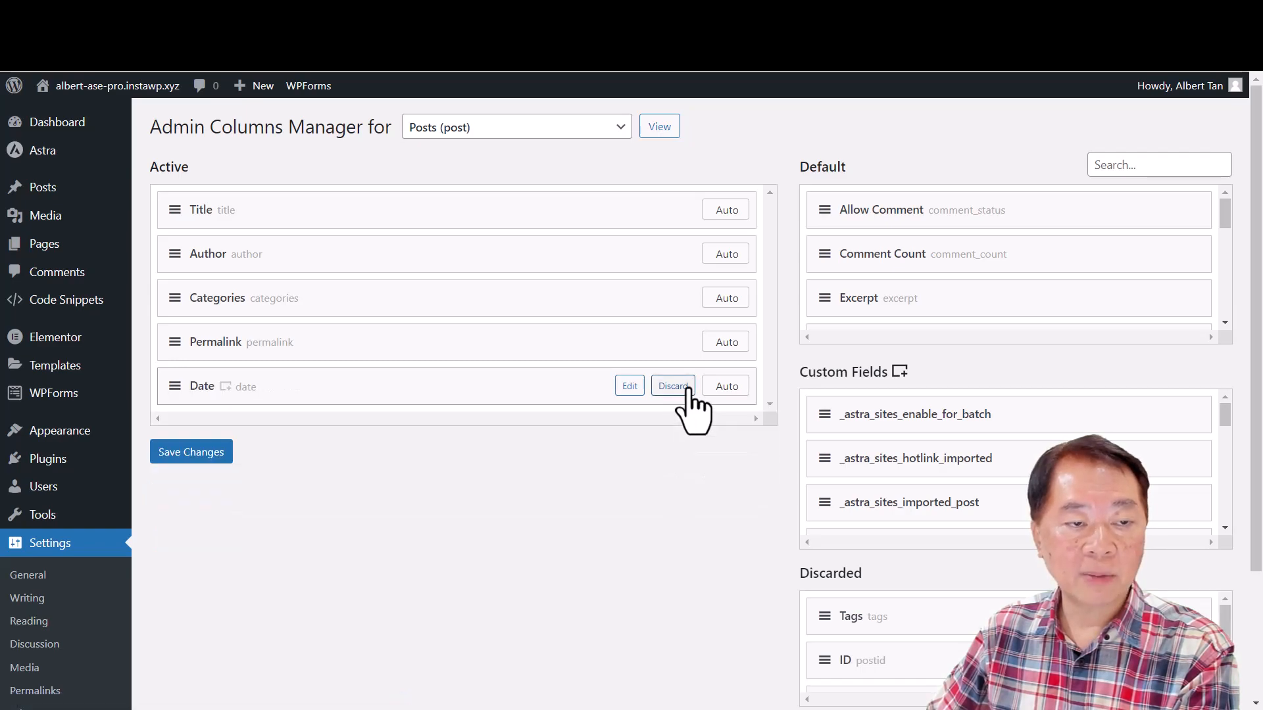
{"action": "left_click", "coordinate": [686, 299]}
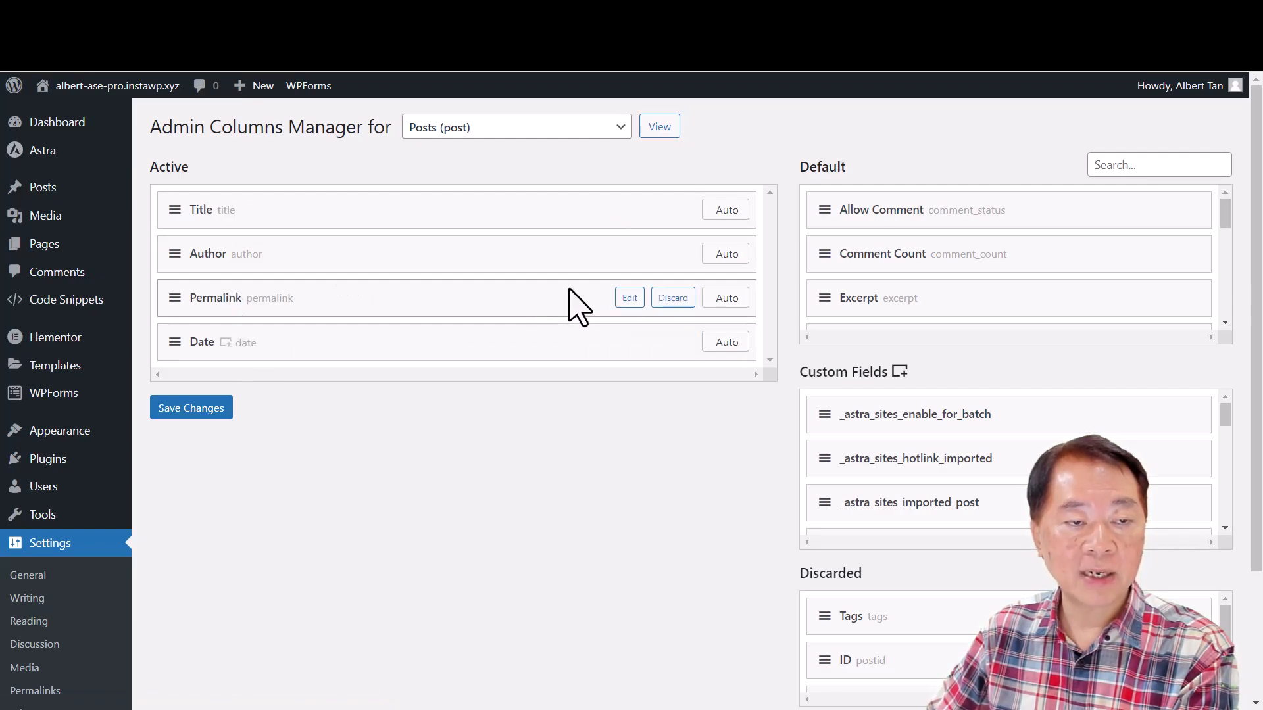
{"action": "left_click", "coordinate": [211, 411]}
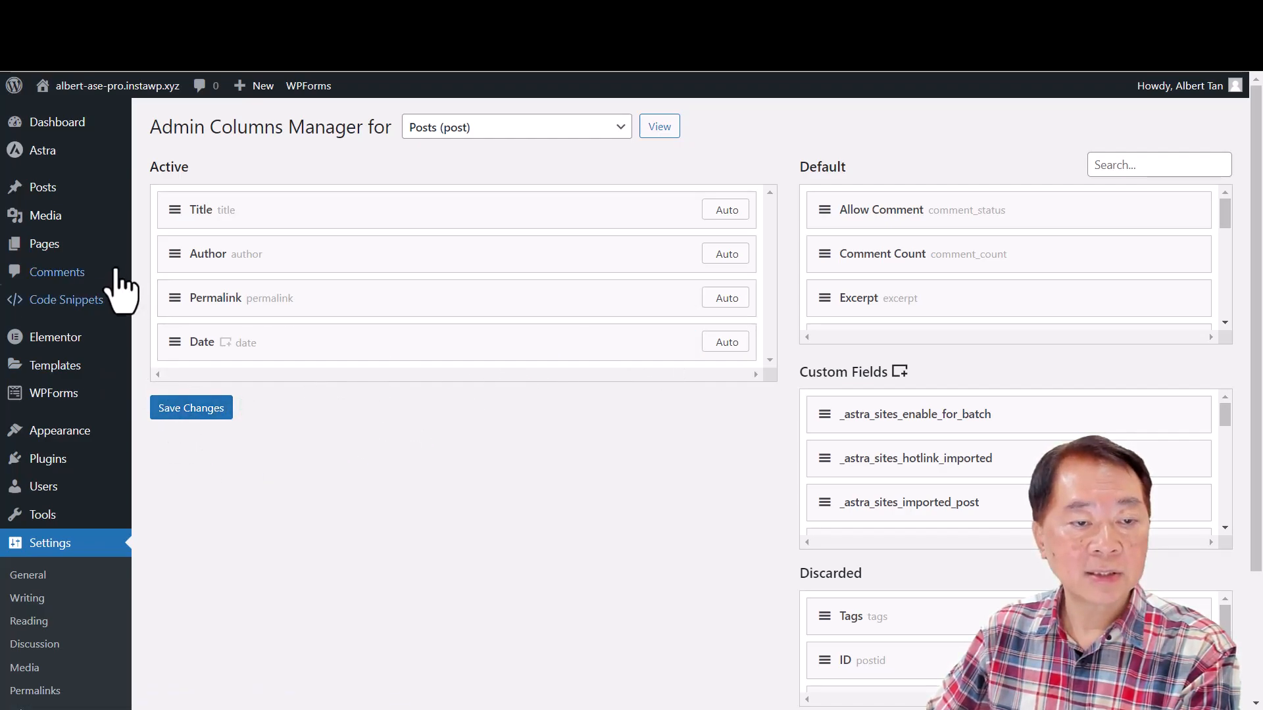
- Check the columns of the All Posts listing, and return to the ASE Enhancements settings
{"action": "left_click", "coordinate": [54, 193]}
{"action": "left_click", "coordinate": [182, 197]}
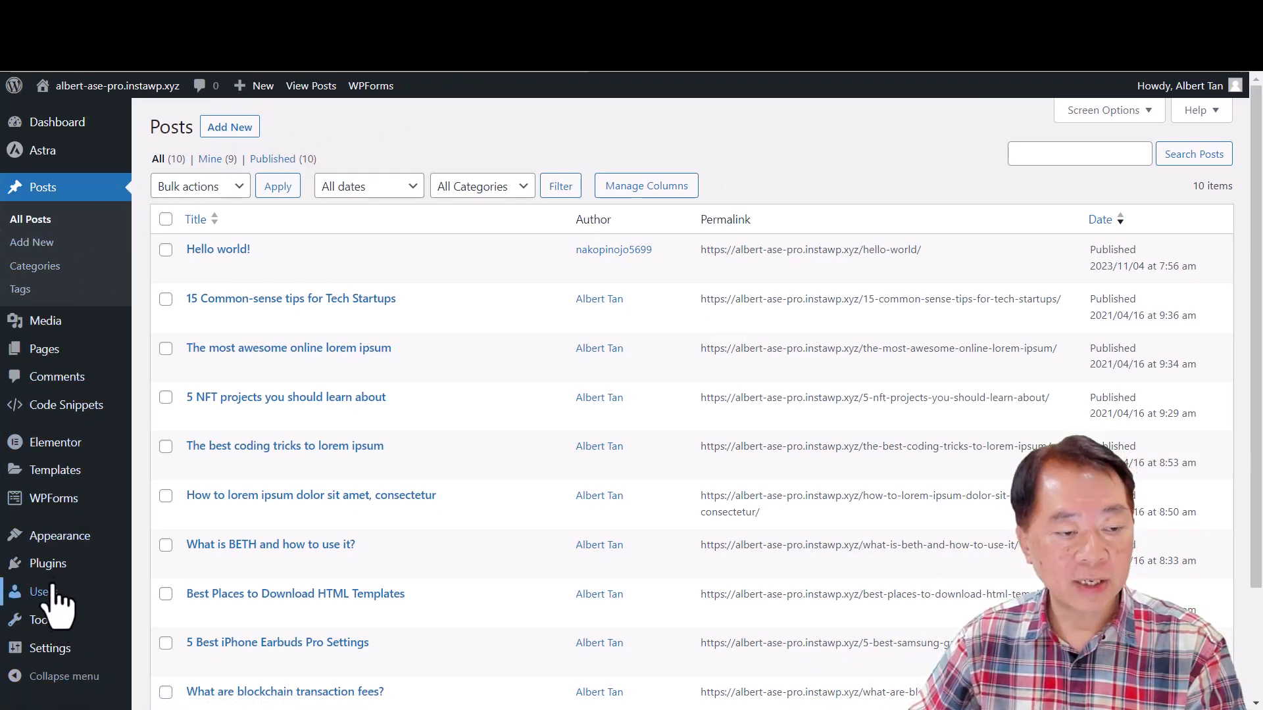
{"action": "mouse_move", "coordinate": [65, 561]}
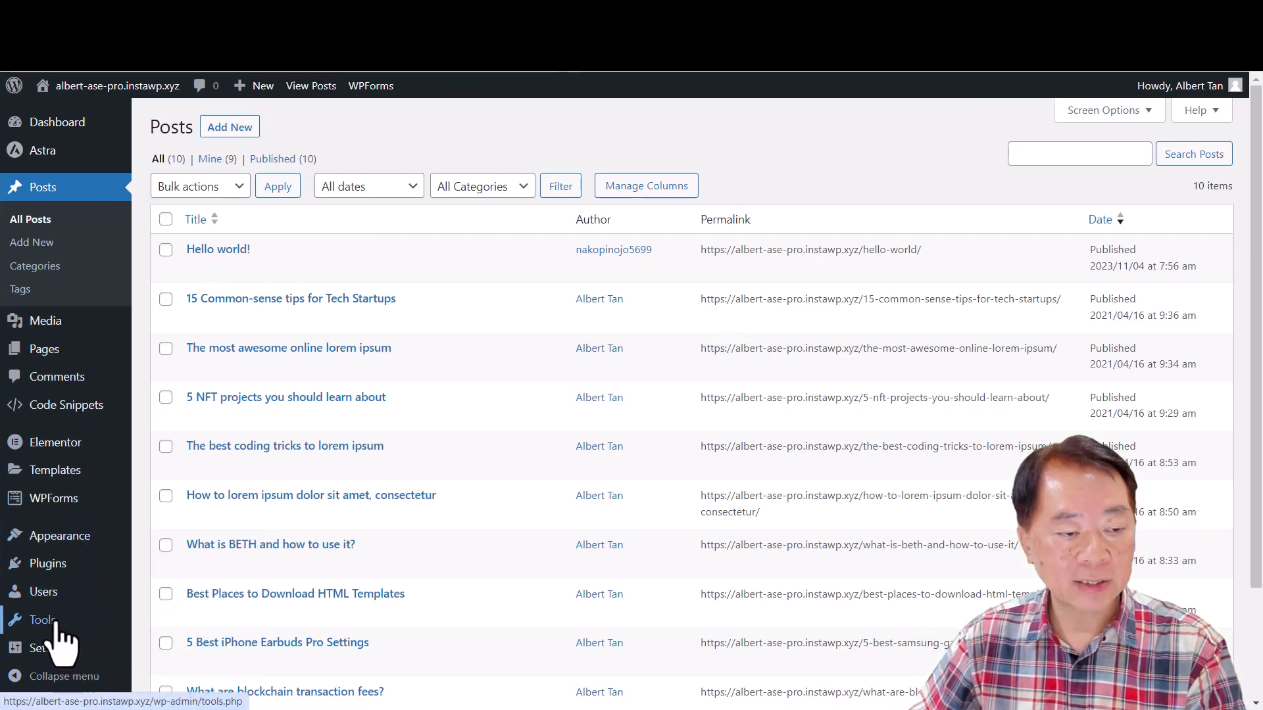
{"action": "mouse_move", "coordinate": [49, 622]}
{"action": "left_click", "coordinate": [177, 663]}
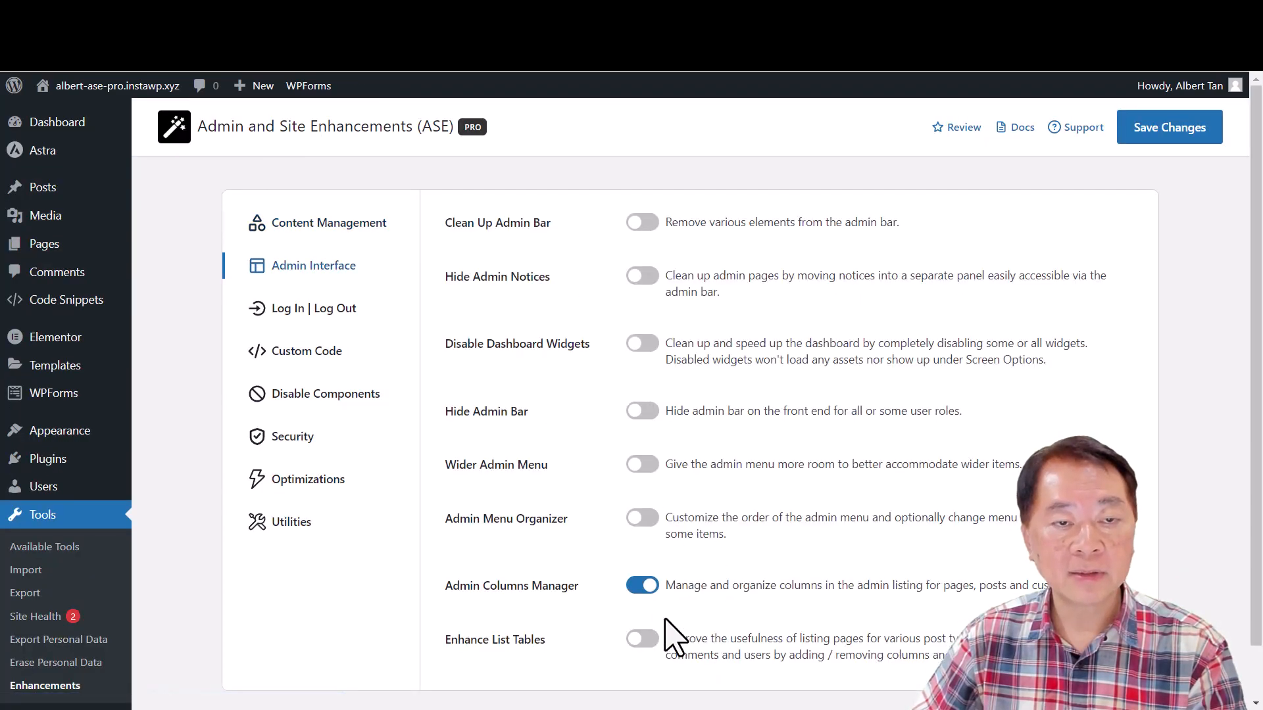
- Disable Admin Columns Manager, save the Admin Interface settings, and open the All Posts listing to check its columns
{"action": "left_click", "coordinate": [641, 595]}
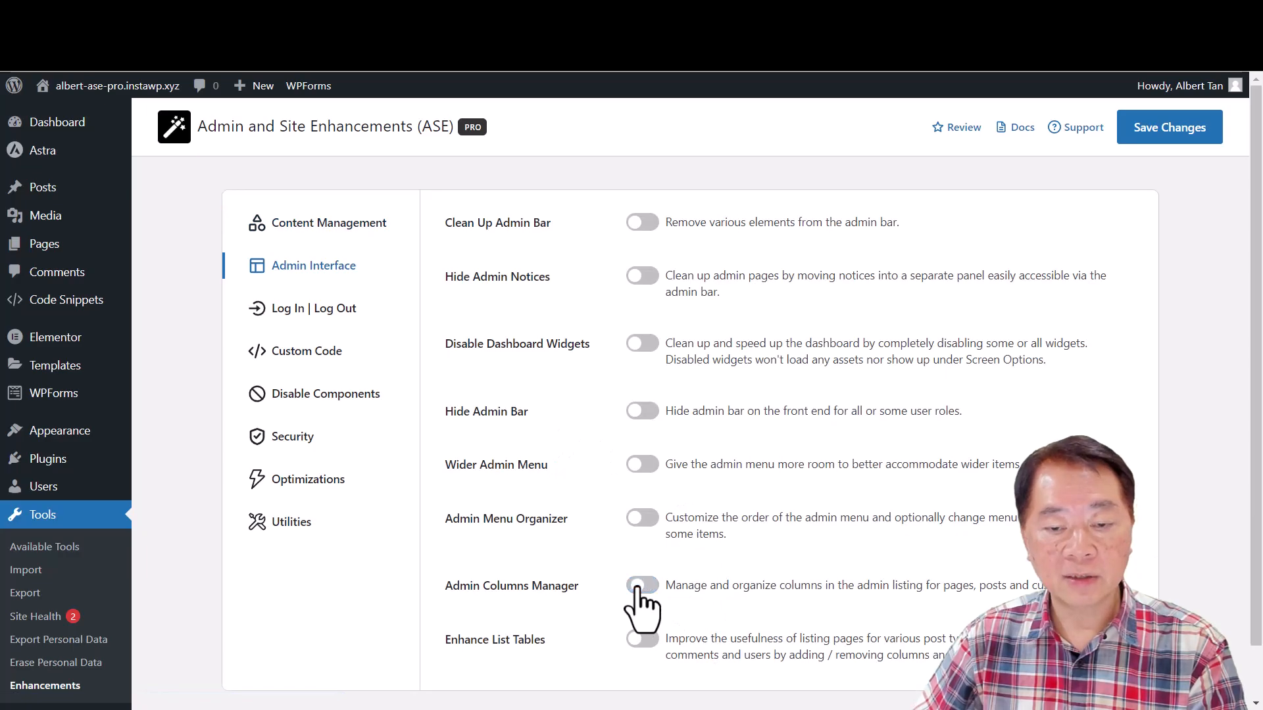
{"action": "left_click", "coordinate": [1177, 135]}
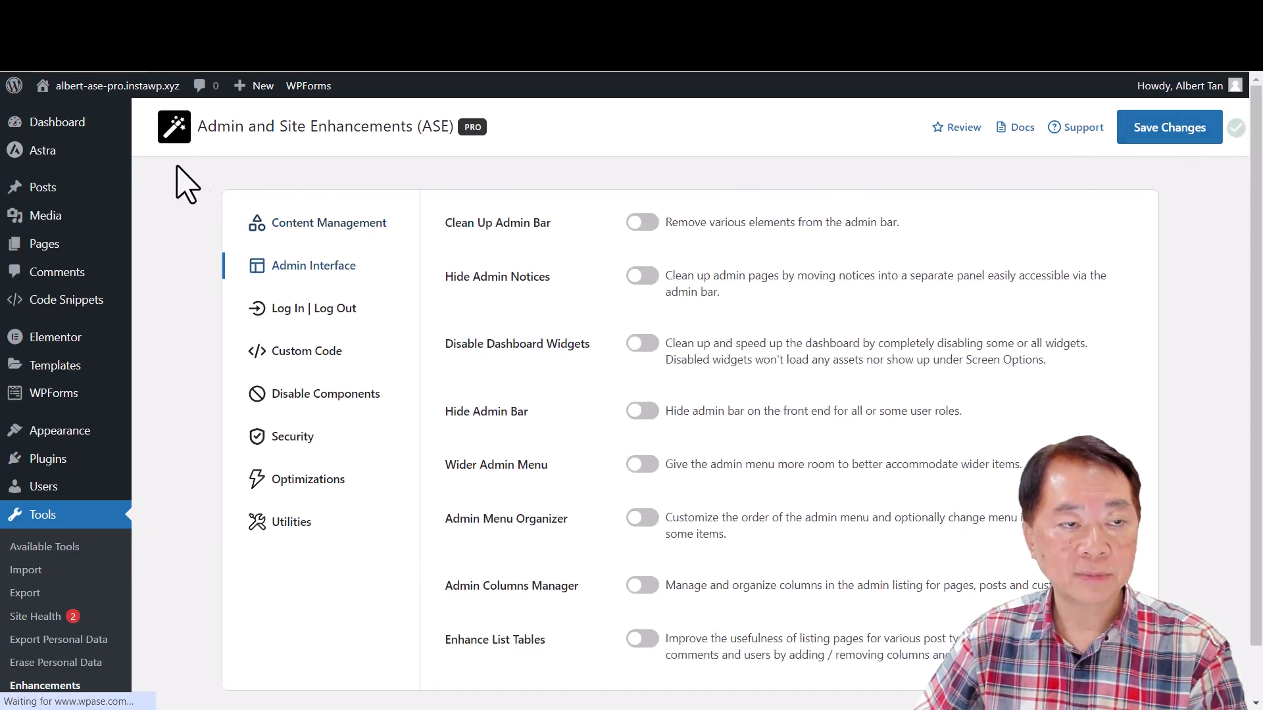
{"action": "mouse_move", "coordinate": [42, 191]}
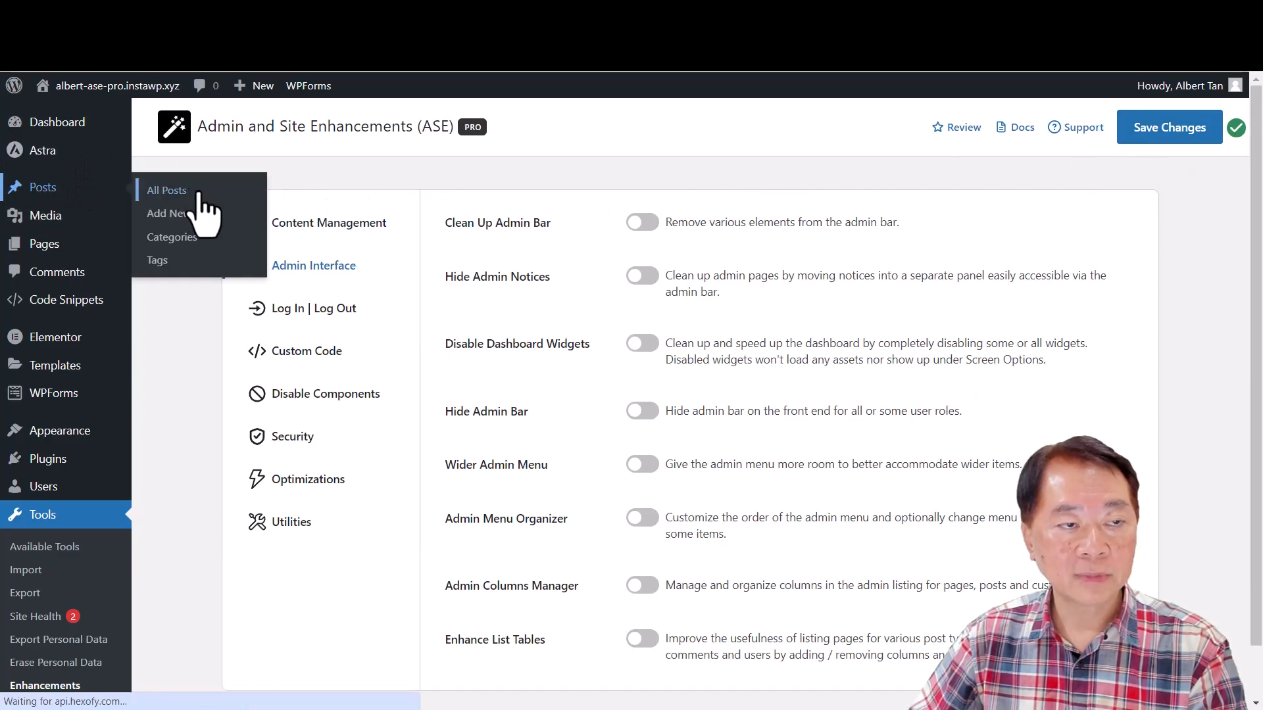
{"action": "left_click", "coordinate": [172, 193]}
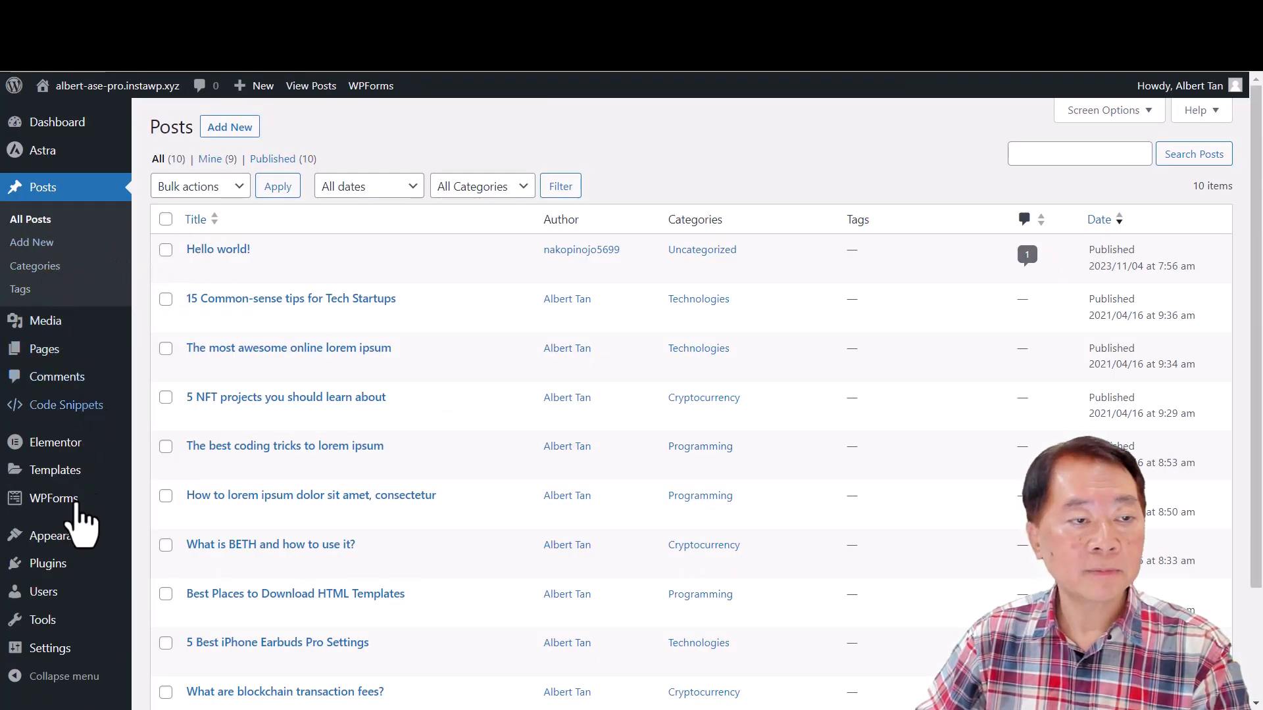
- Return to the ASE Enhancements settings, view the Custom Code modules, and open the All Code Snippets list
{"action": "mouse_move", "coordinate": [61, 654]}
{"action": "left_click", "coordinate": [198, 672]}
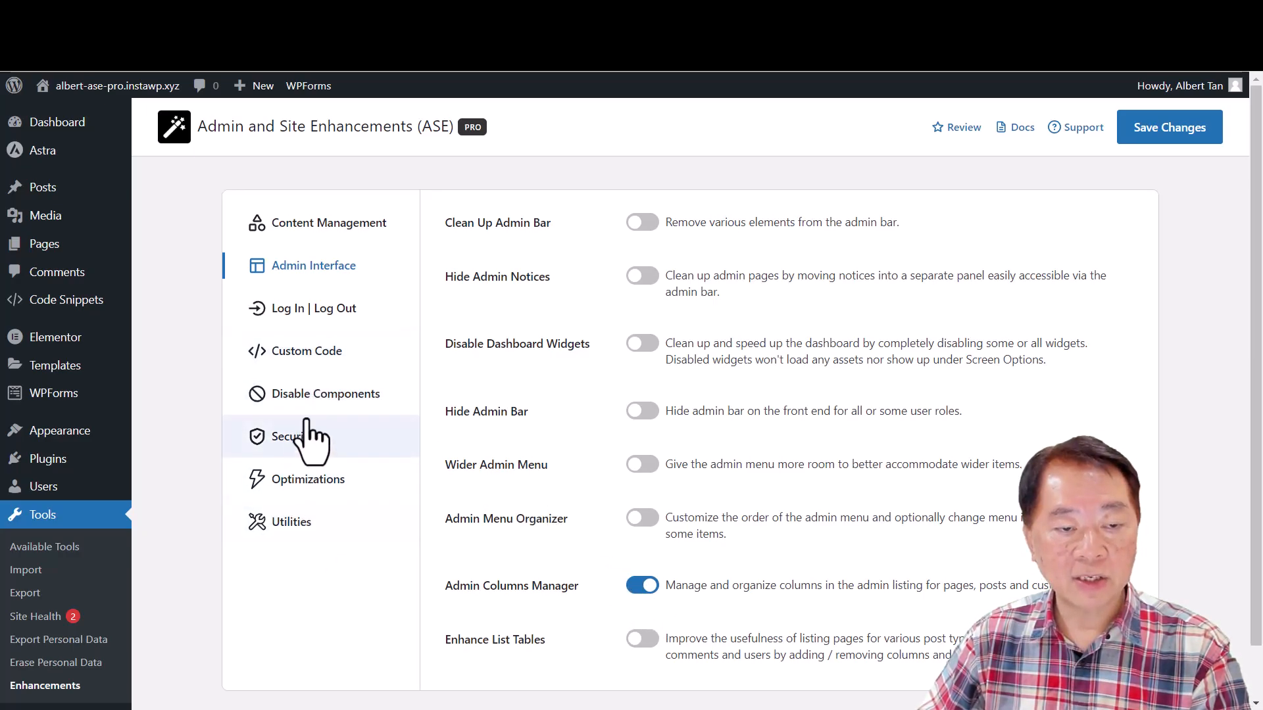
{"action": "left_click", "coordinate": [321, 377]}
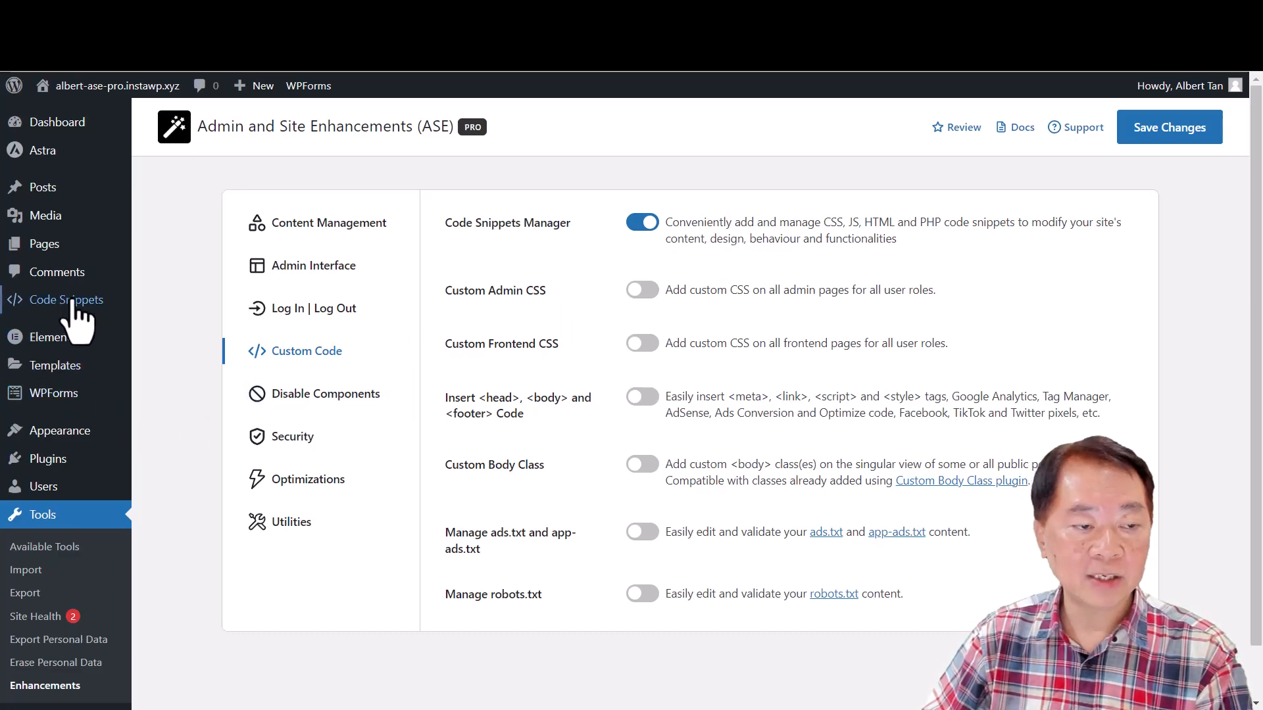
{"action": "mouse_move", "coordinate": [72, 301]}
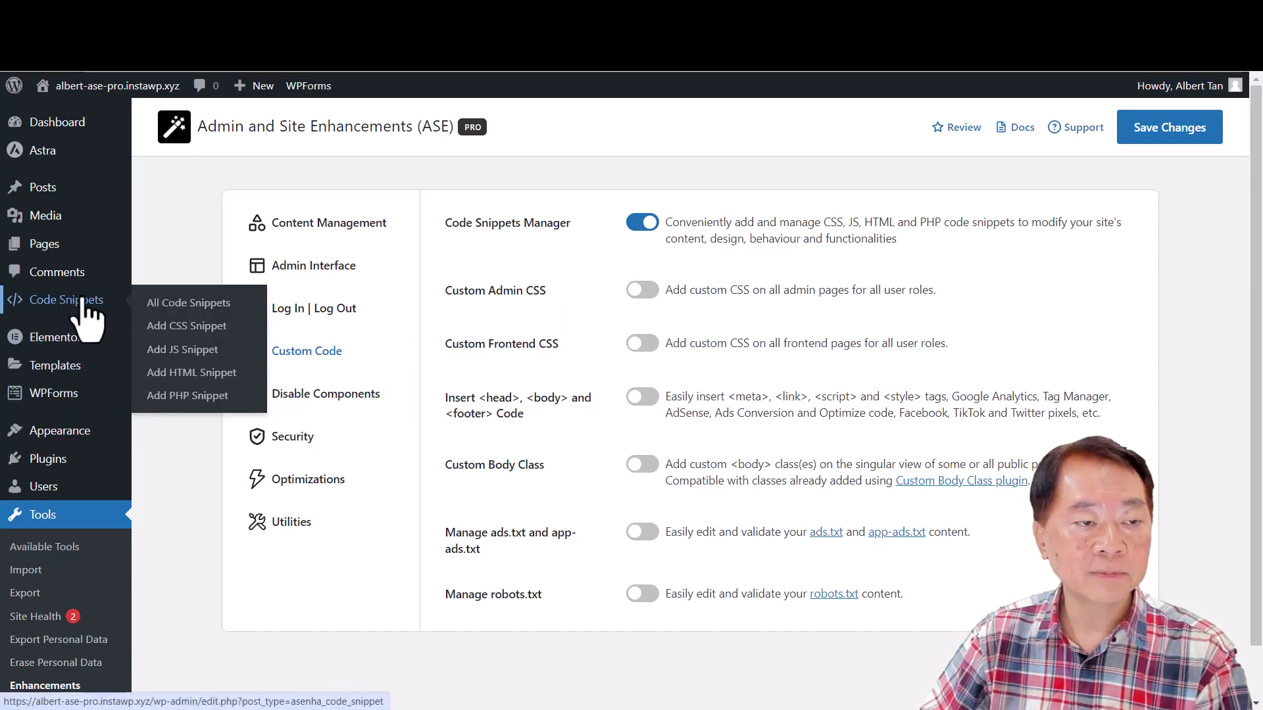
{"action": "left_click", "coordinate": [197, 304]}
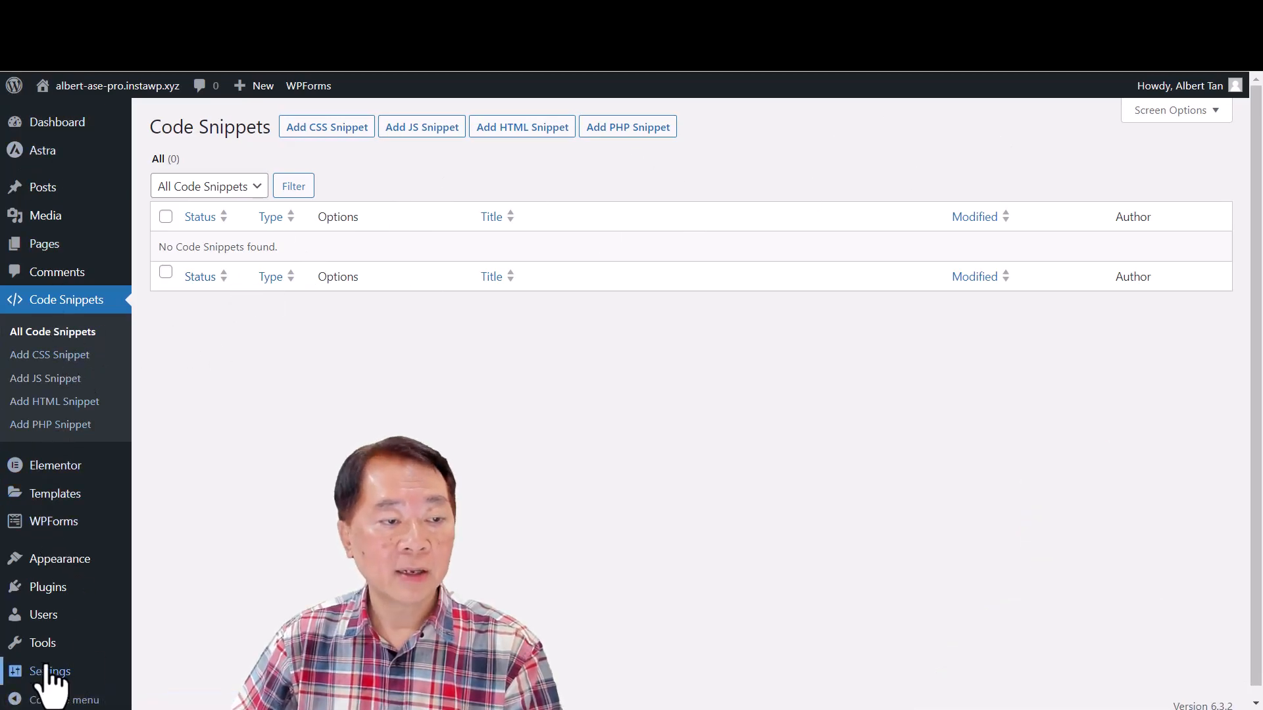
- Go back to the ASE Enhancements settings and review the modules listed under Utilities and Custom Code
{"action": "mouse_move", "coordinate": [69, 684]}
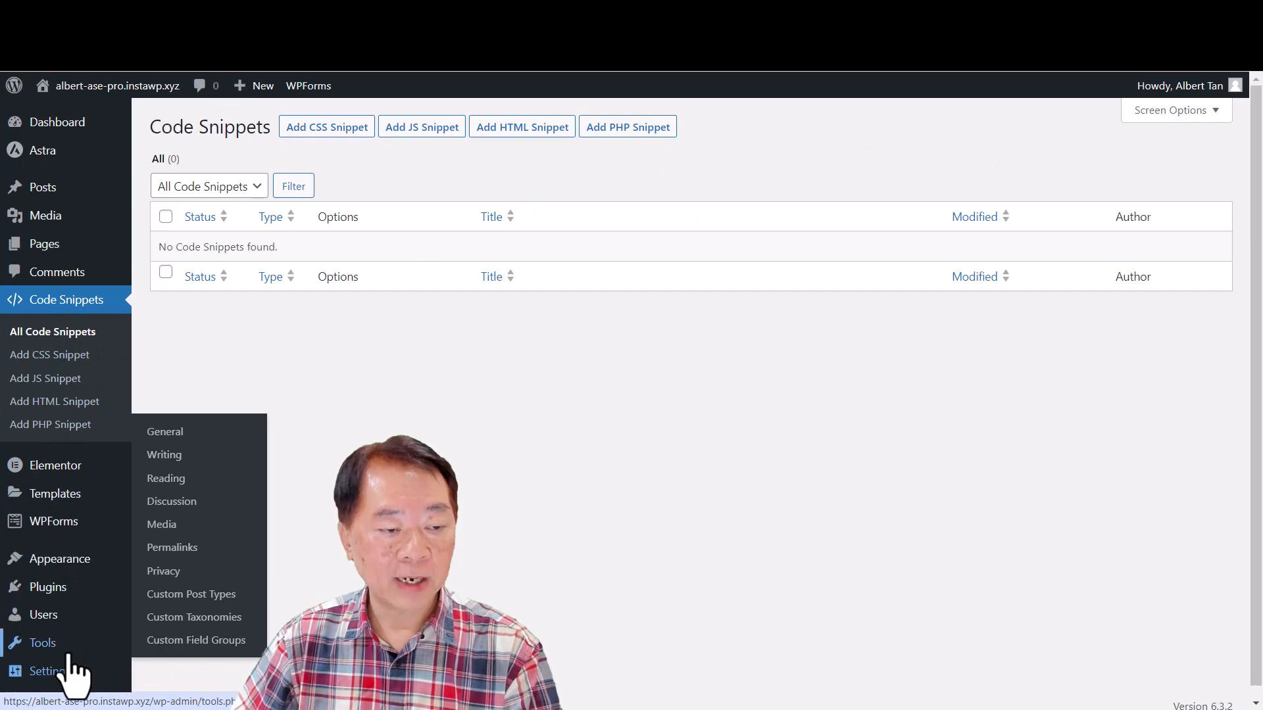
{"action": "mouse_move", "coordinate": [99, 646]}
{"action": "left_click", "coordinate": [161, 640]}
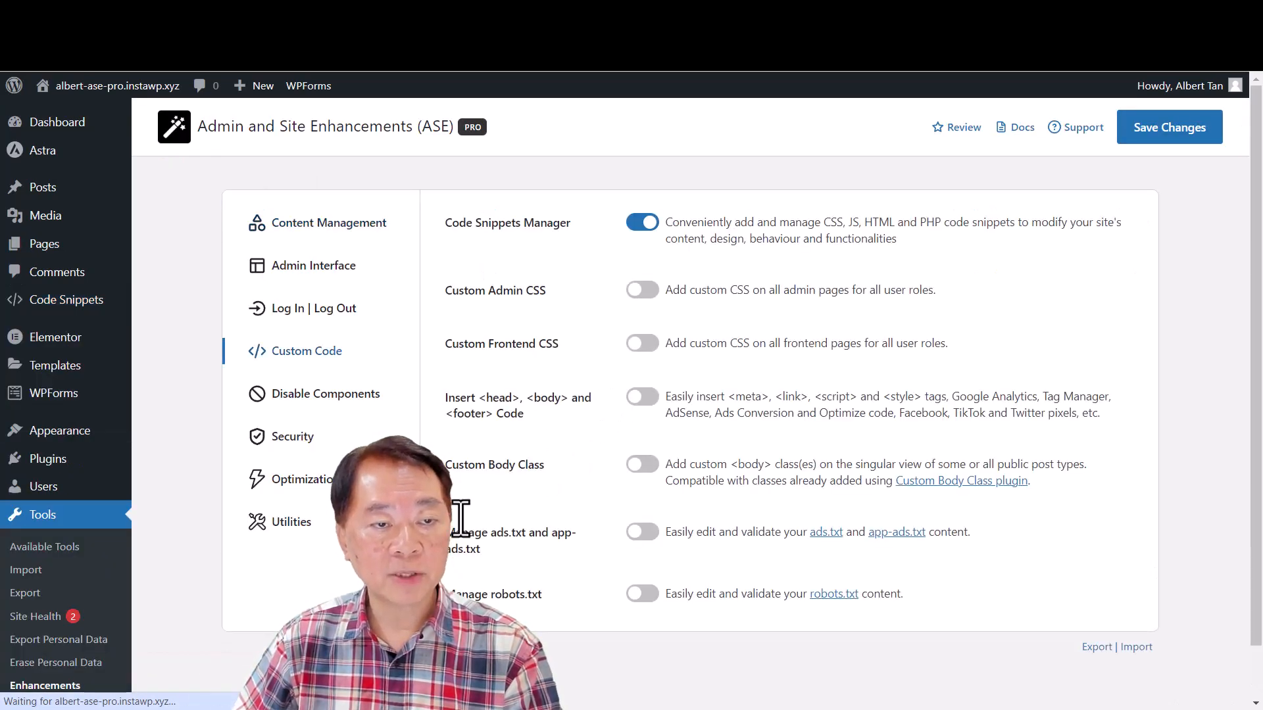
{"action": "left_click", "coordinate": [299, 523]}
{"action": "scroll", "coordinate": [908, 585], "scroll_direction": "down", "scroll_amount": 1}
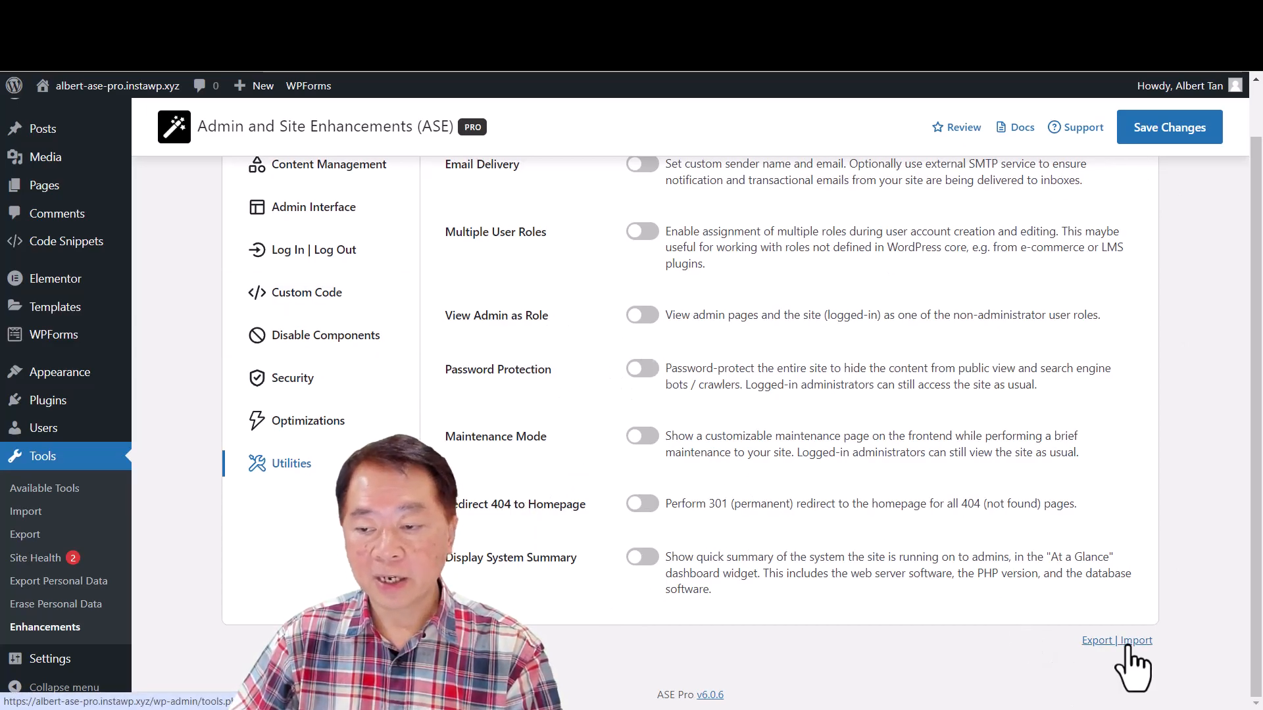
{"action": "left_click", "coordinate": [306, 294]}
{"action": "scroll", "coordinate": [613, 290], "scroll_direction": "up", "scroll_amount": 2}
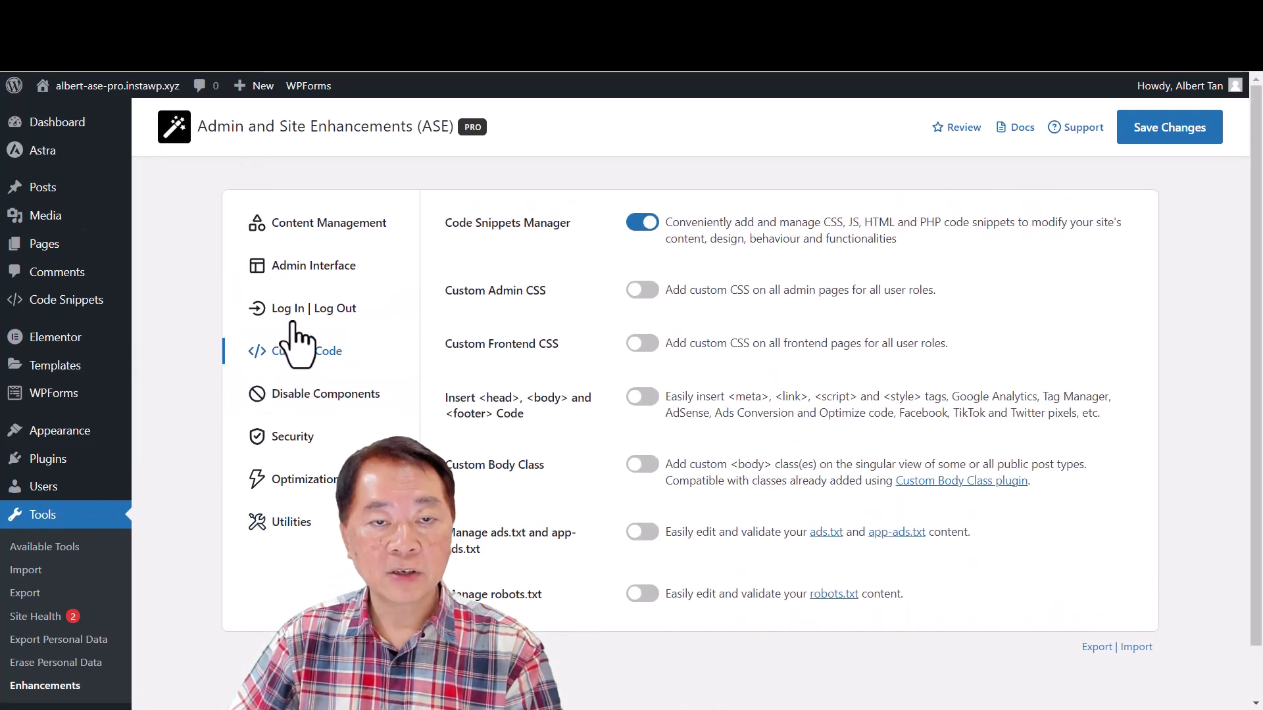
- Switch on Admin Columns Manager in the Admin Interface settings and review the Content Management modules
{"action": "left_click", "coordinate": [304, 272]}
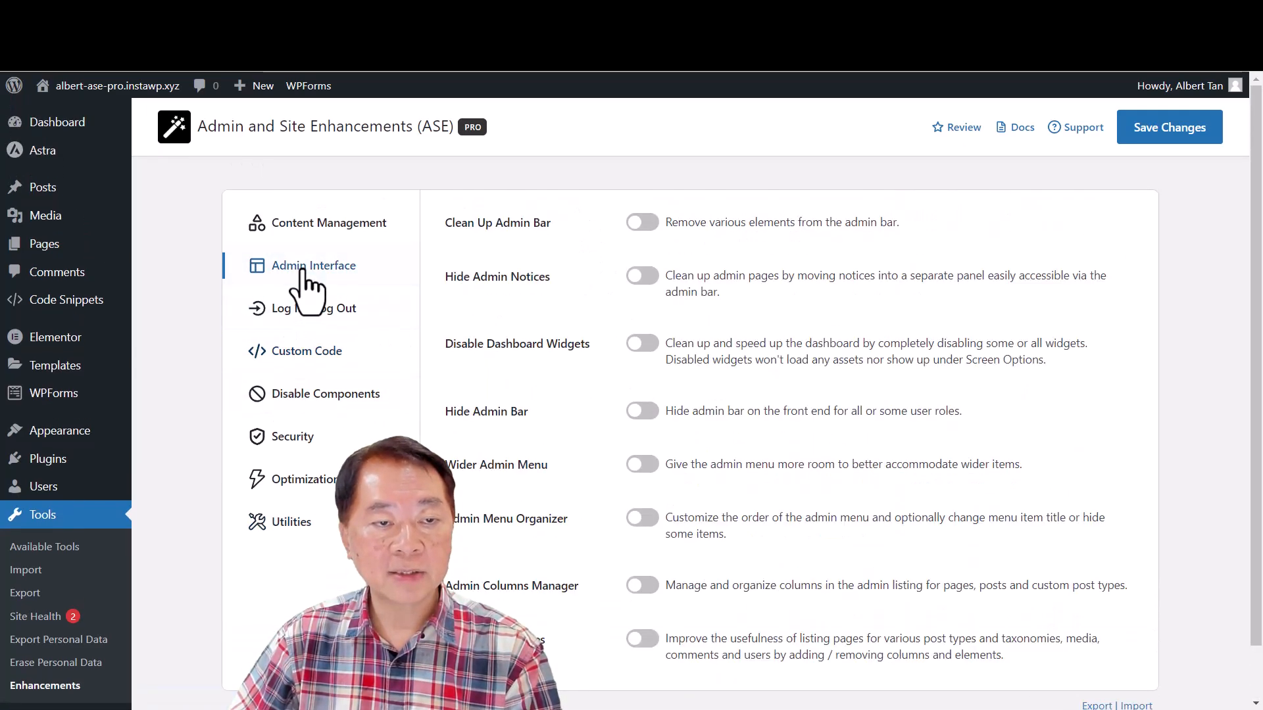
{"action": "left_click", "coordinate": [643, 586]}
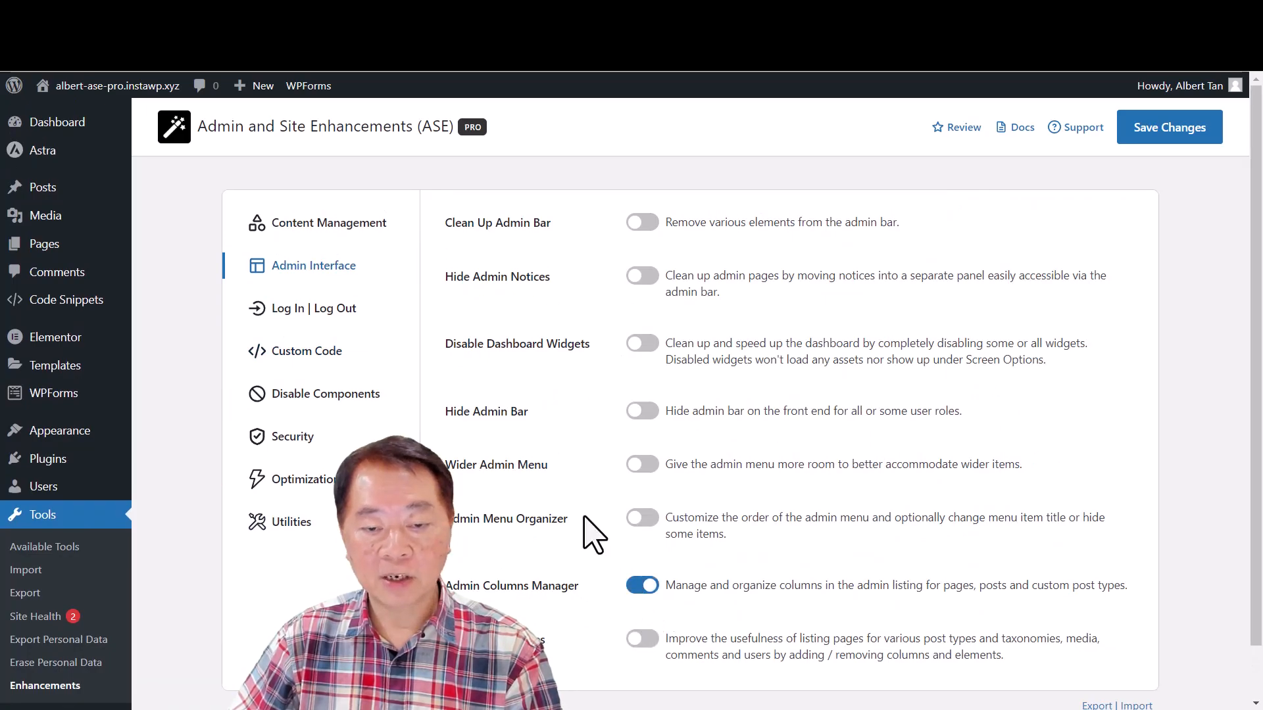
{"action": "left_click", "coordinate": [307, 227]}
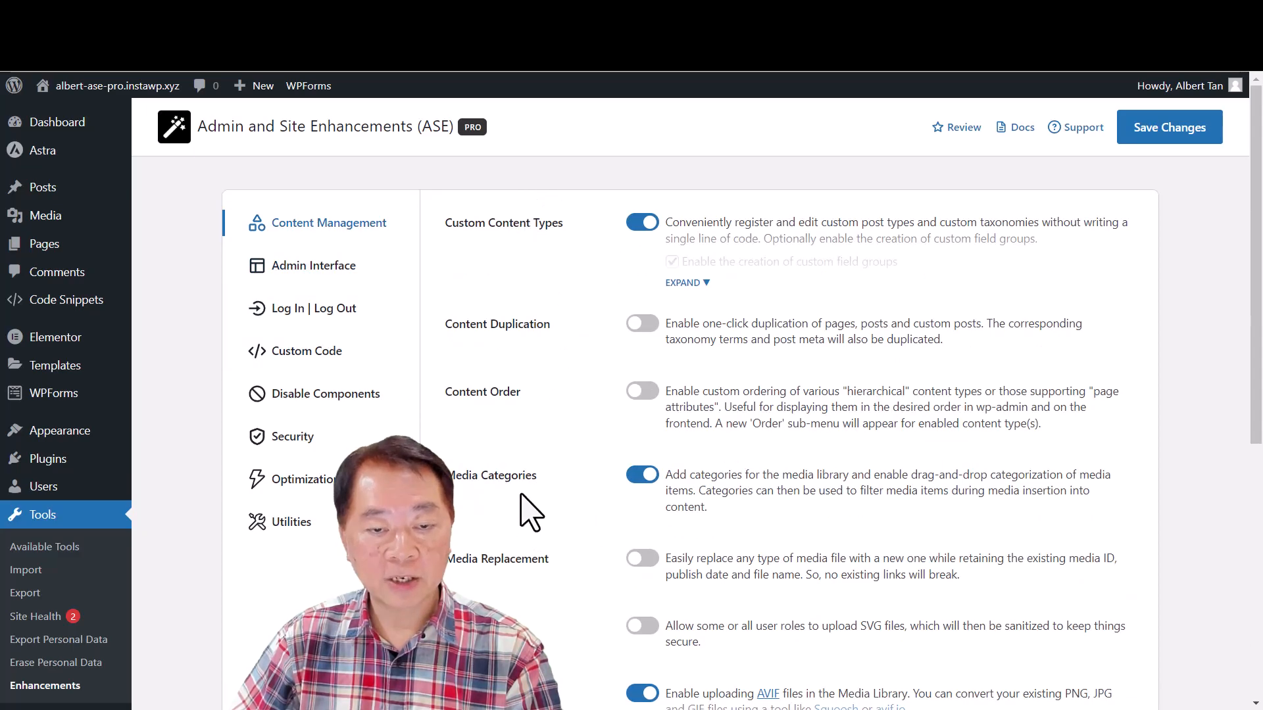
{"action": "scroll", "coordinate": [524, 504], "scroll_direction": "down", "scroll_amount": 1}
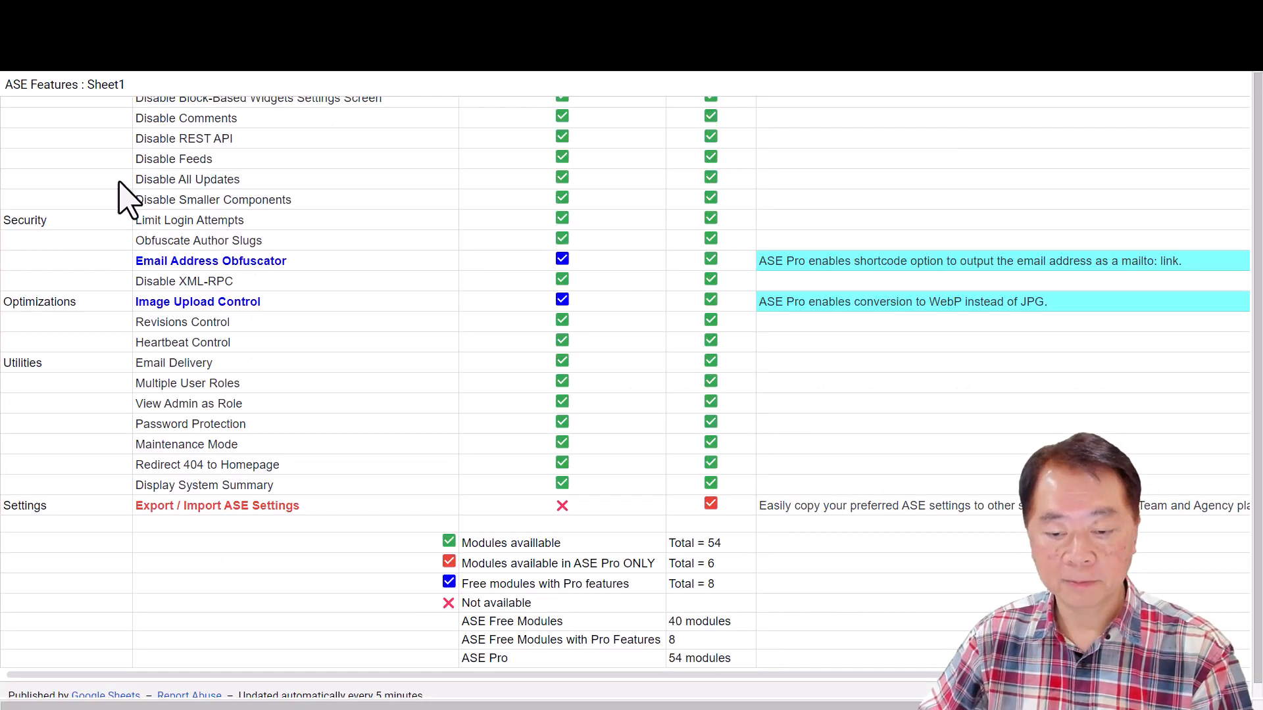
{"action": "scroll", "coordinate": [614, 327], "scroll_direction": "up", "scroll_amount": 10}
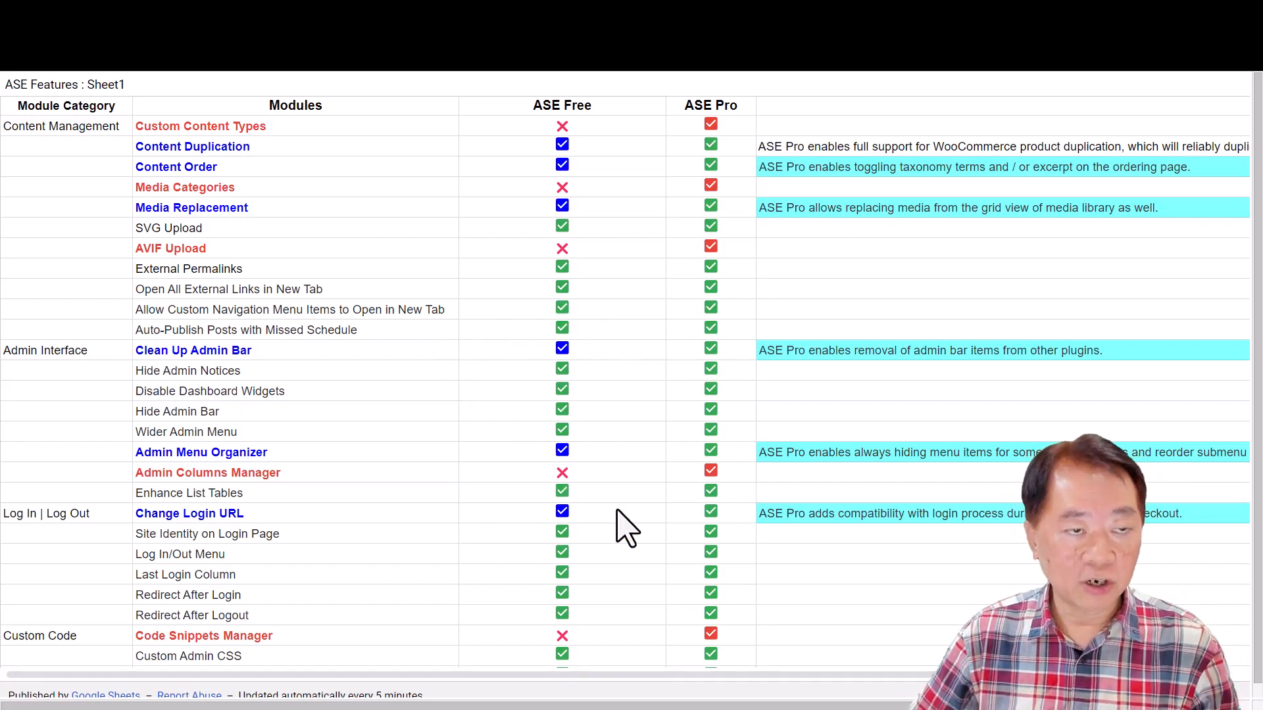
- Compare the ASE Free and ASE Pro modules across the full ASE Features sheet, including the legend at its end
{"action": "scroll", "coordinate": [641, 541], "scroll_direction": "down", "scroll_amount": 10}
{"action": "scroll", "coordinate": [637, 525], "scroll_direction": "up", "scroll_amount": 2}
{"action": "scroll", "coordinate": [637, 525], "scroll_direction": "down", "scroll_amount": 3}
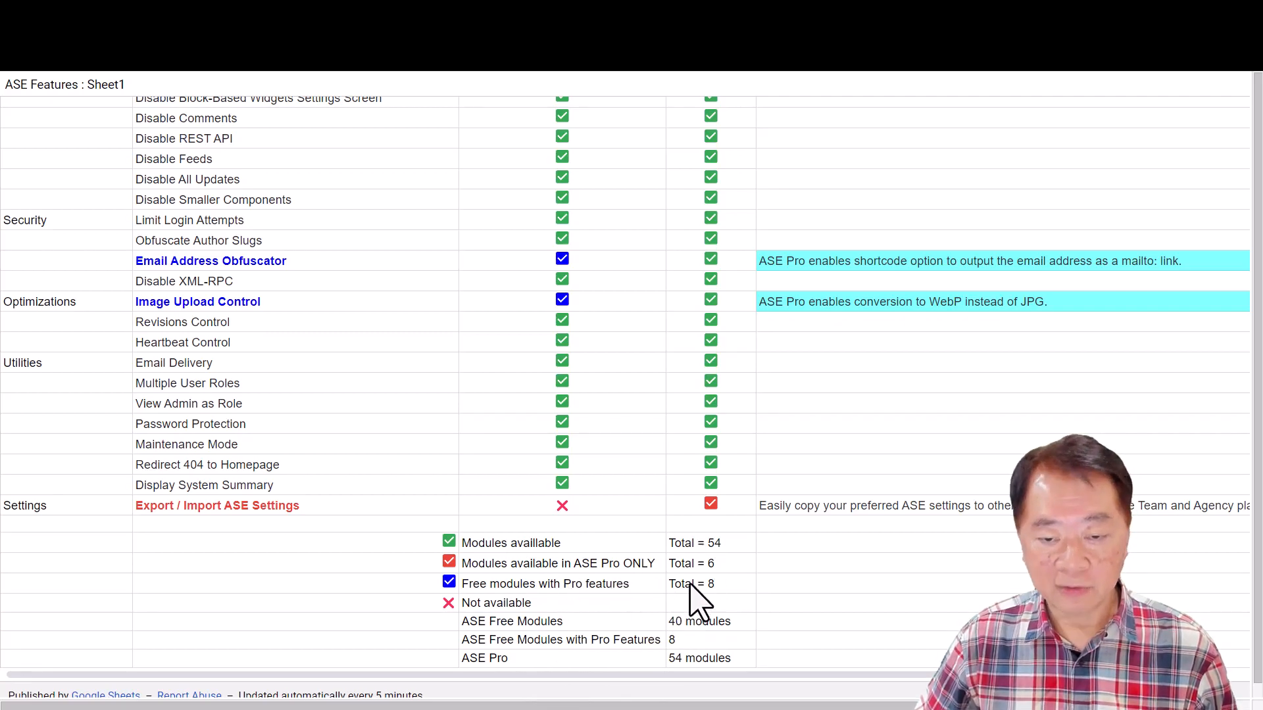
{"action": "scroll", "coordinate": [461, 394], "scroll_direction": "up", "scroll_amount": 10}
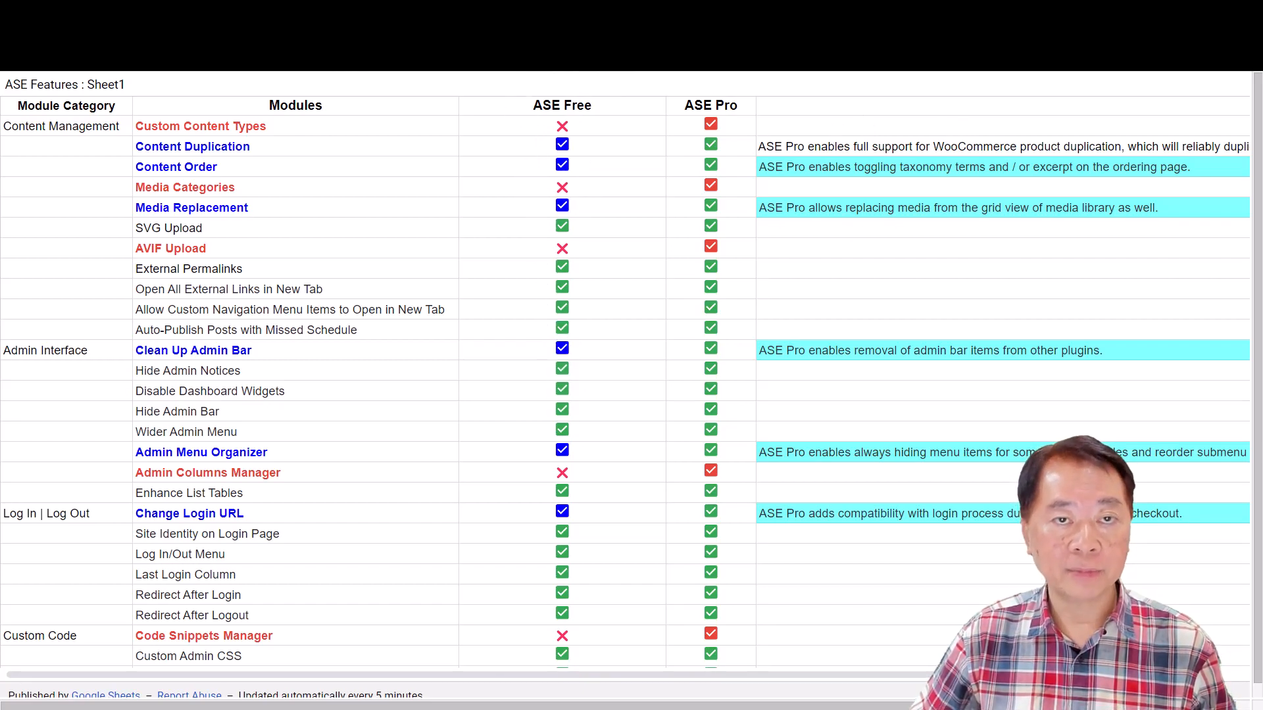
- Examine the plugin developer's WordPress.org profile and personal website, including its Variable Inspector Pro section
{"action": "key", "text": "ctrl+Tab"}
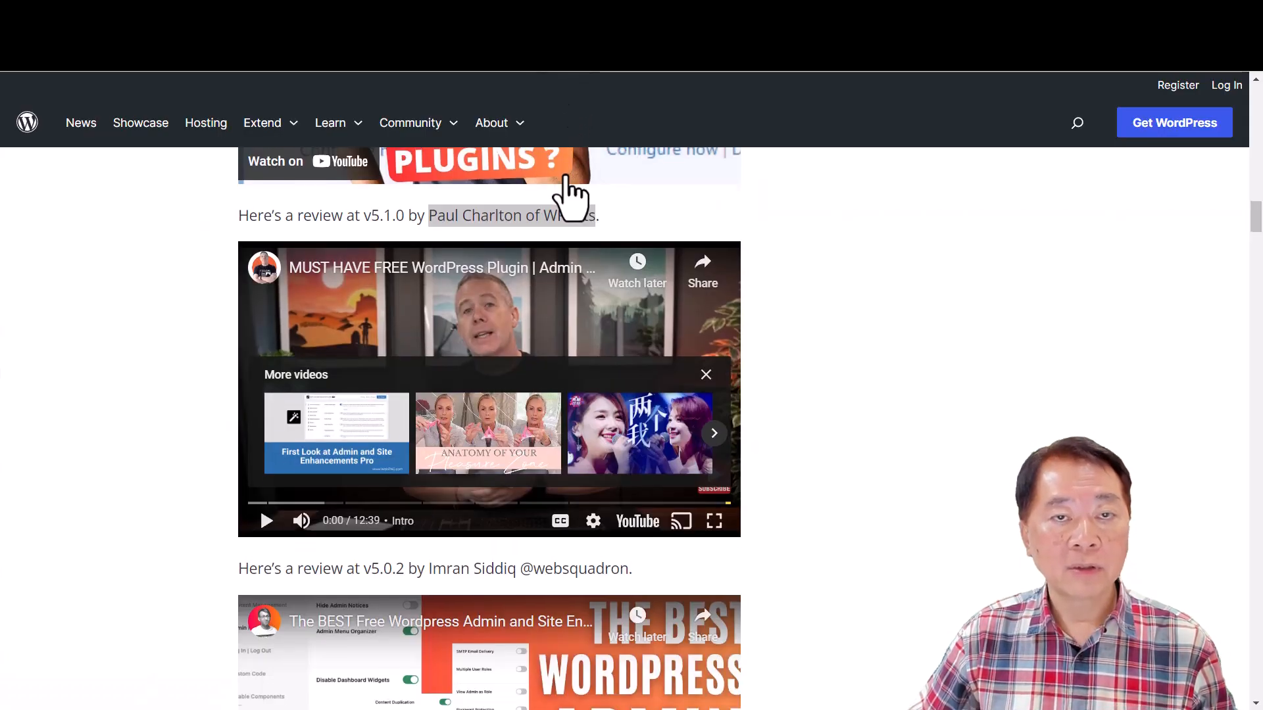
{"action": "scroll", "coordinate": [643, 268], "scroll_direction": "up", "scroll_amount": 15}
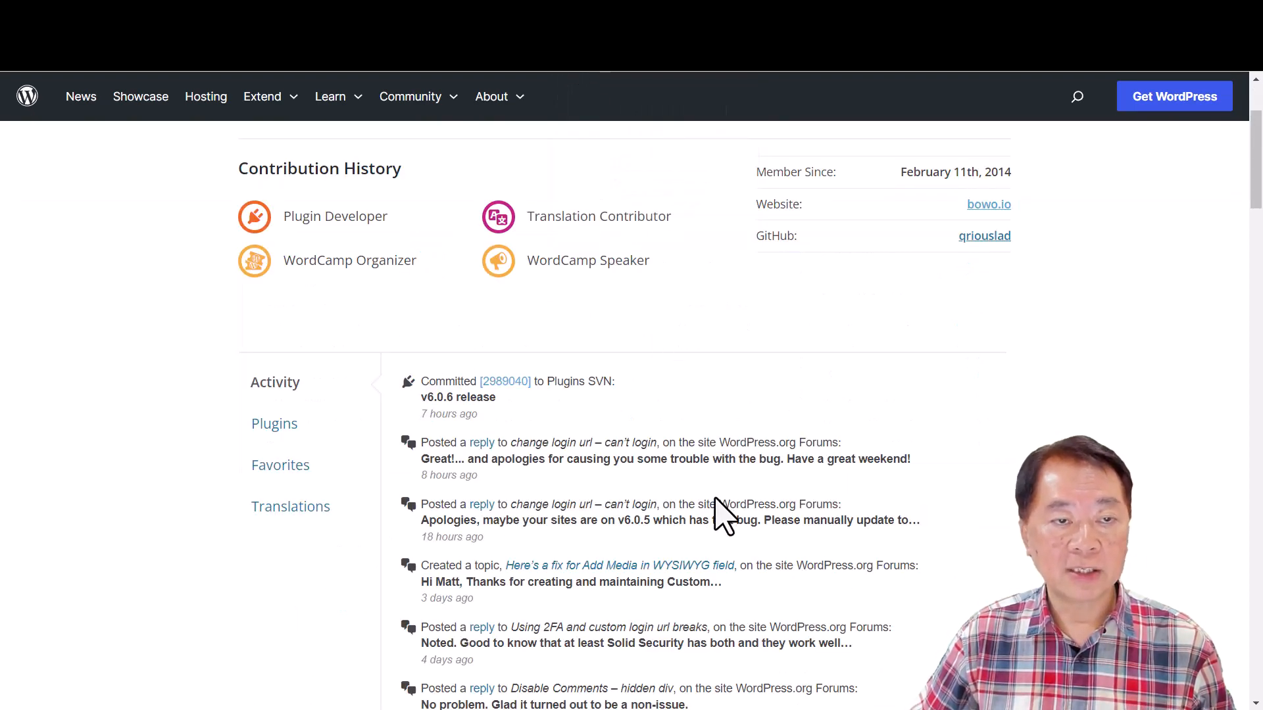
{"action": "scroll", "coordinate": [715, 498], "scroll_direction": "up", "scroll_amount": 3}
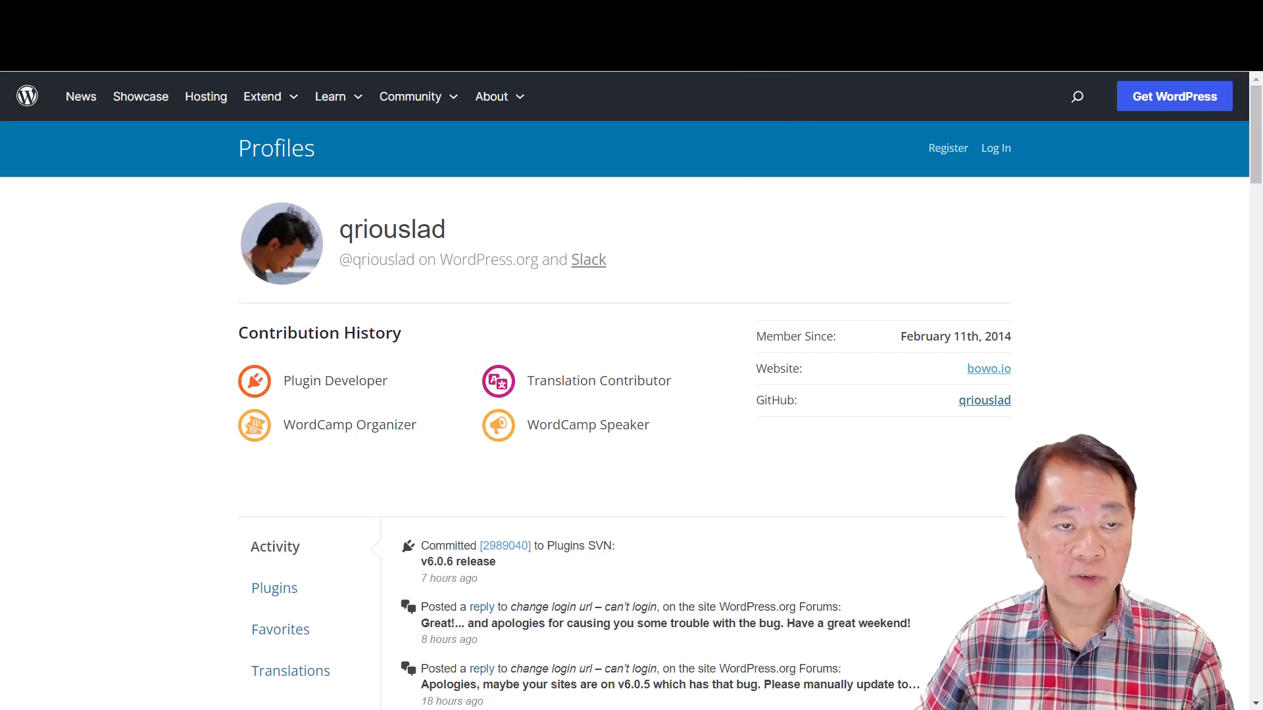
{"action": "left_click", "coordinate": [757, 14]}
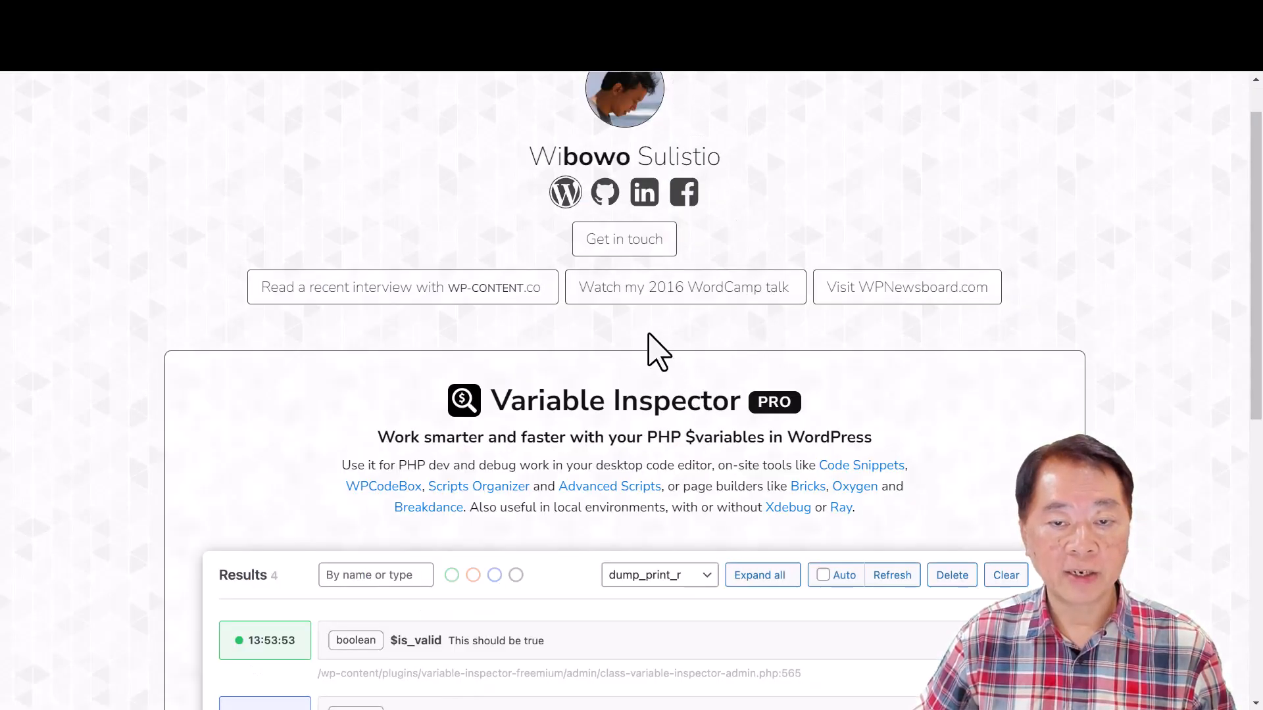
{"action": "scroll", "coordinate": [682, 419], "scroll_direction": "down", "scroll_amount": 3}
{"action": "scroll", "coordinate": [684, 423], "scroll_direction": "down", "scroll_amount": 1}
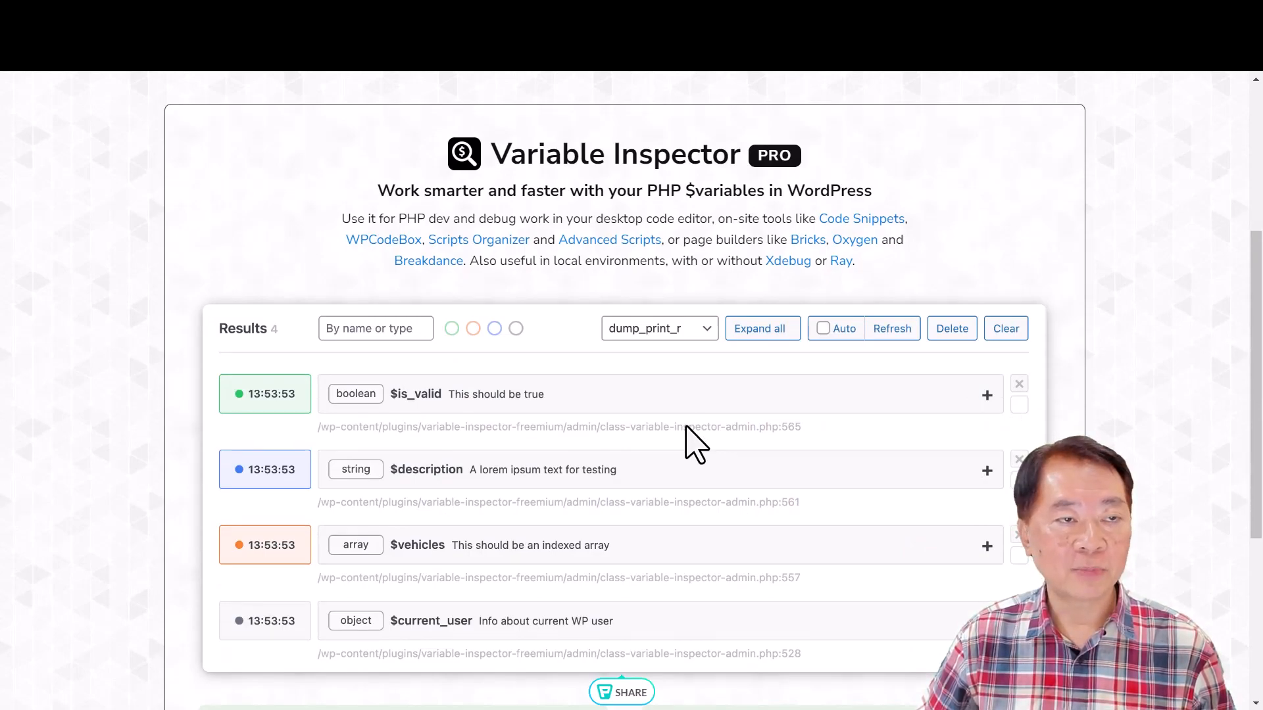
{"action": "scroll", "coordinate": [690, 434], "scroll_direction": "up", "scroll_amount": 5}
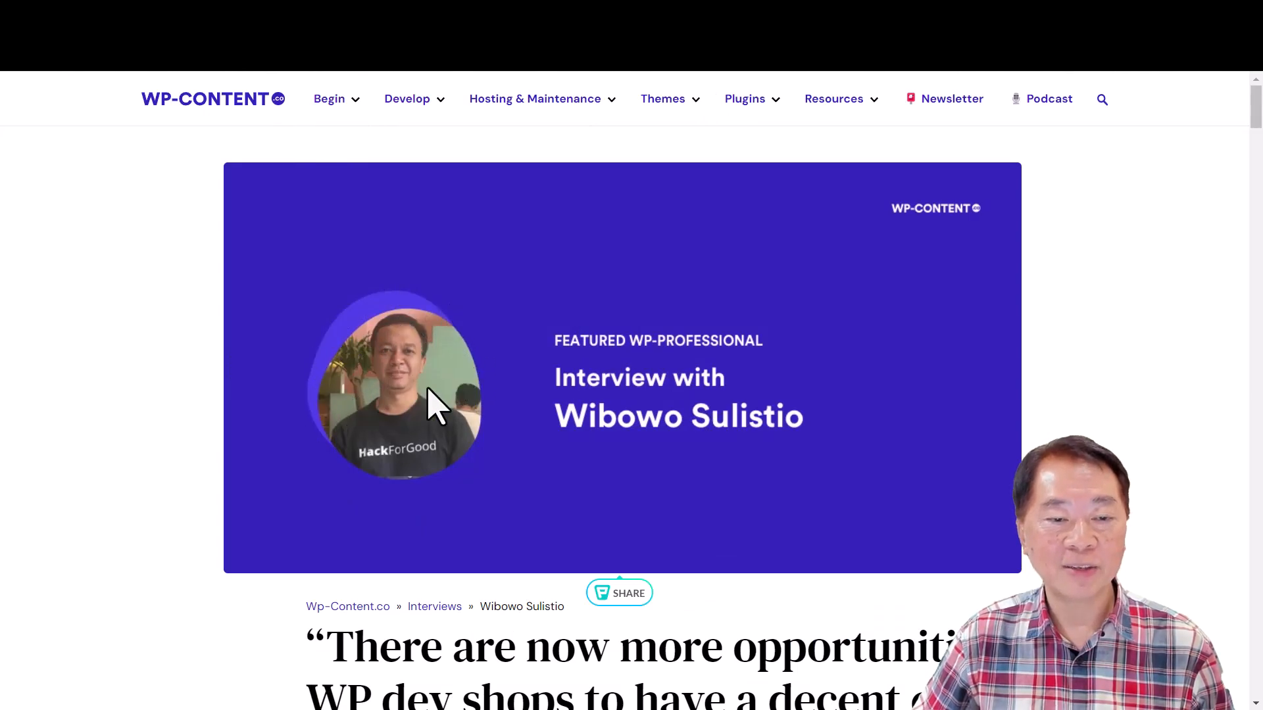
- Read the headline and introduction of the WP-CONTENT.co interview with the plugin's developer
{"action": "scroll", "coordinate": [541, 439], "scroll_direction": "down", "scroll_amount": 3}
{"action": "scroll", "coordinate": [541, 440], "scroll_direction": "down", "scroll_amount": 2}
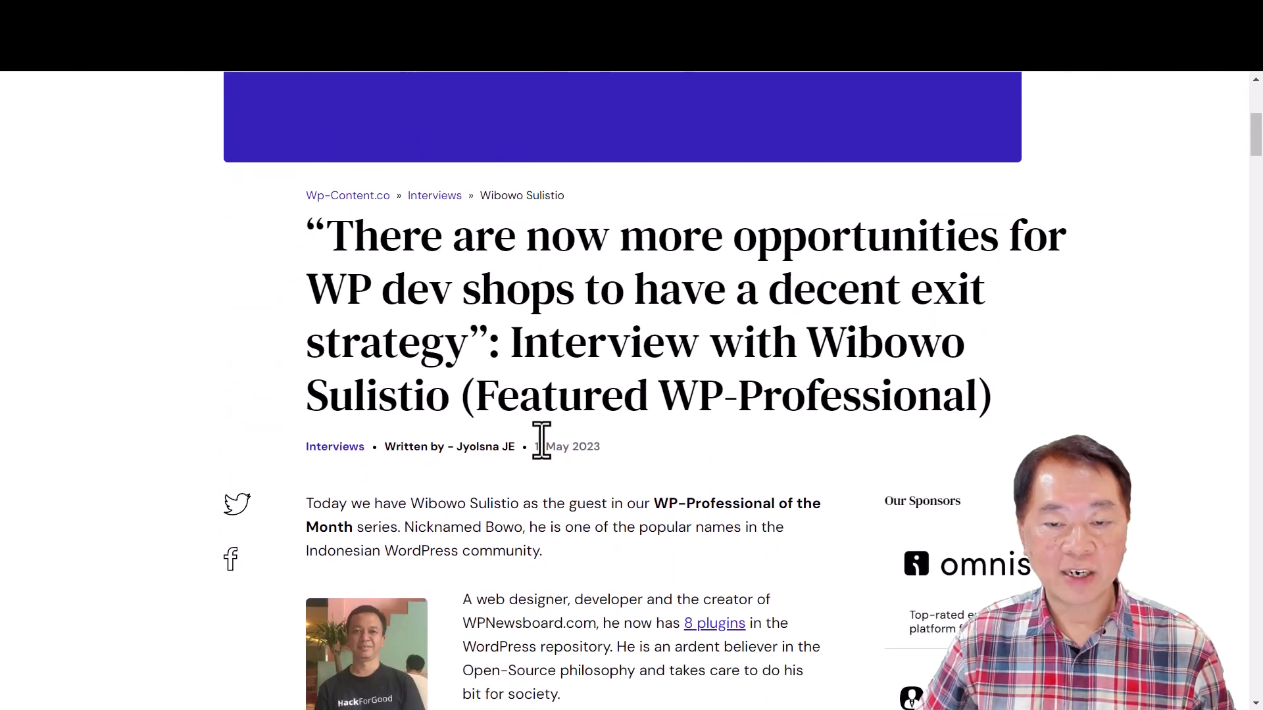
{"action": "scroll", "coordinate": [541, 439], "scroll_direction": "up", "scroll_amount": 4}
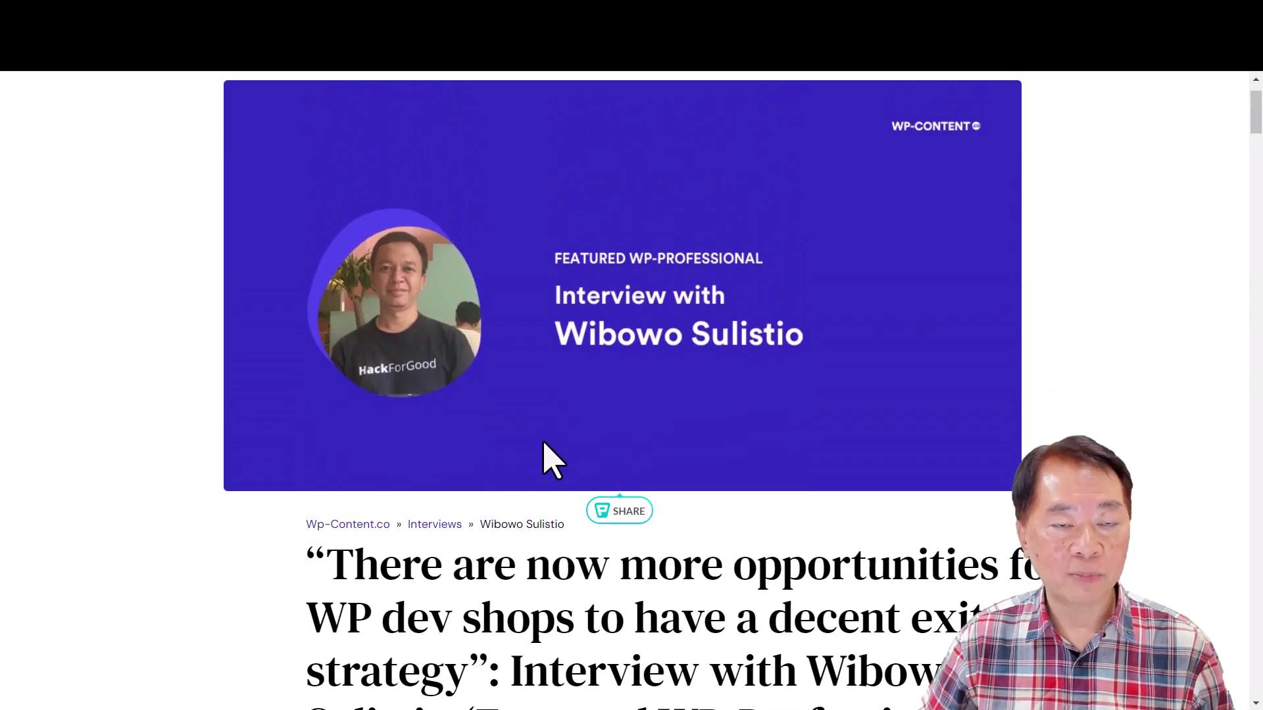
{"action": "scroll", "coordinate": [543, 442], "scroll_direction": "down", "scroll_amount": 3}
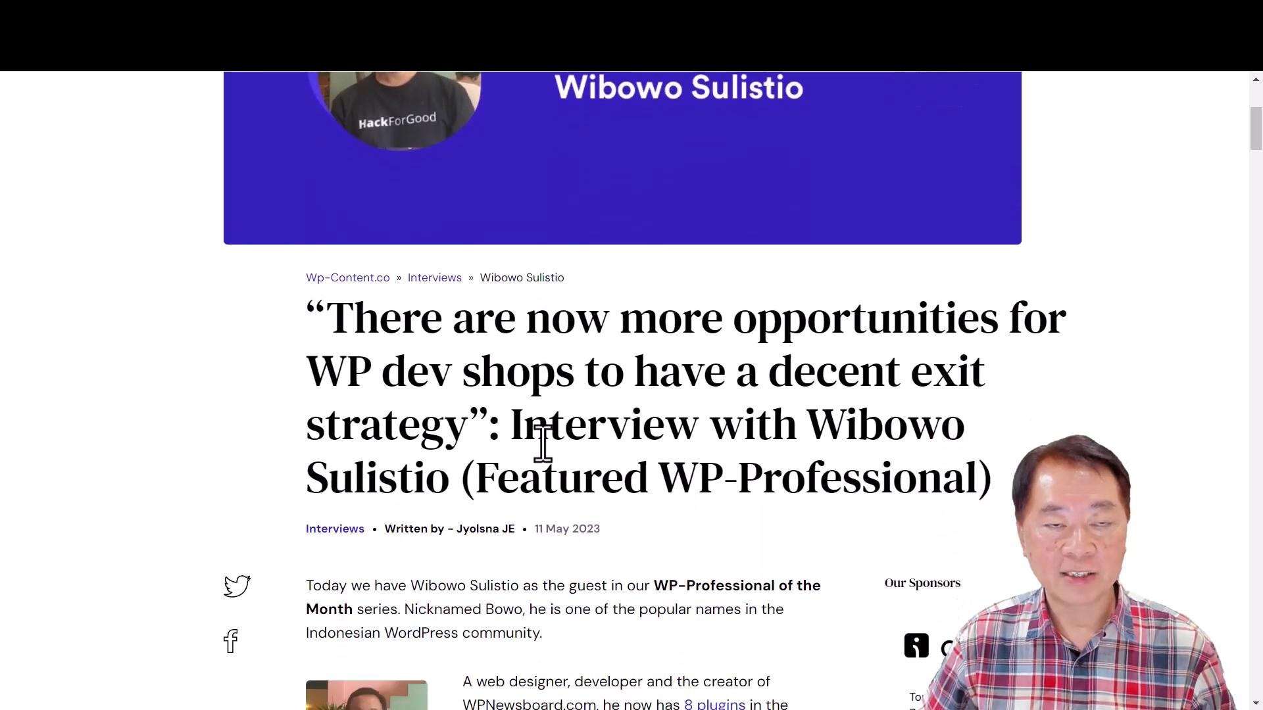
{"action": "scroll", "coordinate": [541, 444], "scroll_direction": "down", "scroll_amount": 6}
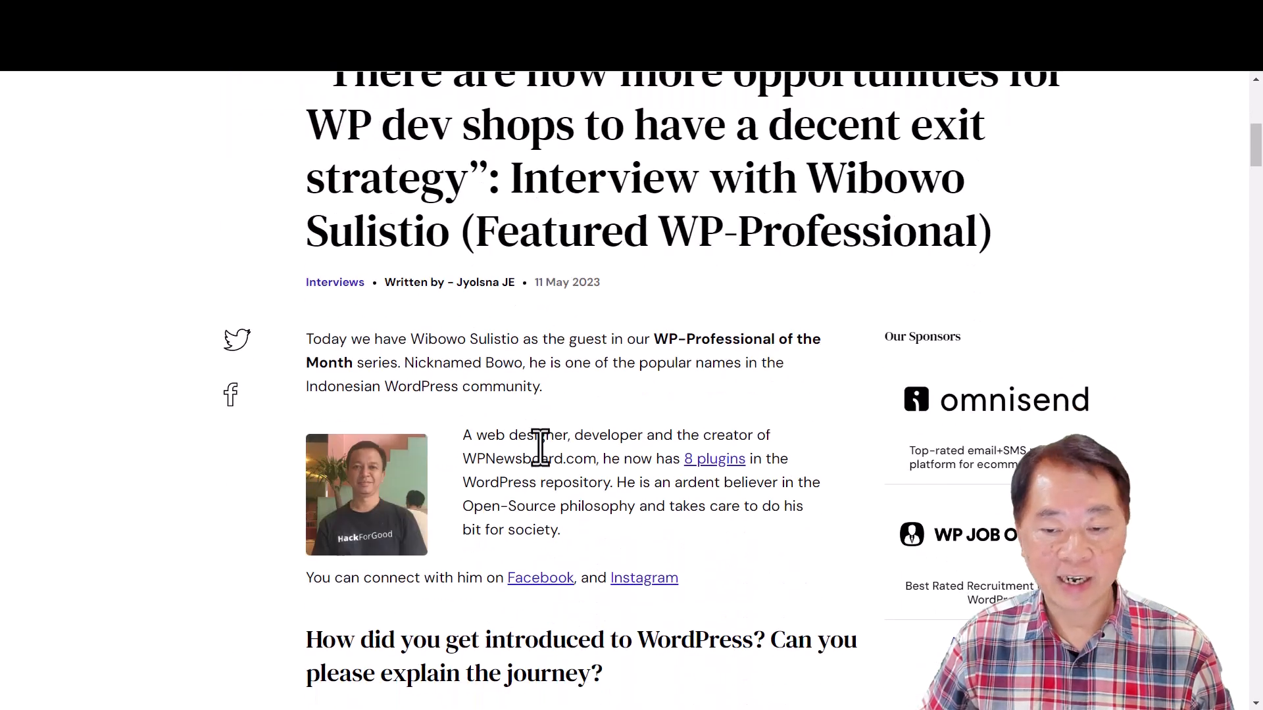
- View the WordPress Newsboard site and the ASE plugin deal post in the Download Silo Facebook group
{"action": "scroll", "coordinate": [572, 434], "scroll_direction": "up", "scroll_amount": 3}
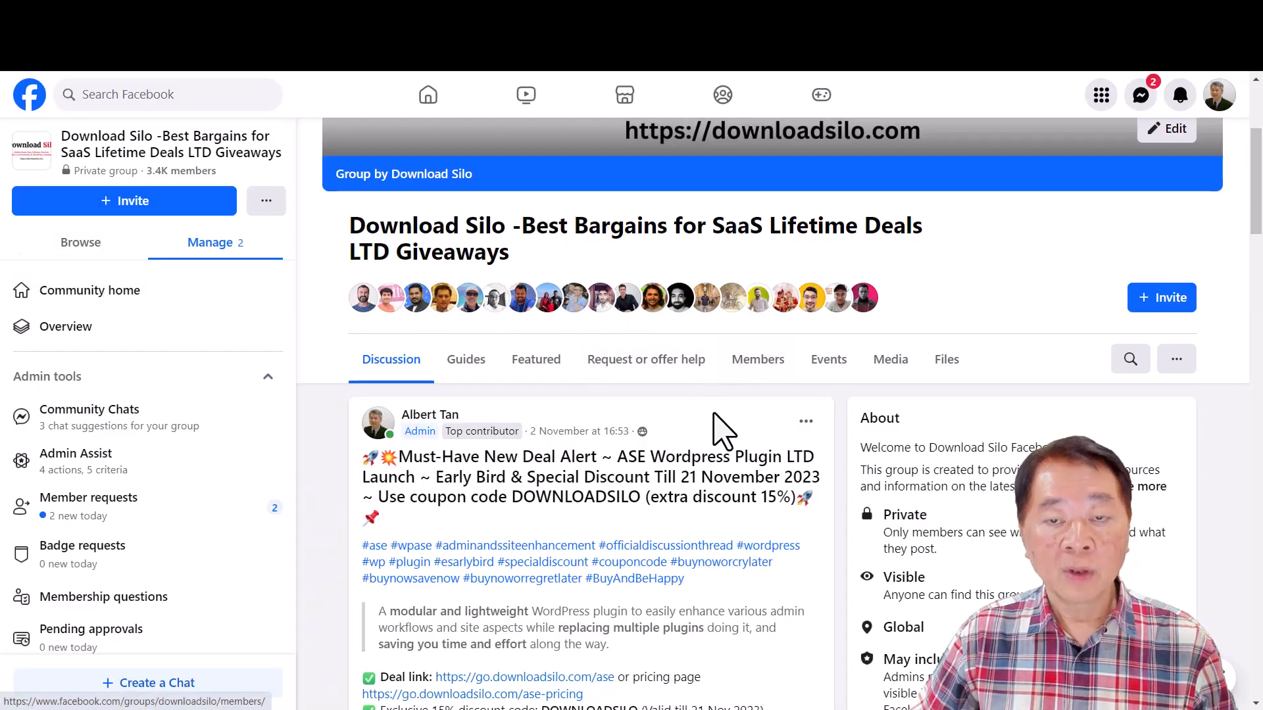
{"action": "scroll", "coordinate": [717, 420], "scroll_direction": "down", "scroll_amount": 4}
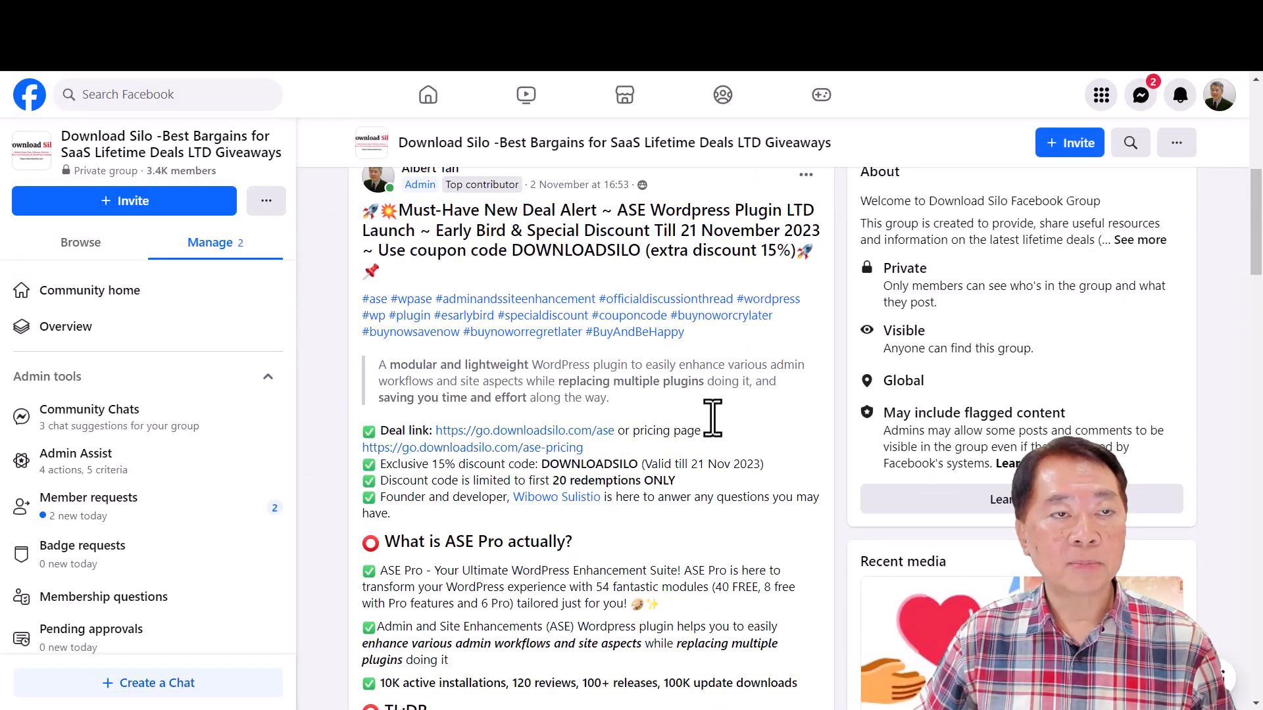
{"action": "scroll", "coordinate": [713, 417], "scroll_direction": "up", "scroll_amount": 3}
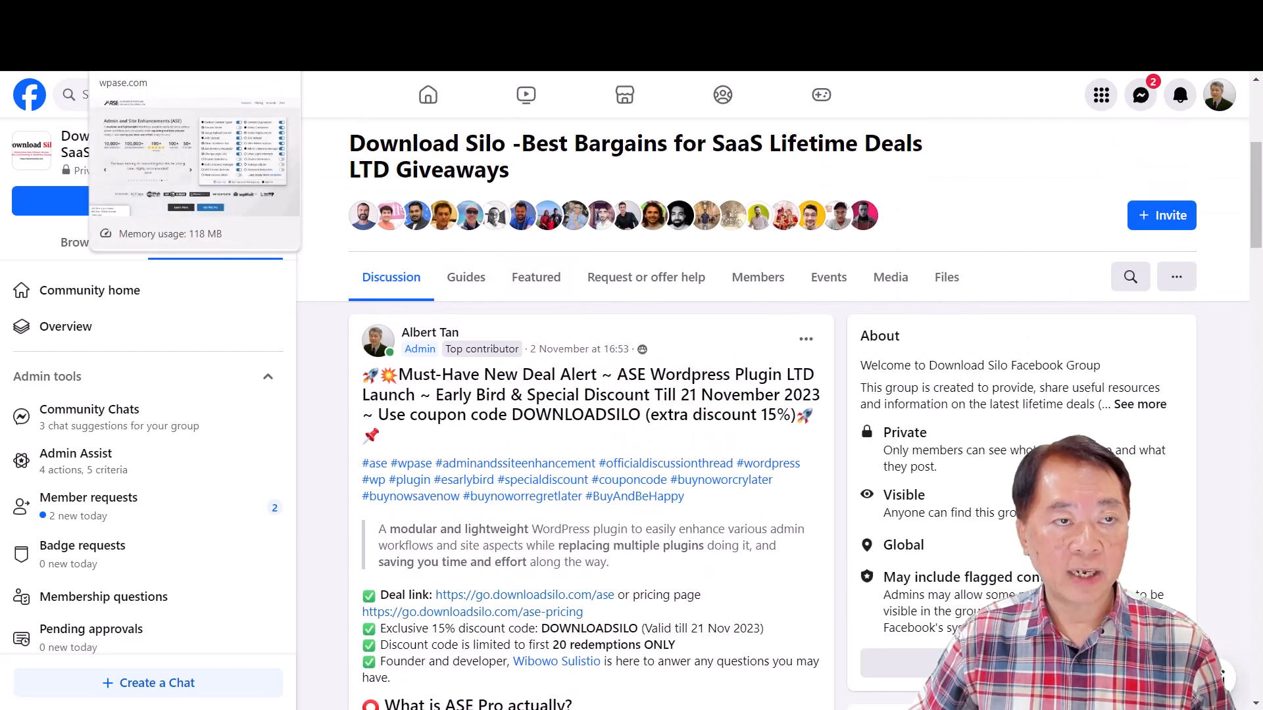
- Open the ASE Pro pricing page from the wpase.com site and display the Annual subscription prices
{"action": "left_click", "coordinate": [141, 13]}
{"action": "scroll", "coordinate": [605, 447], "scroll_direction": "down", "scroll_amount": 3}
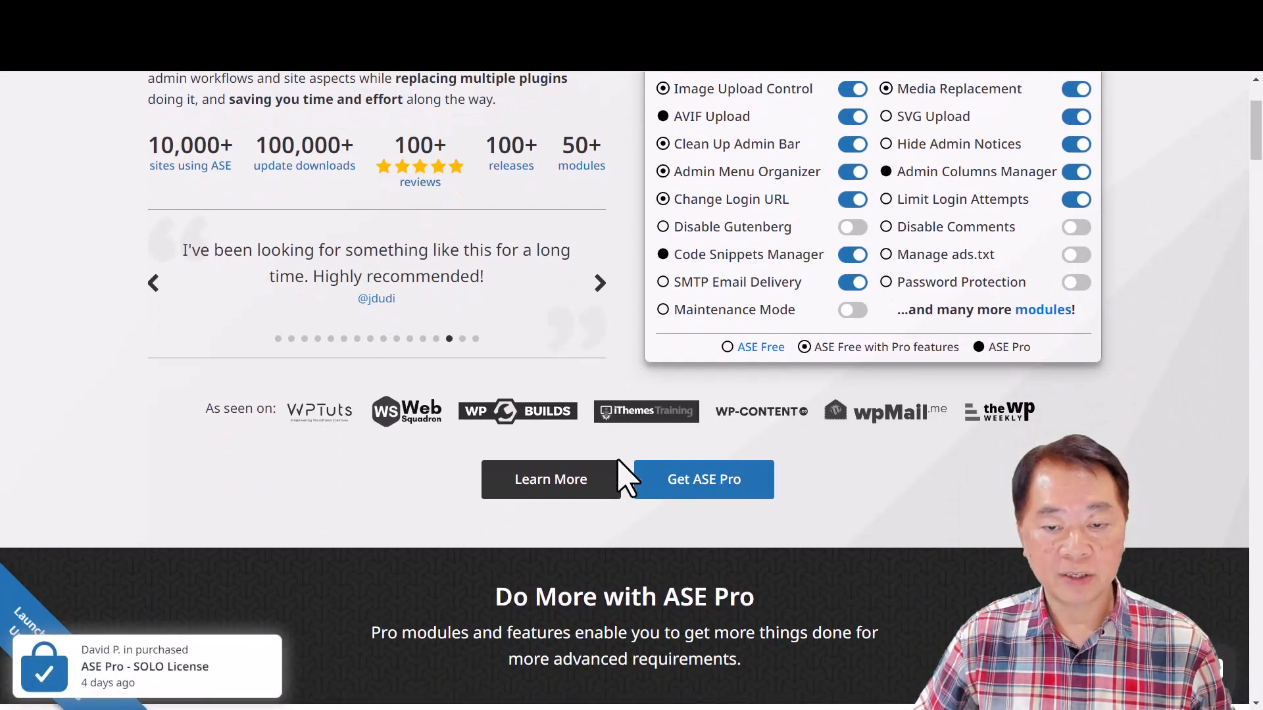
{"action": "left_click", "coordinate": [724, 488]}
{"action": "scroll", "coordinate": [707, 395], "scroll_direction": "down", "scroll_amount": 3}
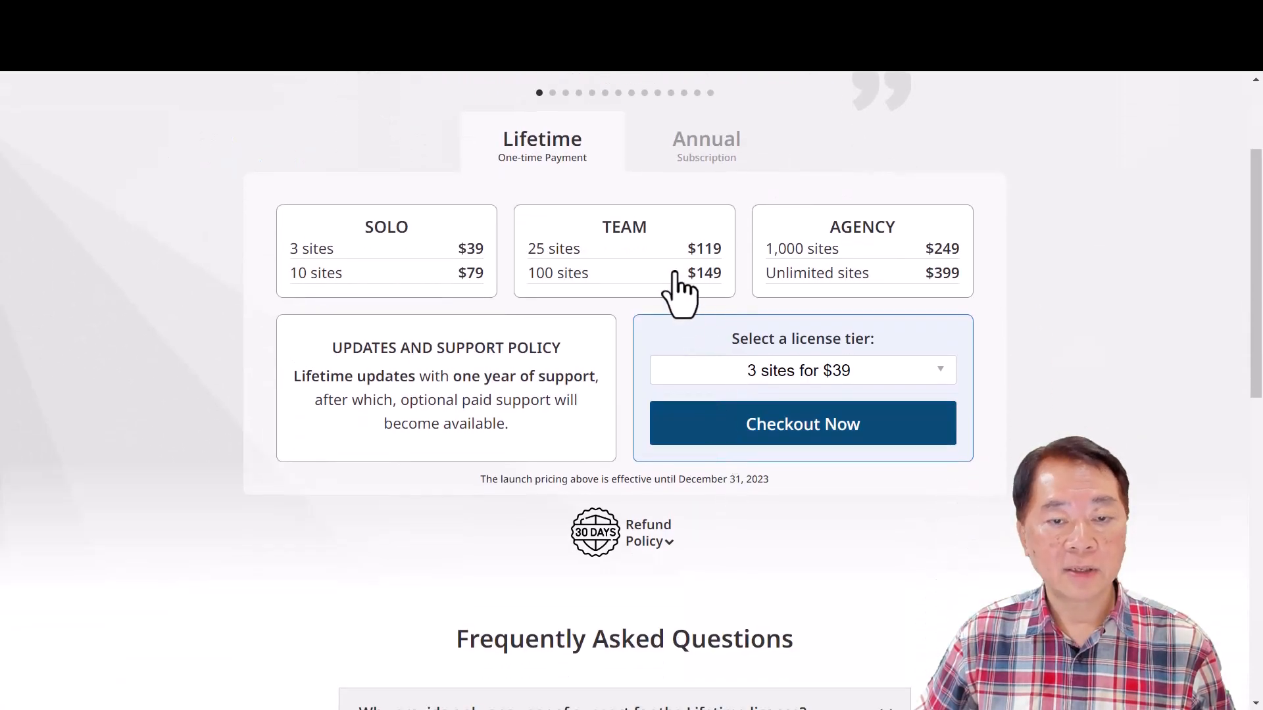
{"action": "left_click", "coordinate": [726, 149]}
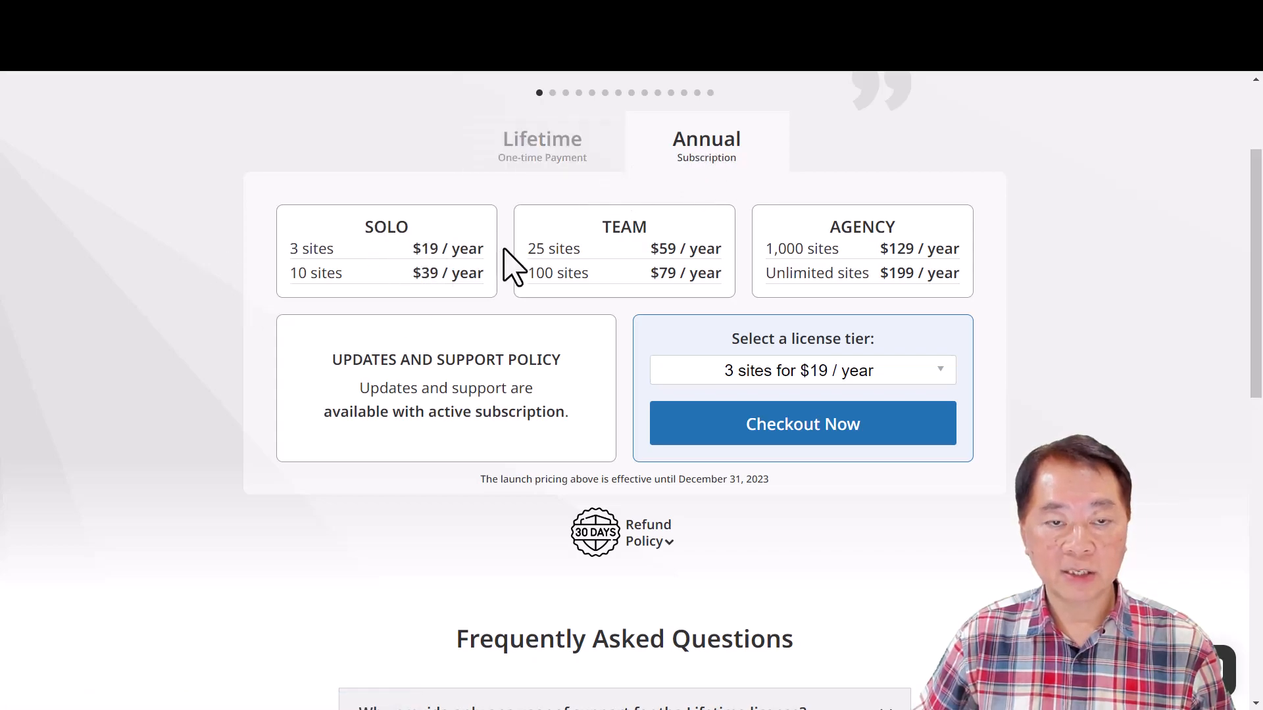
- Display the Lifetime one-time payment prices and check the coupon offer in the Download Silo Facebook group's ASE deal post
{"action": "left_click", "coordinate": [549, 170]}
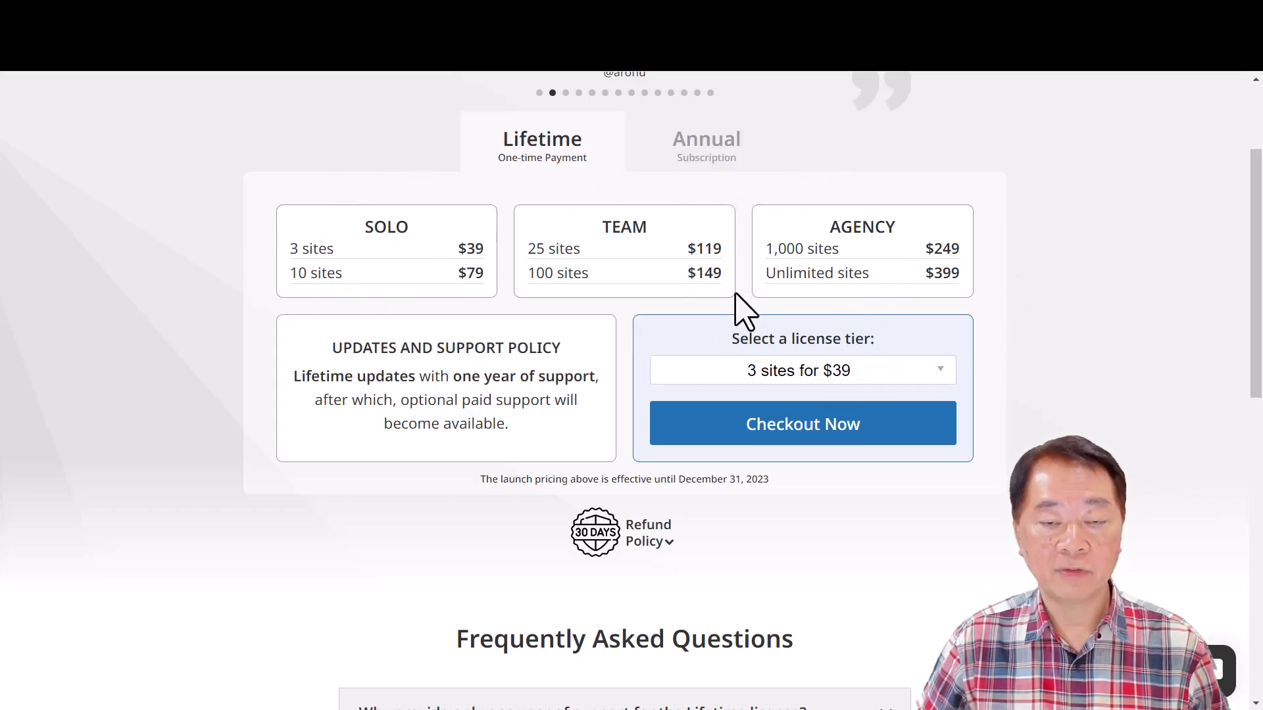
{"action": "key", "text": "ctrl+Tab"}
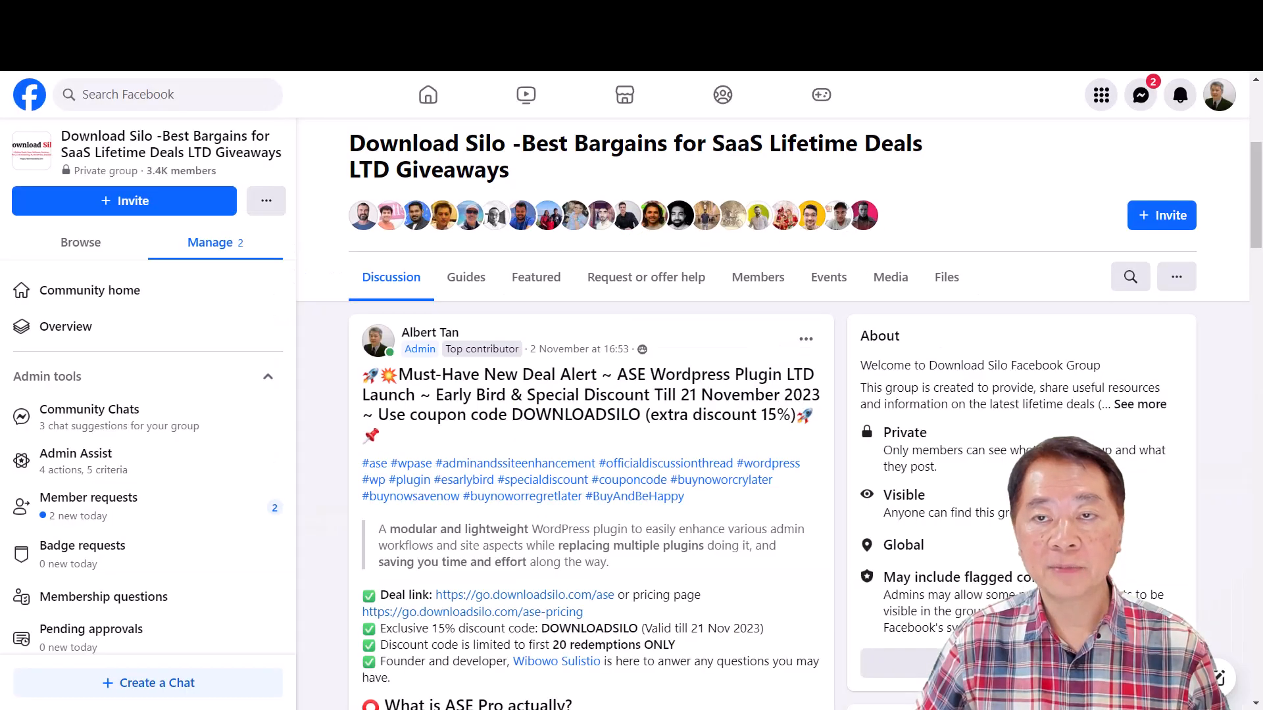
{"action": "scroll", "coordinate": [605, 493], "scroll_direction": "down", "scroll_amount": 3}
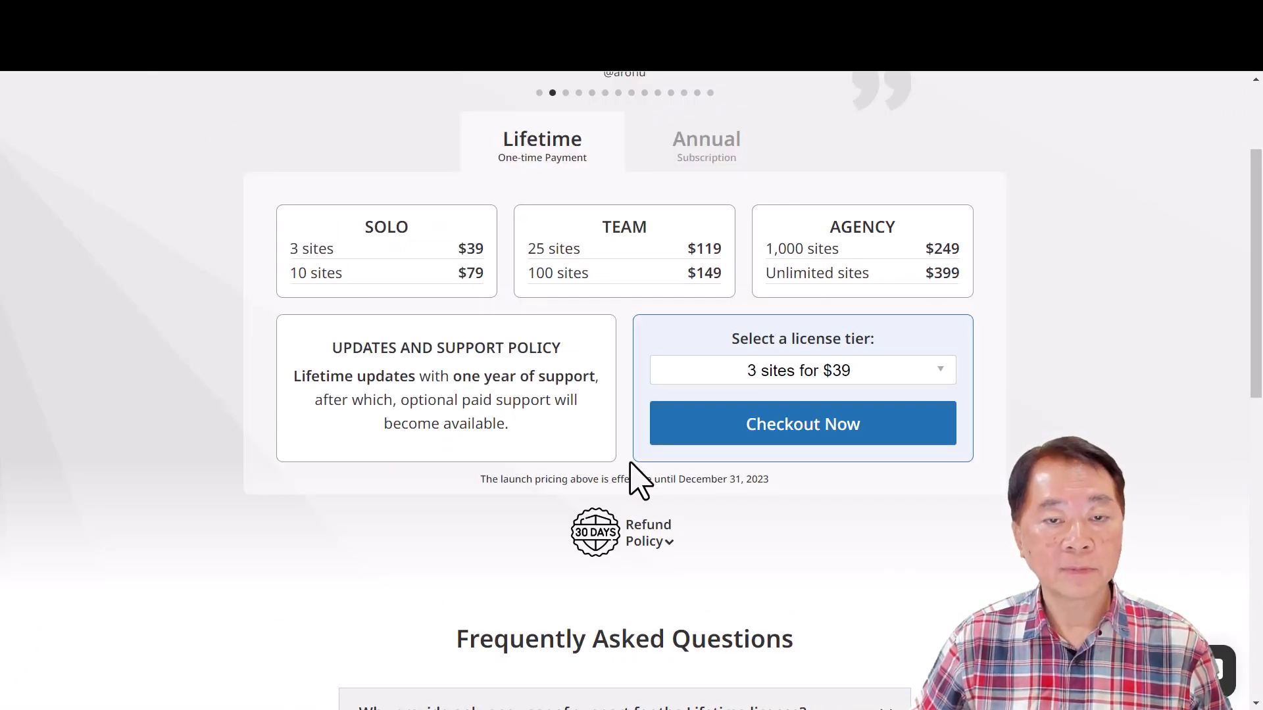
- Examine the license tiers, the 30-day refund policy notice and the full list of Frequently Asked Questions on the pricing page
{"action": "scroll", "coordinate": [638, 479], "scroll_direction": "down", "scroll_amount": 3}
{"action": "scroll", "coordinate": [674, 432], "scroll_direction": "down", "scroll_amount": 3}
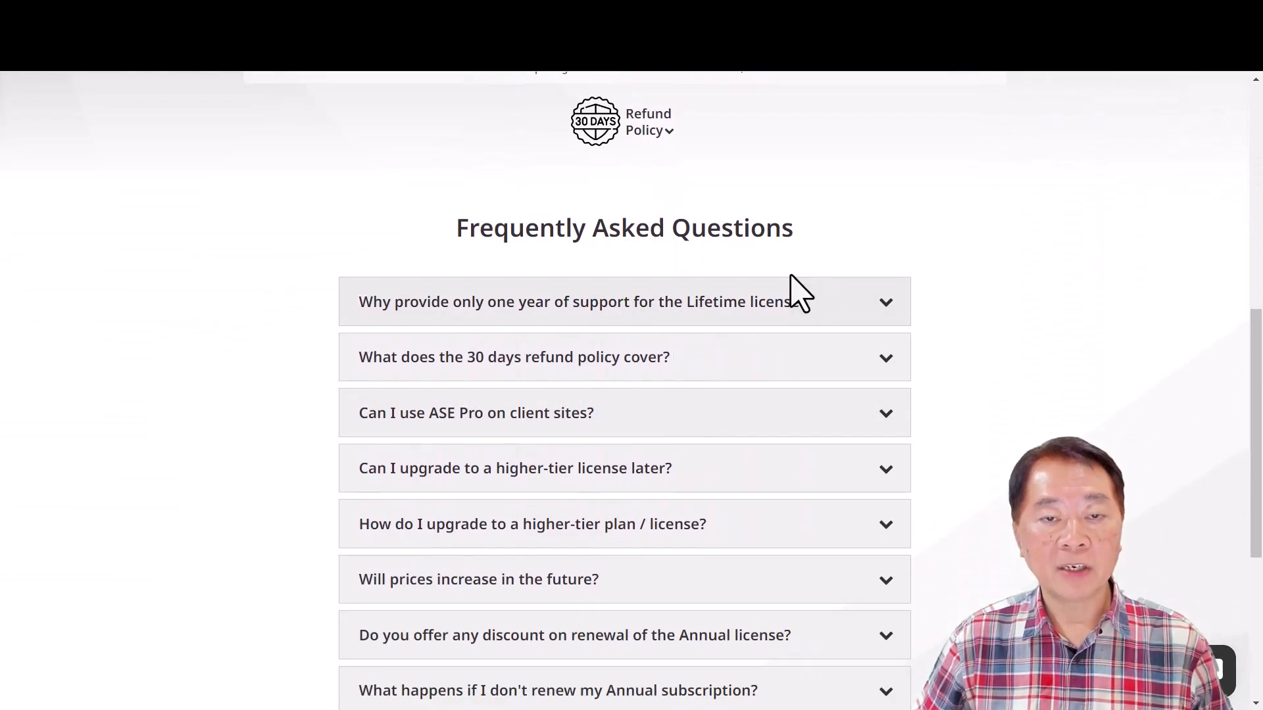
{"action": "scroll", "coordinate": [721, 342], "scroll_direction": "up", "scroll_amount": 3}
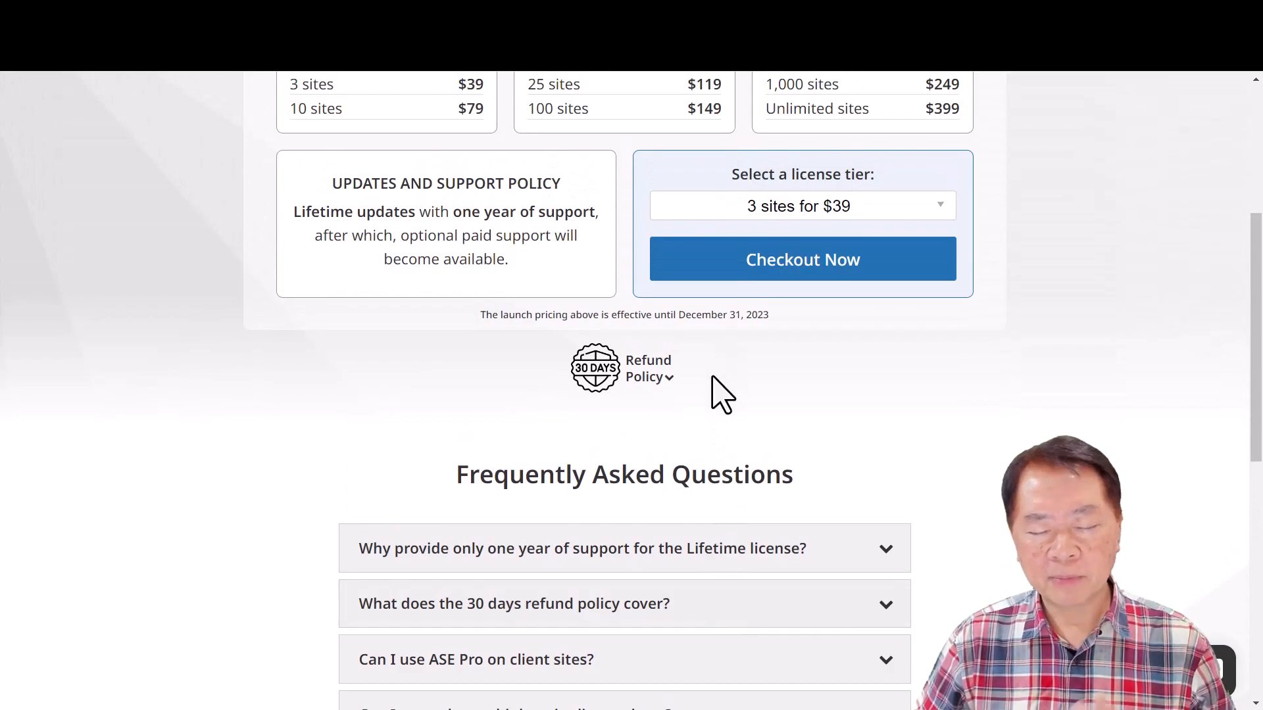
{"action": "scroll", "coordinate": [714, 394], "scroll_direction": "down", "scroll_amount": 1}
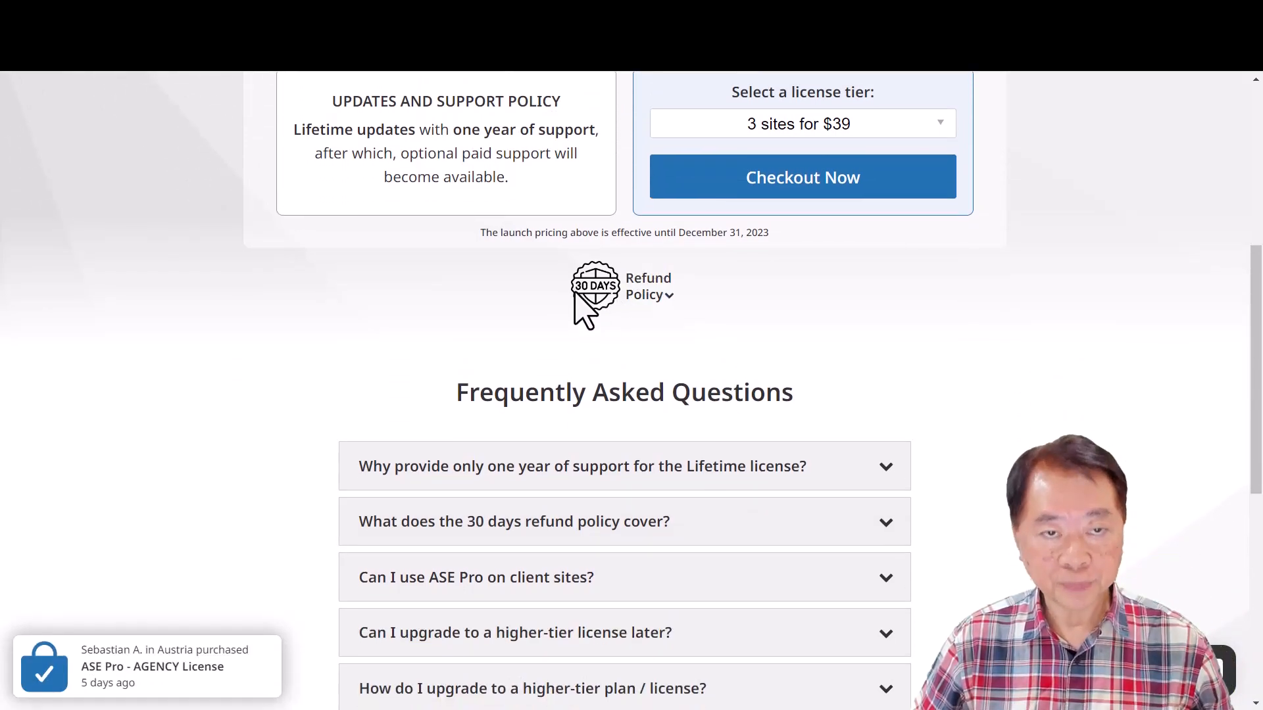
{"action": "scroll", "coordinate": [485, 248], "scroll_direction": "up", "scroll_amount": 2}
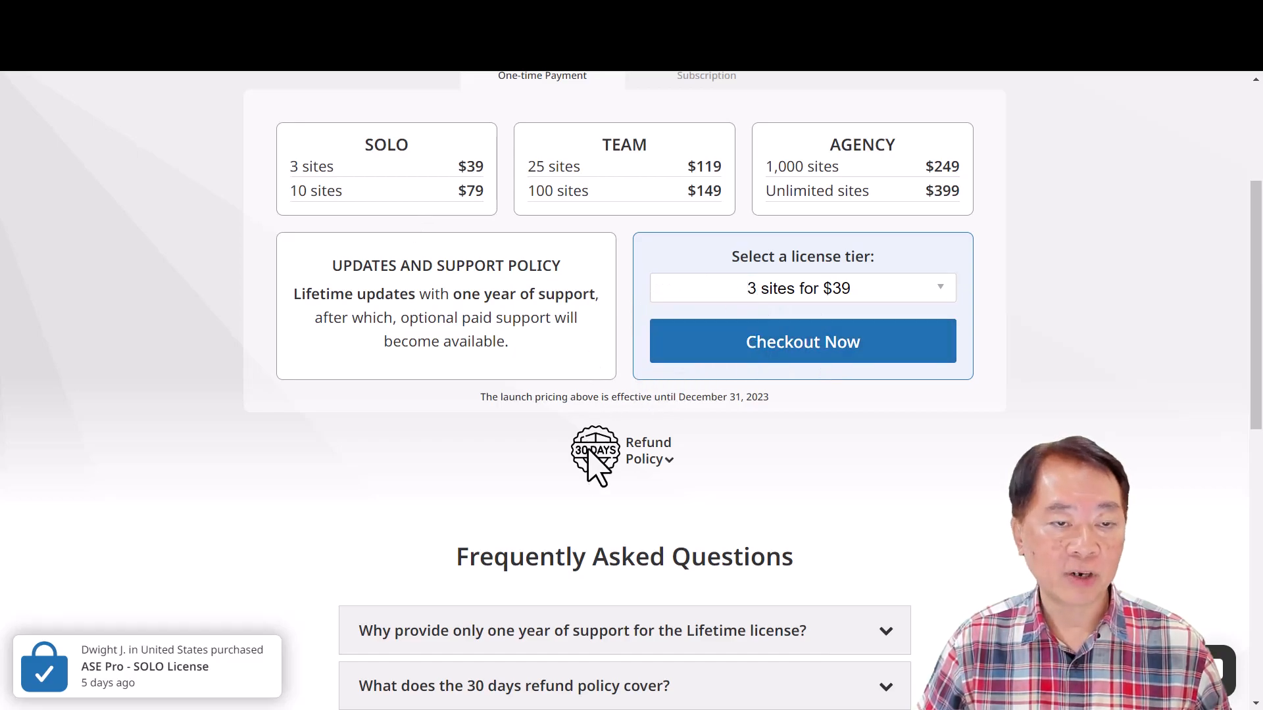
{"action": "scroll", "coordinate": [612, 483], "scroll_direction": "down", "scroll_amount": 2}
{"action": "scroll", "coordinate": [606, 472], "scroll_direction": "down", "scroll_amount": 2}
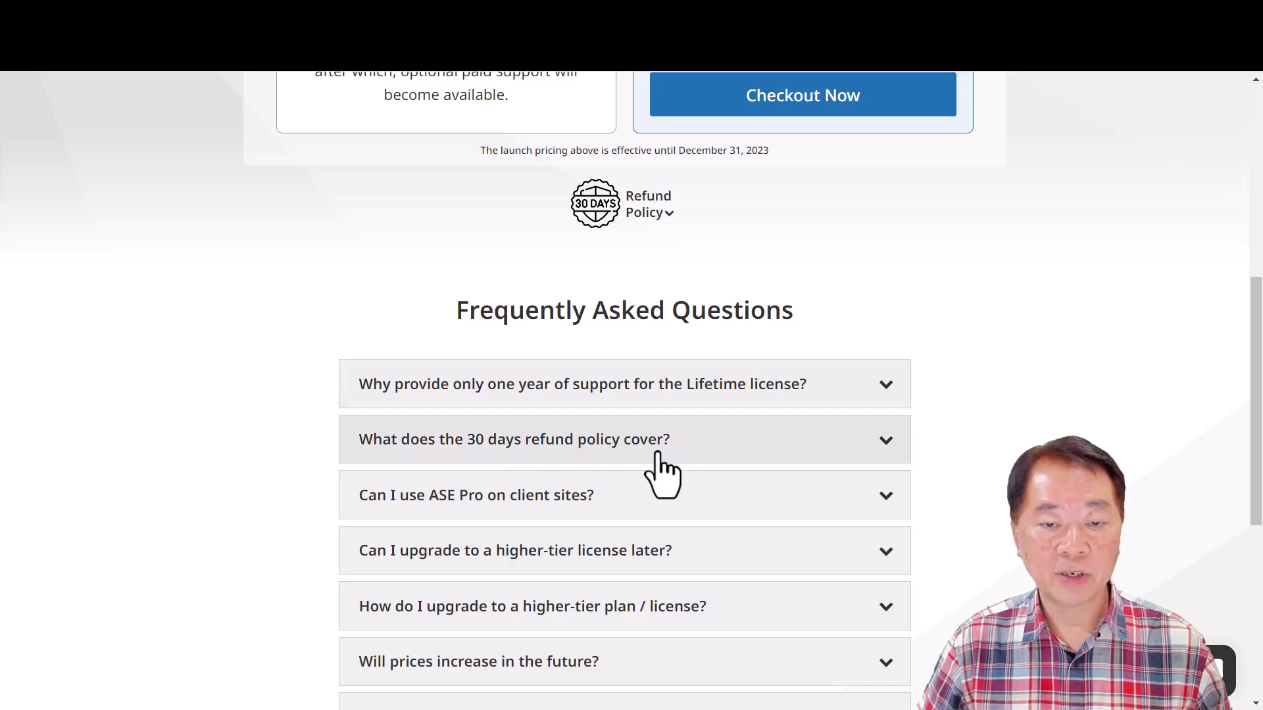
{"action": "scroll", "coordinate": [654, 453], "scroll_direction": "down", "scroll_amount": 2}
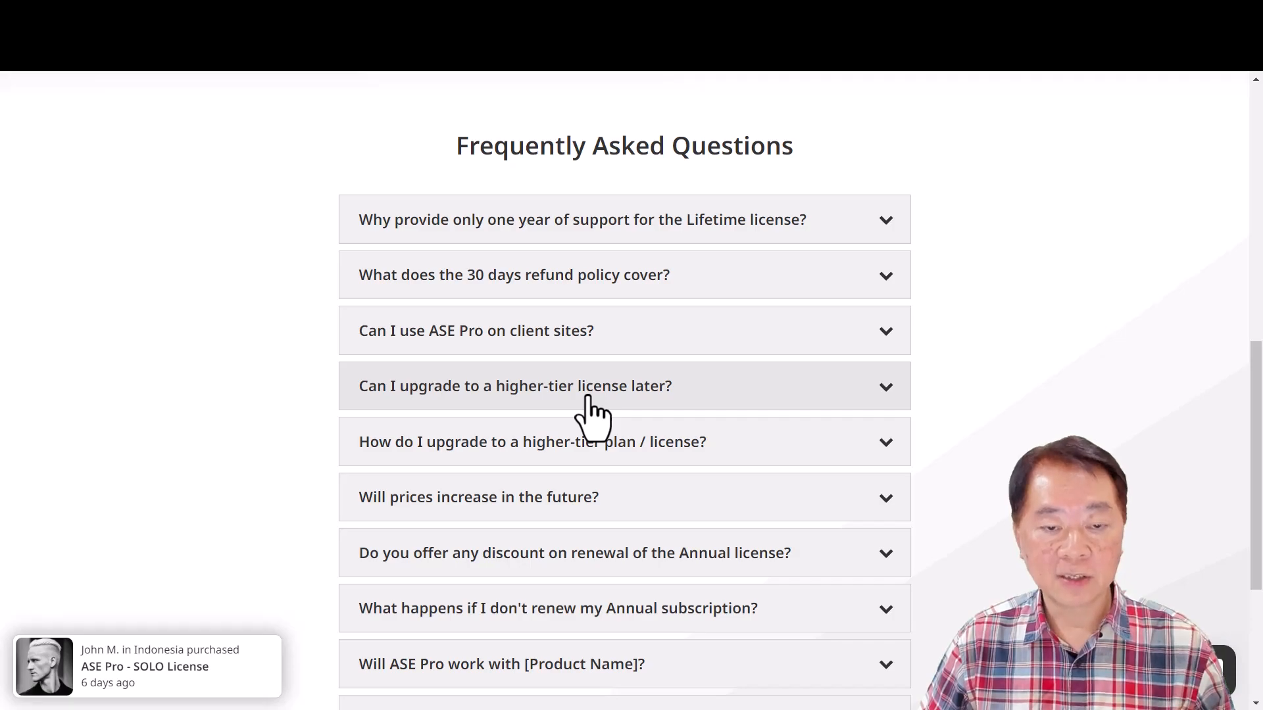
{"action": "scroll", "coordinate": [592, 414], "scroll_direction": "down", "scroll_amount": 4}
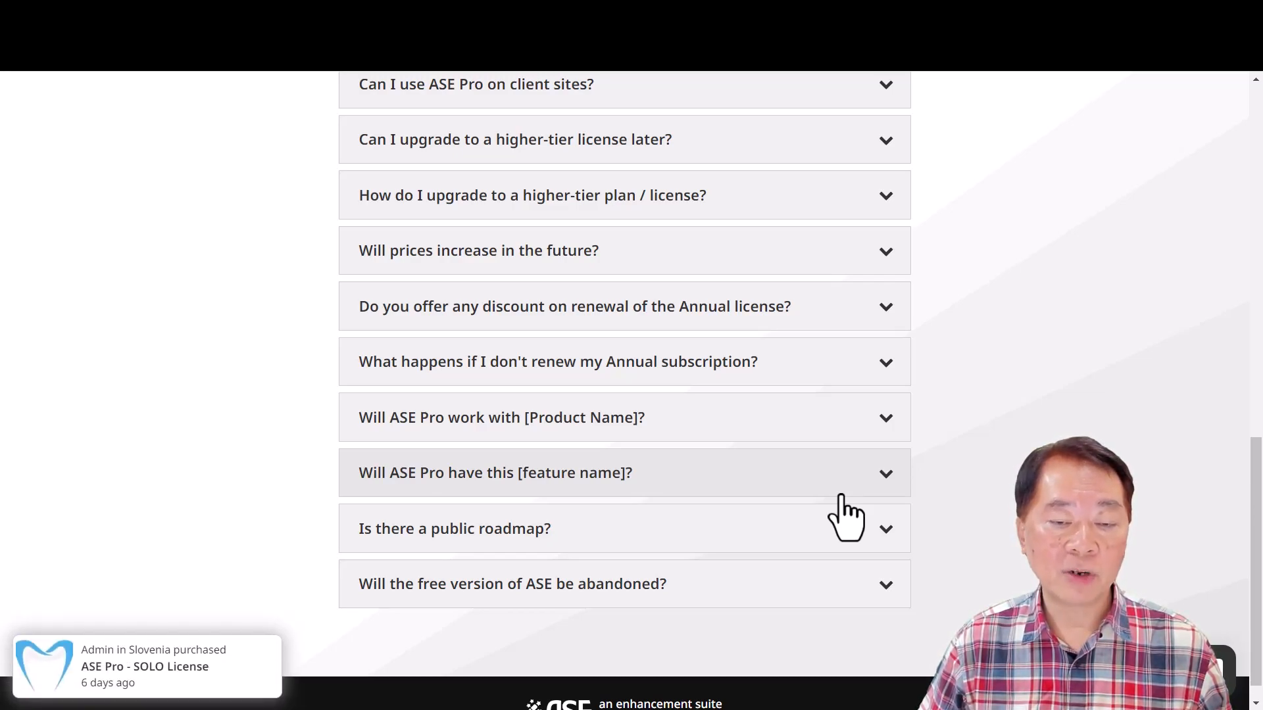
{"action": "scroll", "coordinate": [693, 569], "scroll_direction": "down", "scroll_amount": 1}
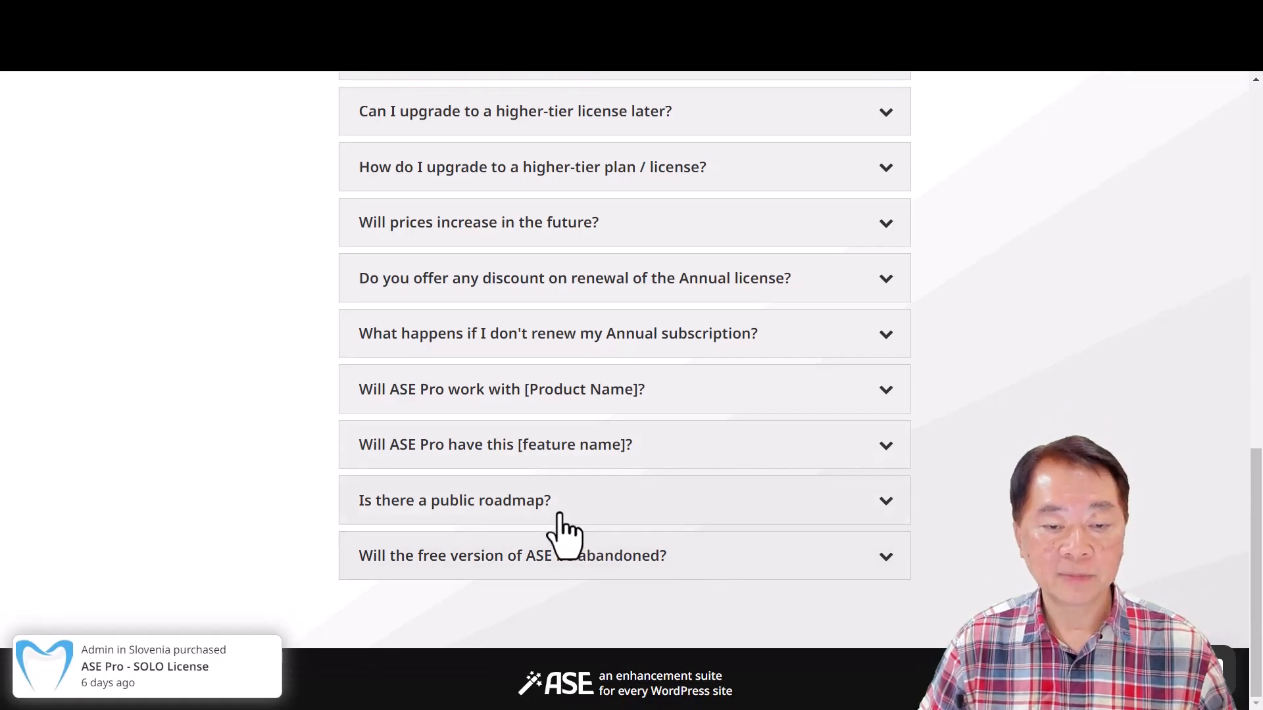
- Expand the "Is there a public roadmap?" question and read its full answer
{"action": "left_click", "coordinate": [545, 505]}
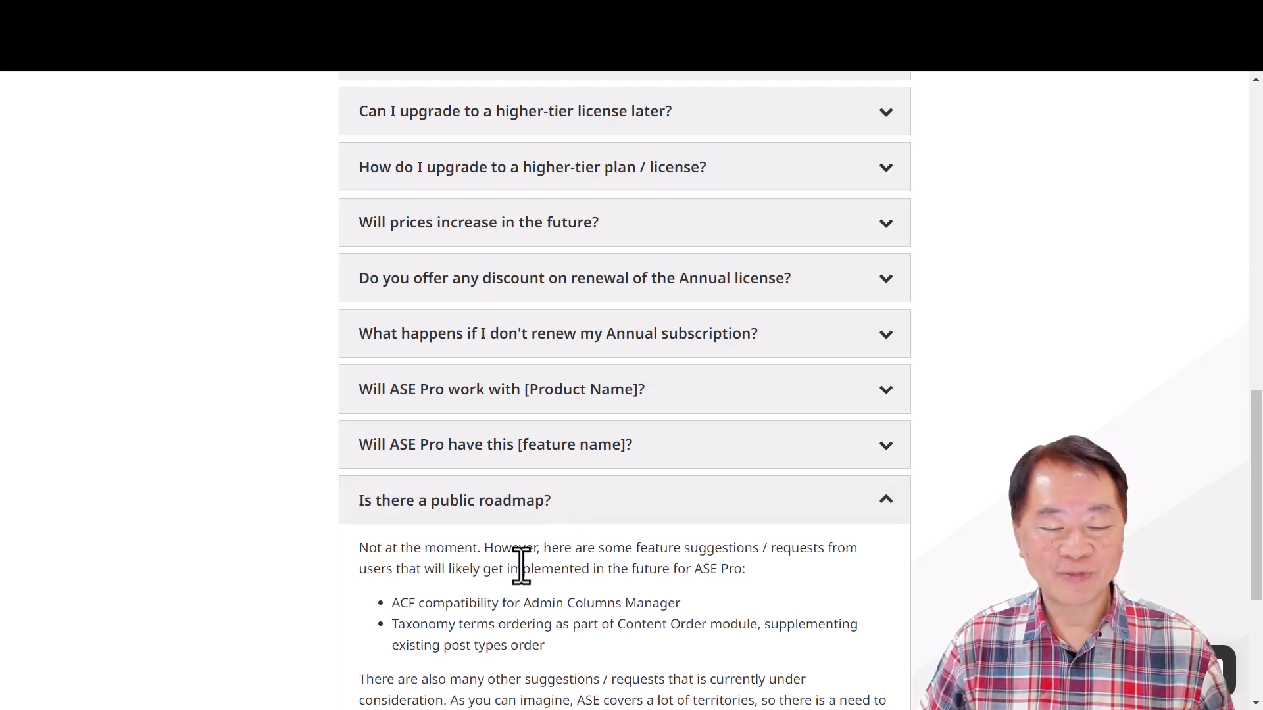
{"action": "scroll", "coordinate": [520, 566], "scroll_direction": "down", "scroll_amount": 1}
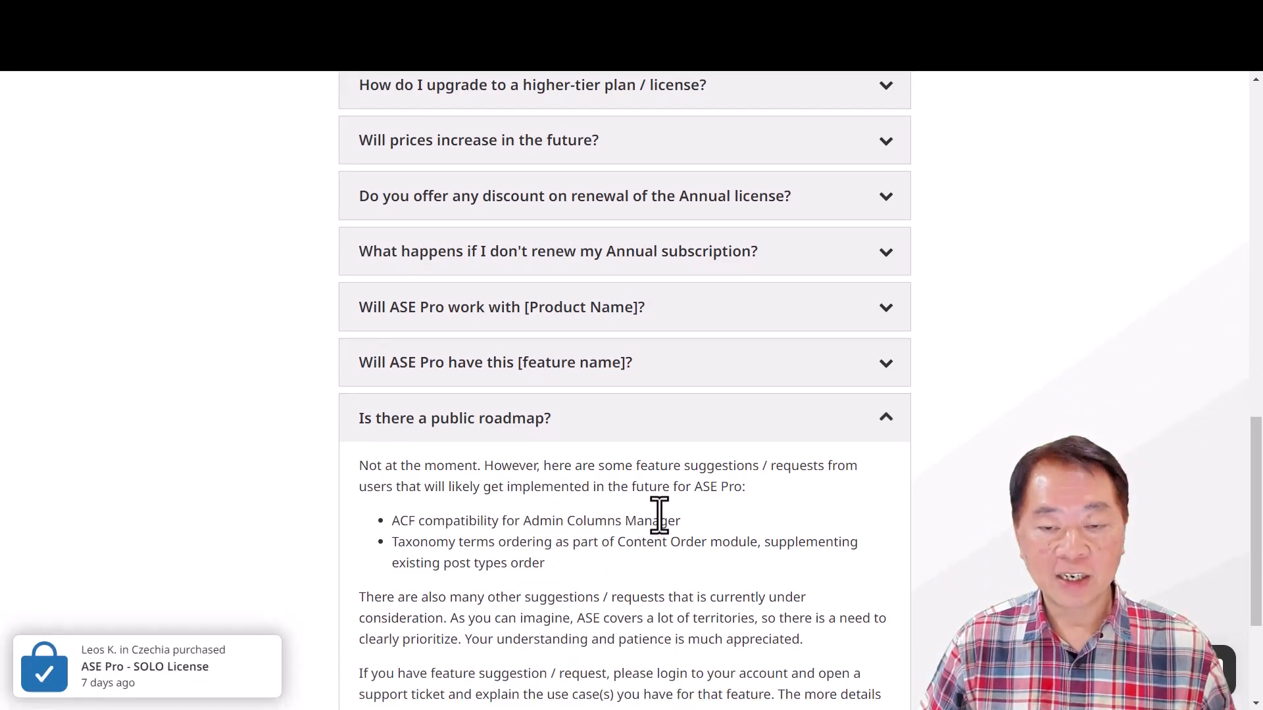
{"action": "scroll", "coordinate": [664, 516], "scroll_direction": "down", "scroll_amount": 2}
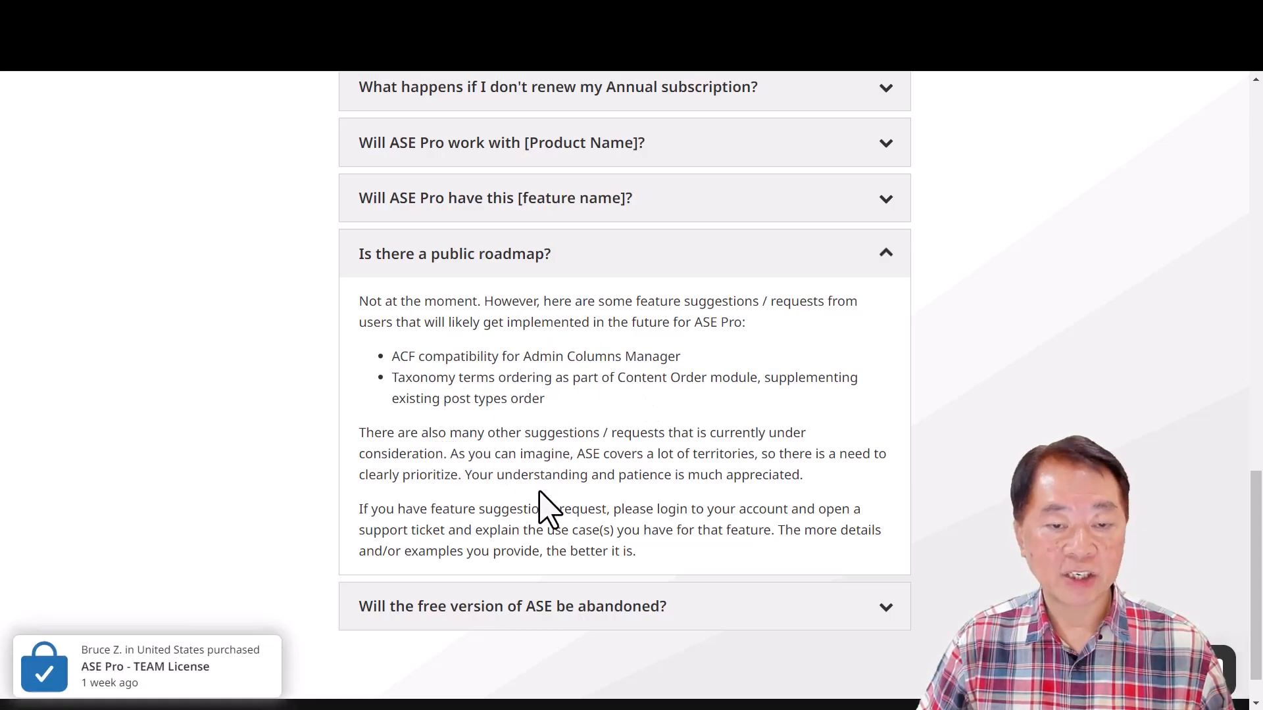
- Return to the Download Silo Facebook group and review the deal links and discount code details in the ASE post
{"action": "scroll", "coordinate": [799, 266], "scroll_direction": "up", "scroll_amount": 6}
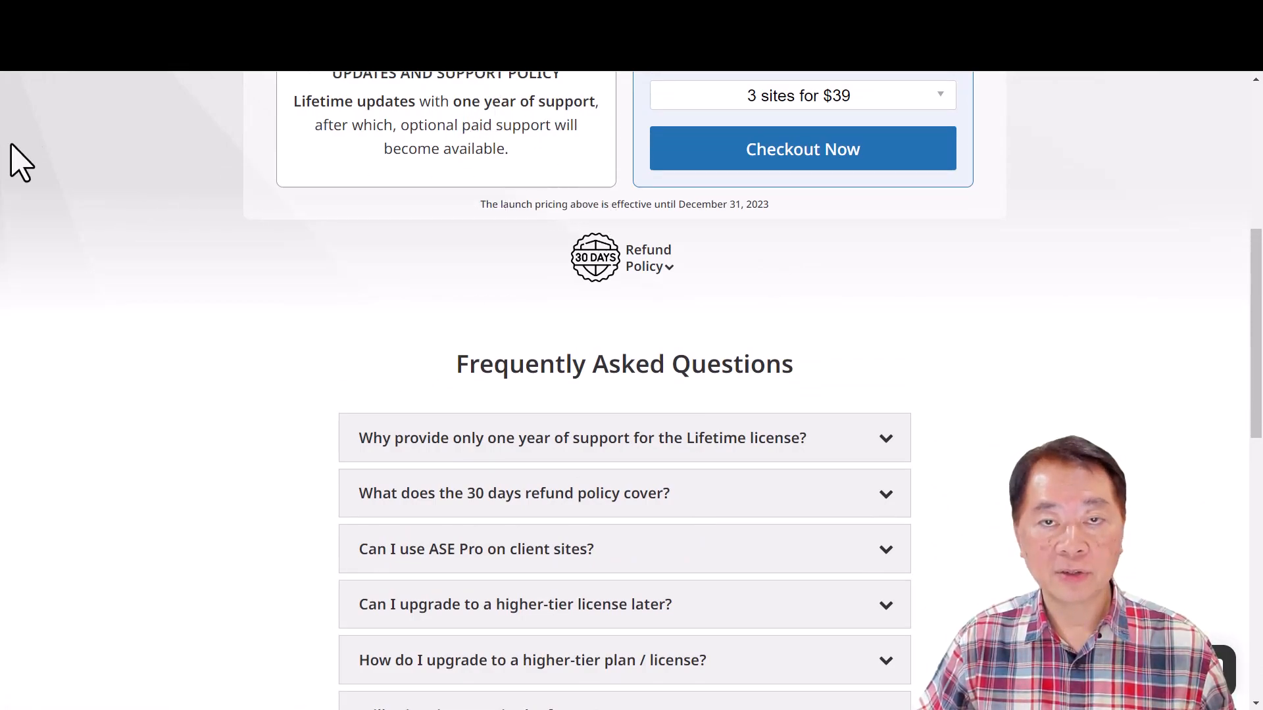
{"action": "scroll", "coordinate": [420, 270], "scroll_direction": "up", "scroll_amount": 2}
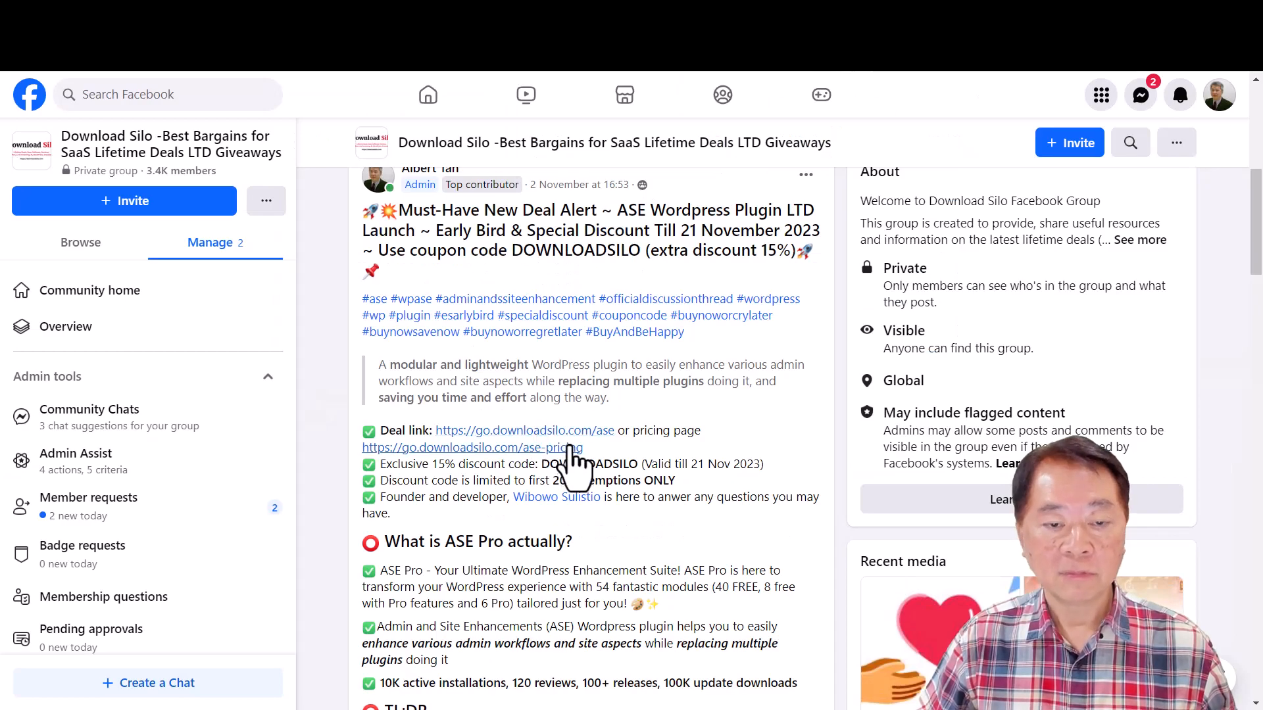
{"action": "scroll", "coordinate": [495, 456], "scroll_direction": "down", "scroll_amount": 3}
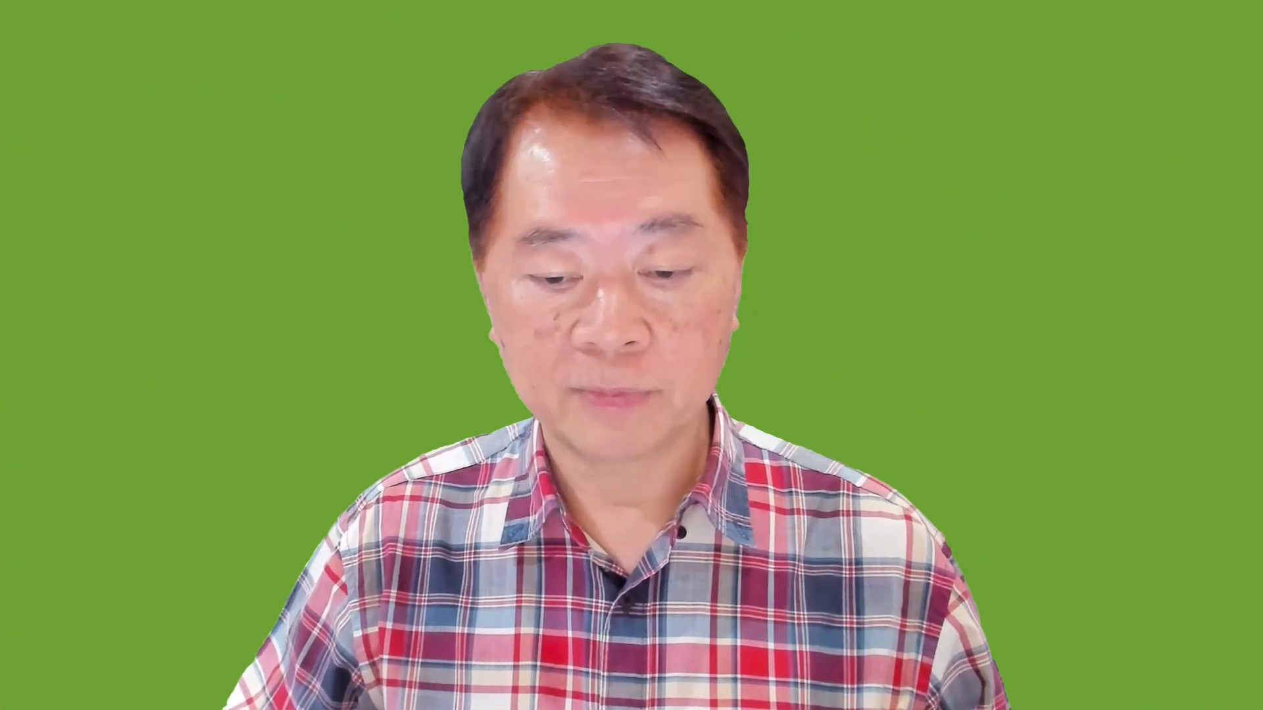